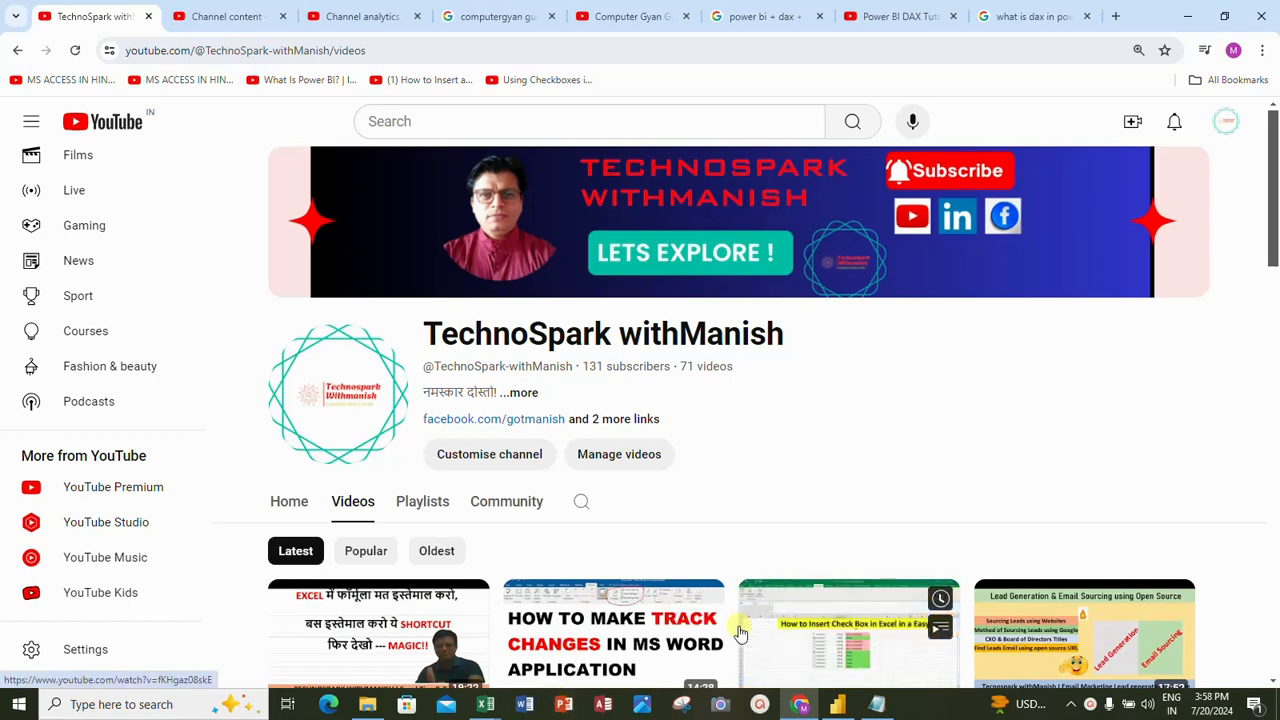
scroll(737, 610, down, 2)
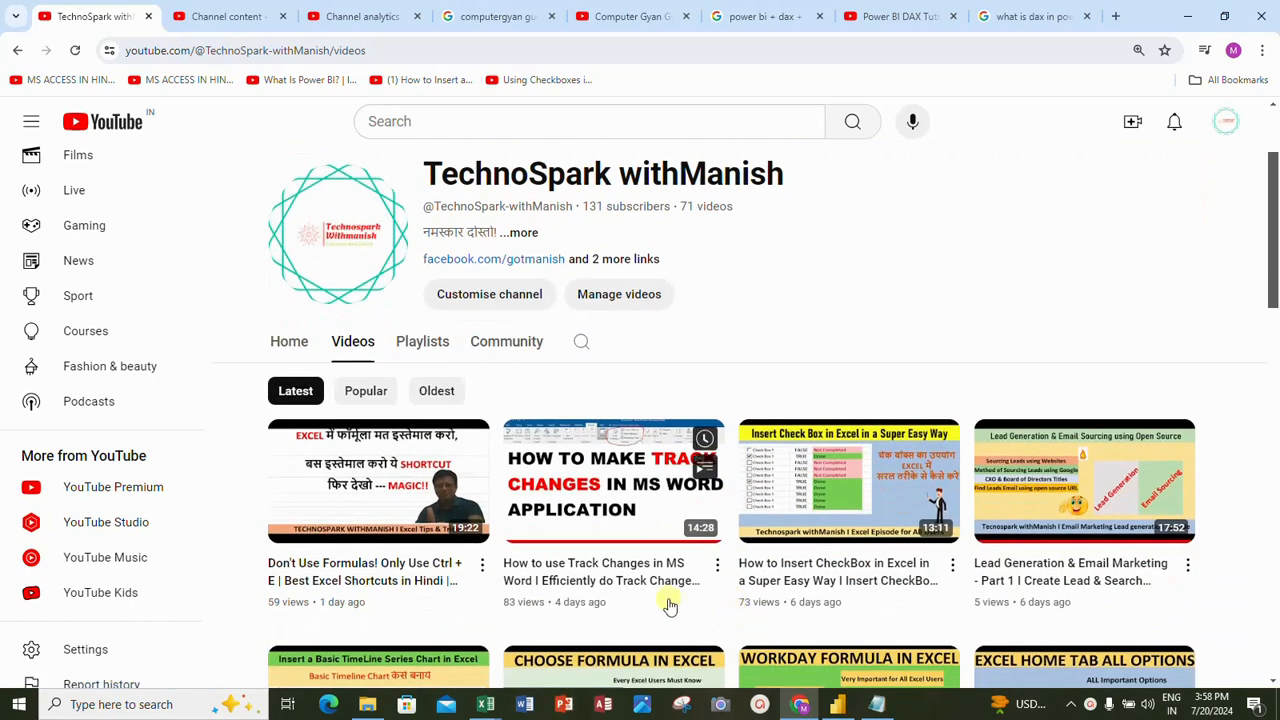
scroll(670, 605, up, 2)
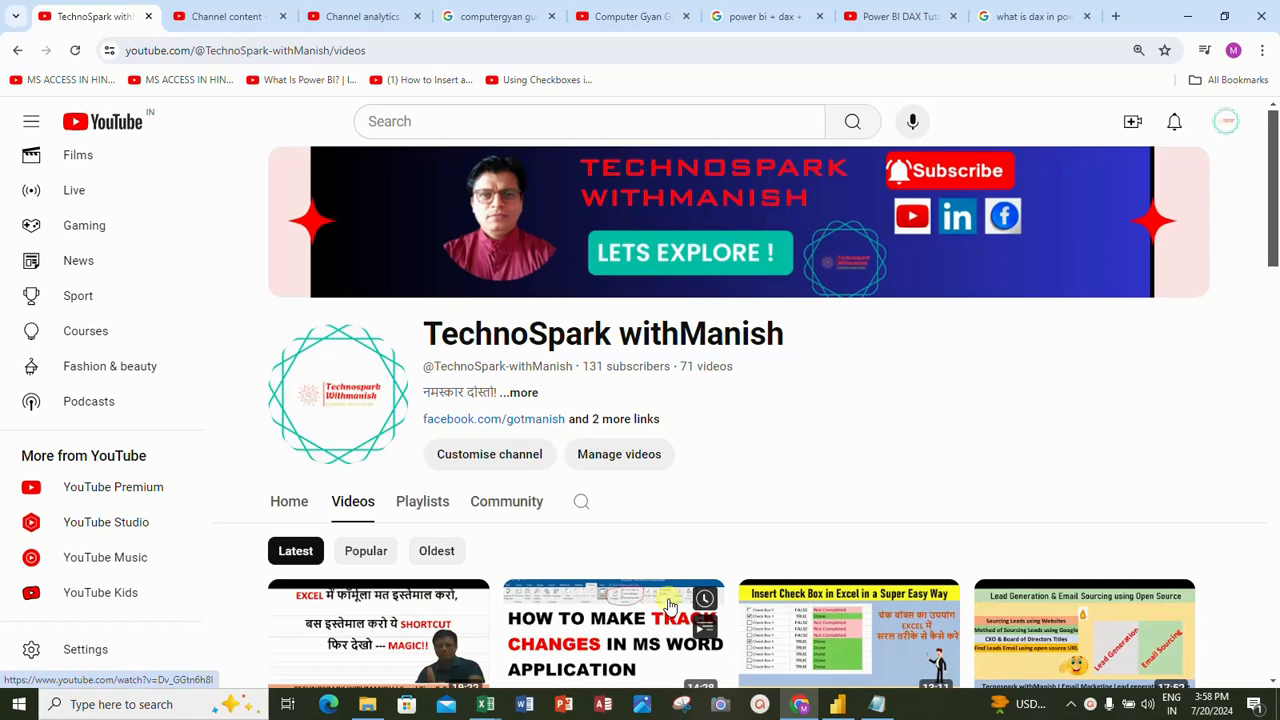
Switch to the sales data workbook in Excel and enter "Episode 4" in cell S2 of Sheet1.
mouse_move(487, 708)
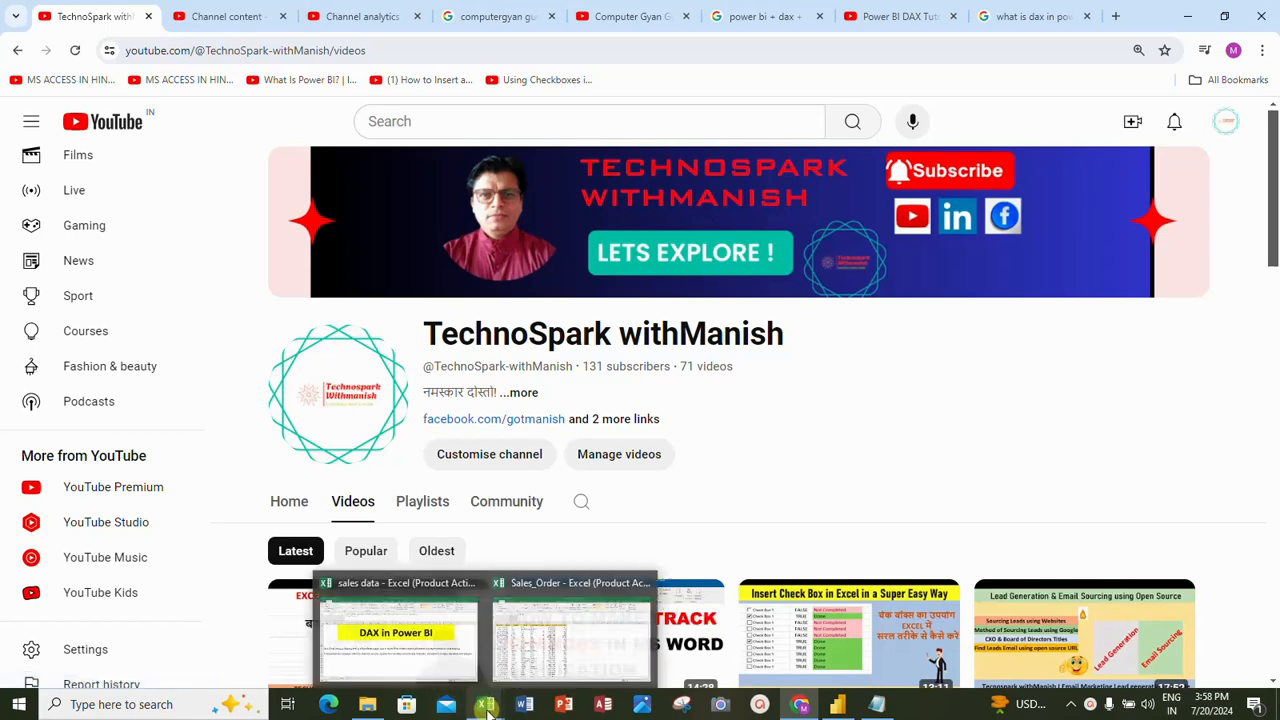
click(387, 660)
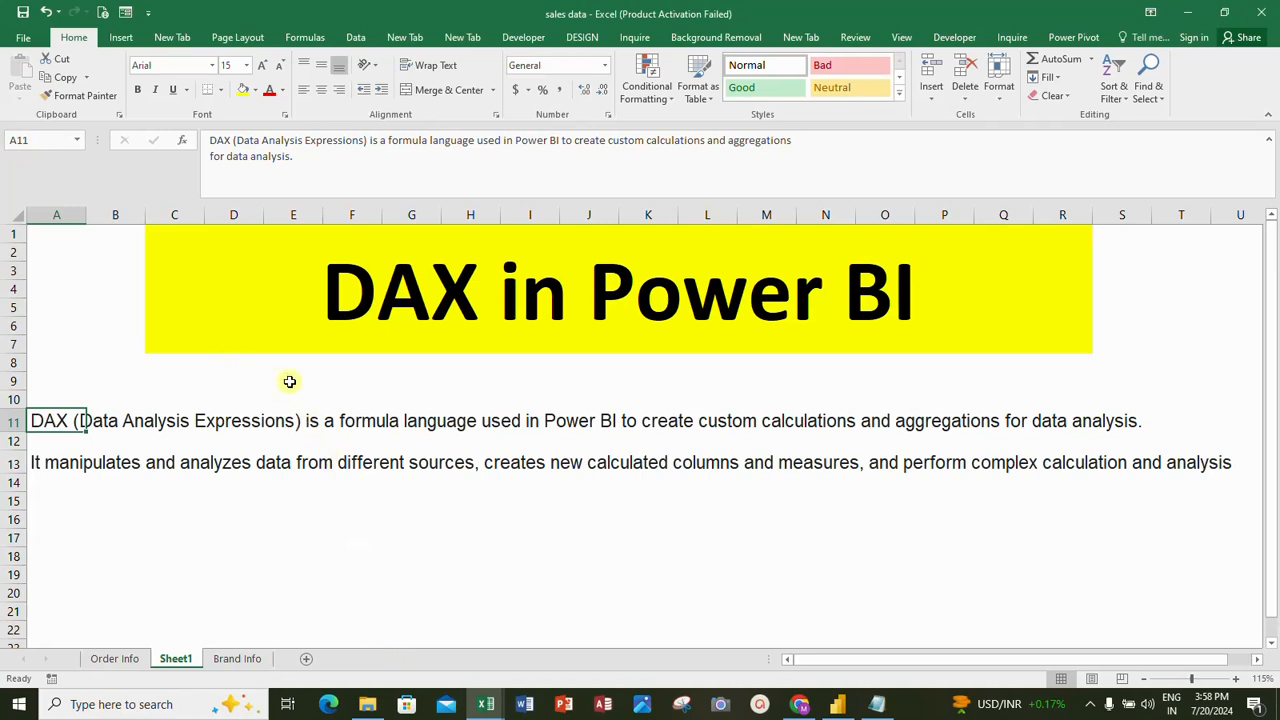
click(1125, 245)
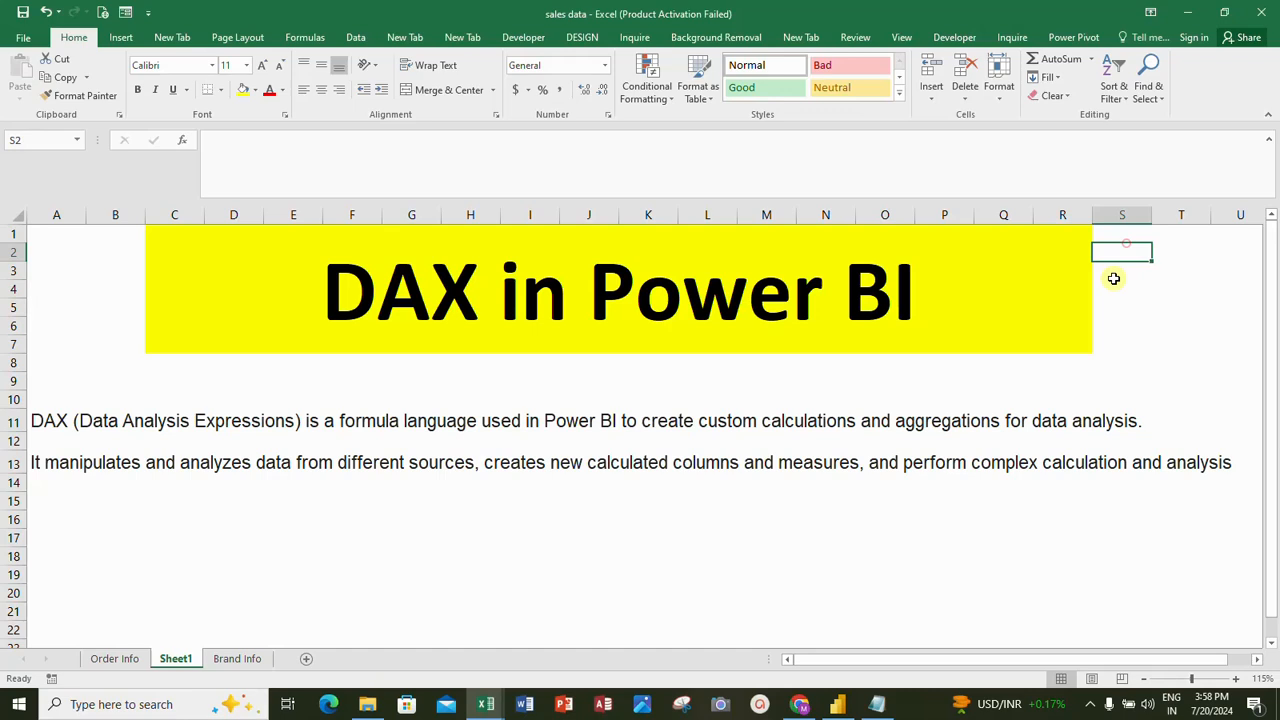
text(Ep)
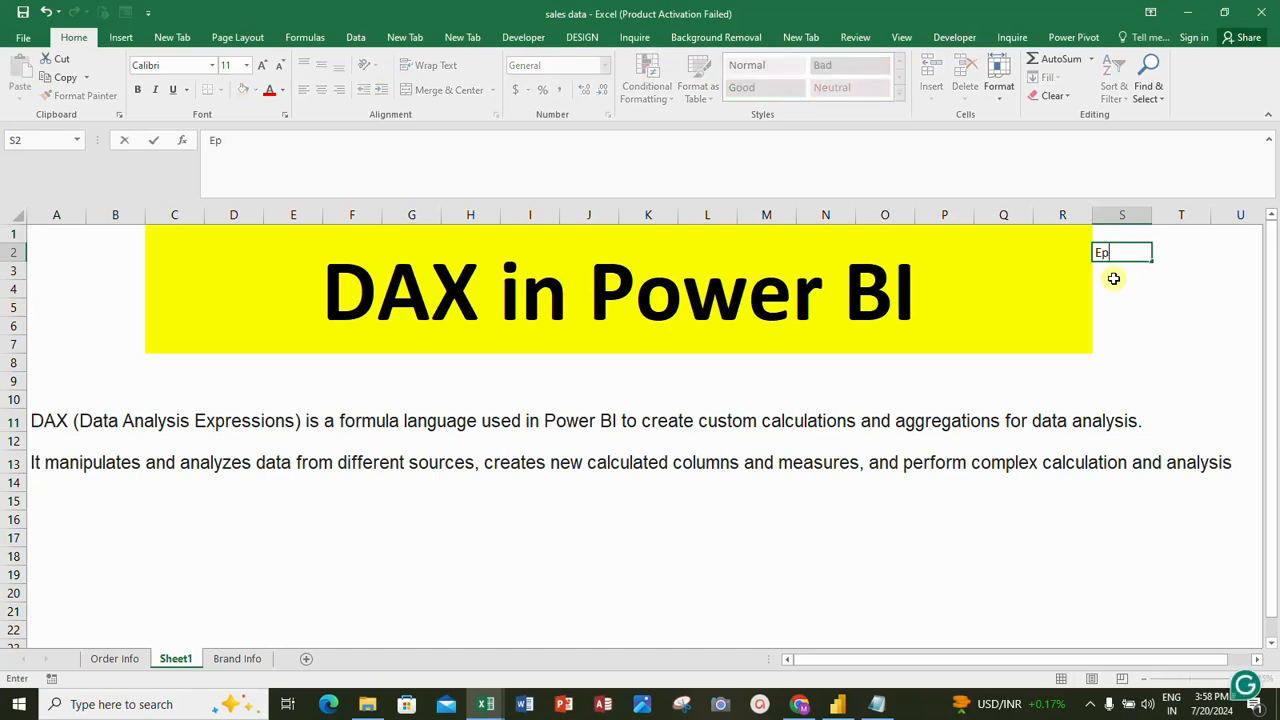
text(isode 4)
key(Return)
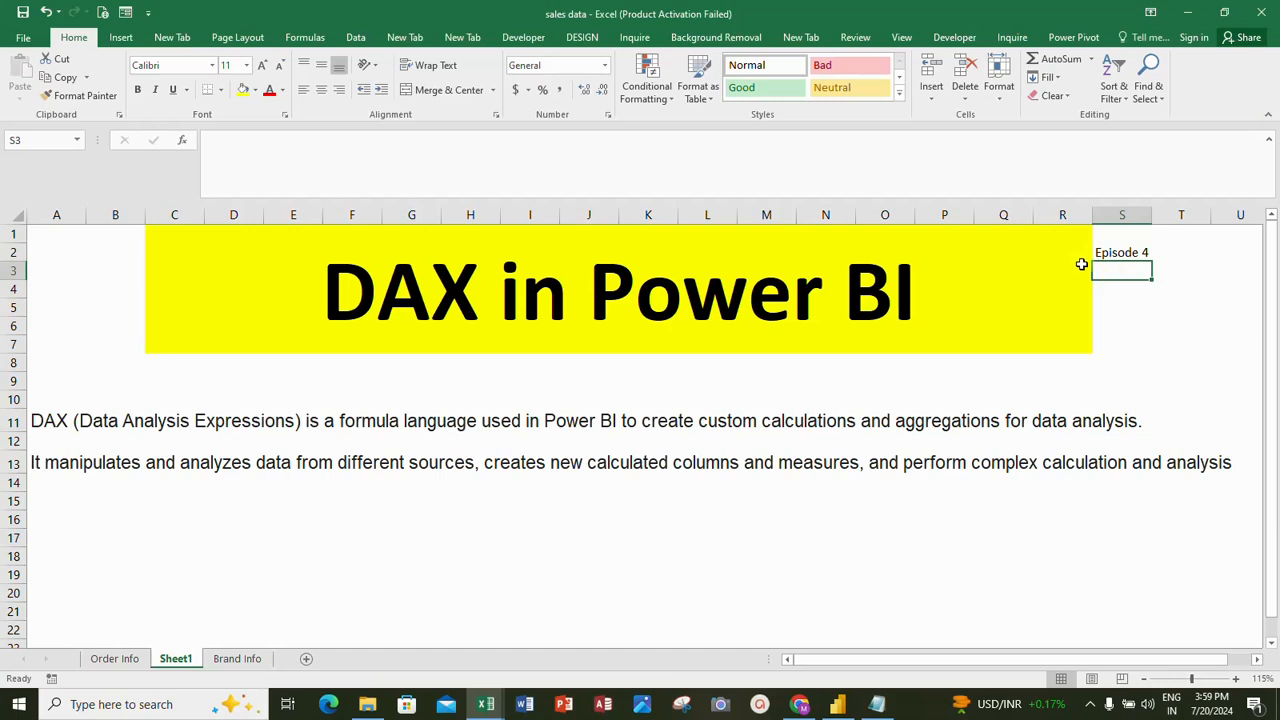
Make the Episode 4 text in cell S2 bold and set its font size to 24.
click(1118, 256)
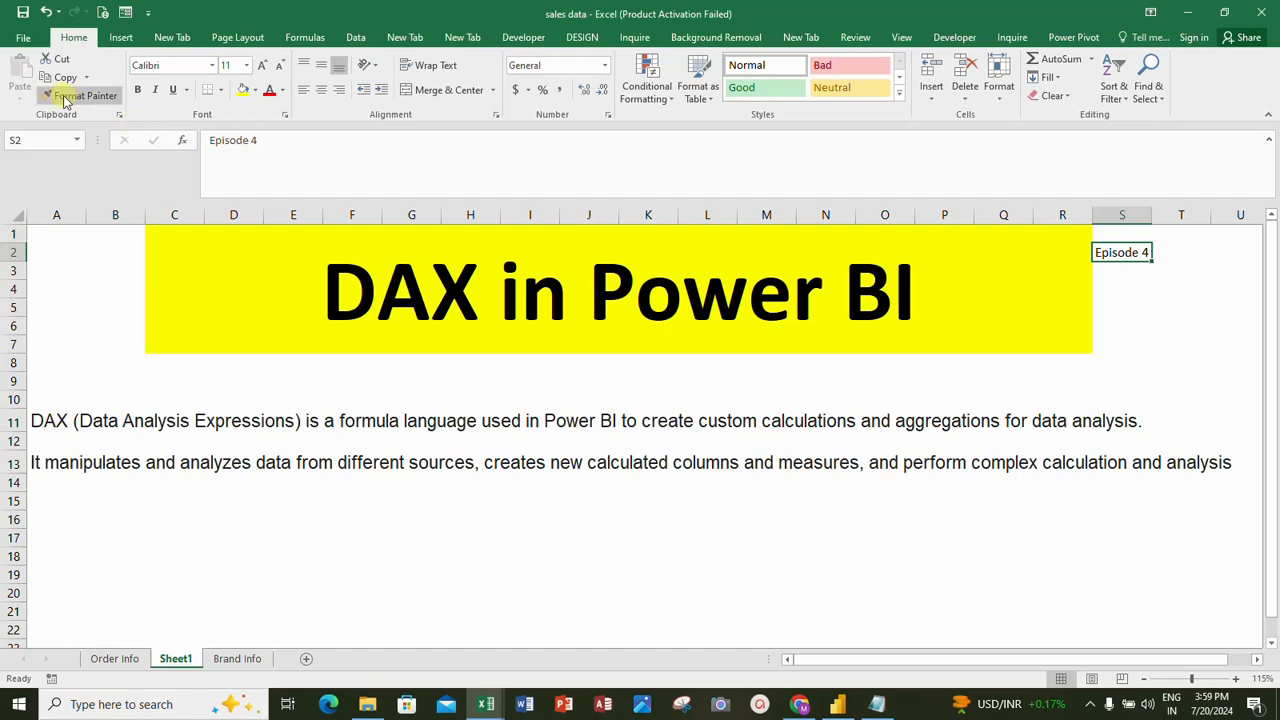
click(138, 89)
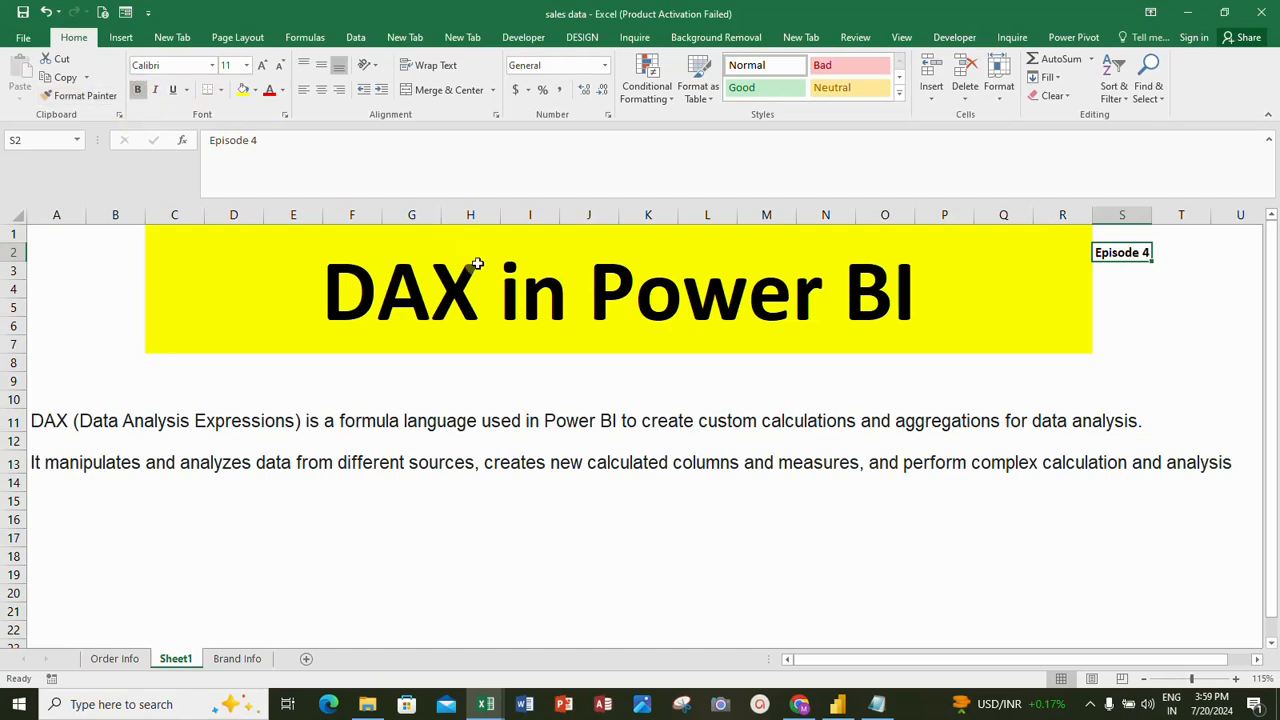
click(245, 64)
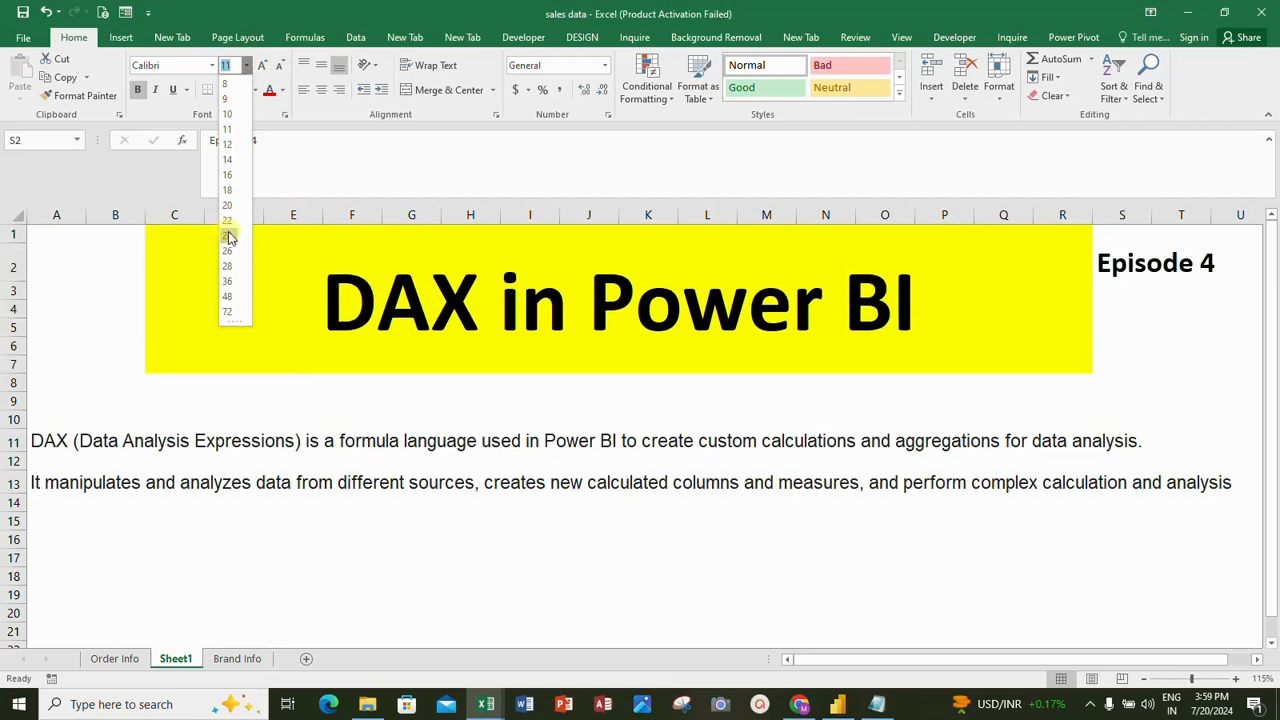
click(228, 234)
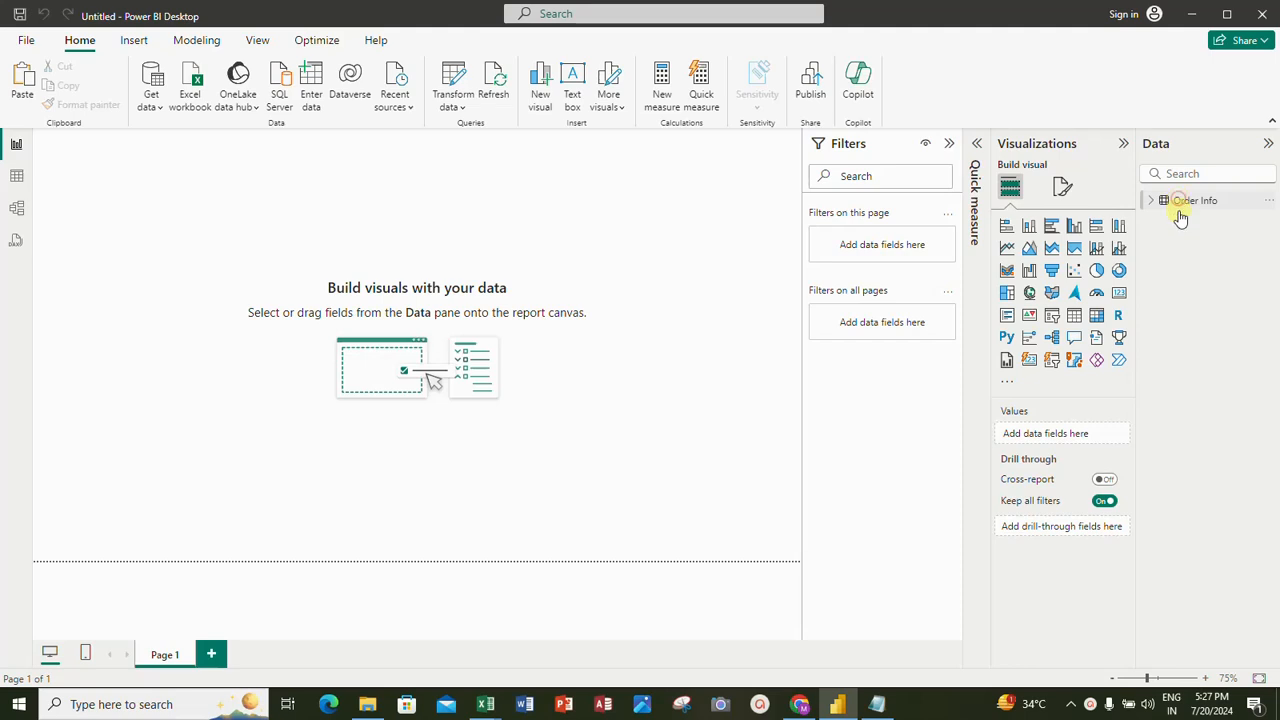
Expand the Order Info table to show its fields in Power BI Desktop, and view its rows in the table view.
click(1182, 205)
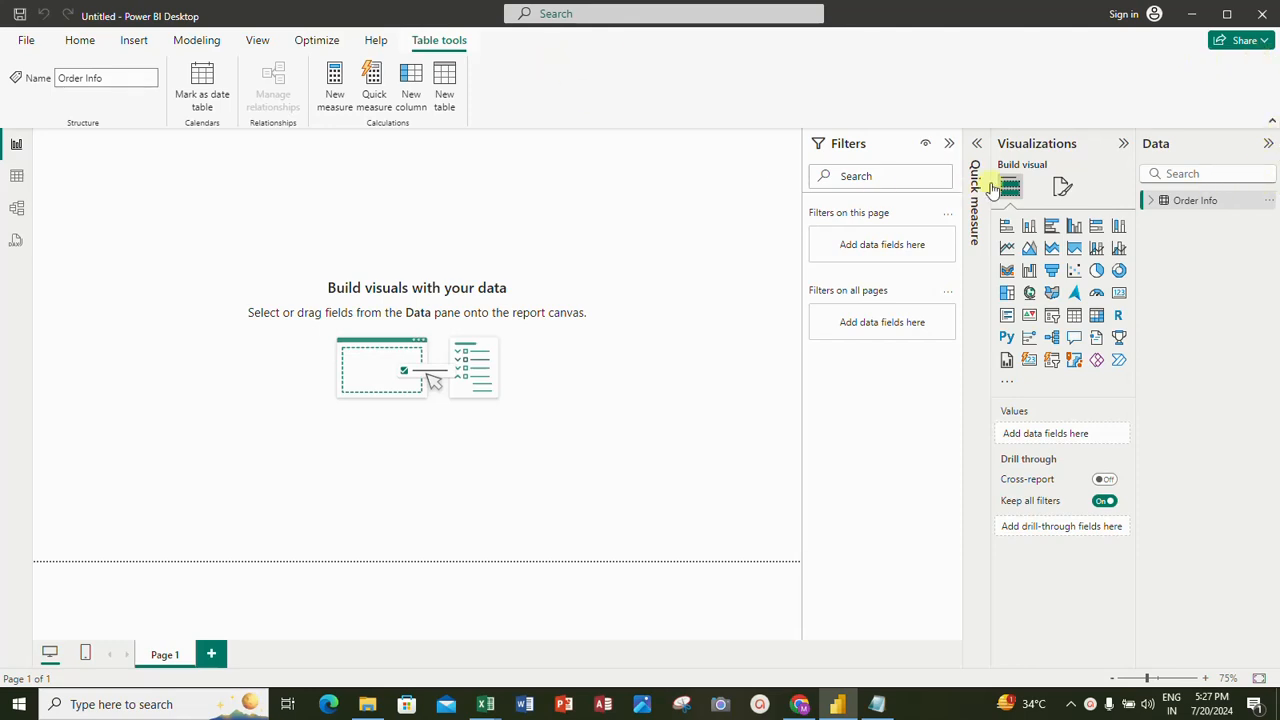
click(1151, 200)
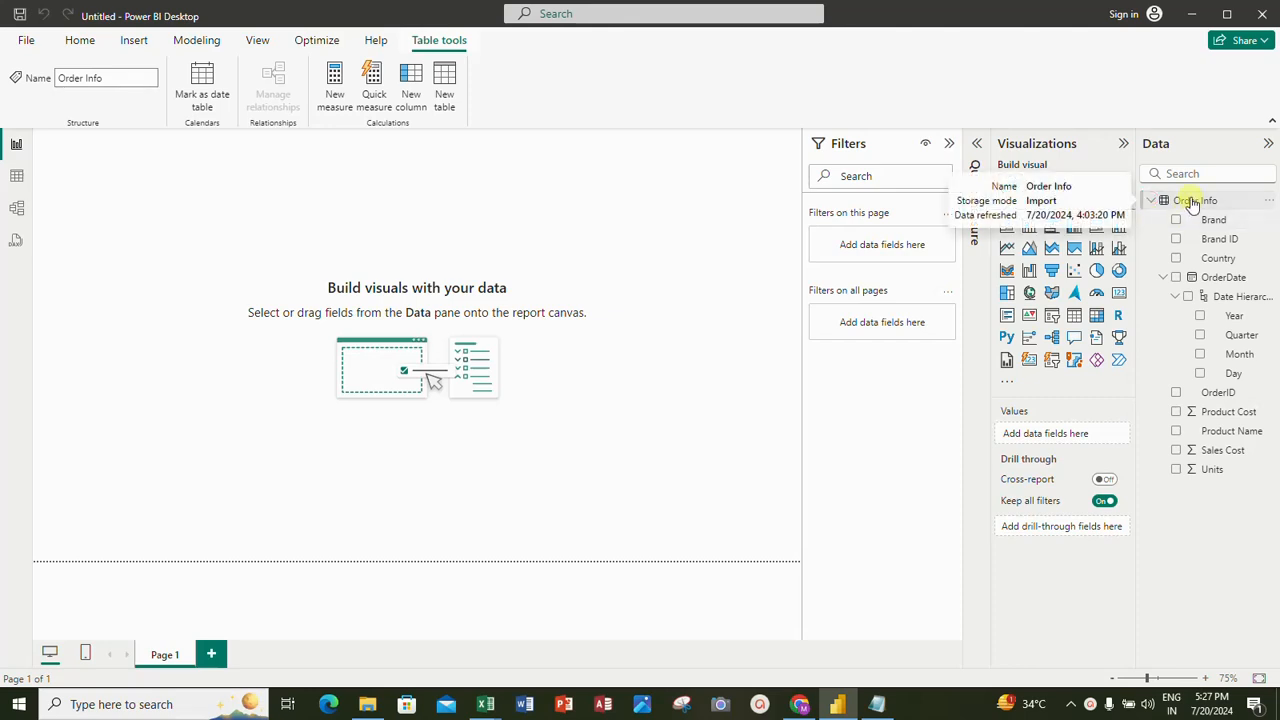
click(1193, 203)
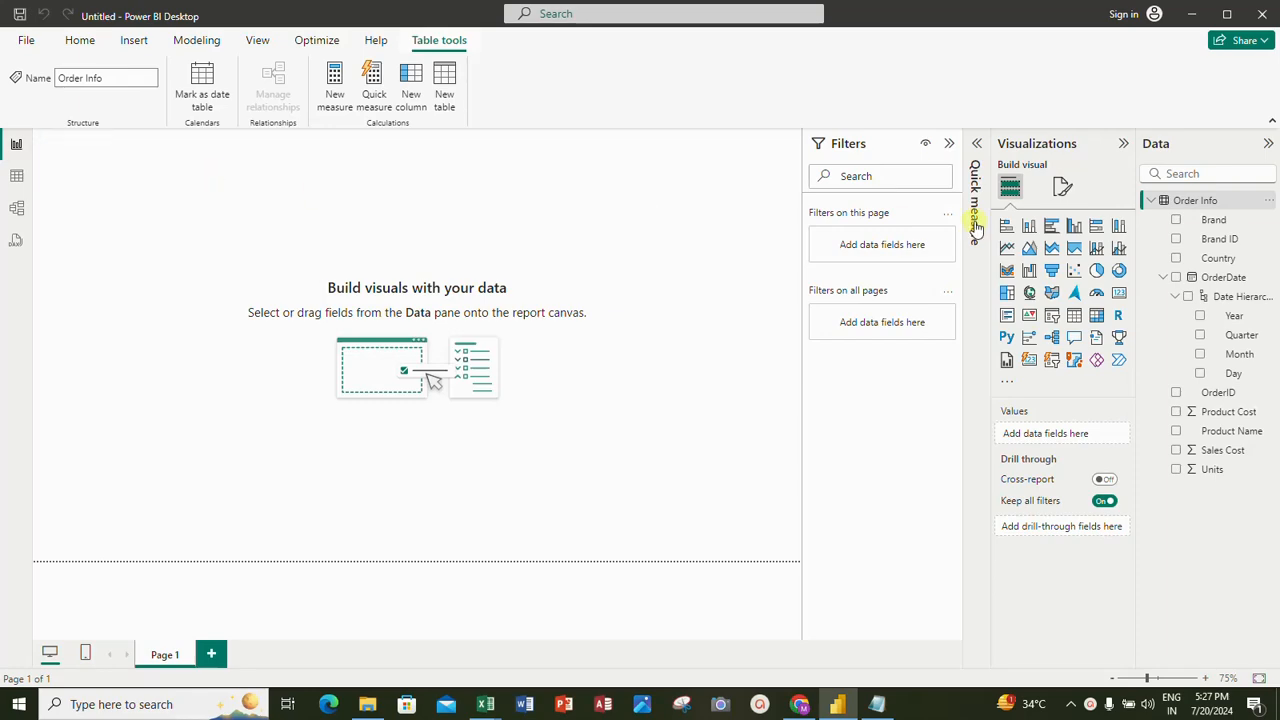
click(16, 175)
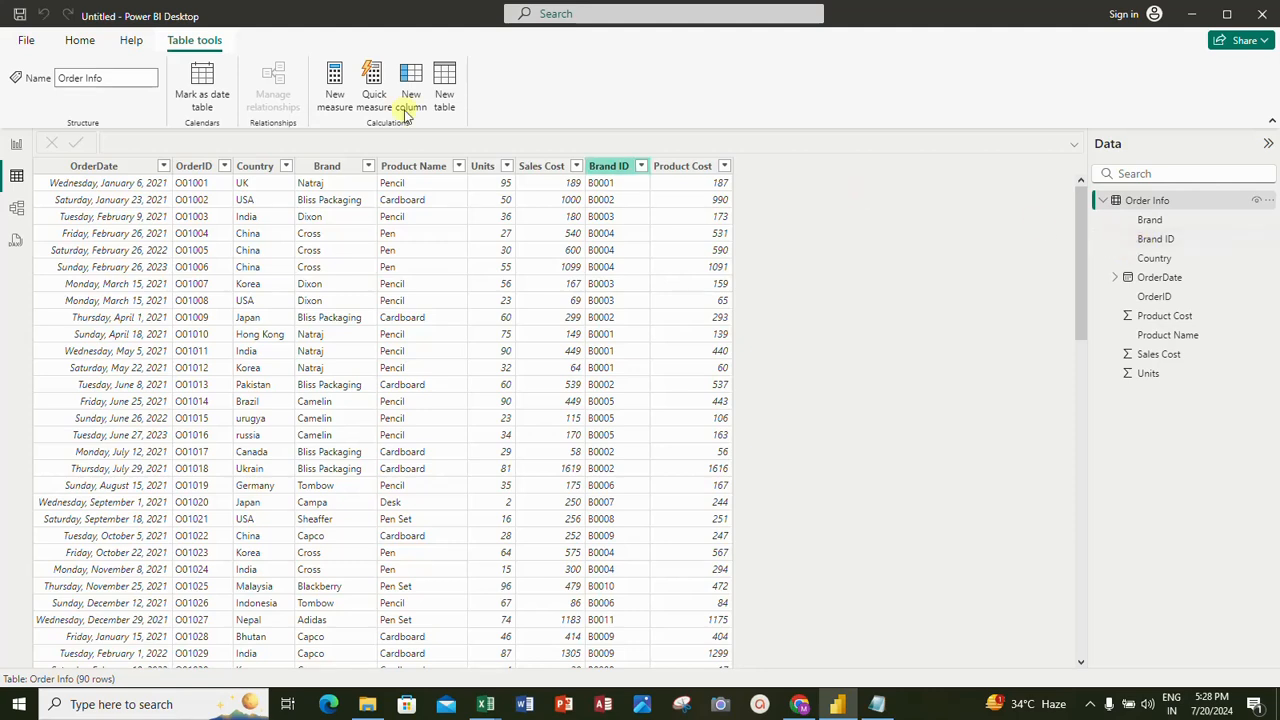
Create a new measure in the Order Info table and name it "Count of Orders".
right_click(1129, 205)
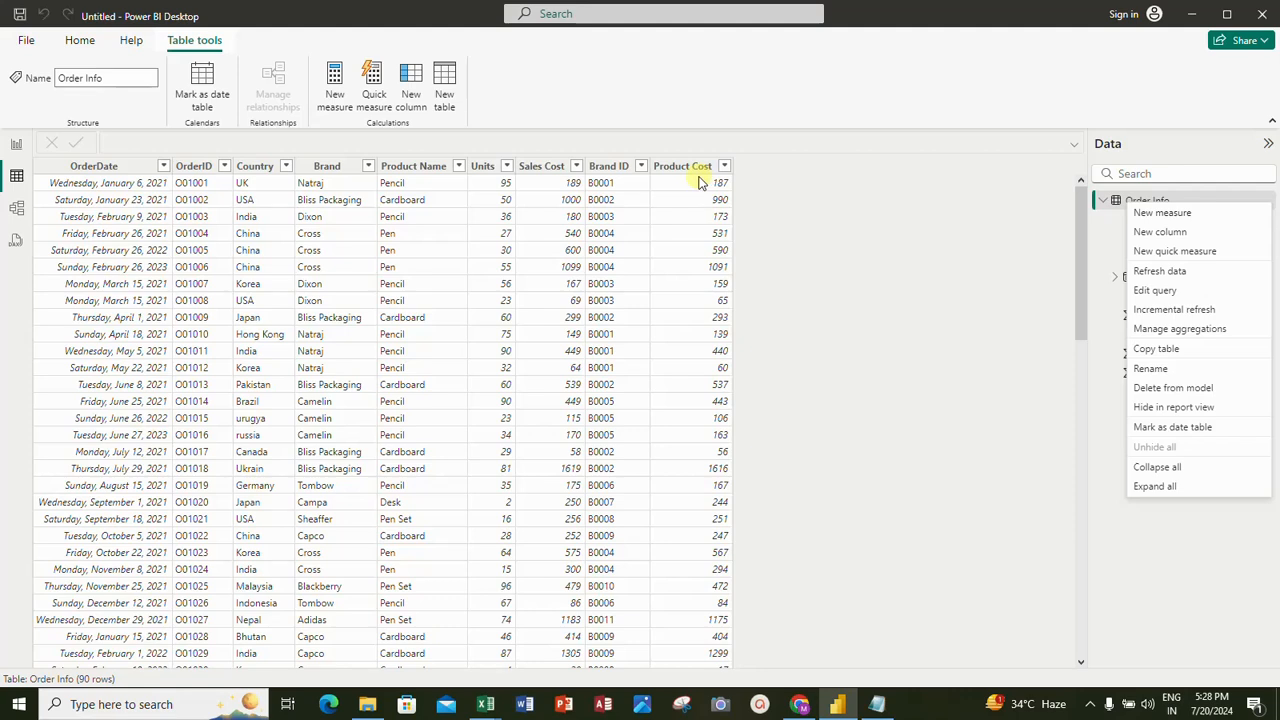
click(1145, 217)
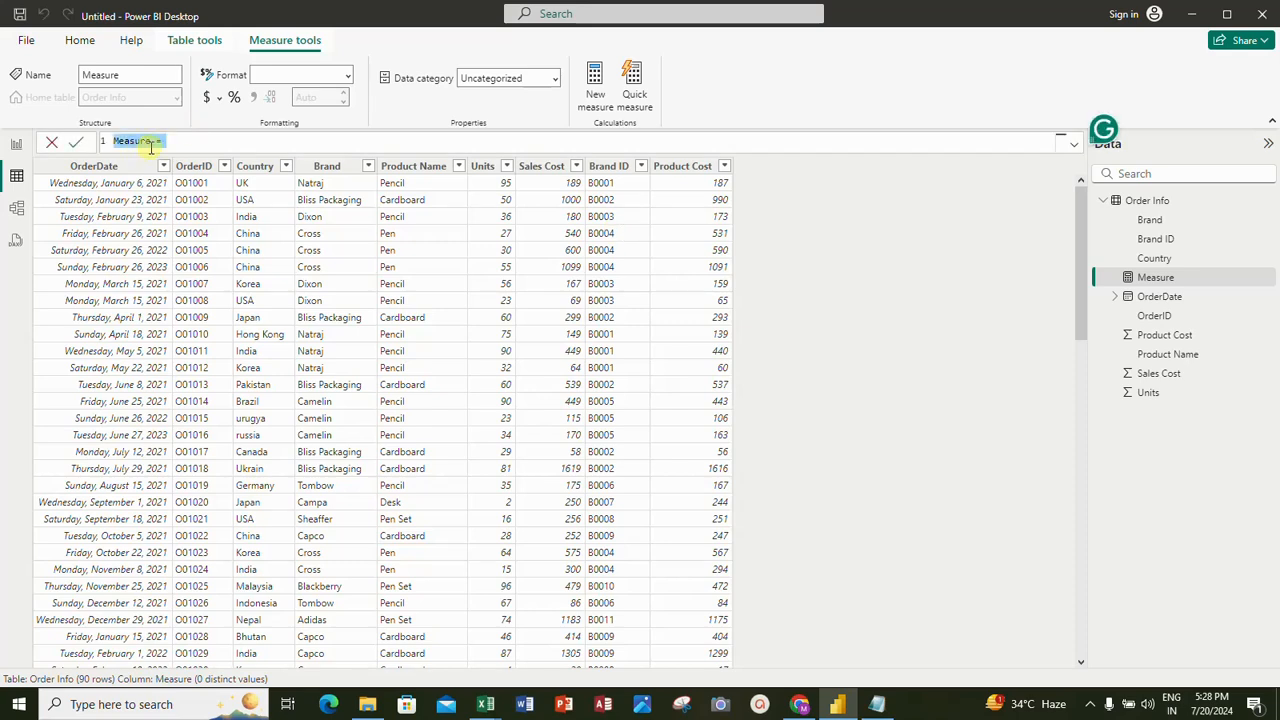
key(BackSpace)
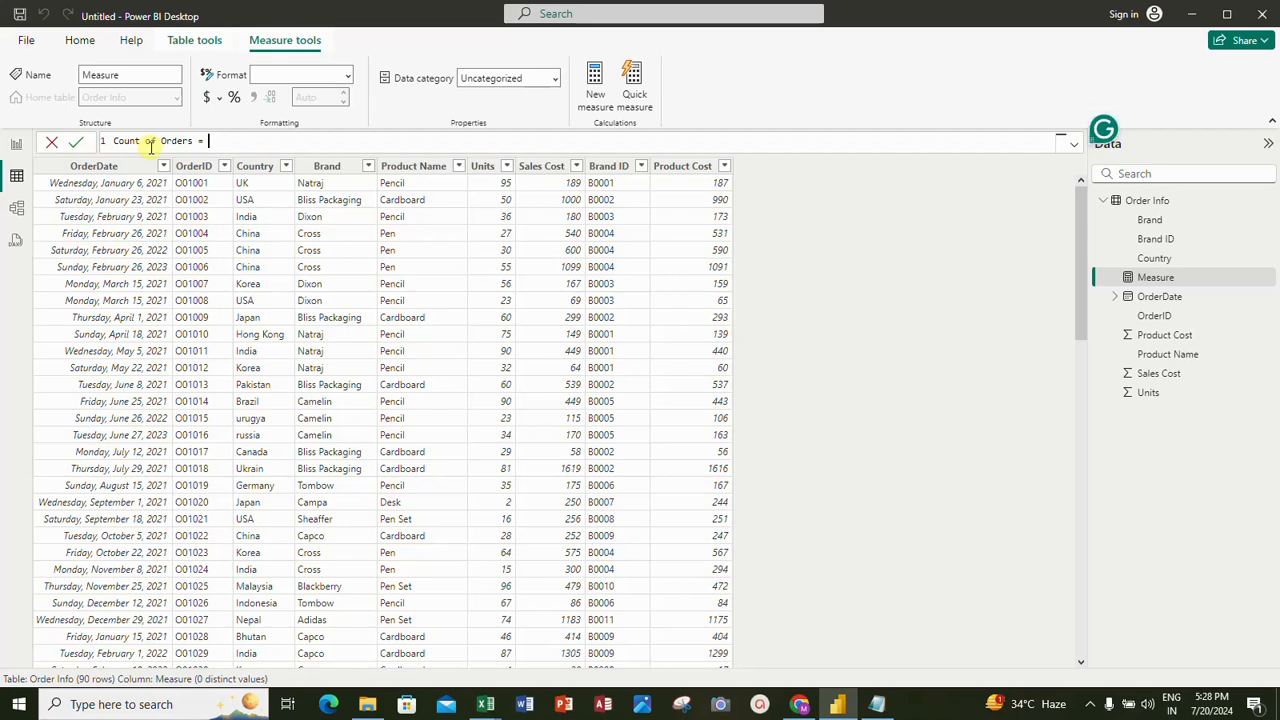
Define the Count of Orders measure as count('Order Info'[OrderID]) and commit the formula.
text(count)
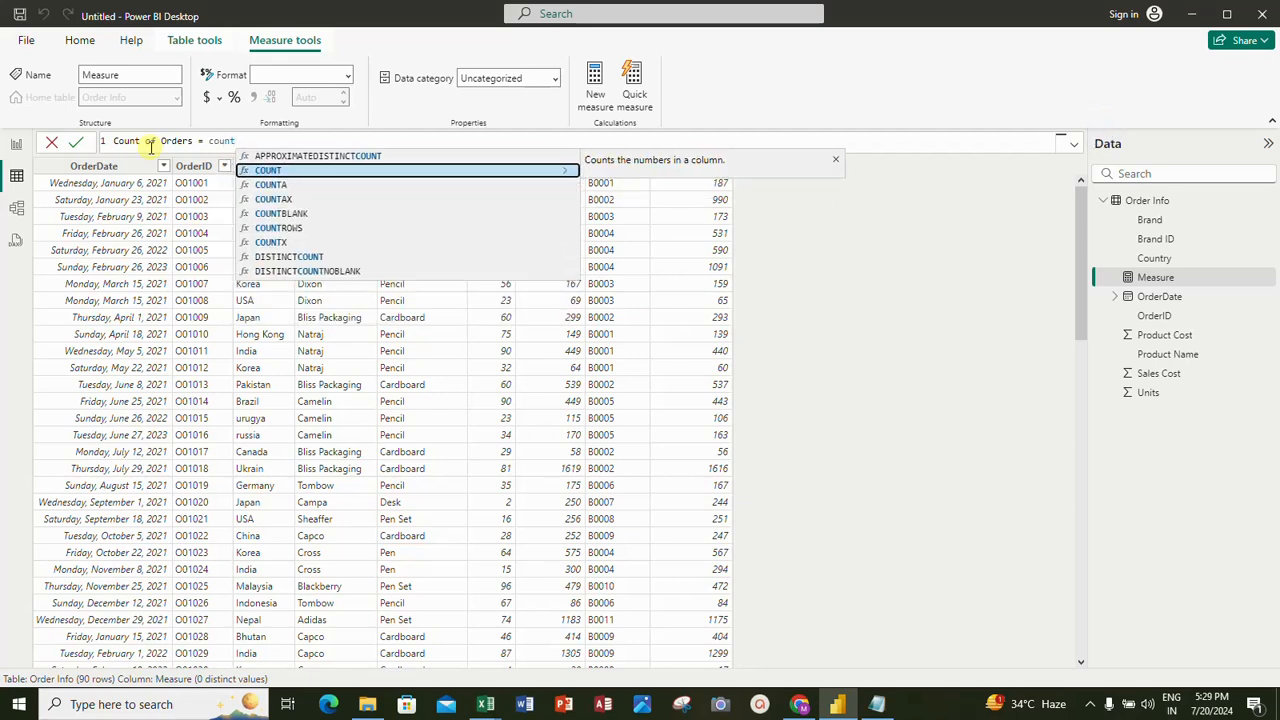
text(()
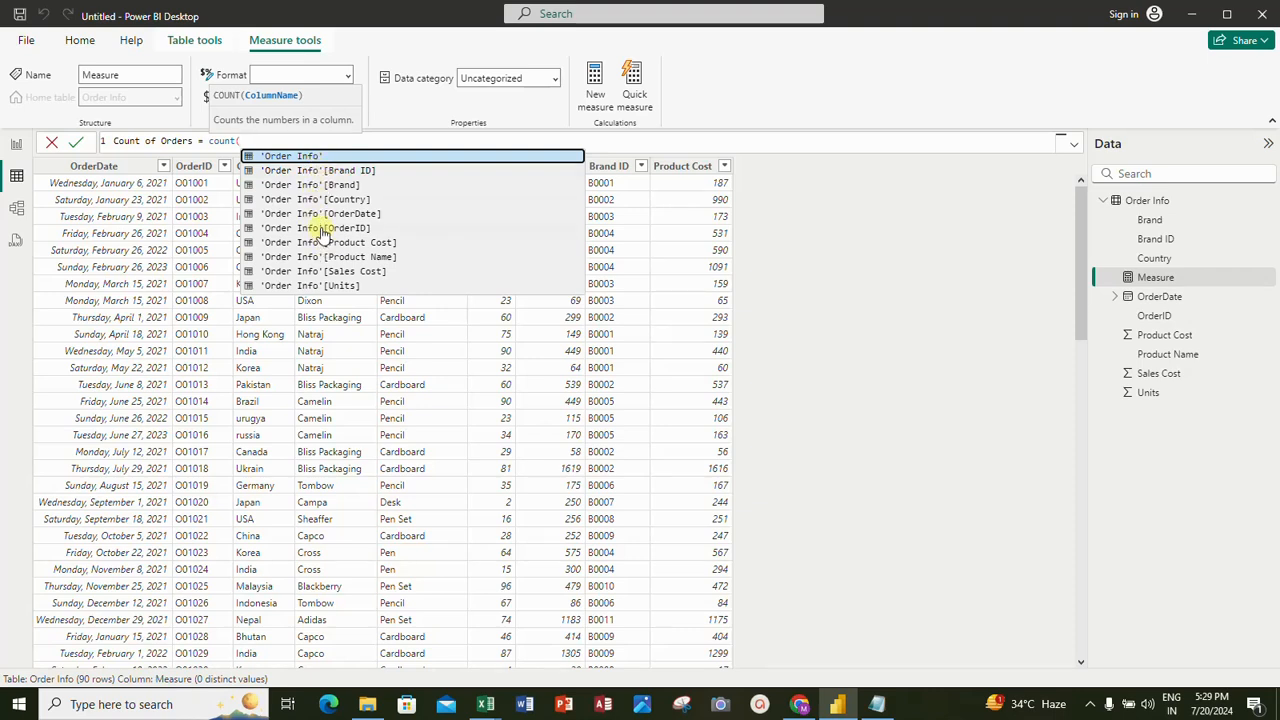
key(Down)
key(Down)
key(Down)
key(Down)
key(Down)
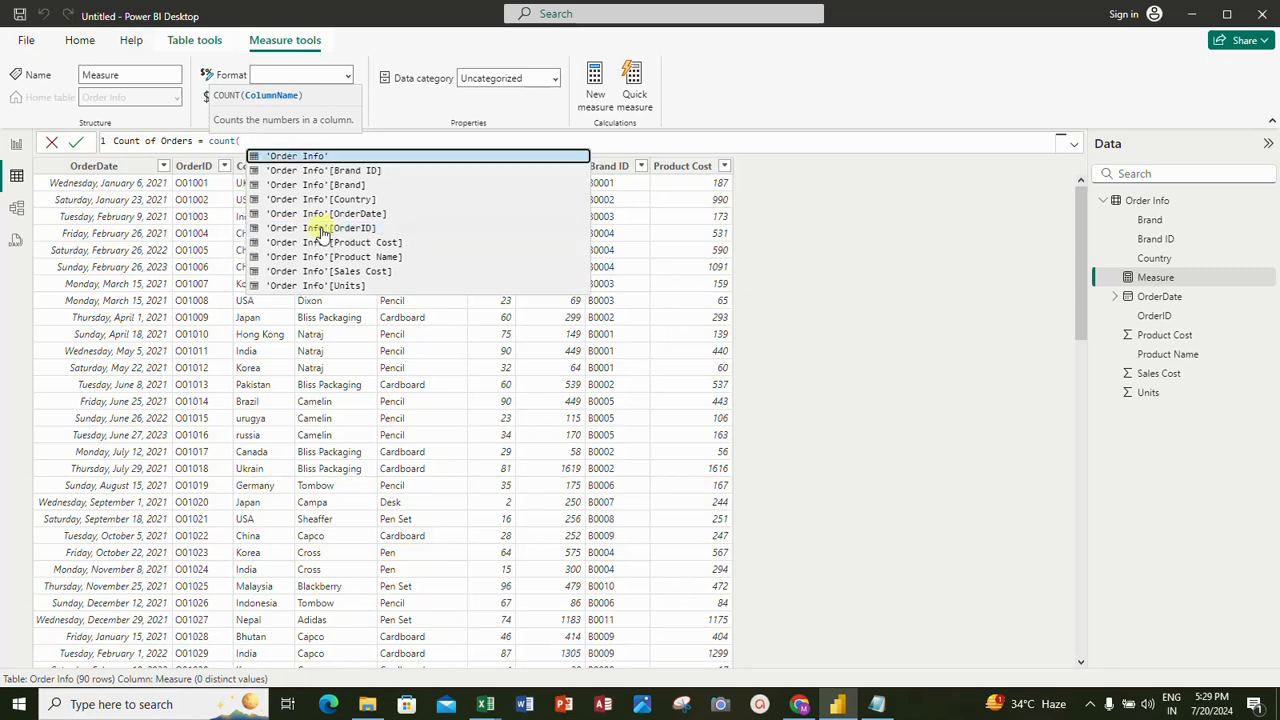
click(322, 229)
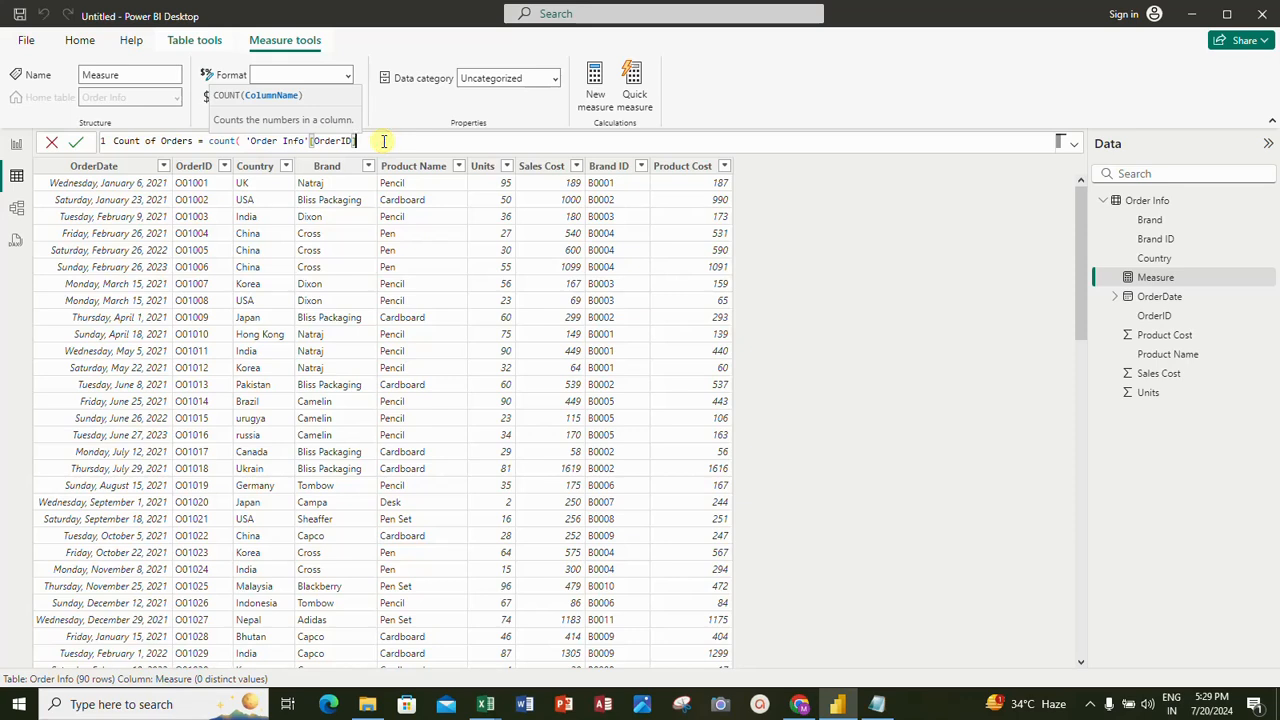
text())
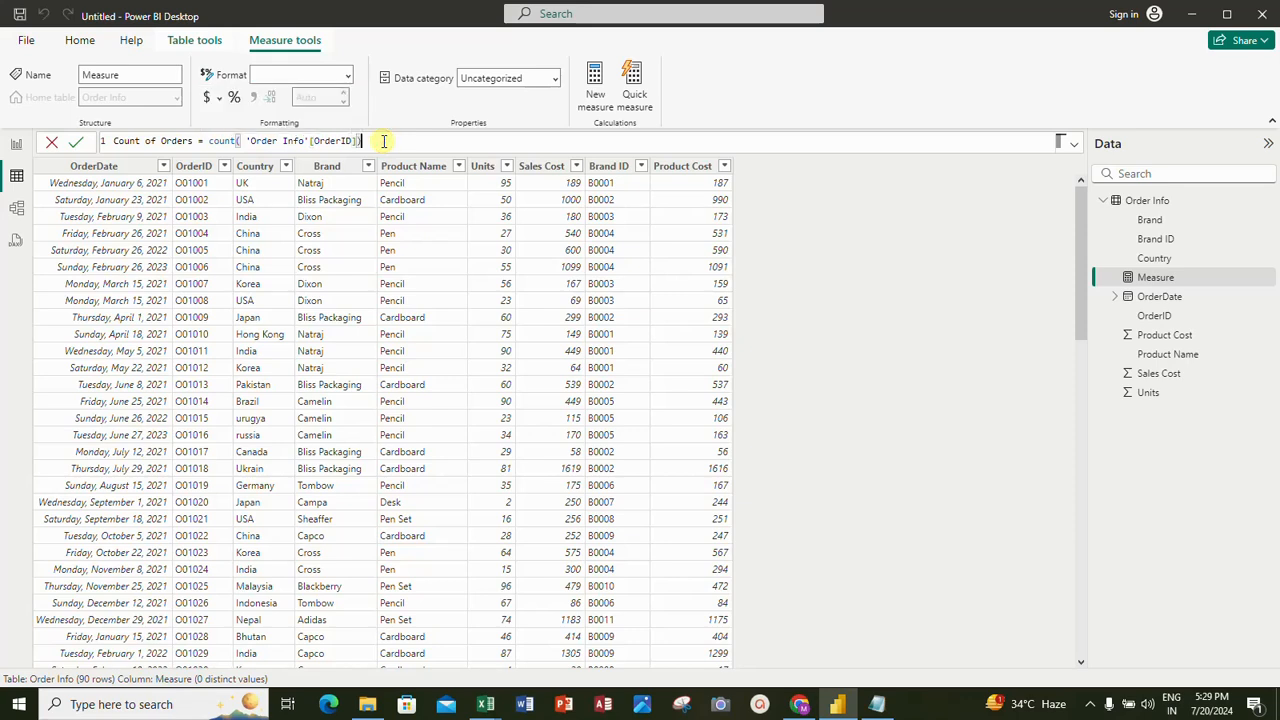
key(Return)
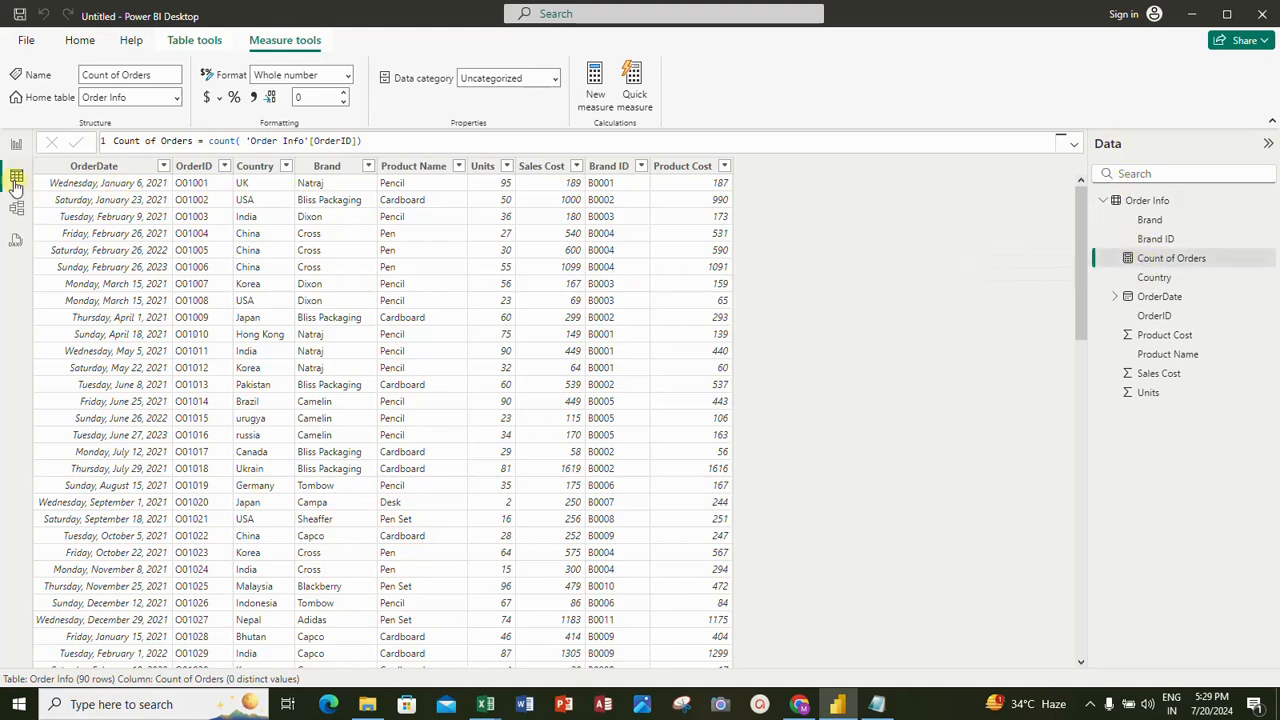
Show the Count of Orders measure on the report page in a small table visual.
click(16, 144)
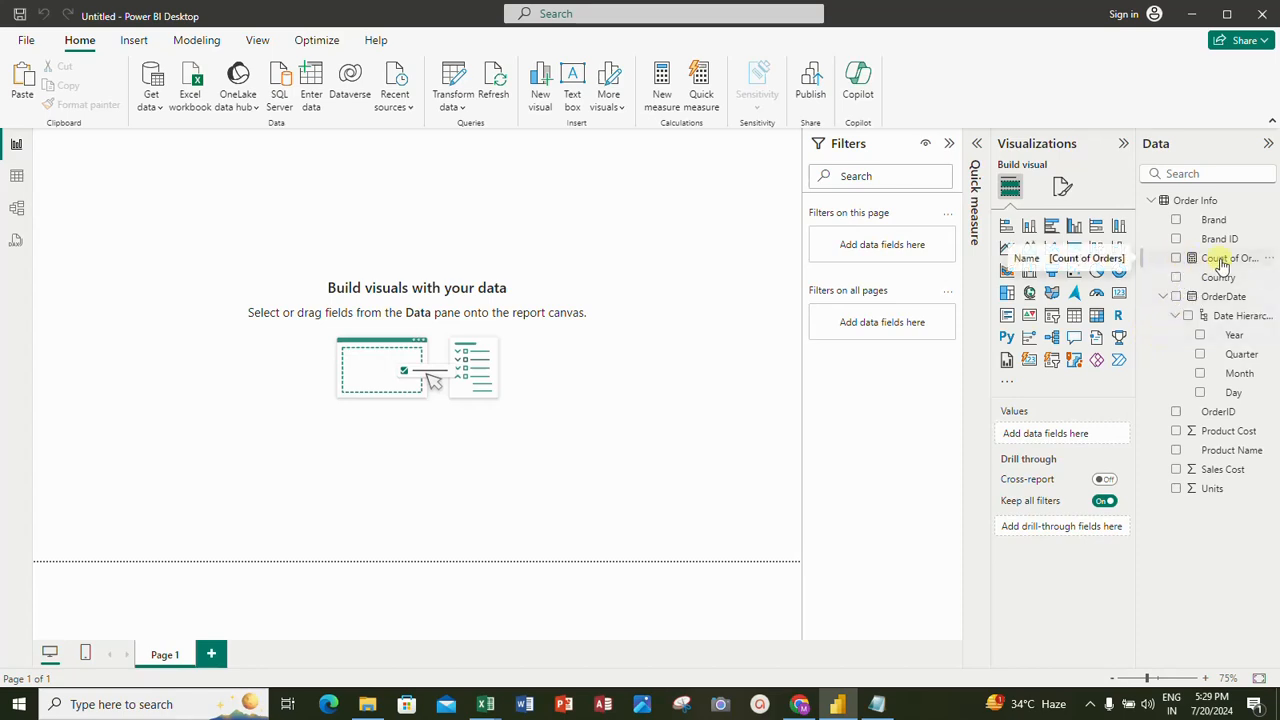
click(1176, 258)
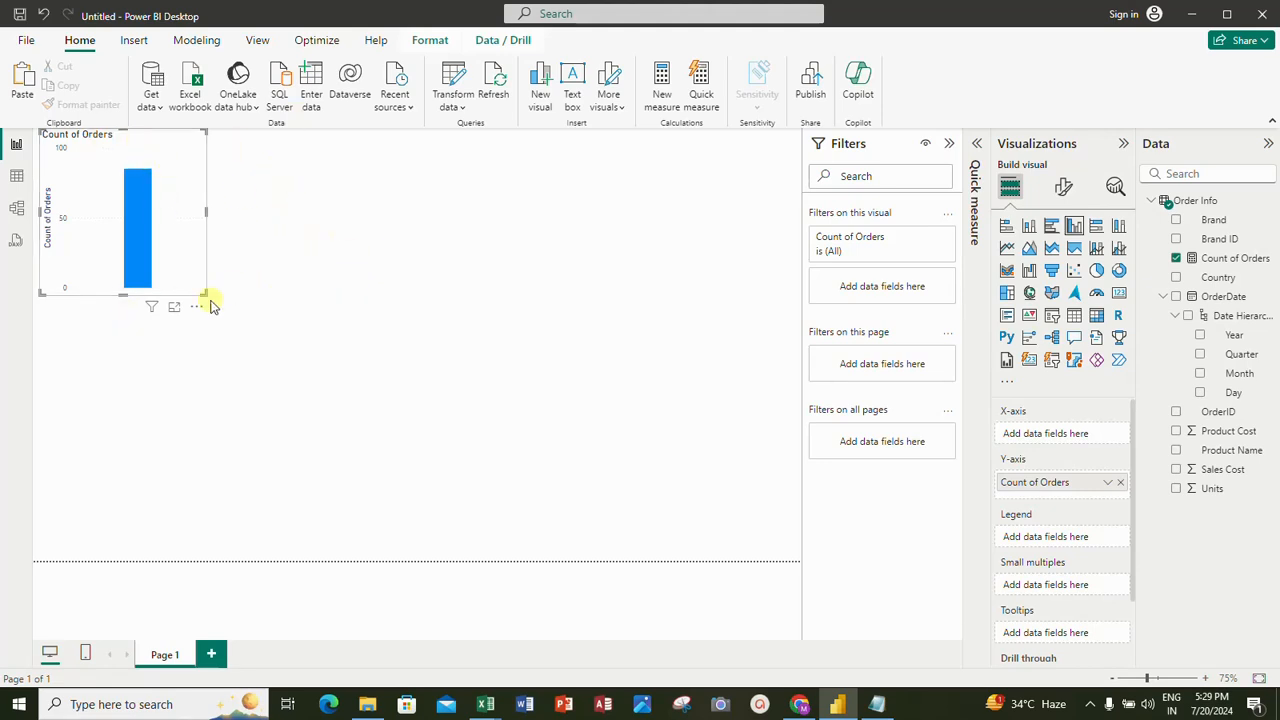
drag(205, 294, 194, 224)
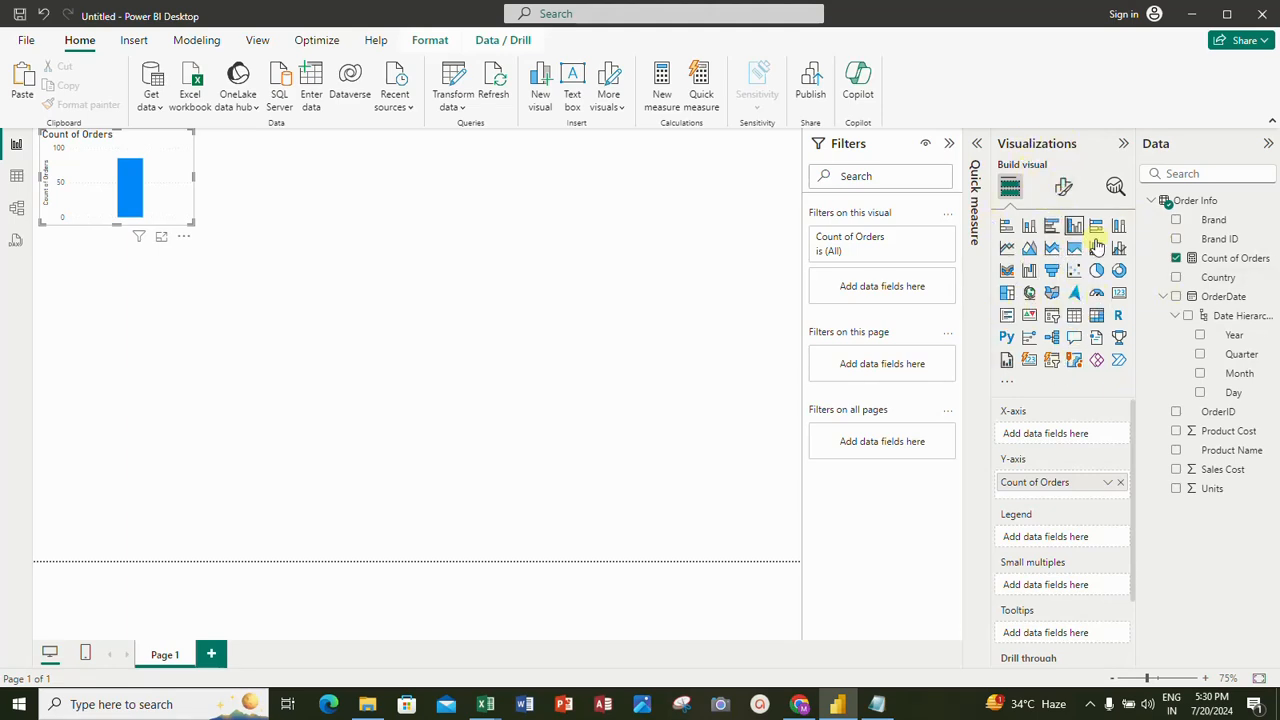
click(1074, 318)
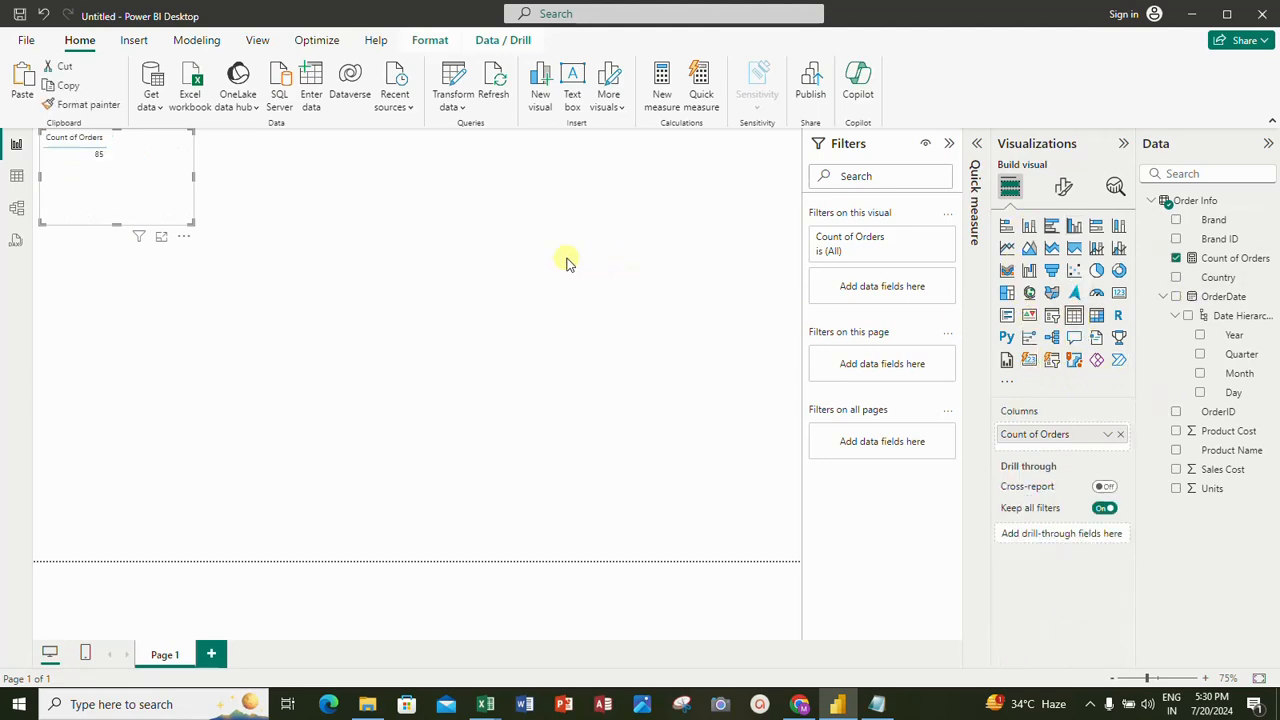
Set the font size of the values in the Count of Orders table visual to 20.
click(113, 139)
click(144, 144)
click(1063, 189)
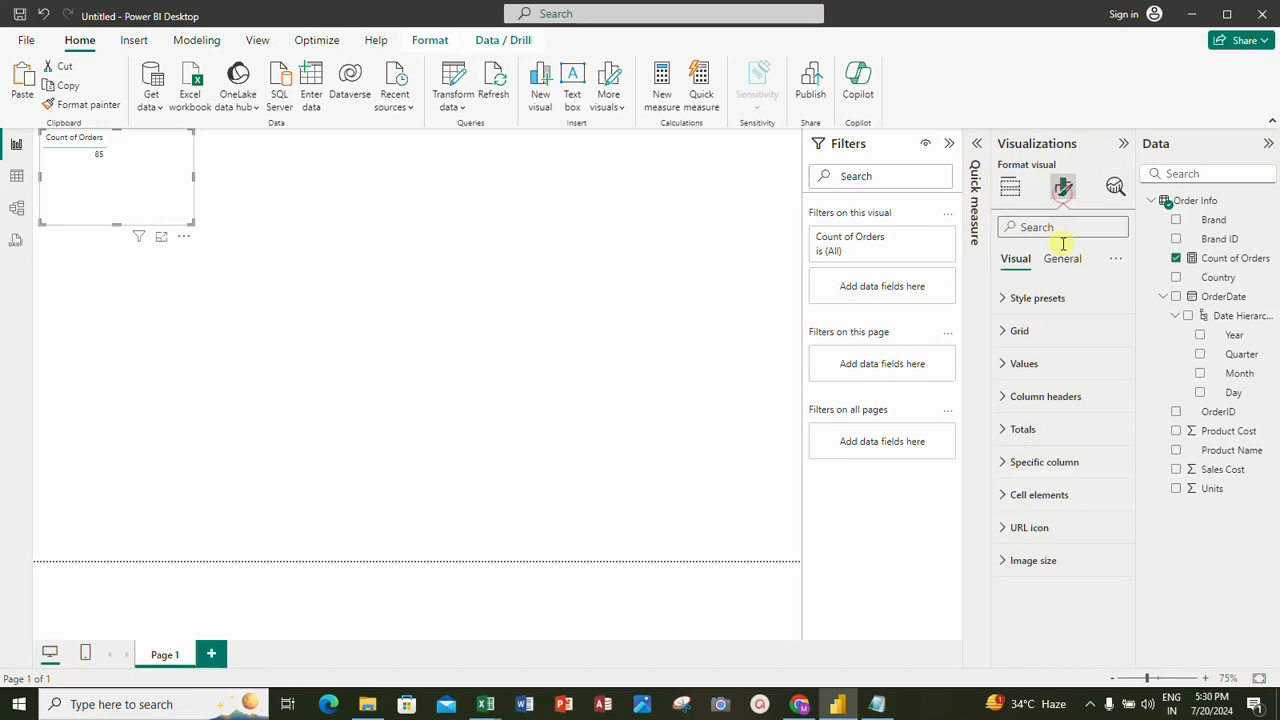
click(134, 163)
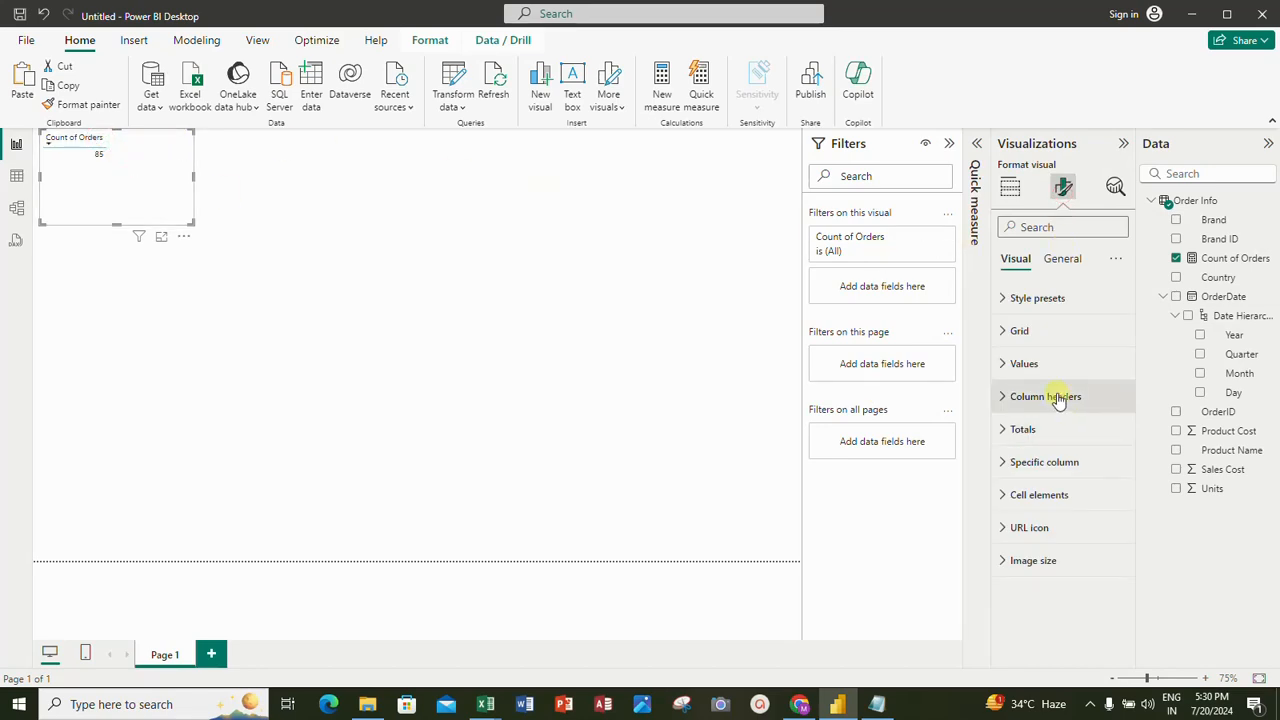
click(1024, 364)
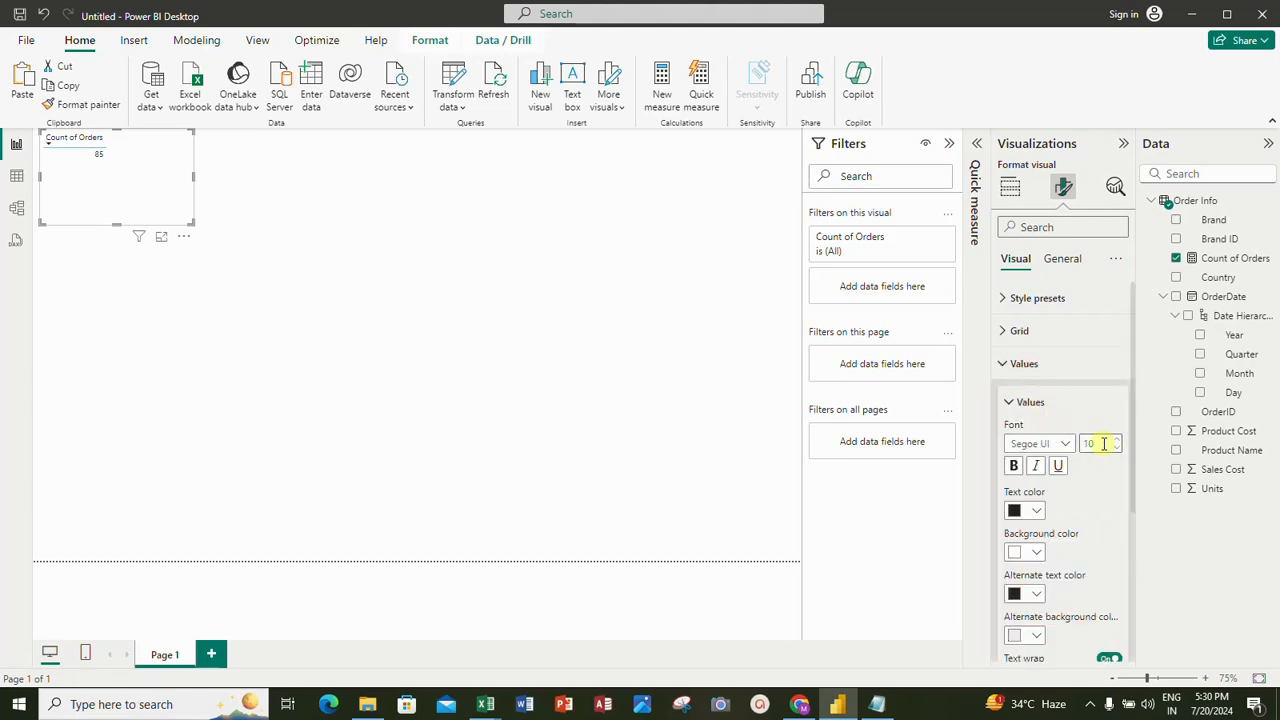
click(1098, 443)
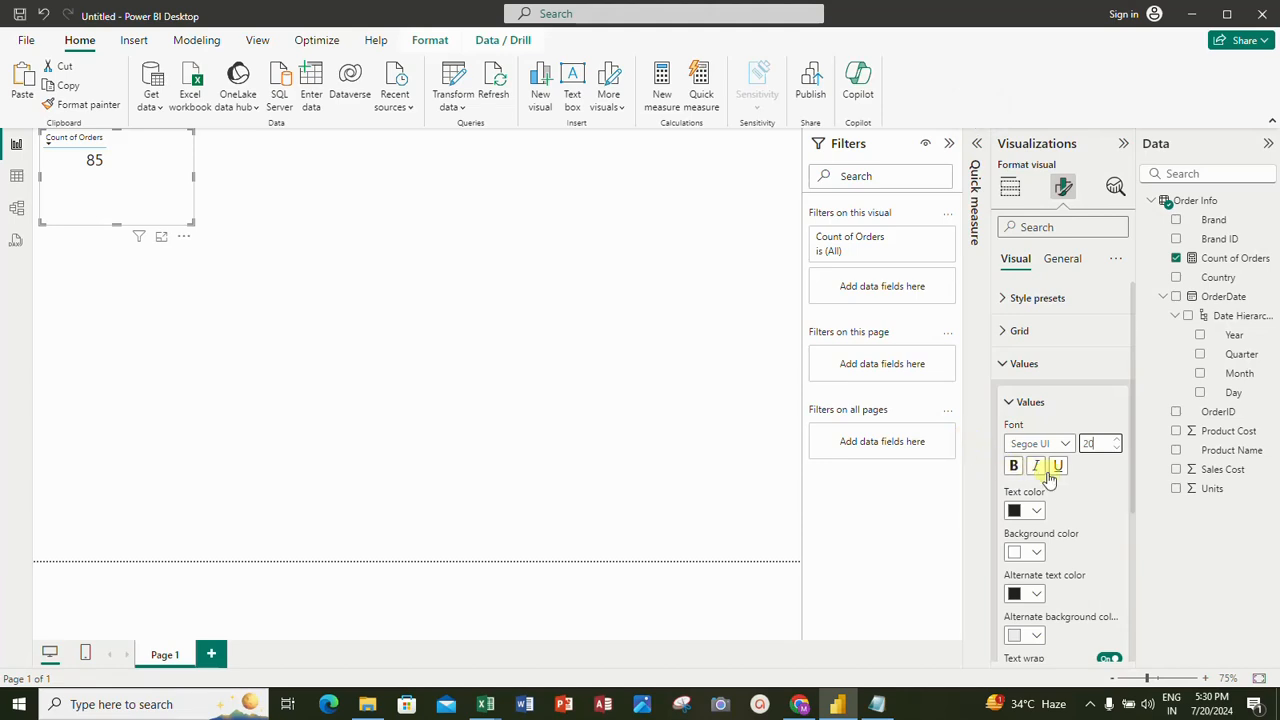
Set the font size of the column header text in the Count of Orders table visual to 20.
click(1018, 400)
click(1018, 366)
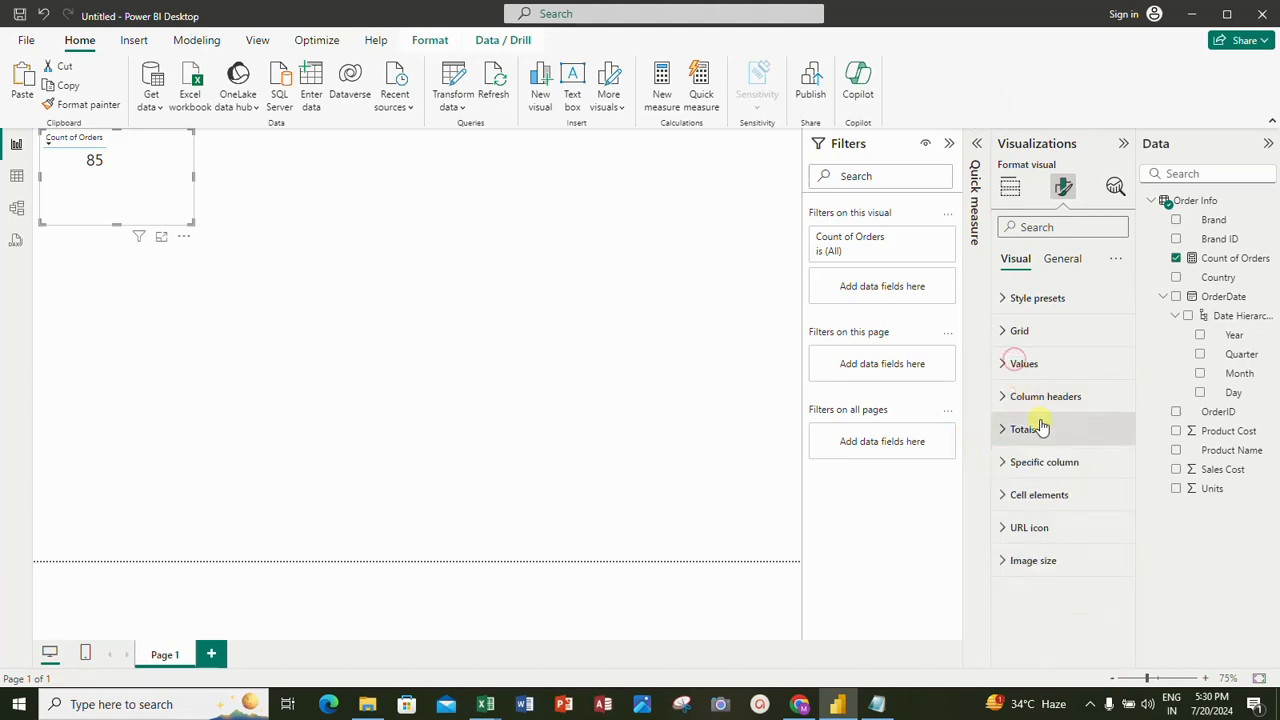
click(1020, 398)
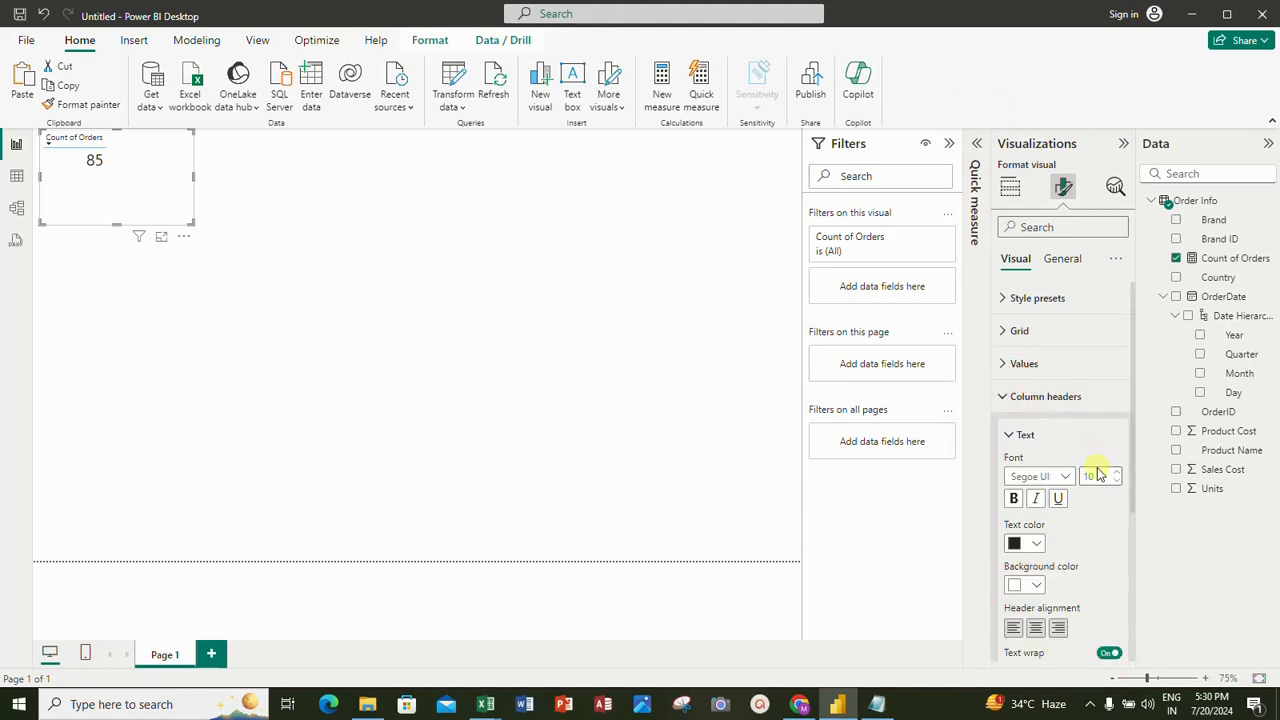
click(1096, 474)
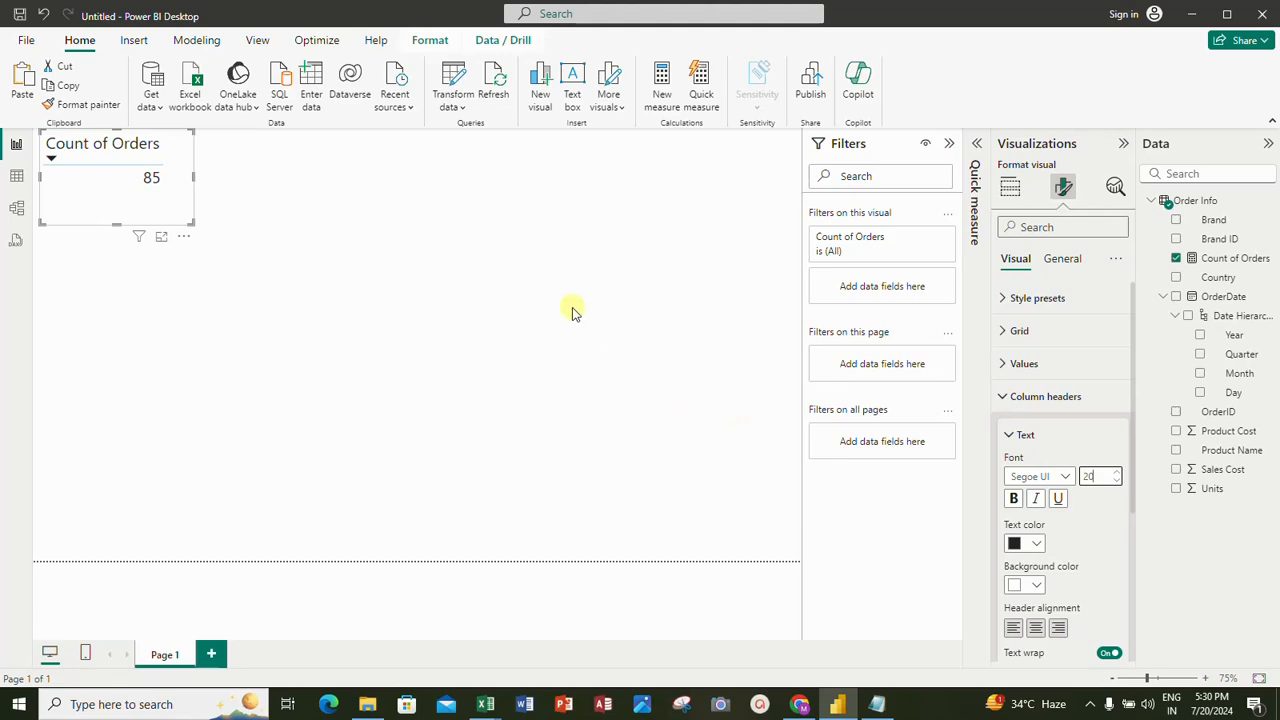
Resize the Count of Orders table visual to fit closely around its single-line header and value.
click(335, 230)
click(157, 177)
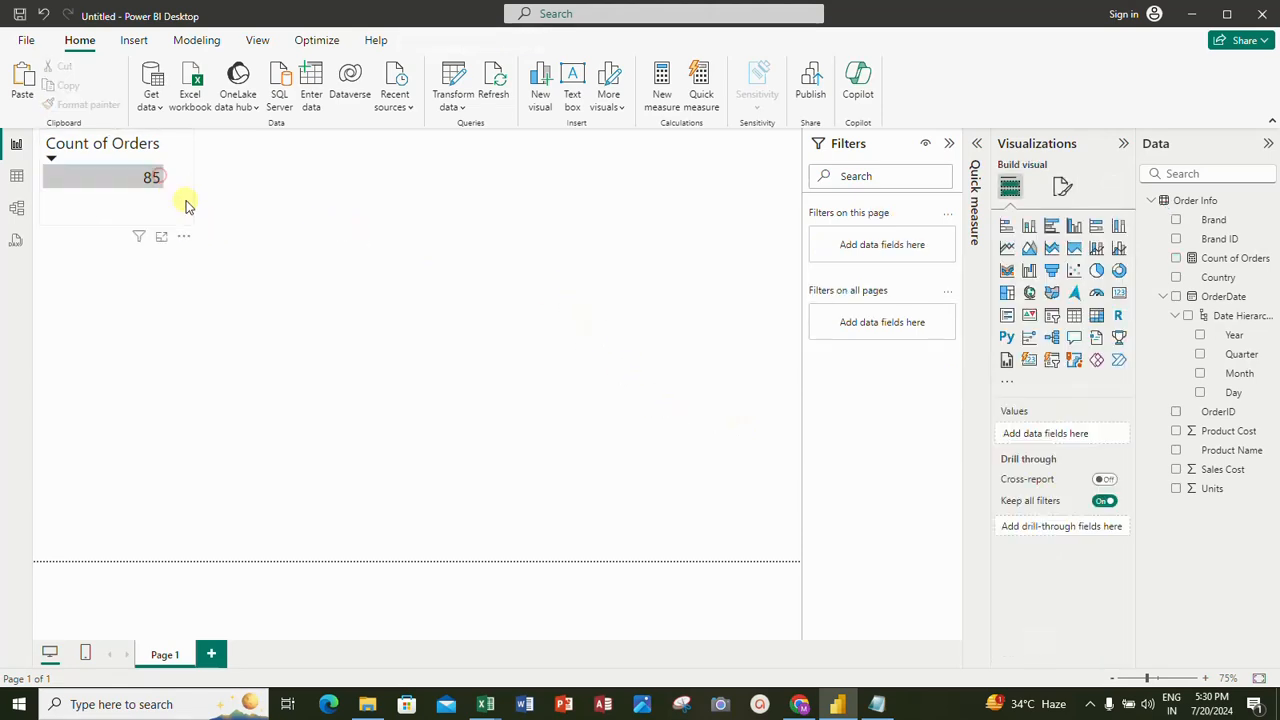
drag(192, 228, 169, 197)
click(277, 212)
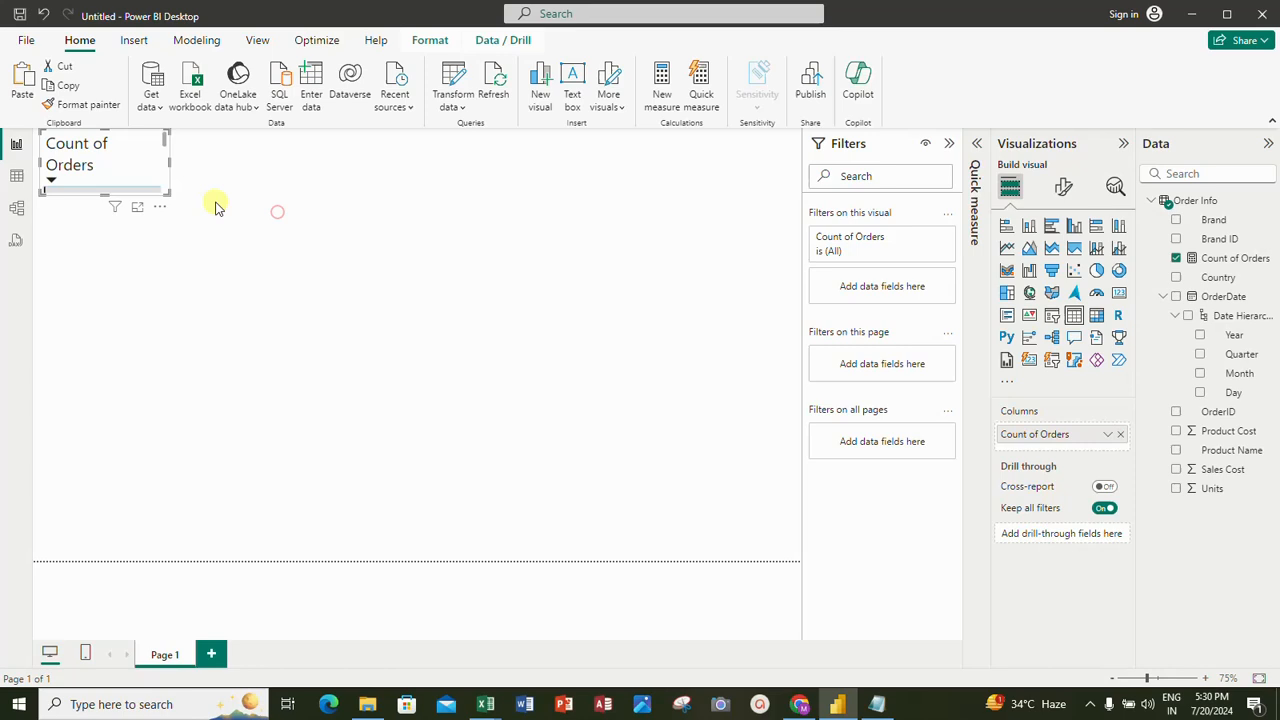
click(164, 195)
drag(166, 163, 206, 177)
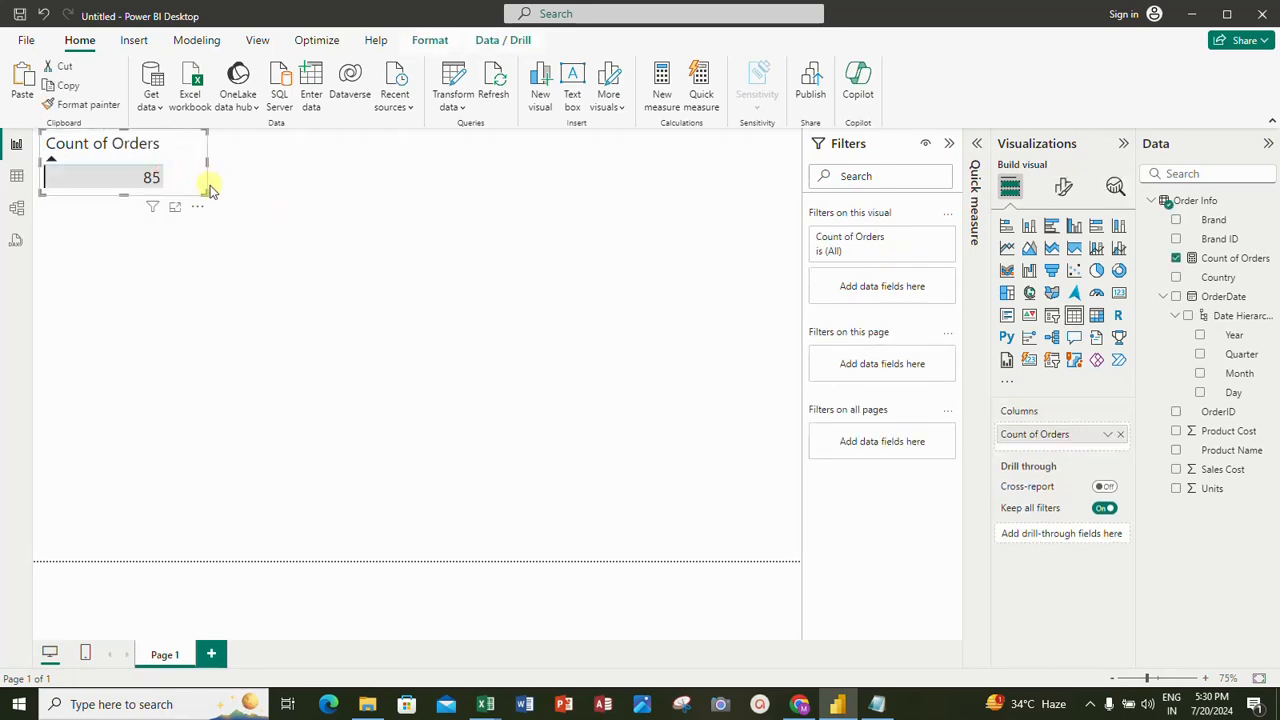
click(255, 220)
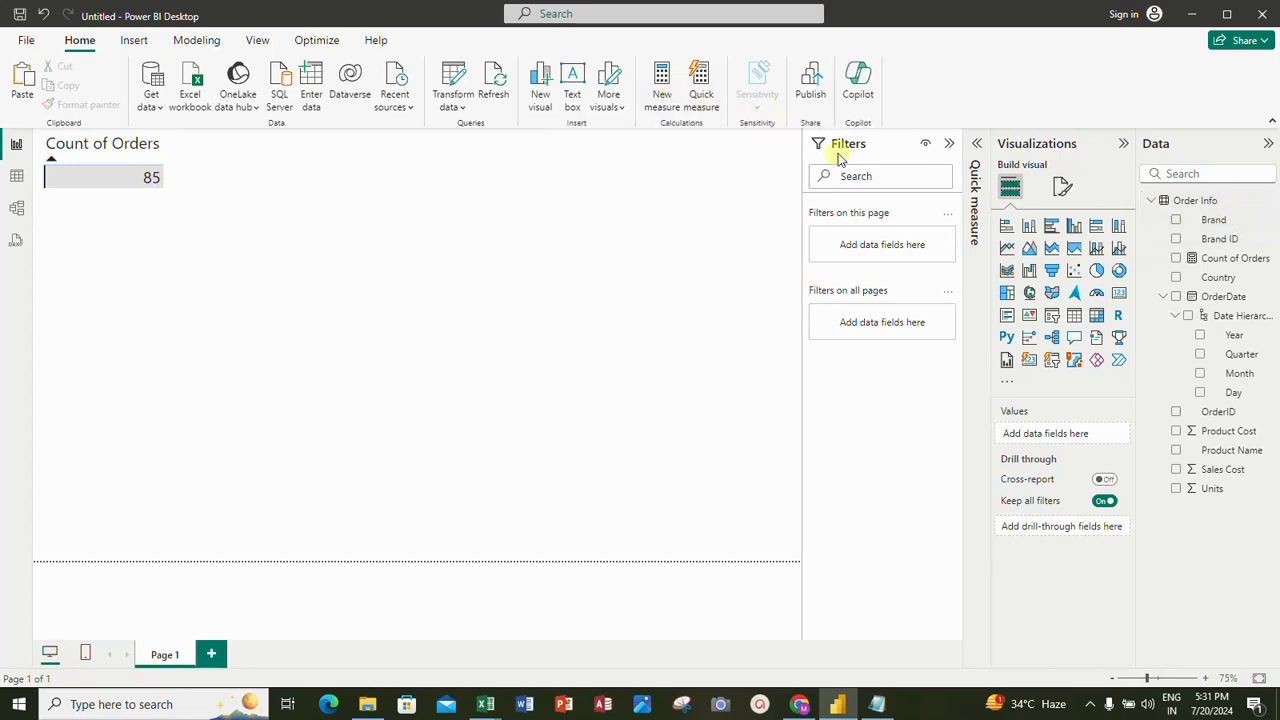
Create a new measure Unique Orders = DISTINCTCOUNT('Order Info'[OrderID]) and commit the formula.
click(665, 94)
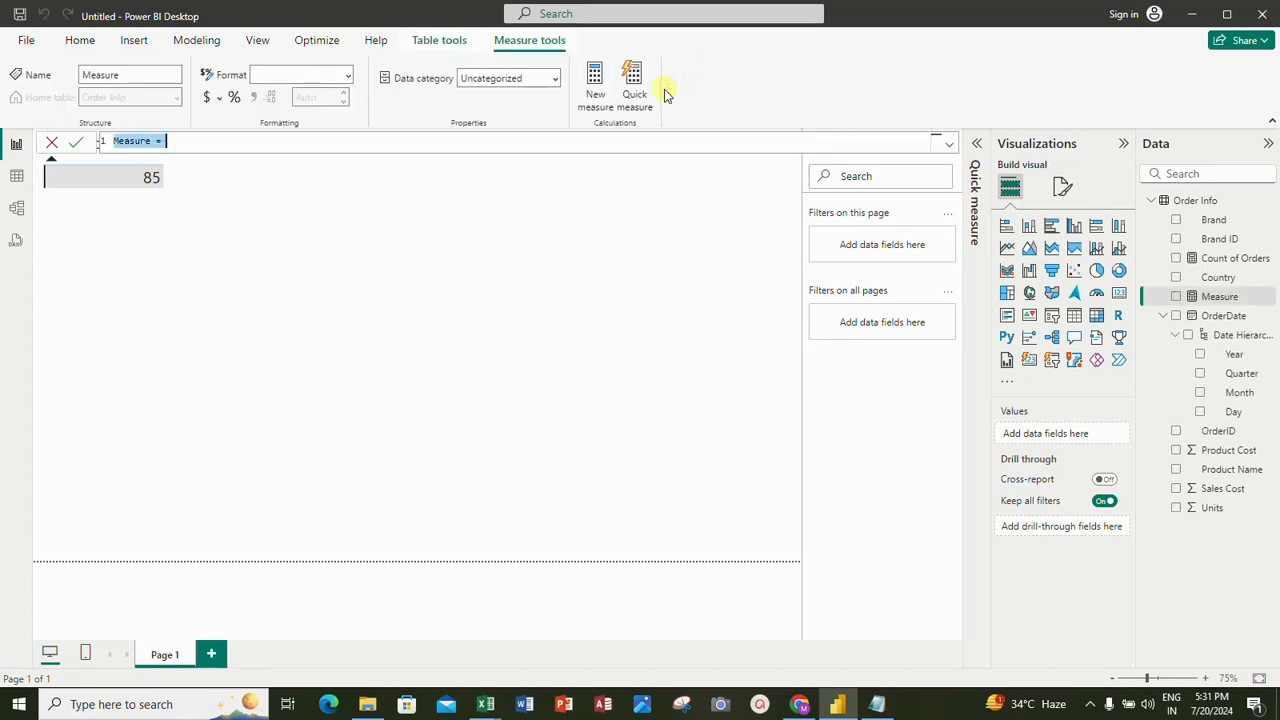
text(U)
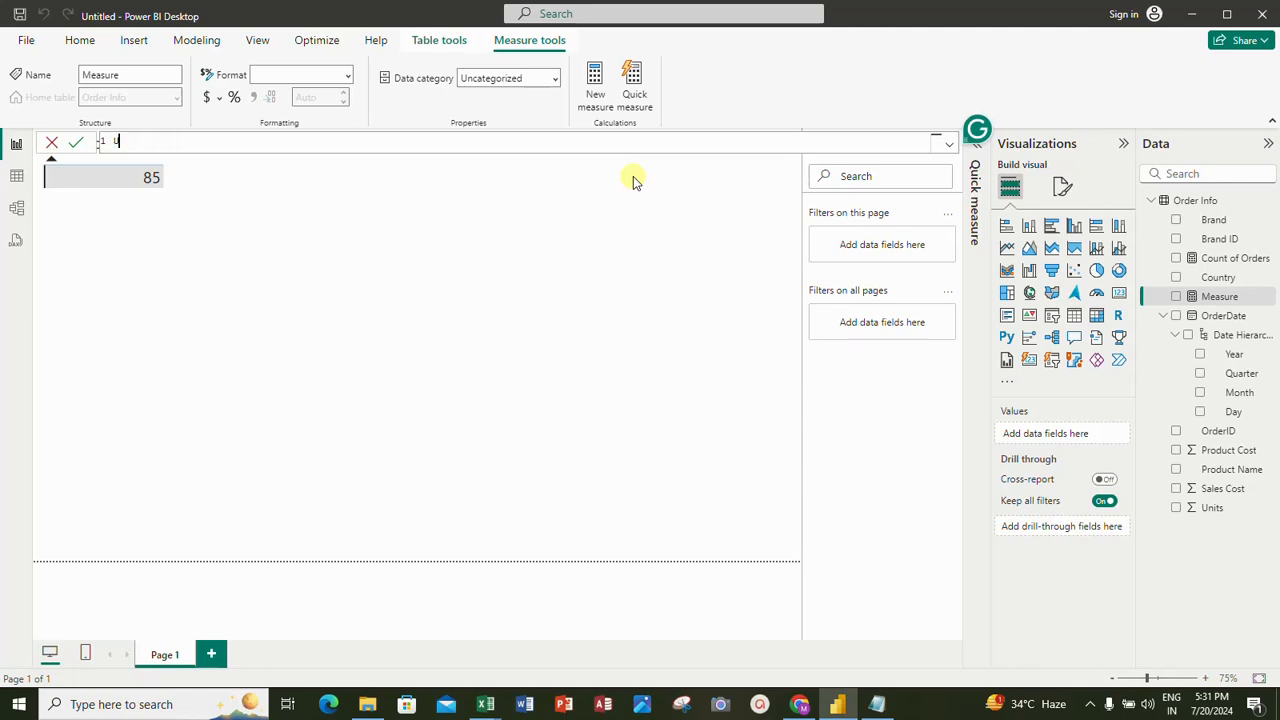
text(n)
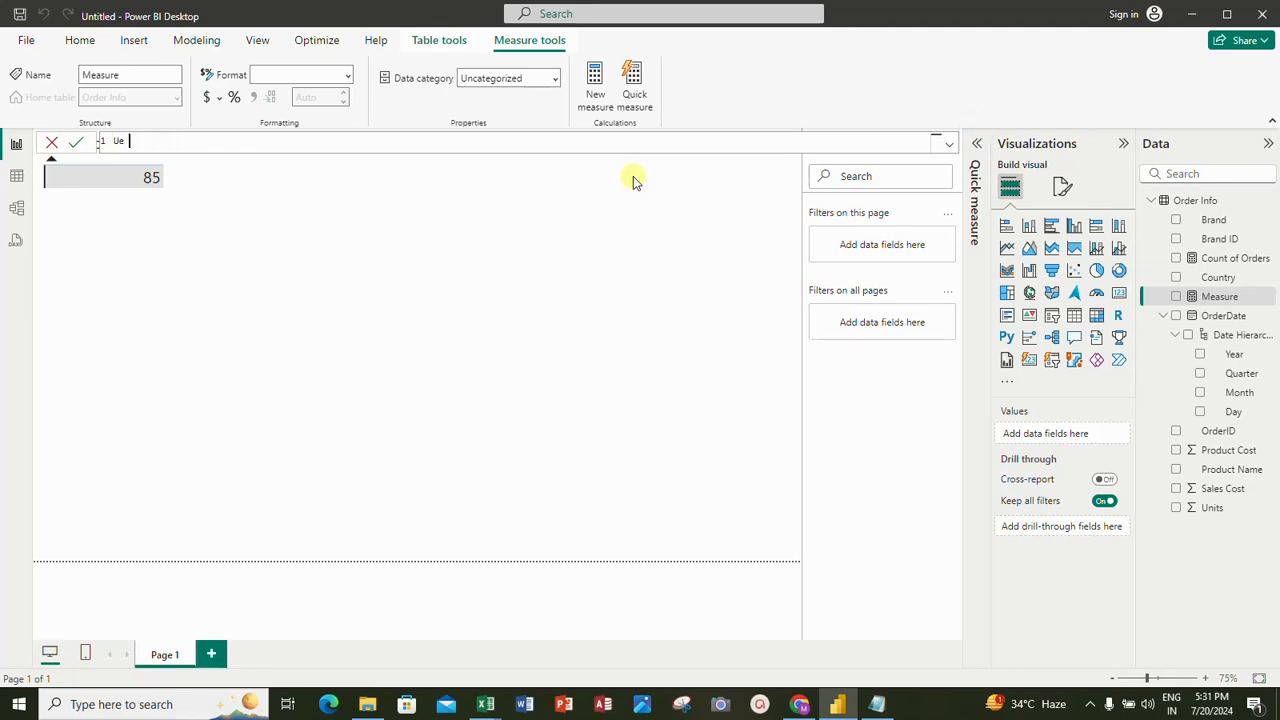
key(BackSpace)
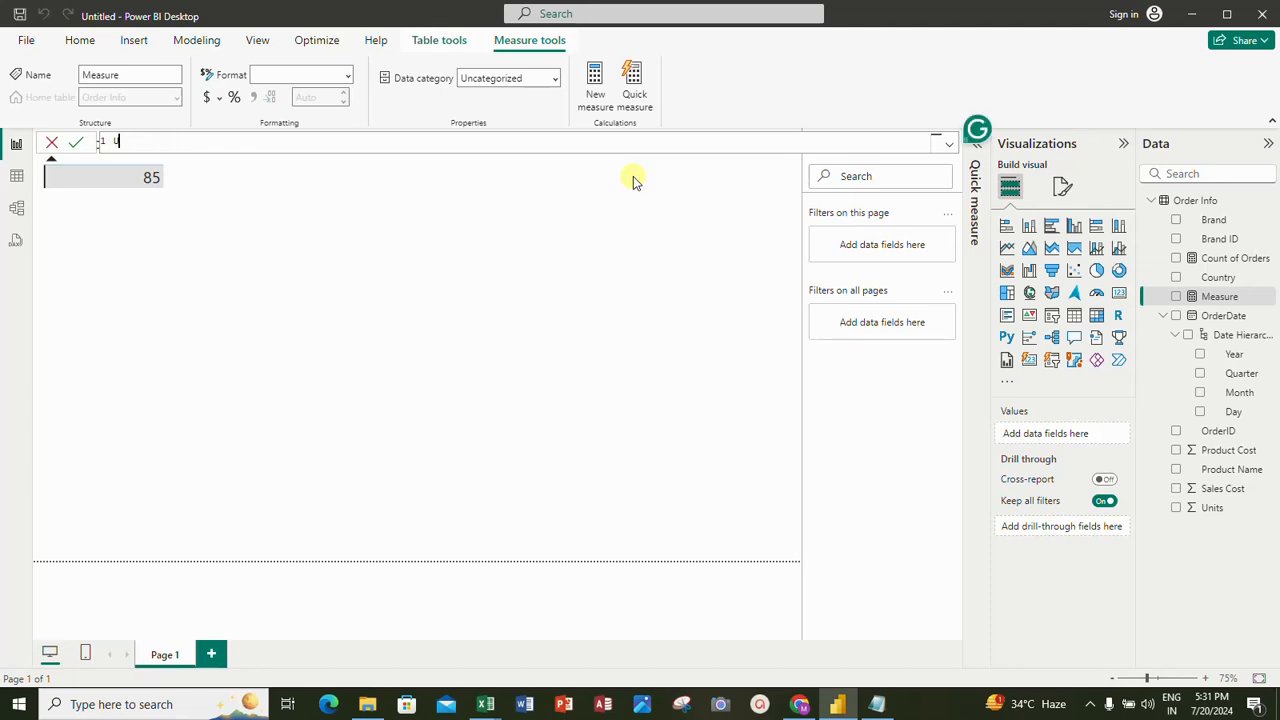
text(nique Orders = dis)
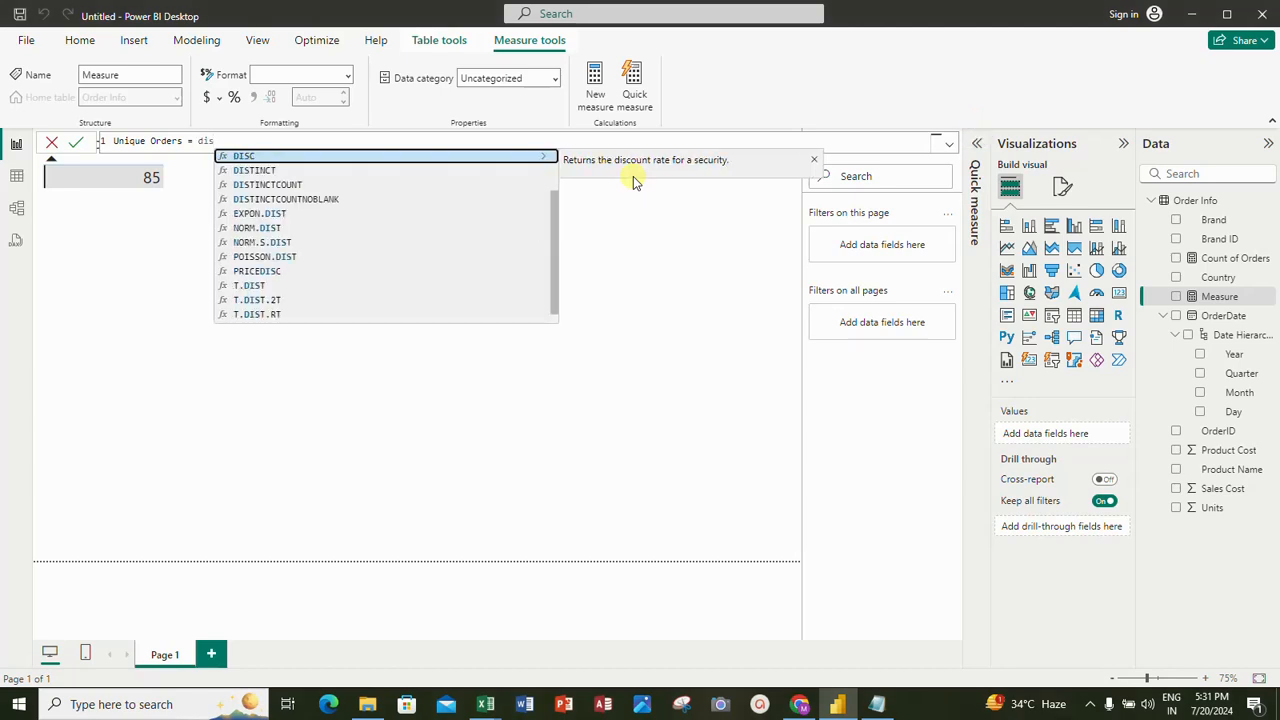
text(tin)
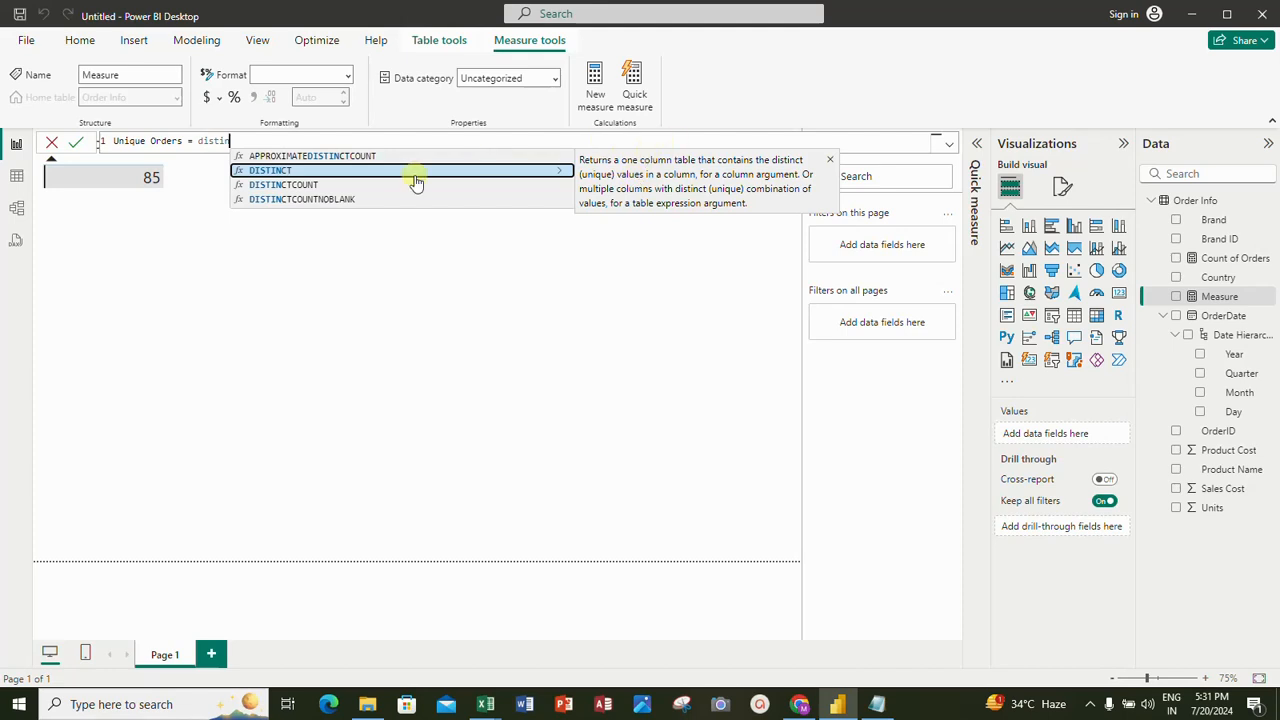
click(310, 184)
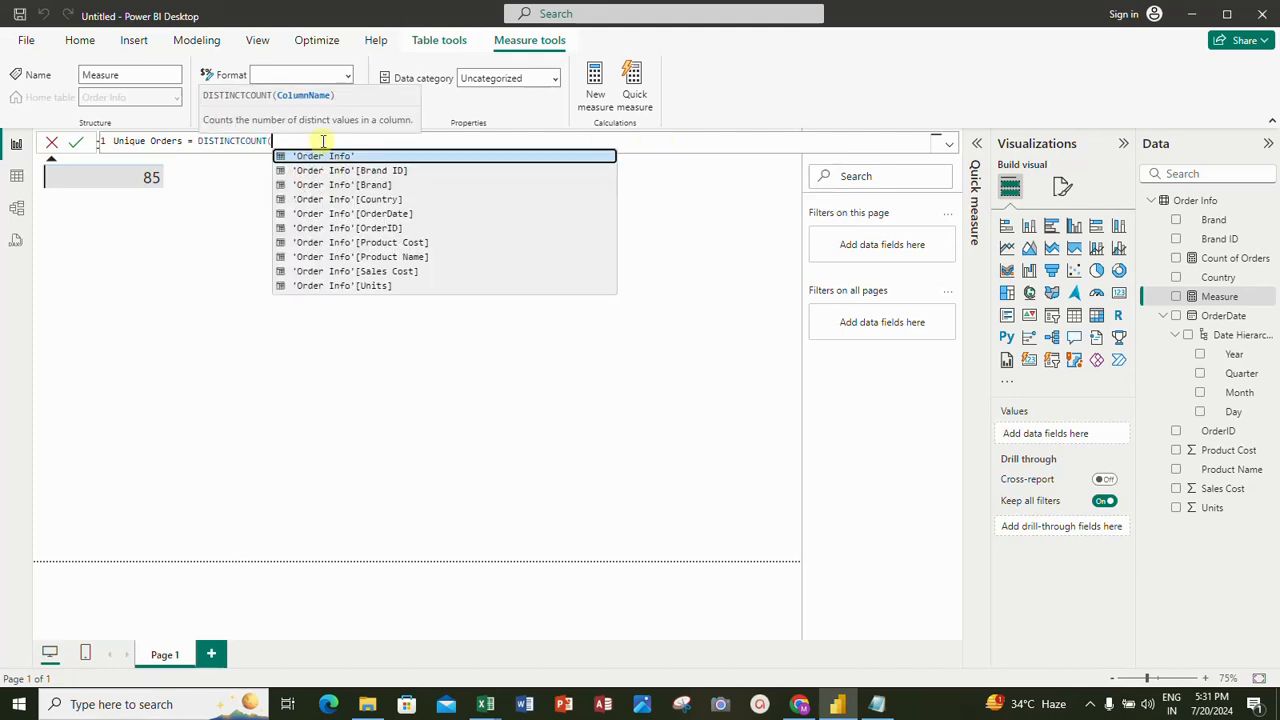
click(365, 229)
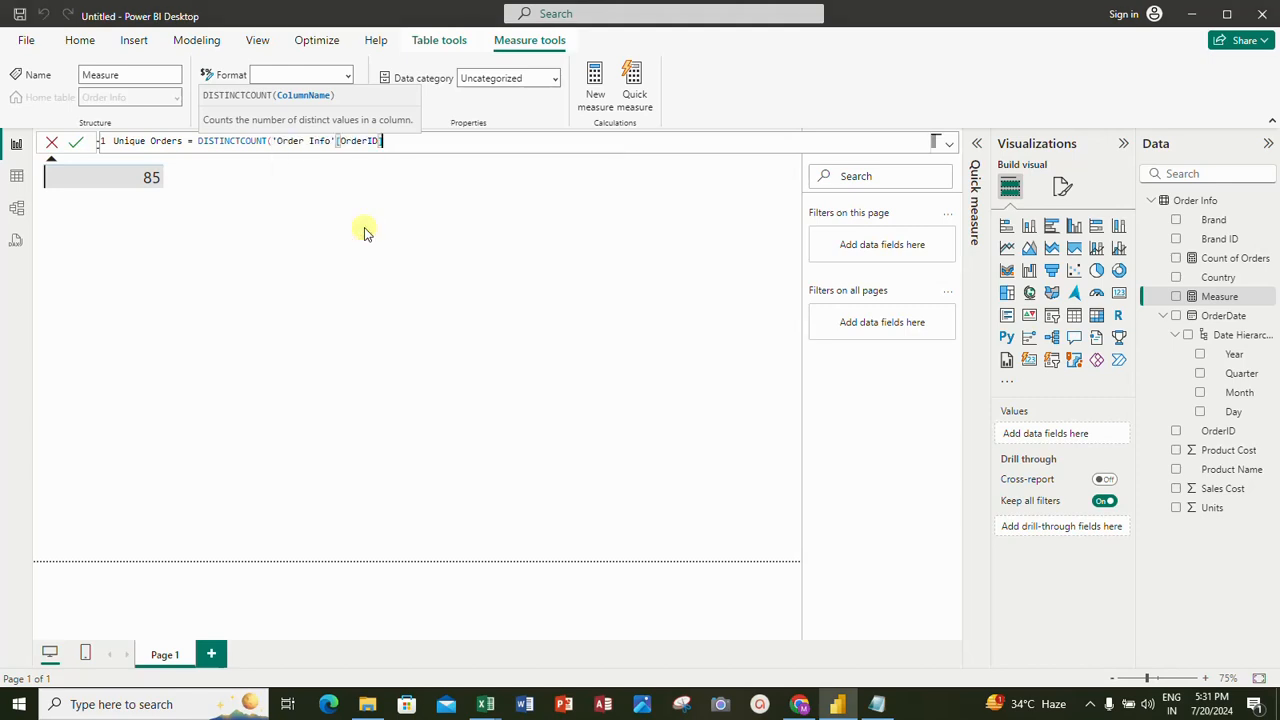
text())
key(Return)
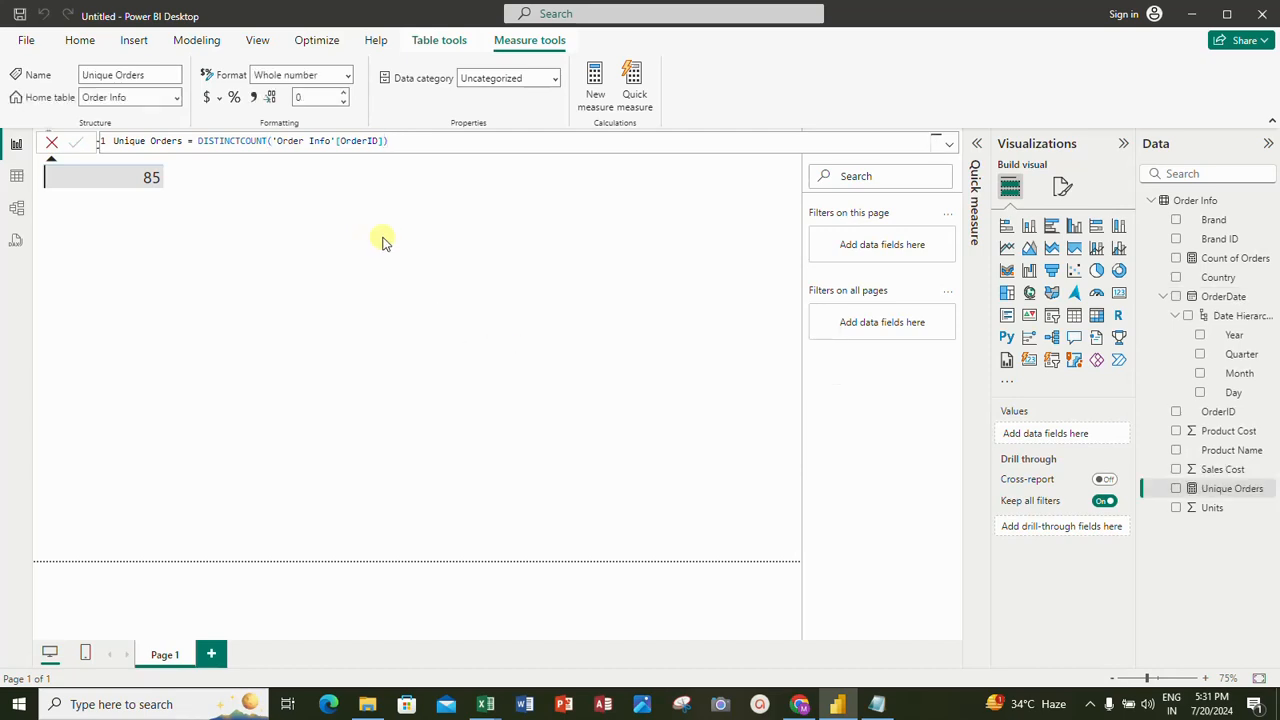
Add the Unique Orders measure to the report page as its own table visual.
click(1177, 494)
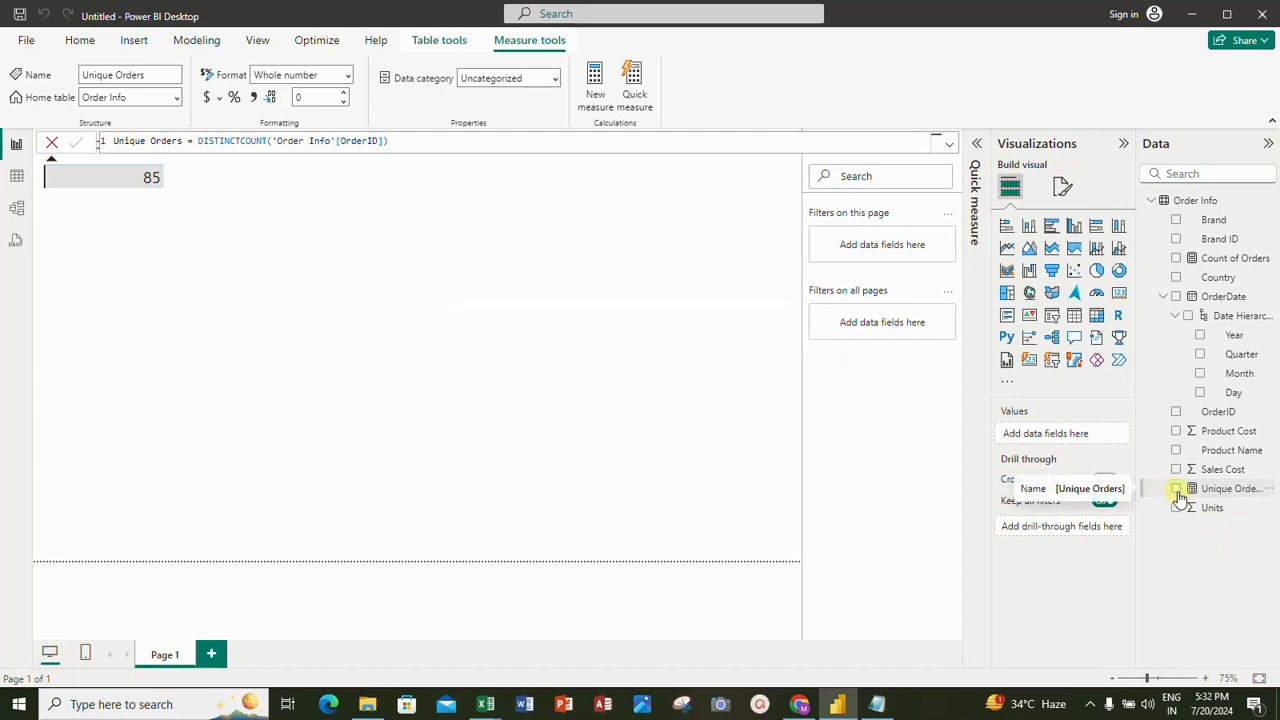
click(1177, 490)
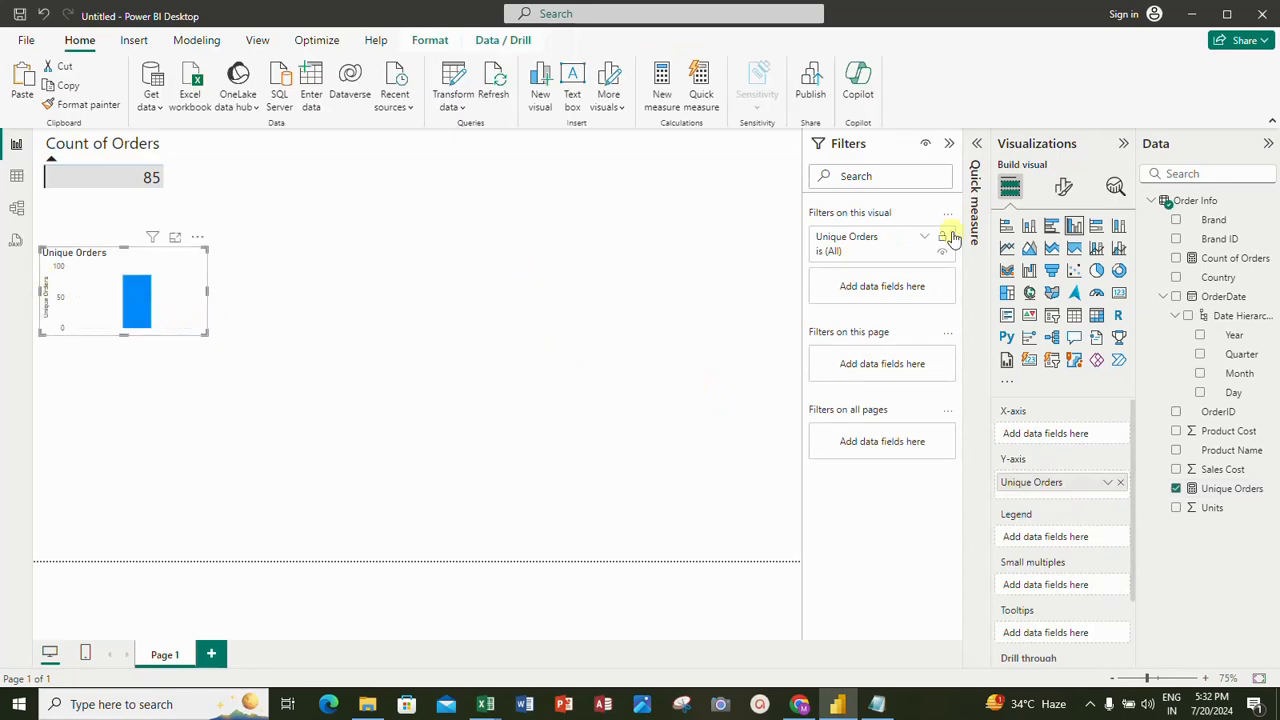
click(1074, 315)
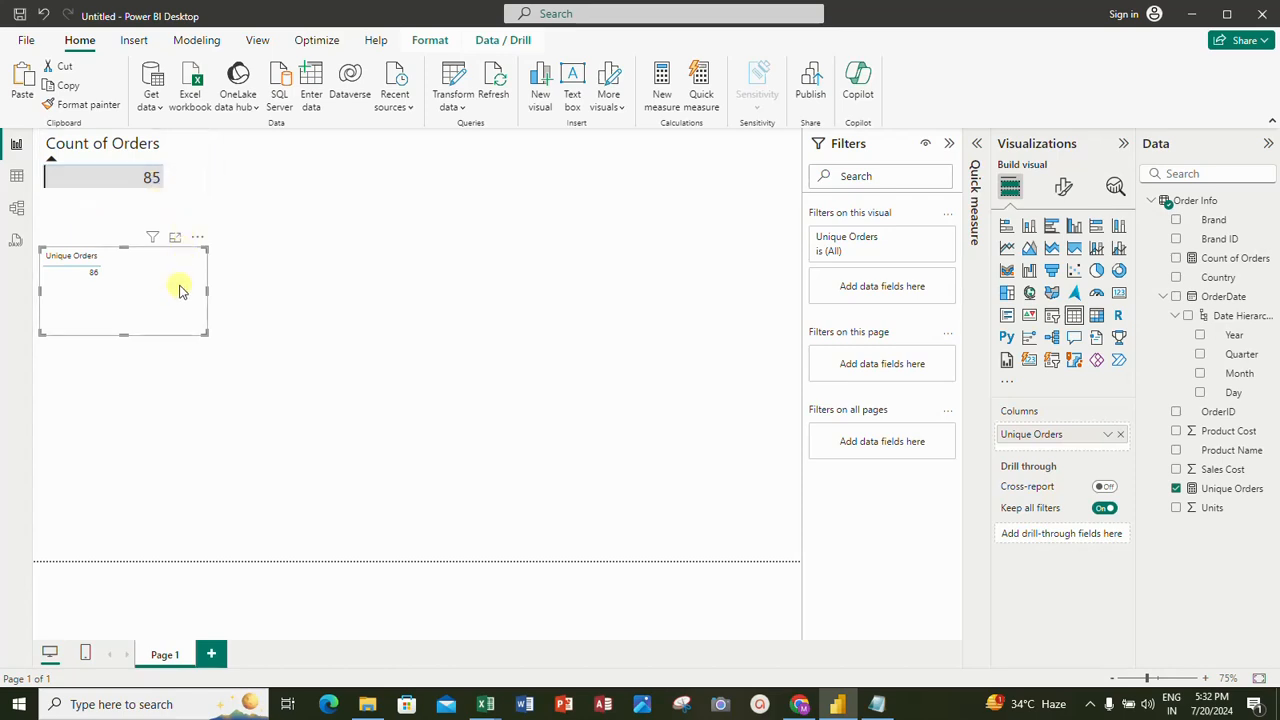
Copy the formatting of the Count of Orders table onto the Unique Orders table with Format painter.
click(184, 153)
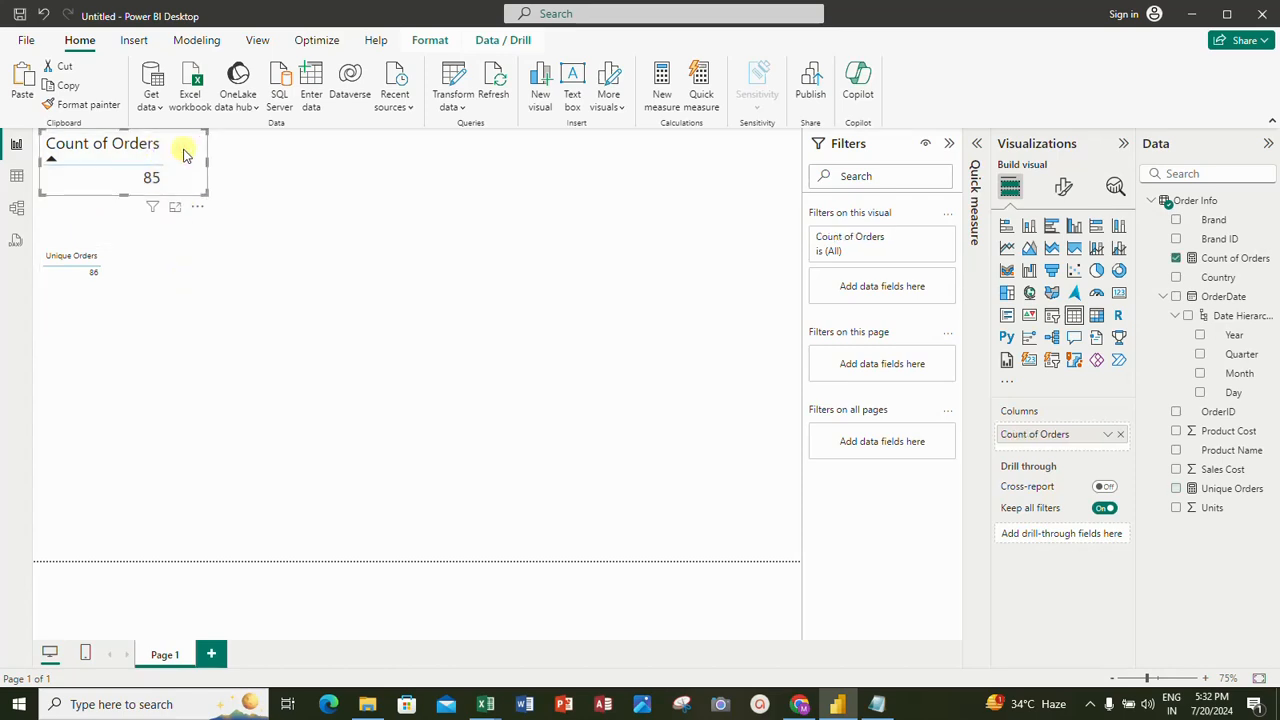
click(95, 107)
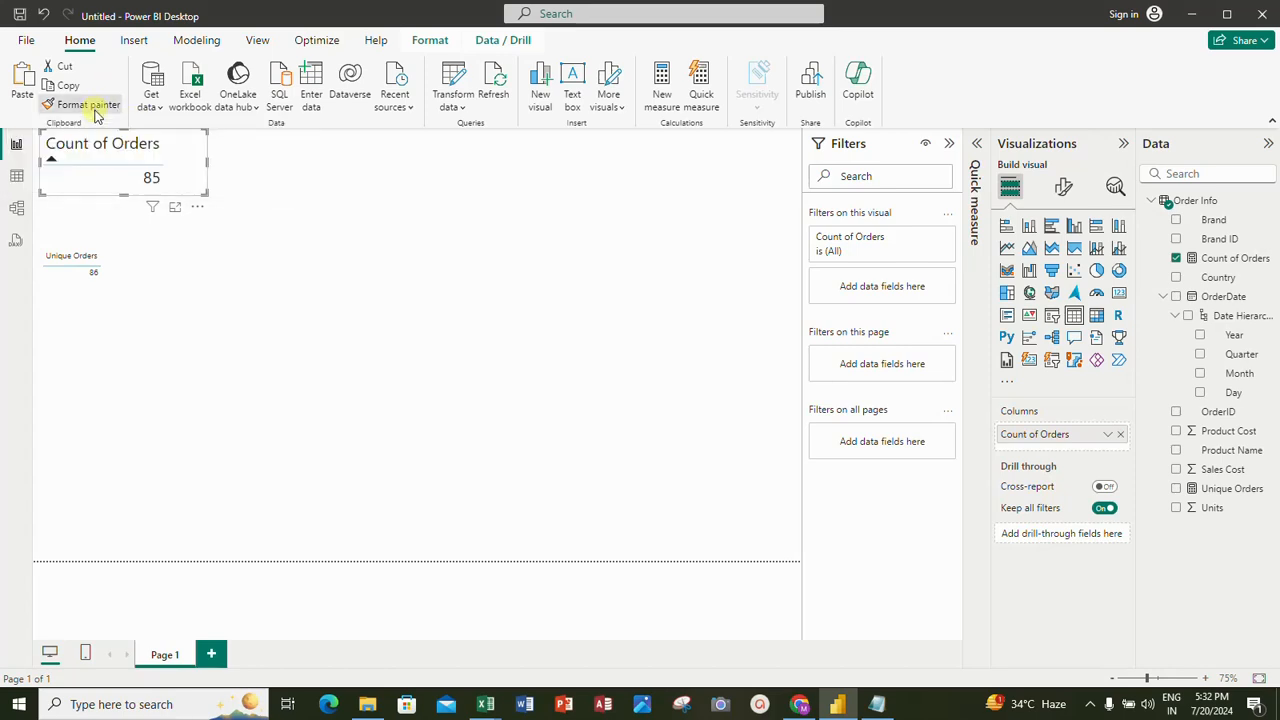
click(139, 239)
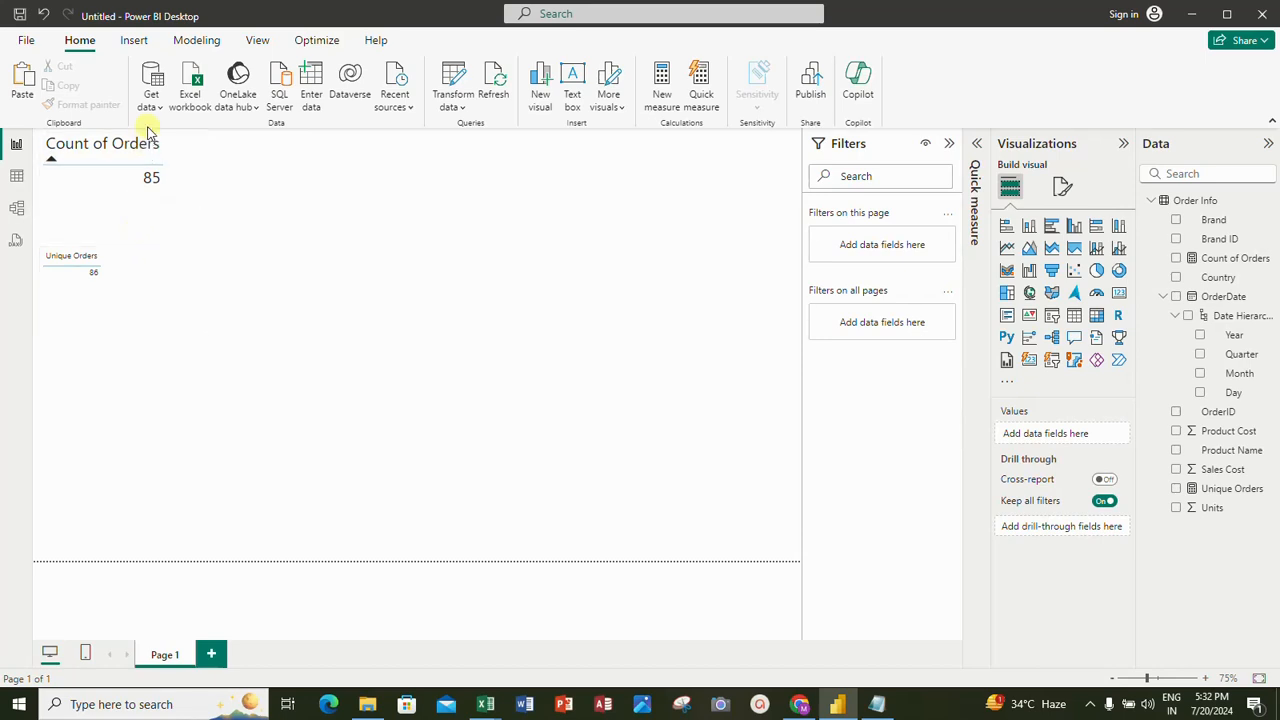
click(171, 149)
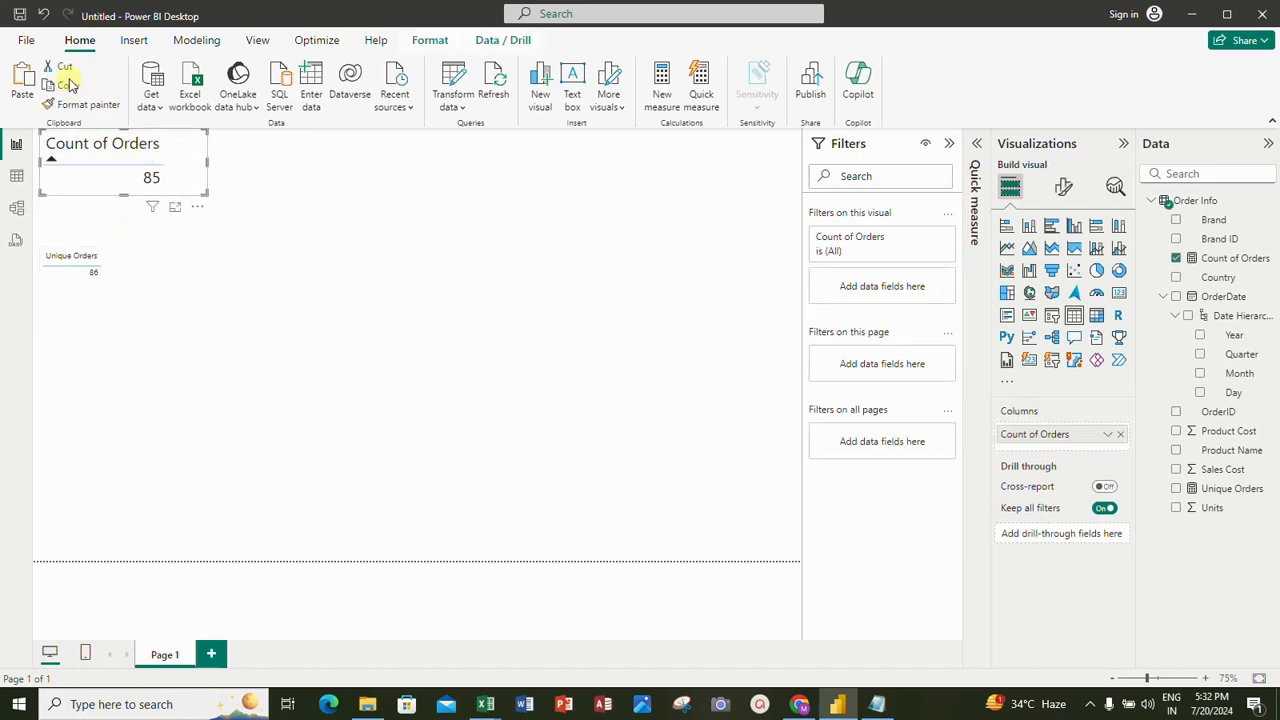
click(68, 104)
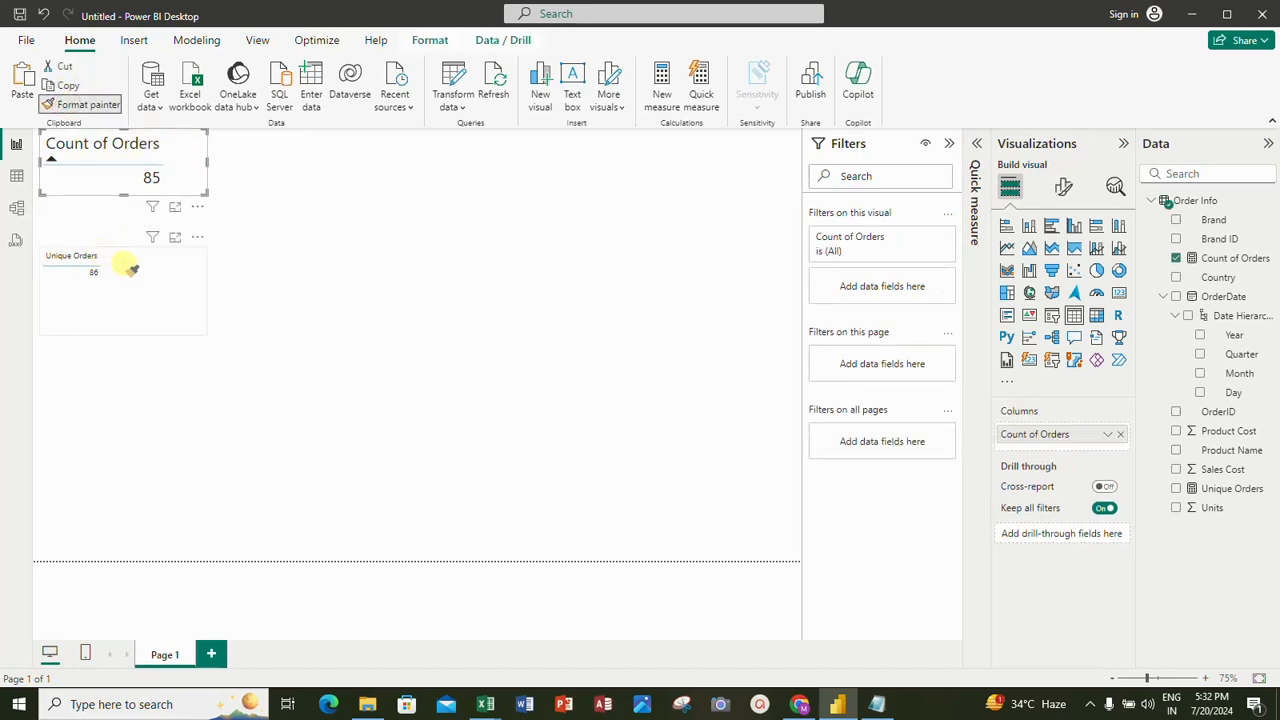
click(130, 268)
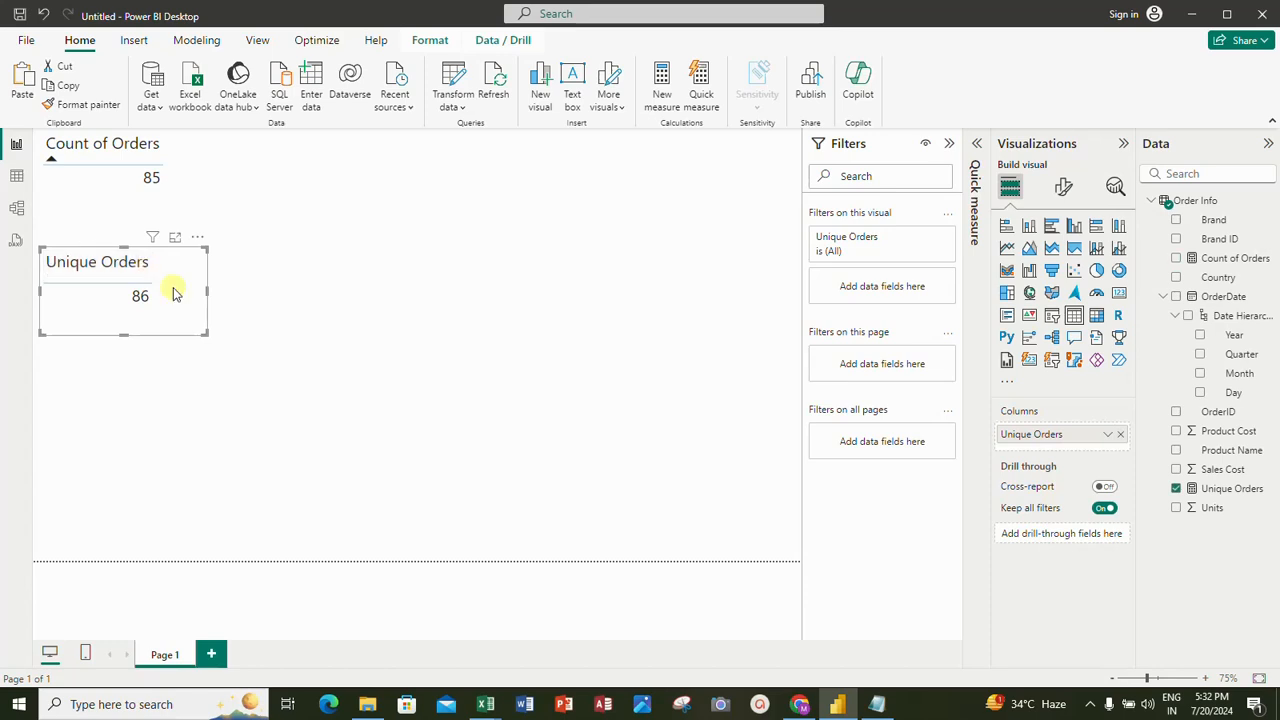
Shrink the Unique Orders table visual and place it beside the Count of Orders table, aligned at the same height.
drag(204, 331, 181, 314)
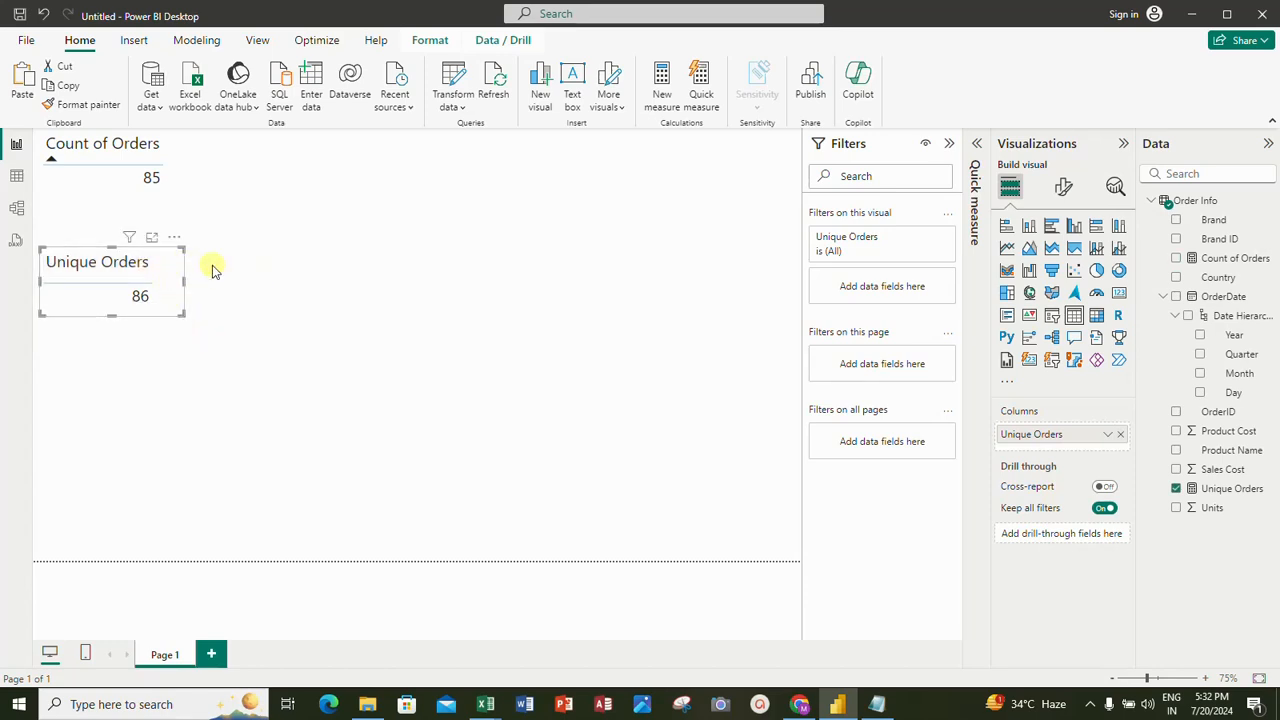
click(294, 200)
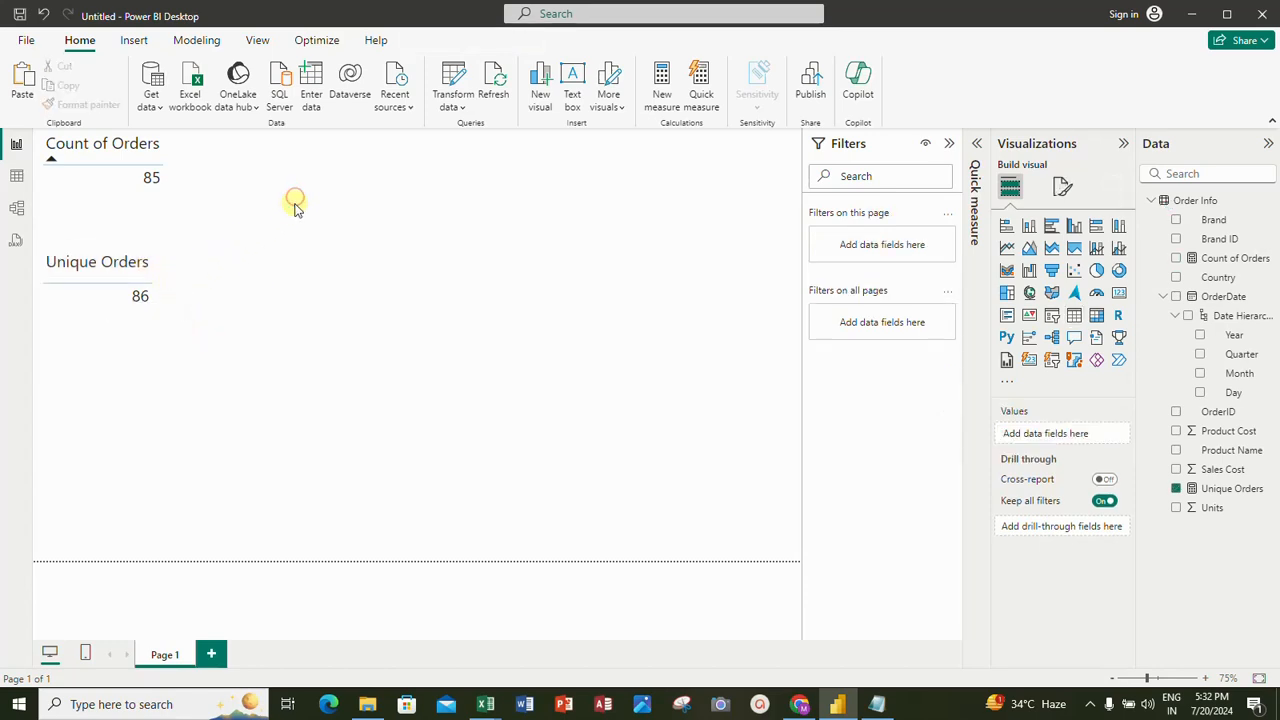
click(171, 266)
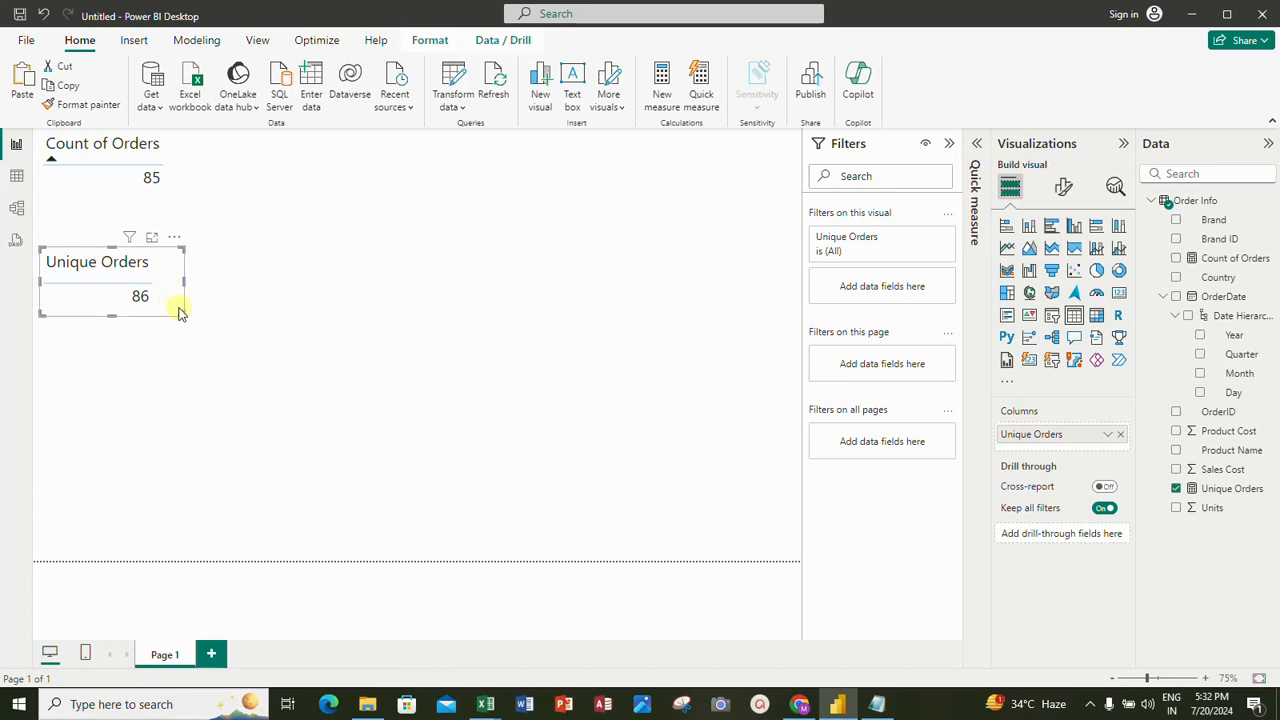
drag(177, 313, 356, 198)
click(417, 216)
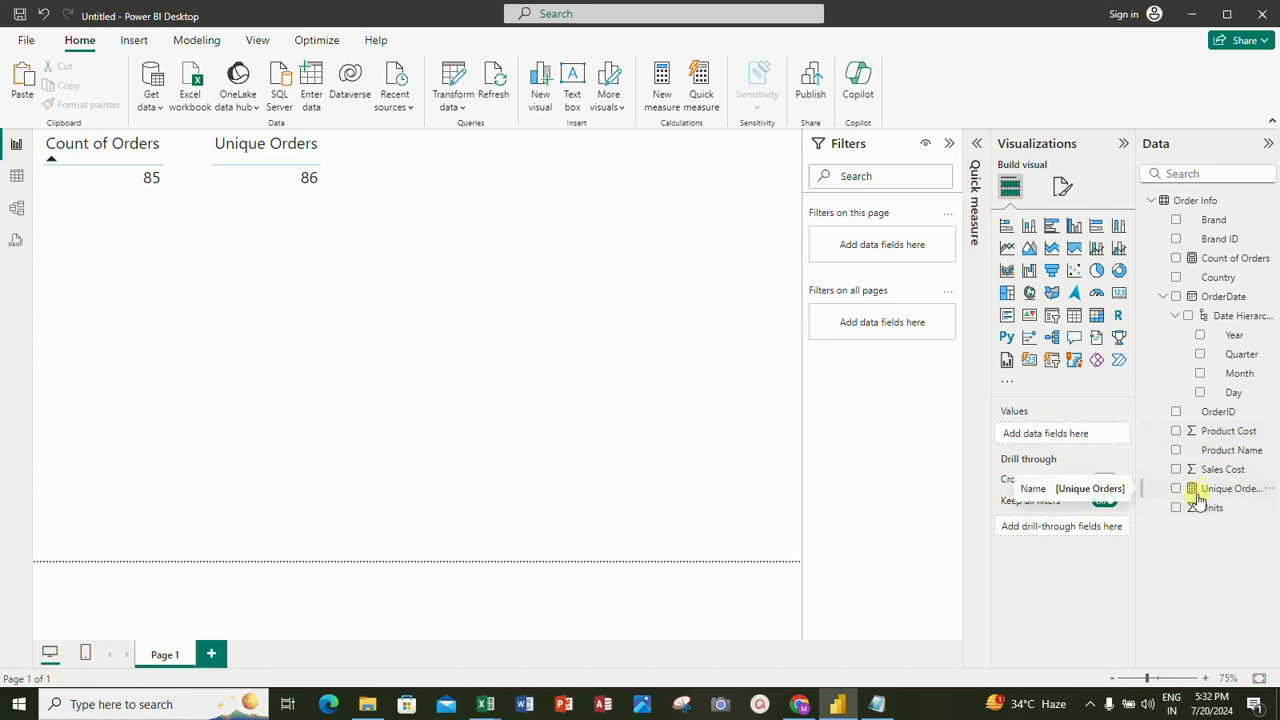
Collapse the OrderDate field and rename the Count of Orders measure to Total Orders in its formula, keeping the count expression.
click(1163, 296)
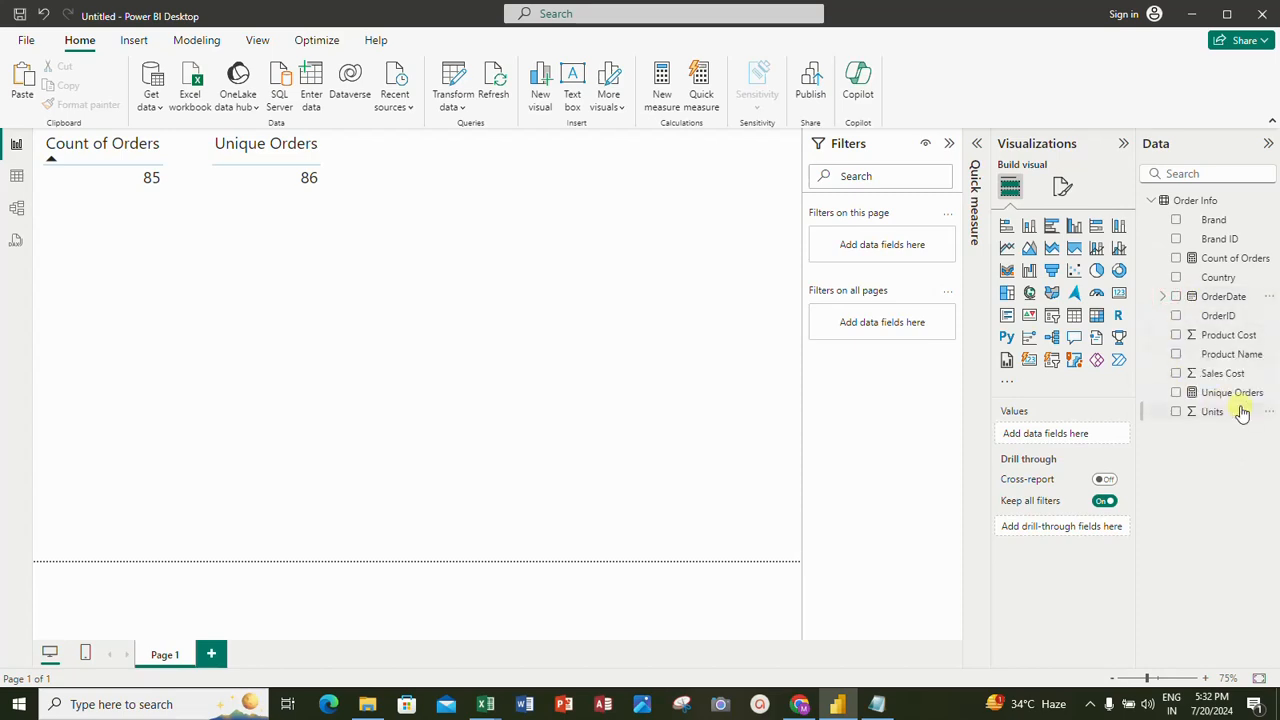
click(1213, 266)
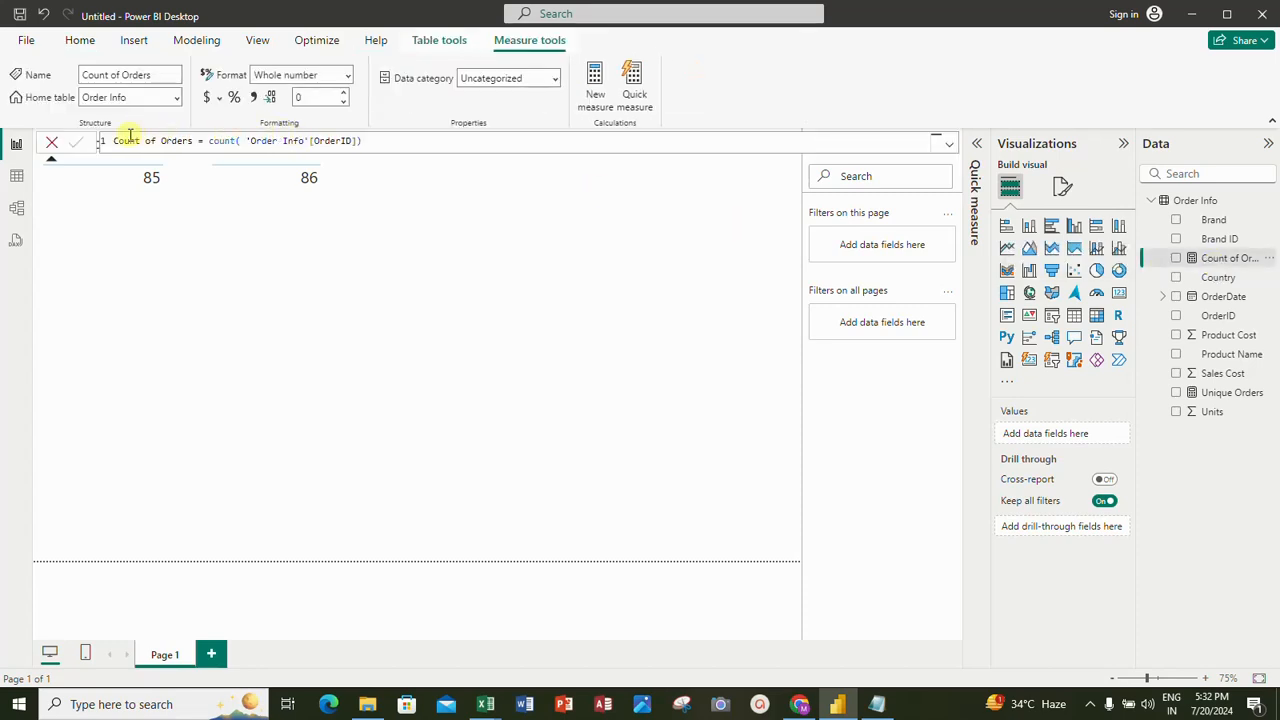
double_click(193, 140)
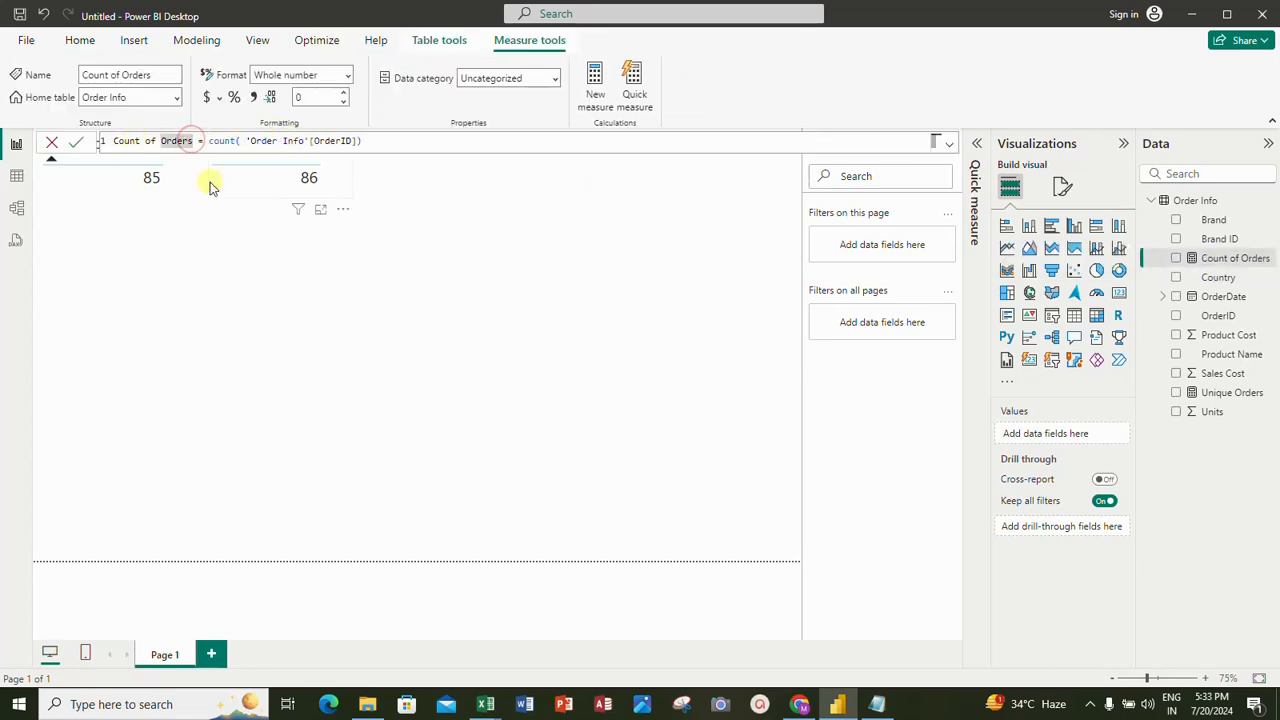
click(163, 141)
click(178, 142)
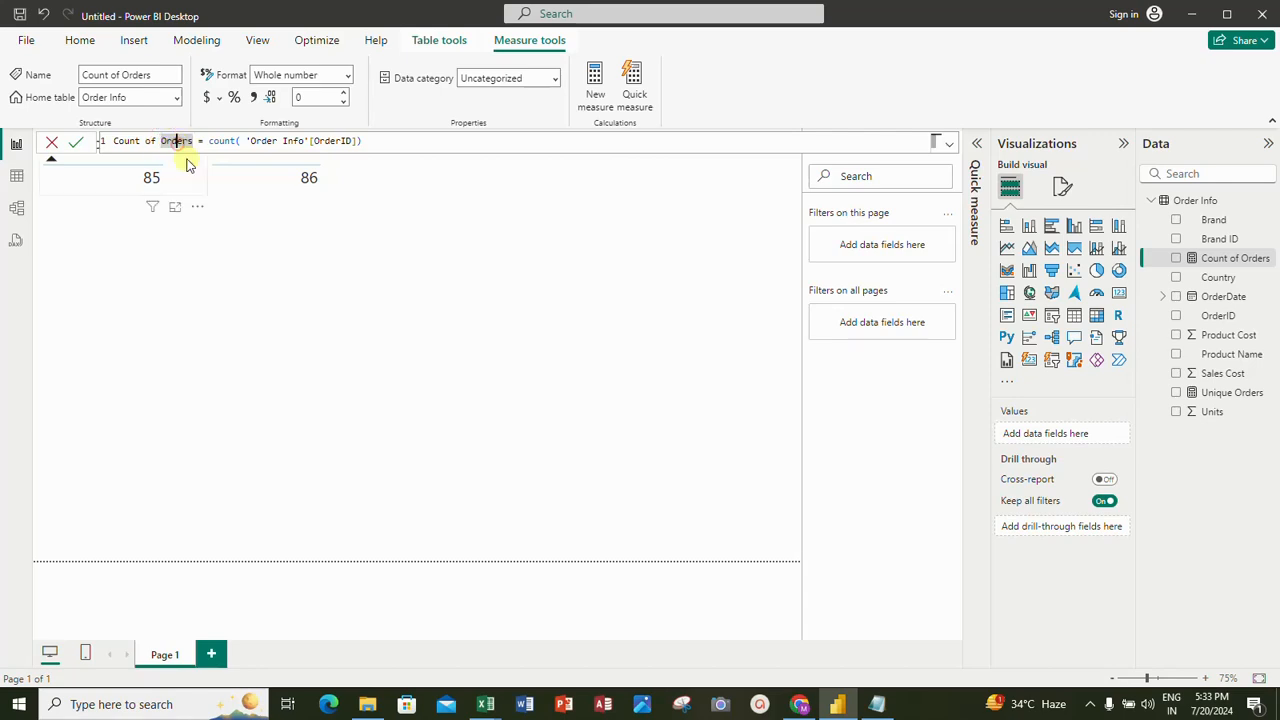
click(161, 141)
key(BackSpace)
key(BackSpace)
key(BackSpace)
key(BackSpace)
key(BackSpace)
key(BackSpace)
key(BackSpace)
key(BackSpace)
key(BackSpace)
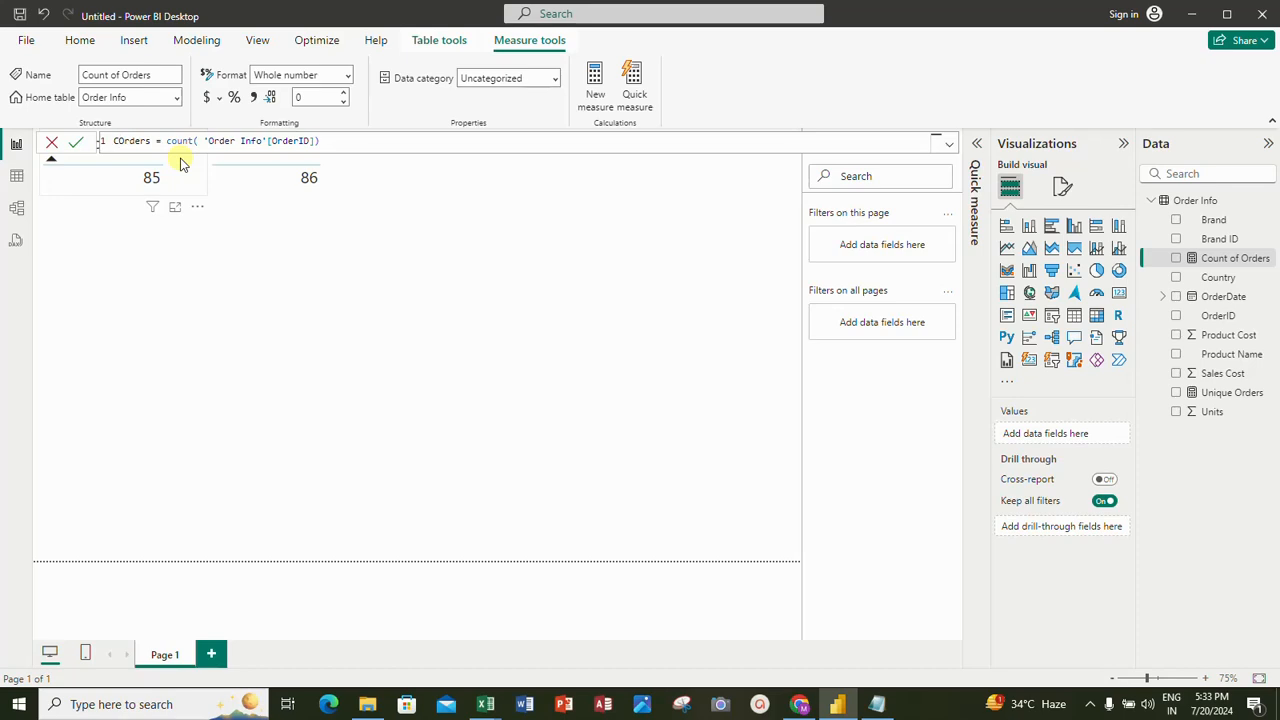
key(BackSpace)
text(T)
text(o)
text(tal)
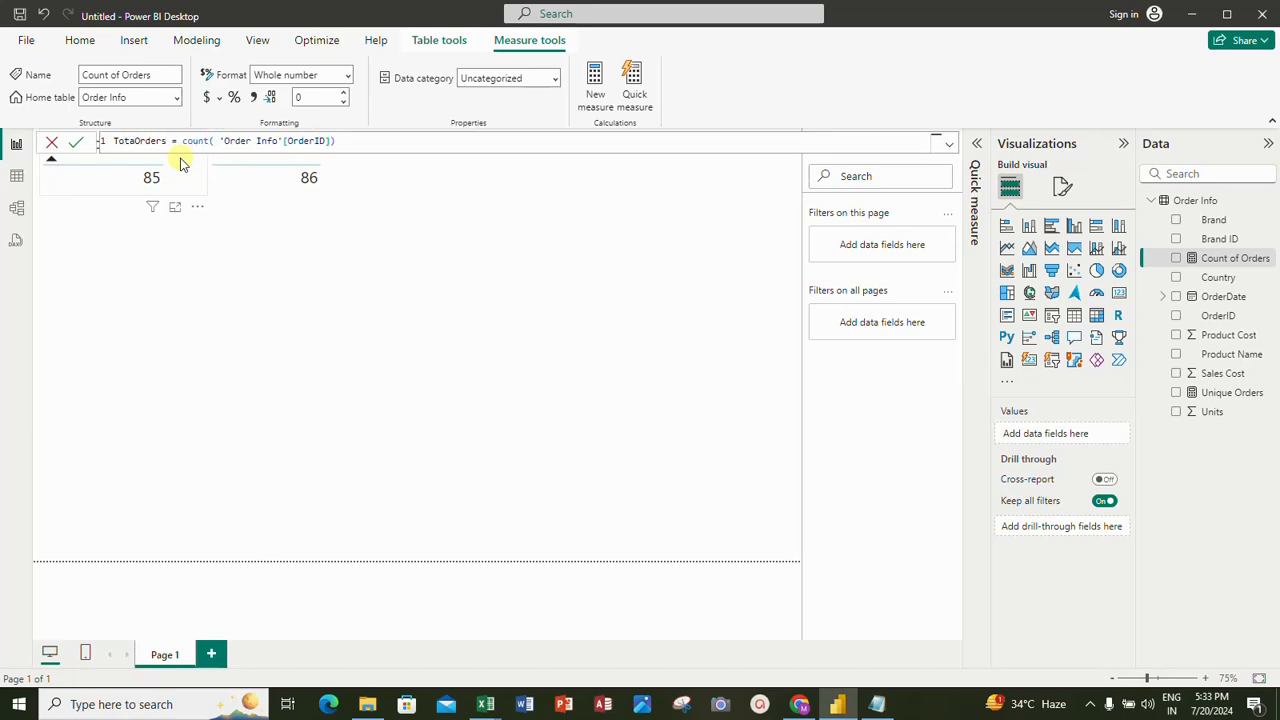
text(l)
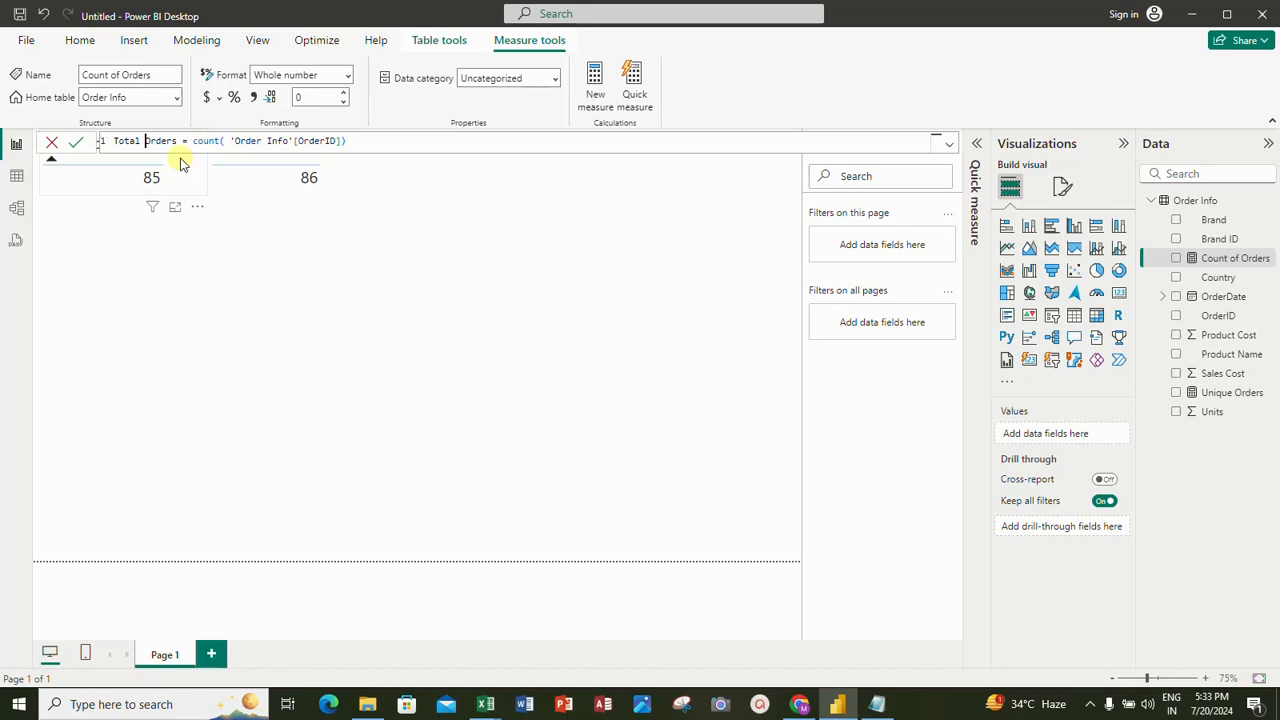
click(79, 146)
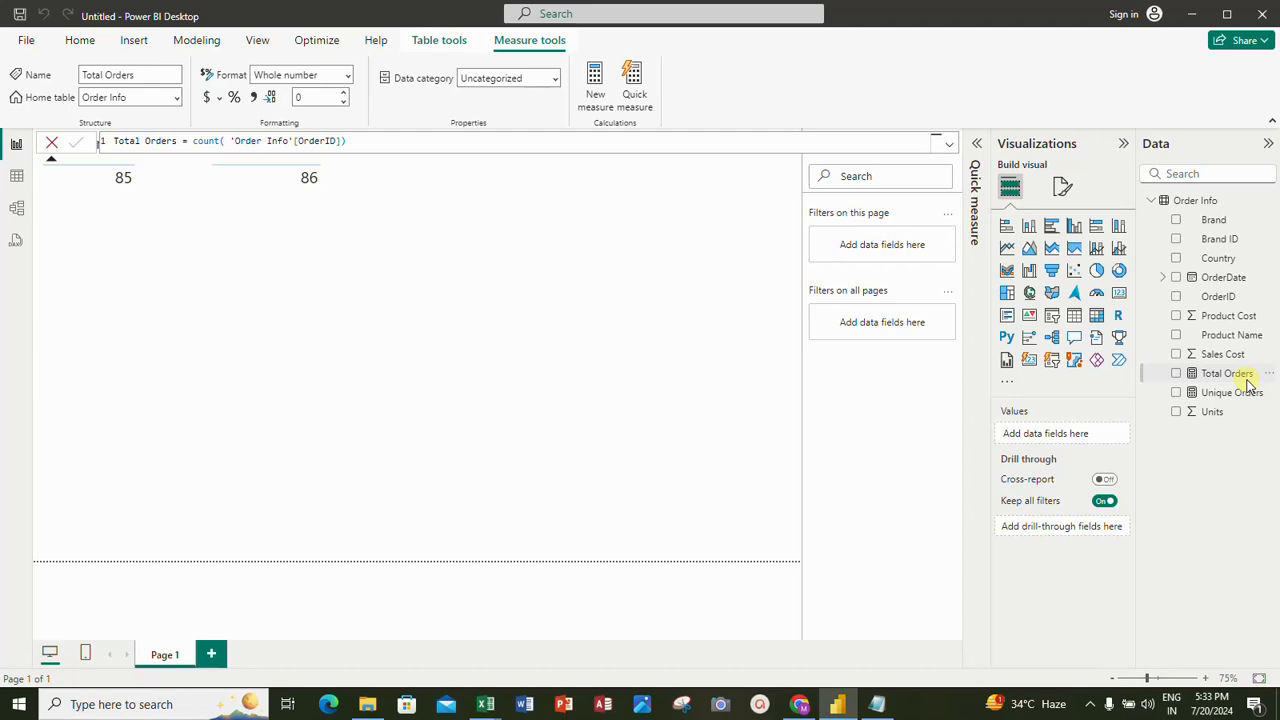
click(513, 282)
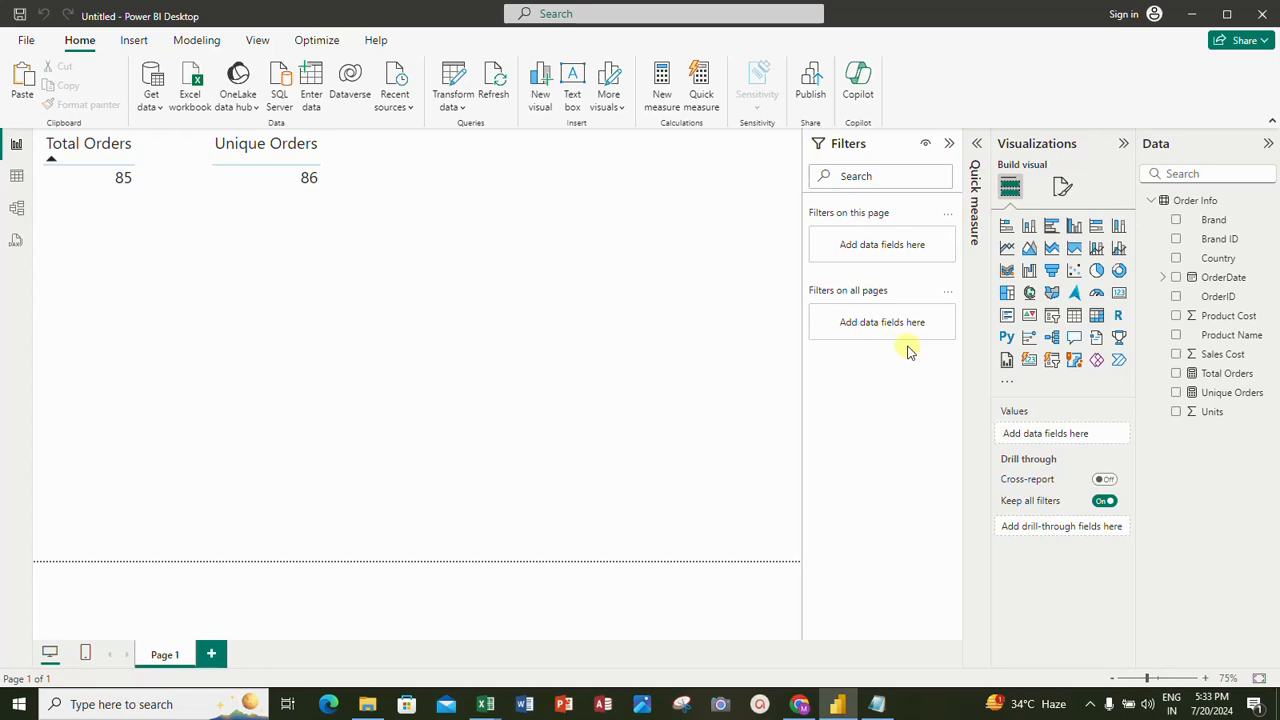
right_click(1217, 378)
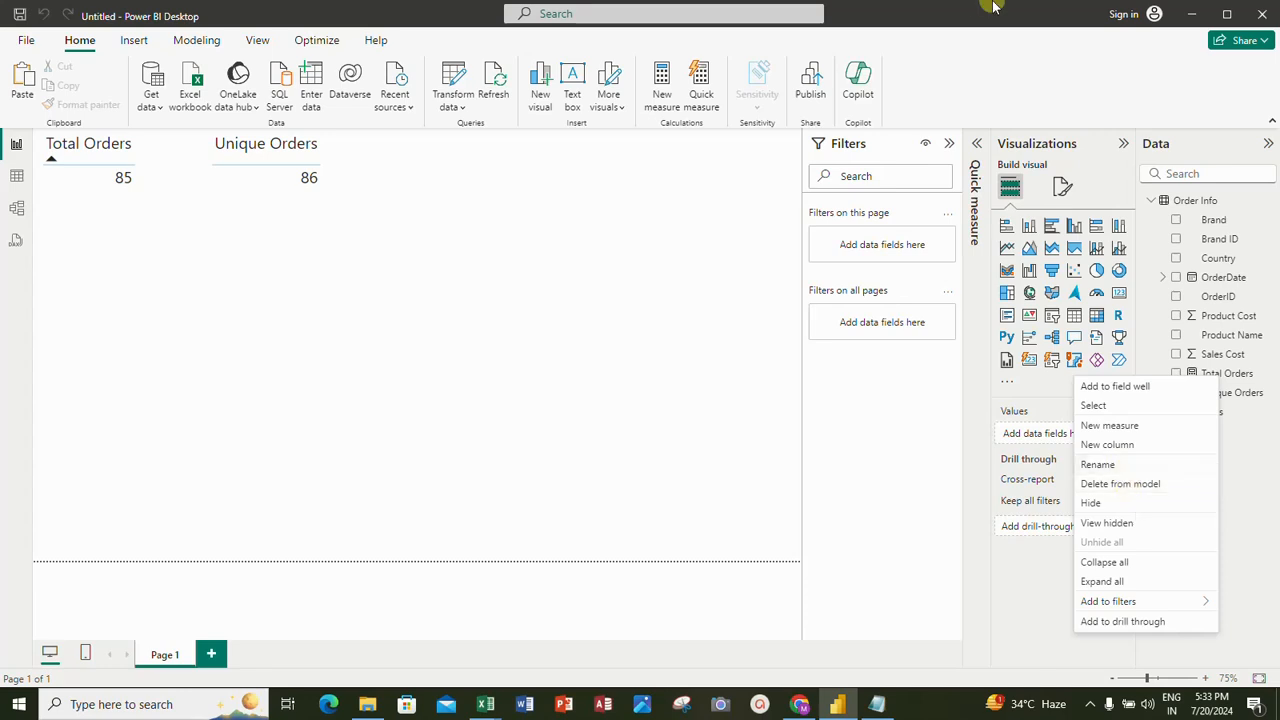
click(550, 228)
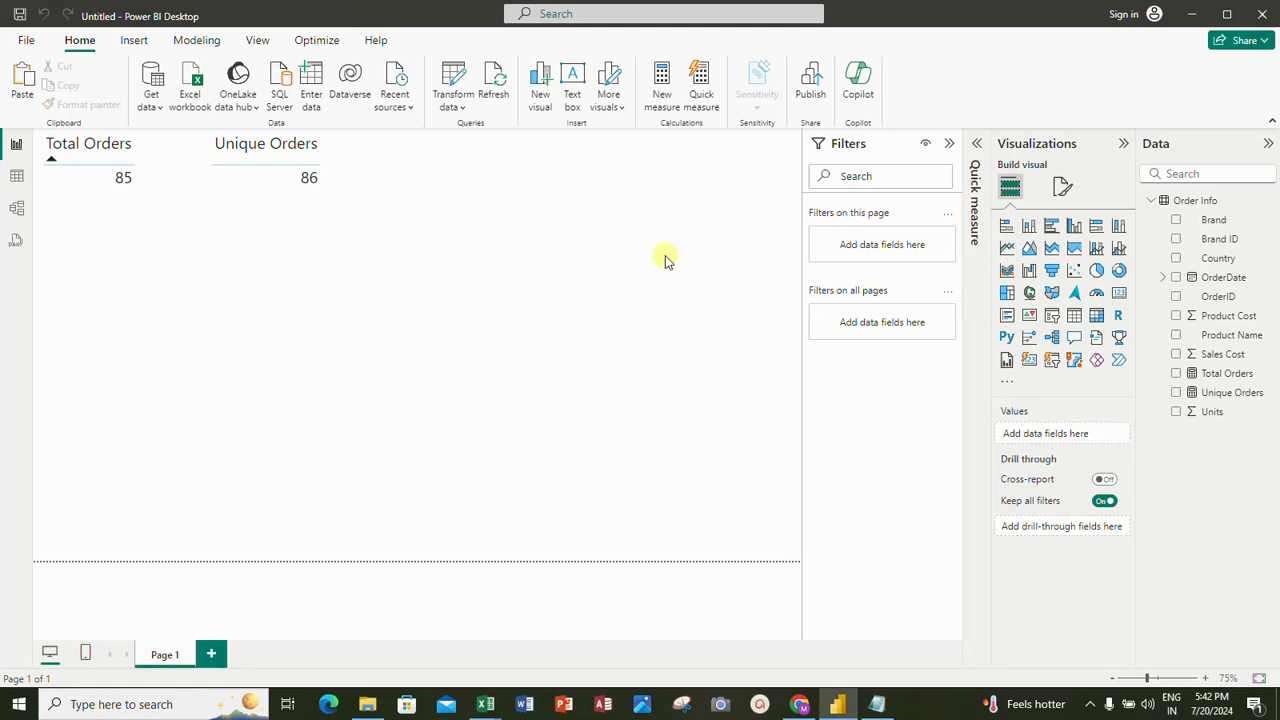
In Table view, add a measure to the Order Info table and try to define it as Total Orders = sum('Order Info'[Units]).
click(24, 176)
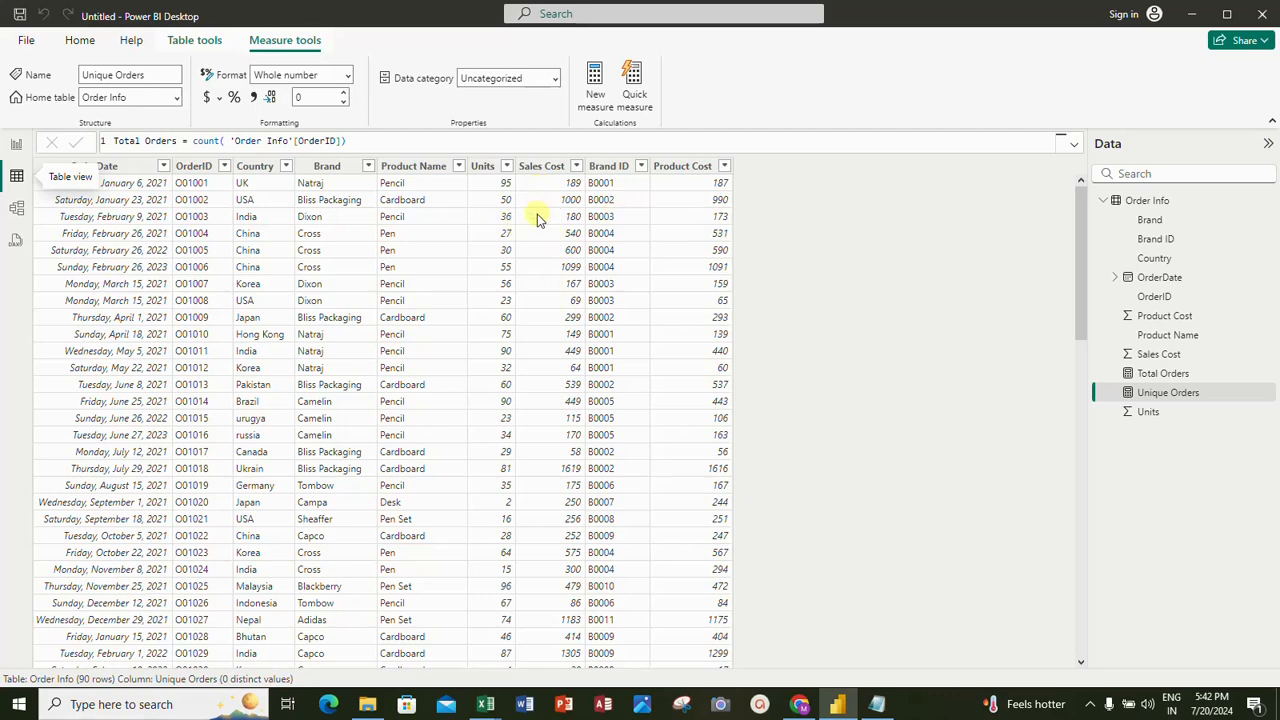
scroll(537, 220, down, 10)
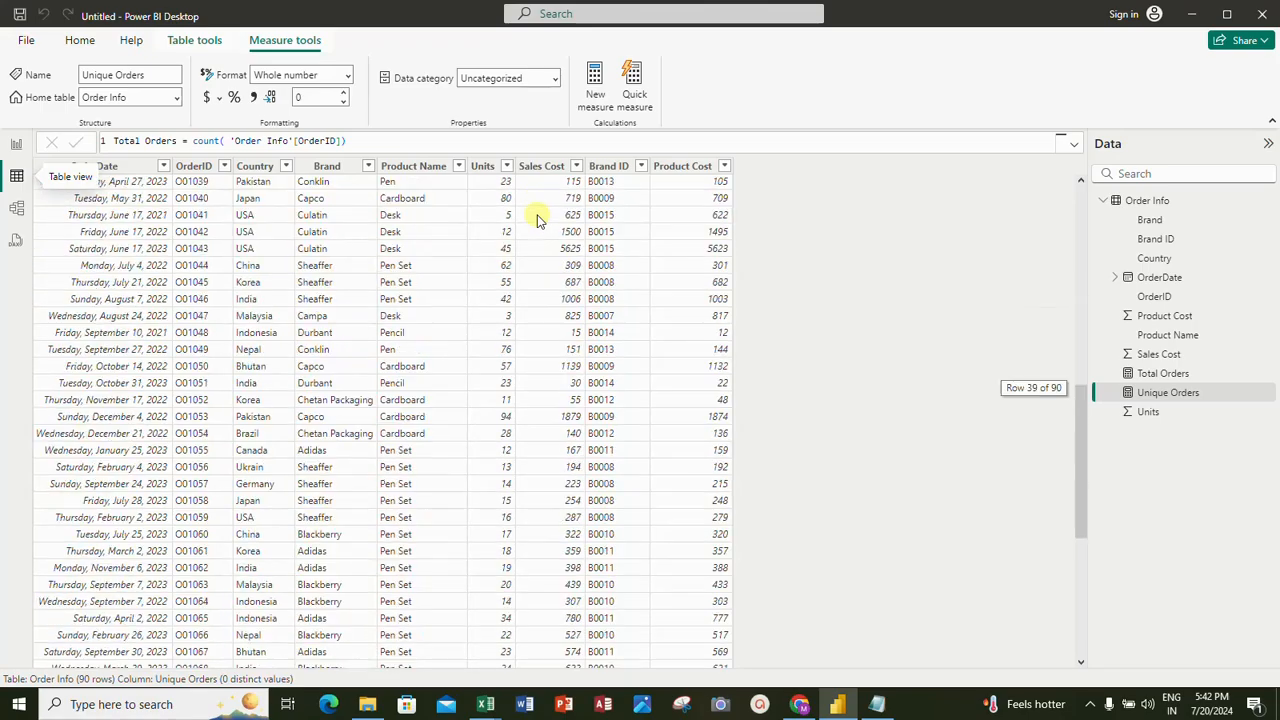
scroll(535, 216, up, 10)
scroll(482, 489, down, 15)
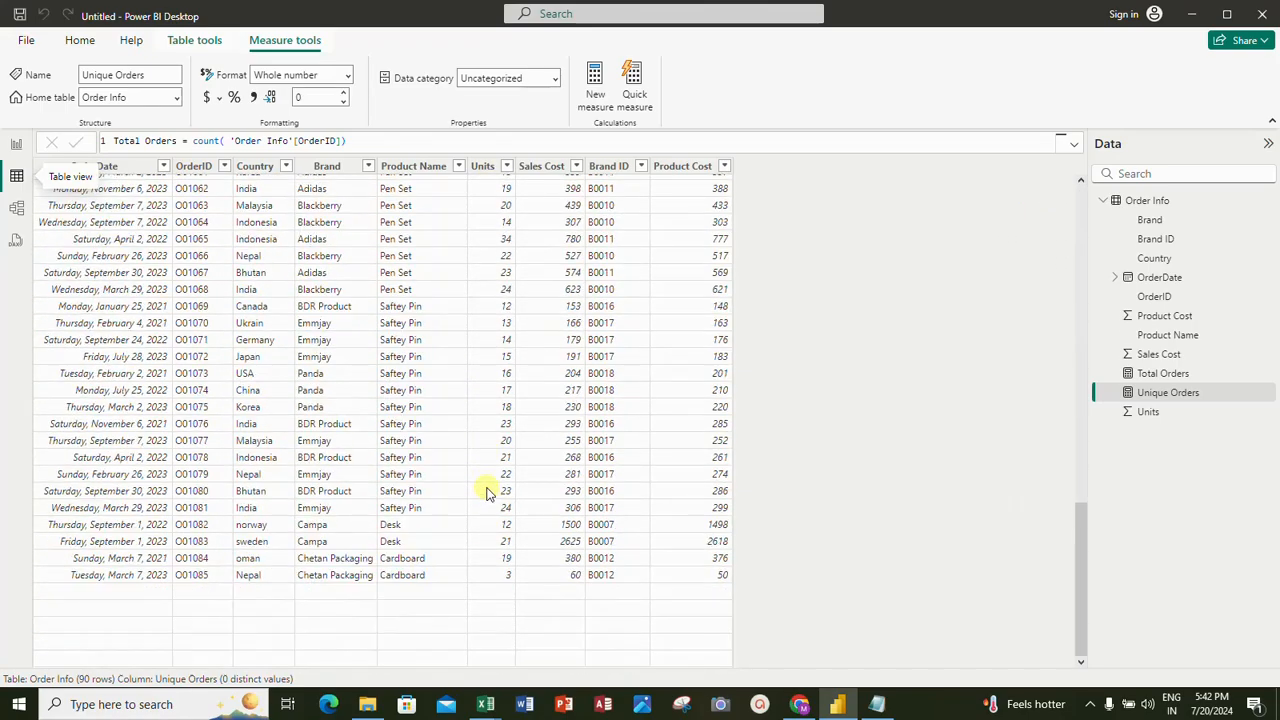
scroll(486, 492, up, 15)
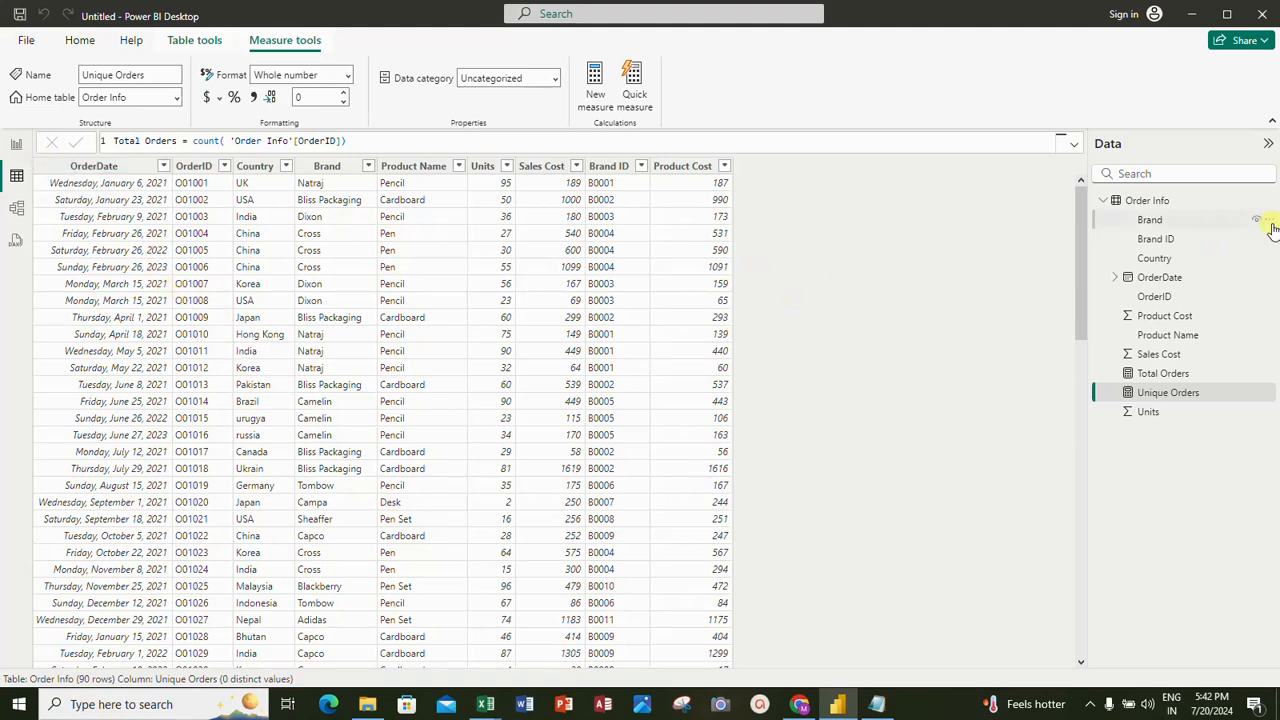
right_click(1160, 205)
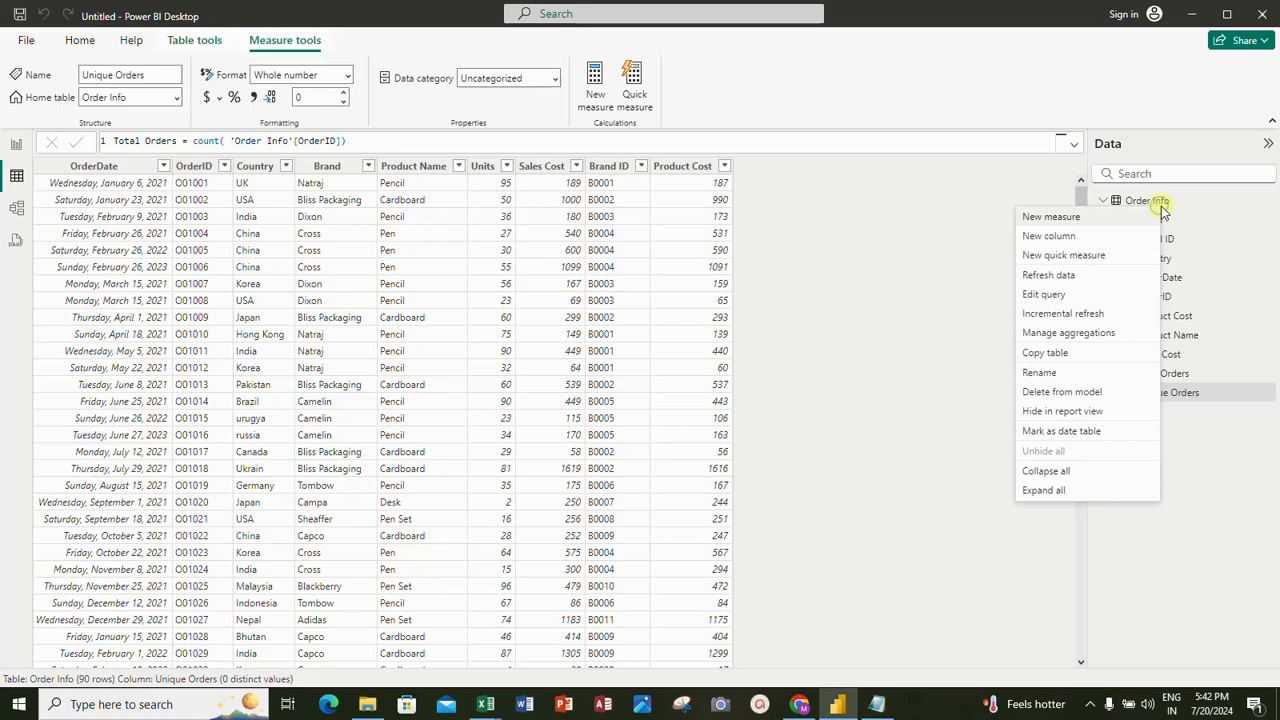
click(1058, 215)
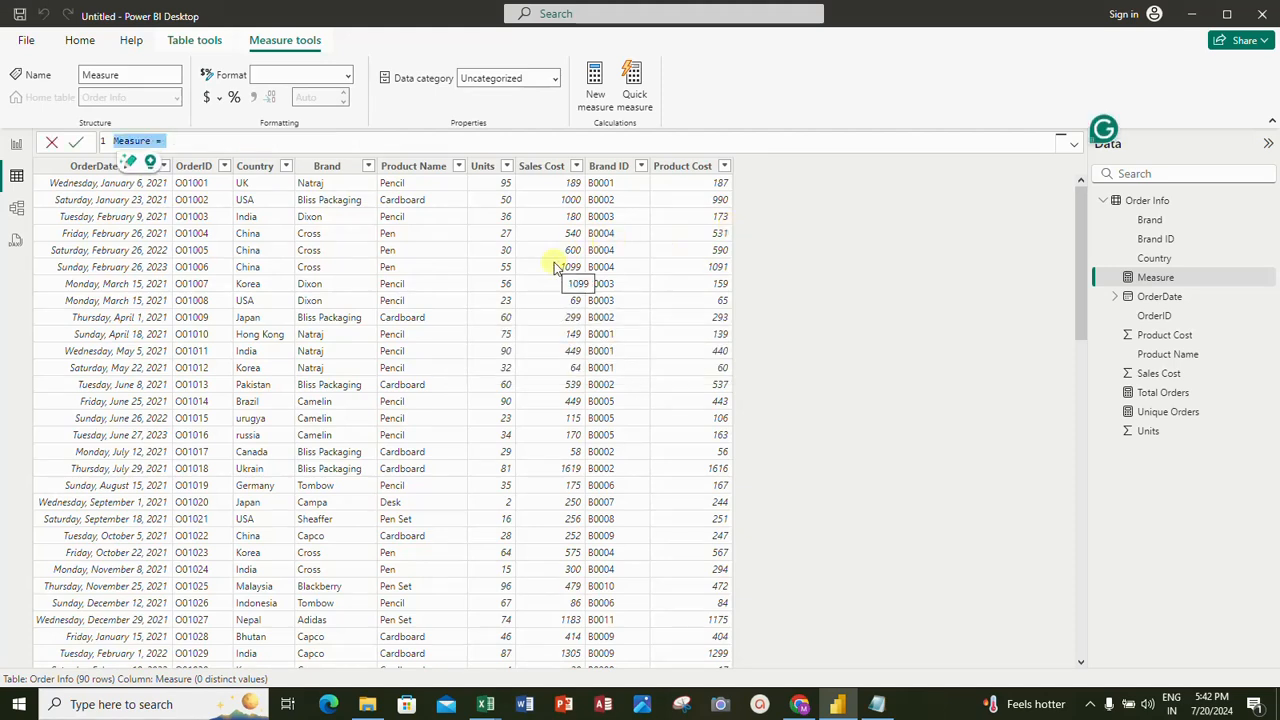
text(To)
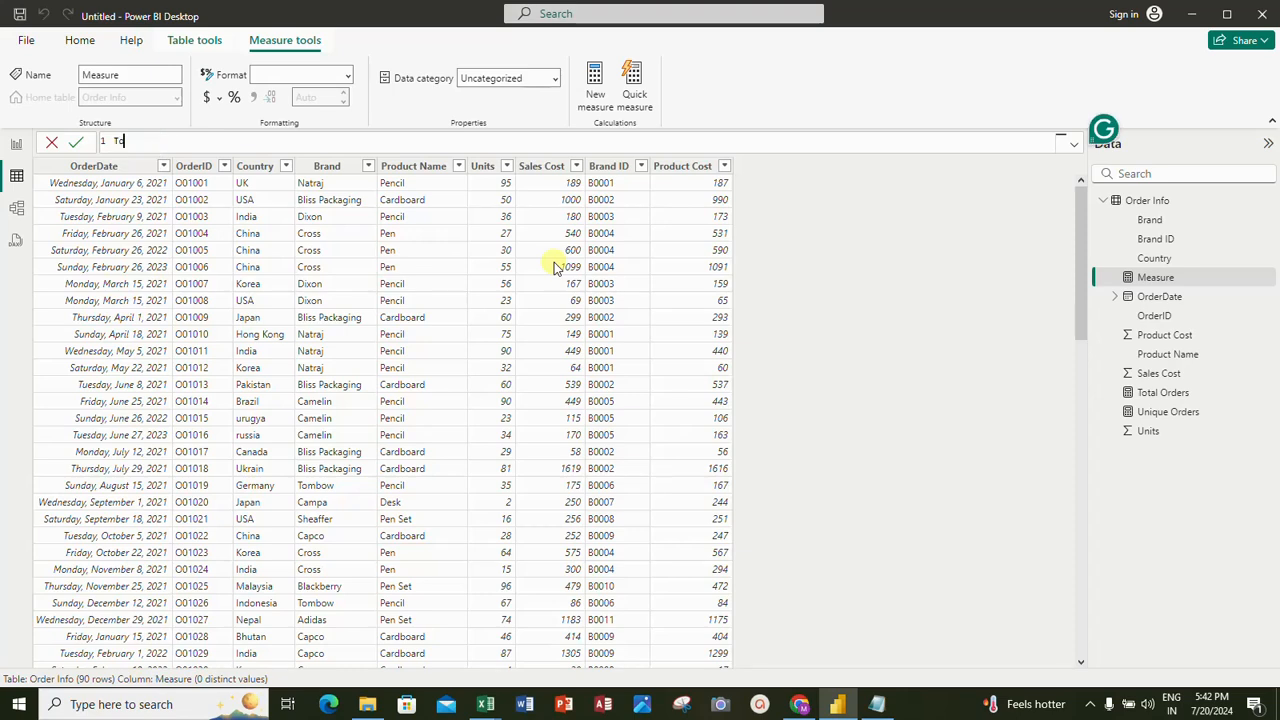
text(tal Orders = s)
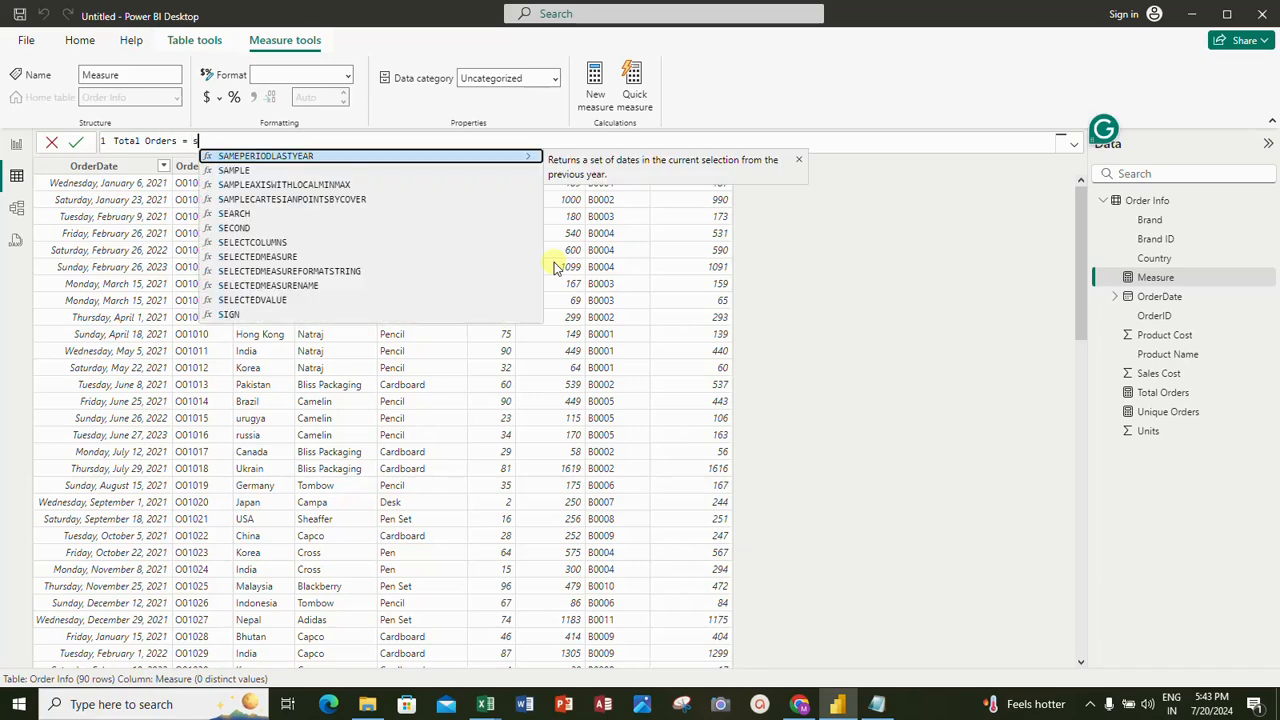
text(um()
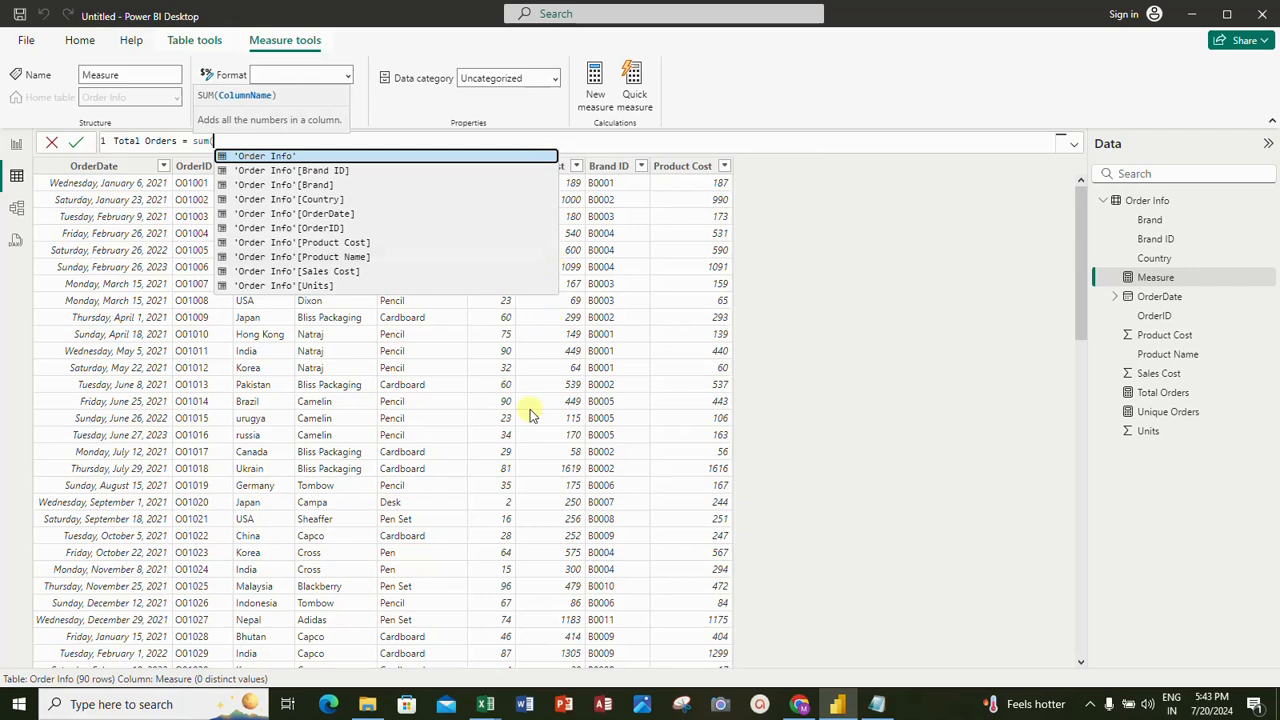
click(296, 286)
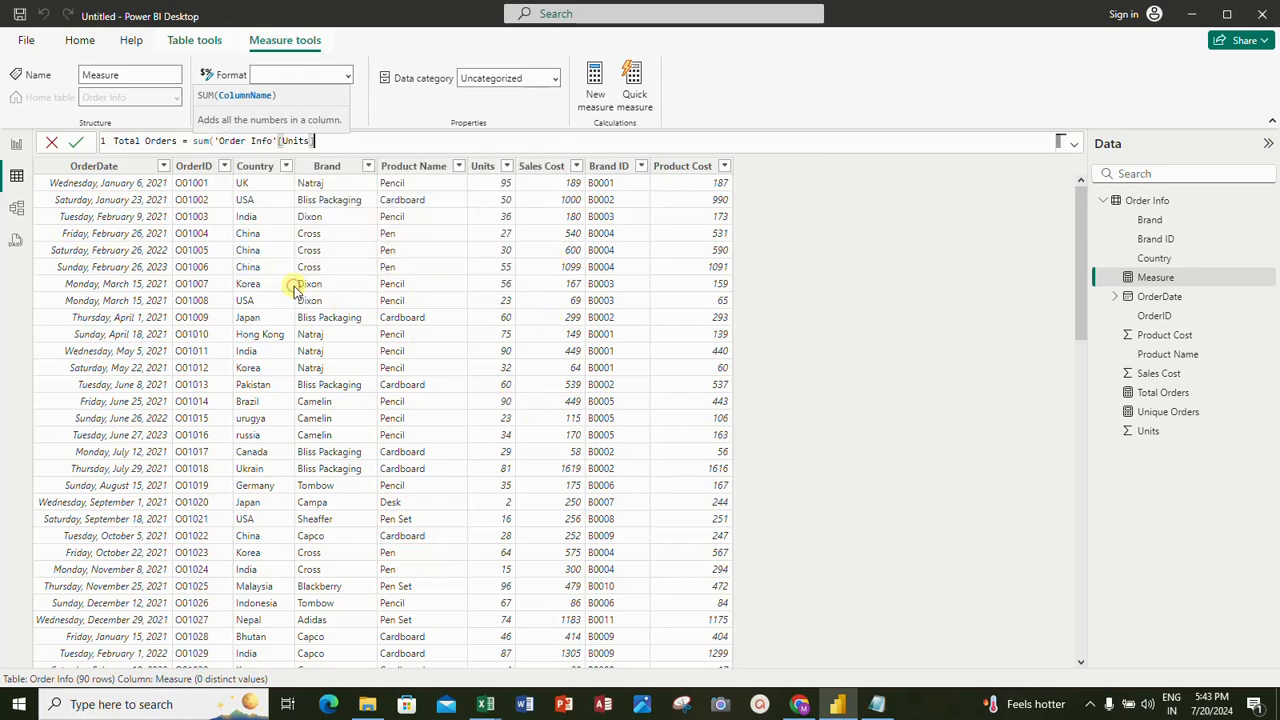
text())
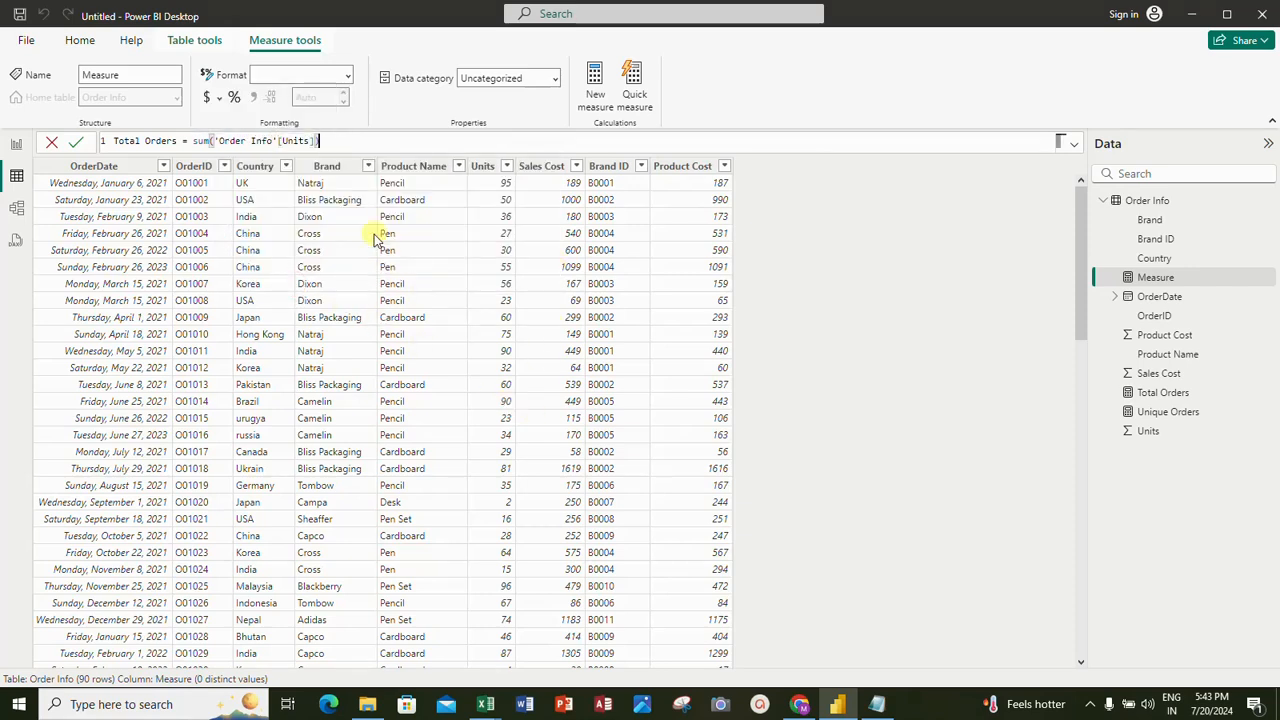
click(76, 146)
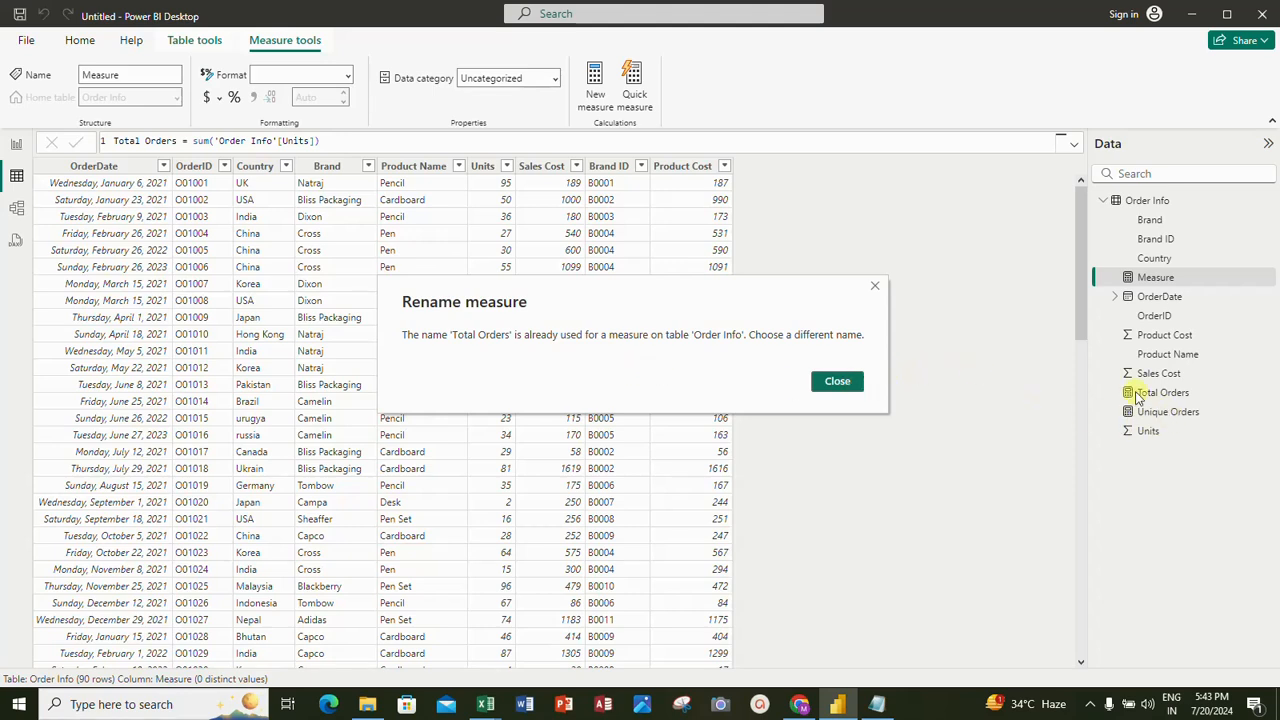
click(837, 382)
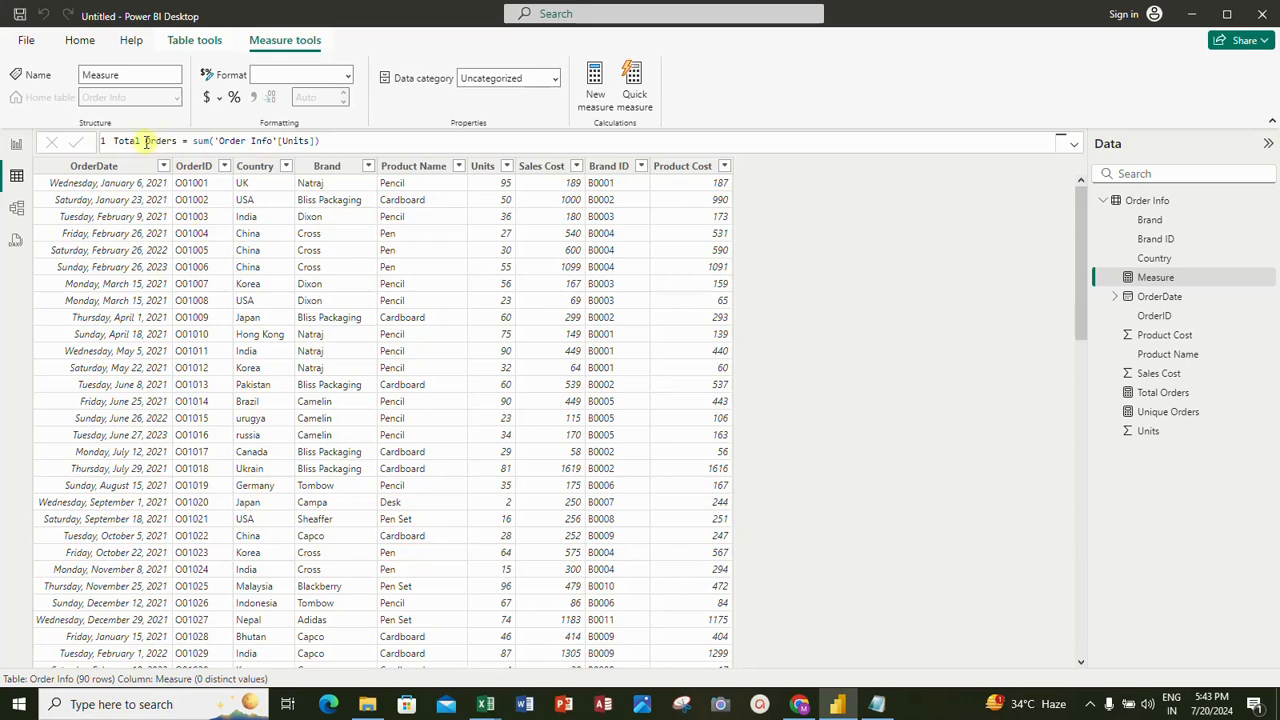
Rename the new Units sum measure to Total Product Orders in its formula and commit it.
drag(176, 140, 149, 140)
key(Home)
key(ctrl+shift+Right)
drag(146, 140, 178, 148)
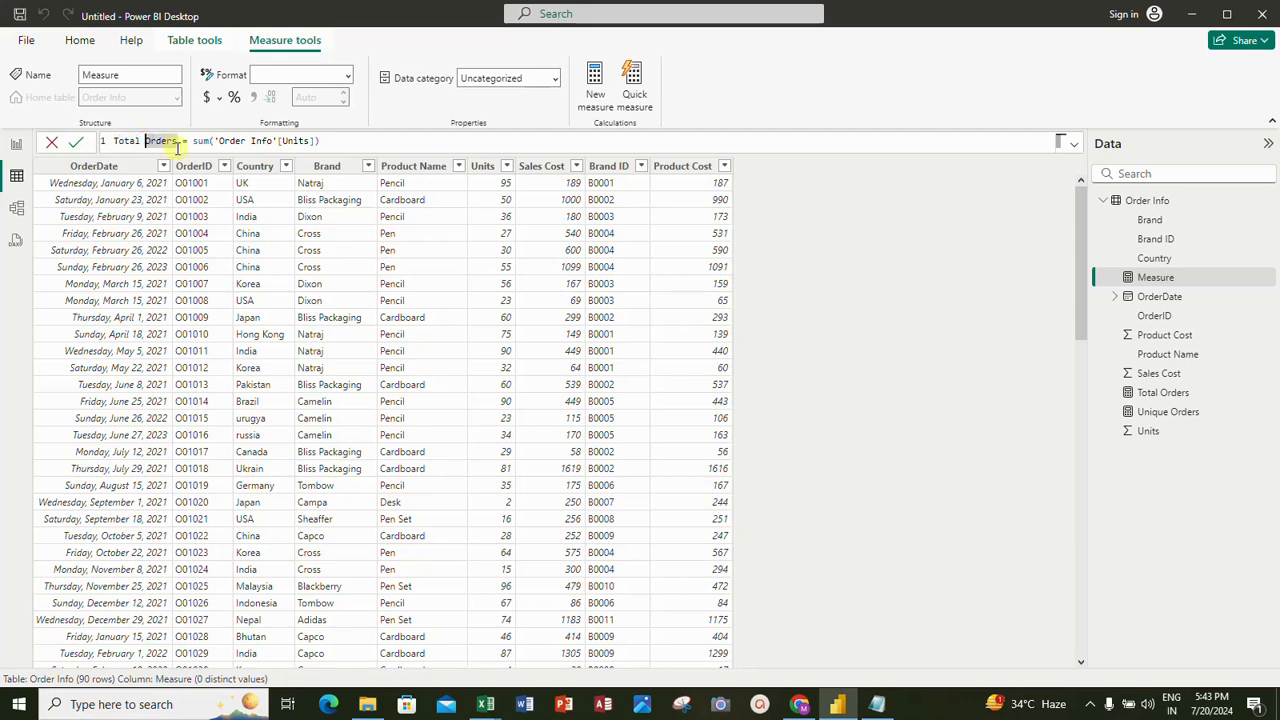
text(P)
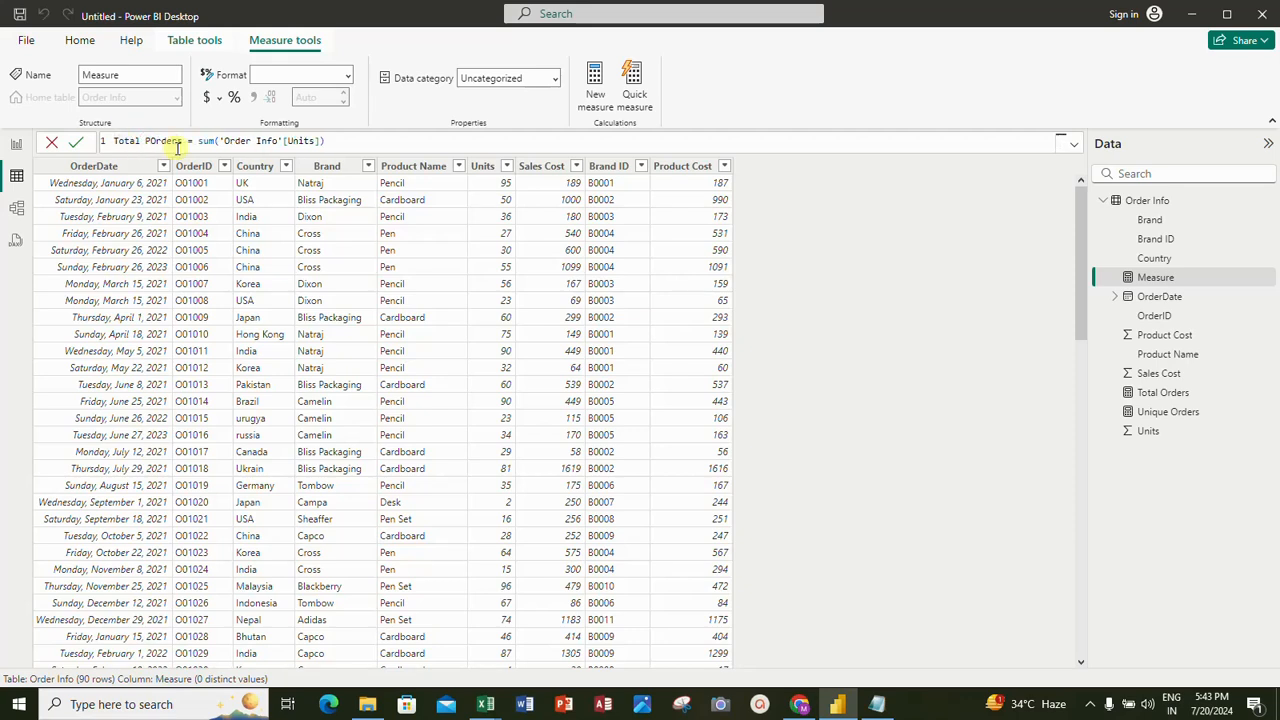
text(roduct)
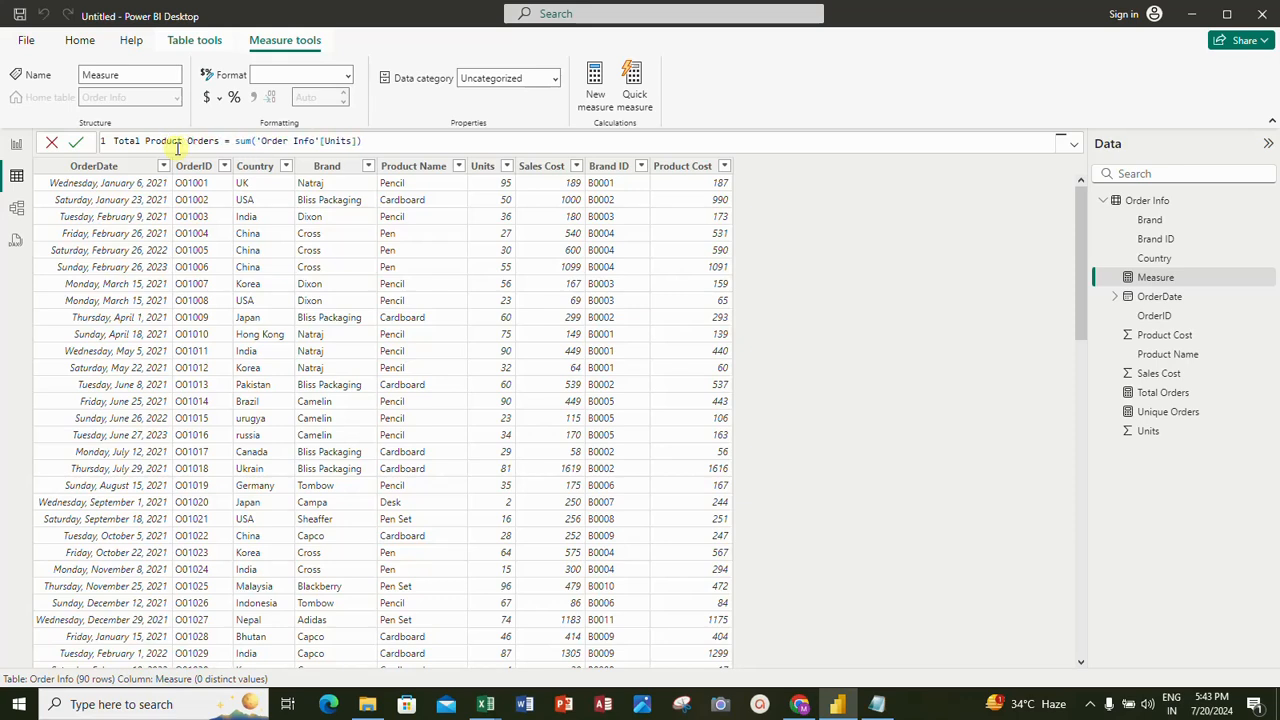
click(75, 144)
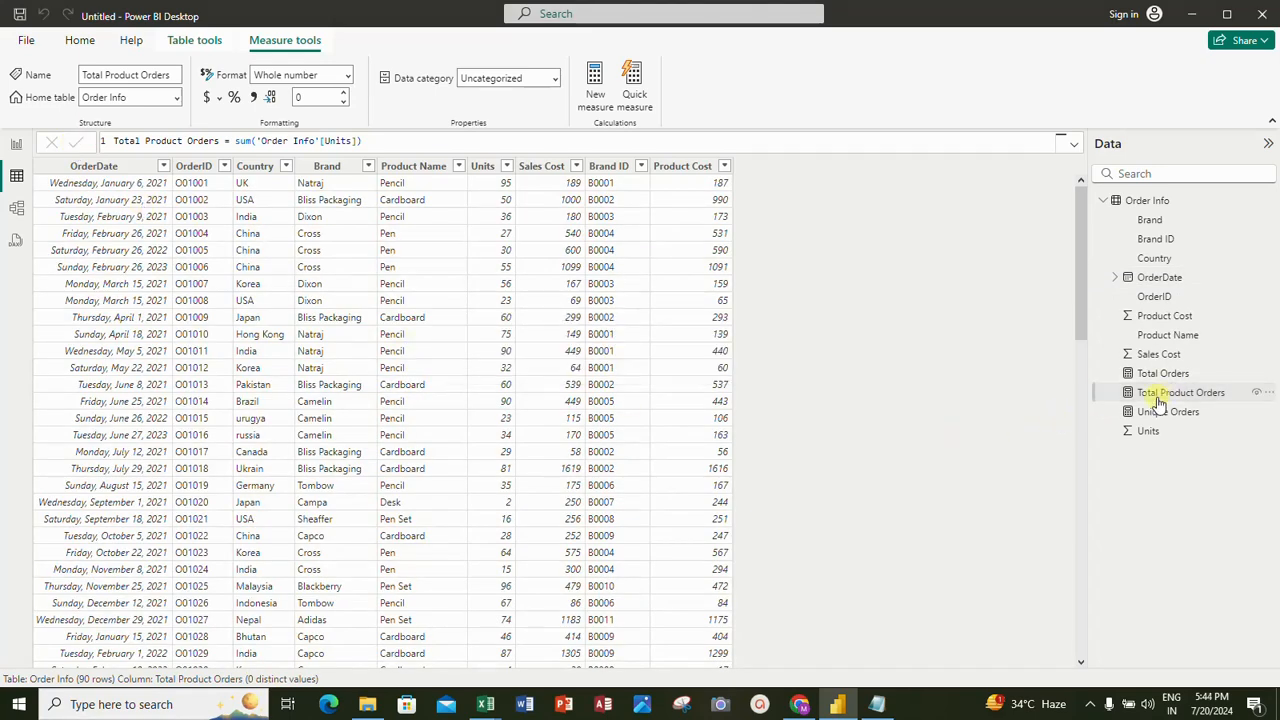
Add the Total Product Orders measure to the report page as its own table visual and shrink the visual.
click(17, 146)
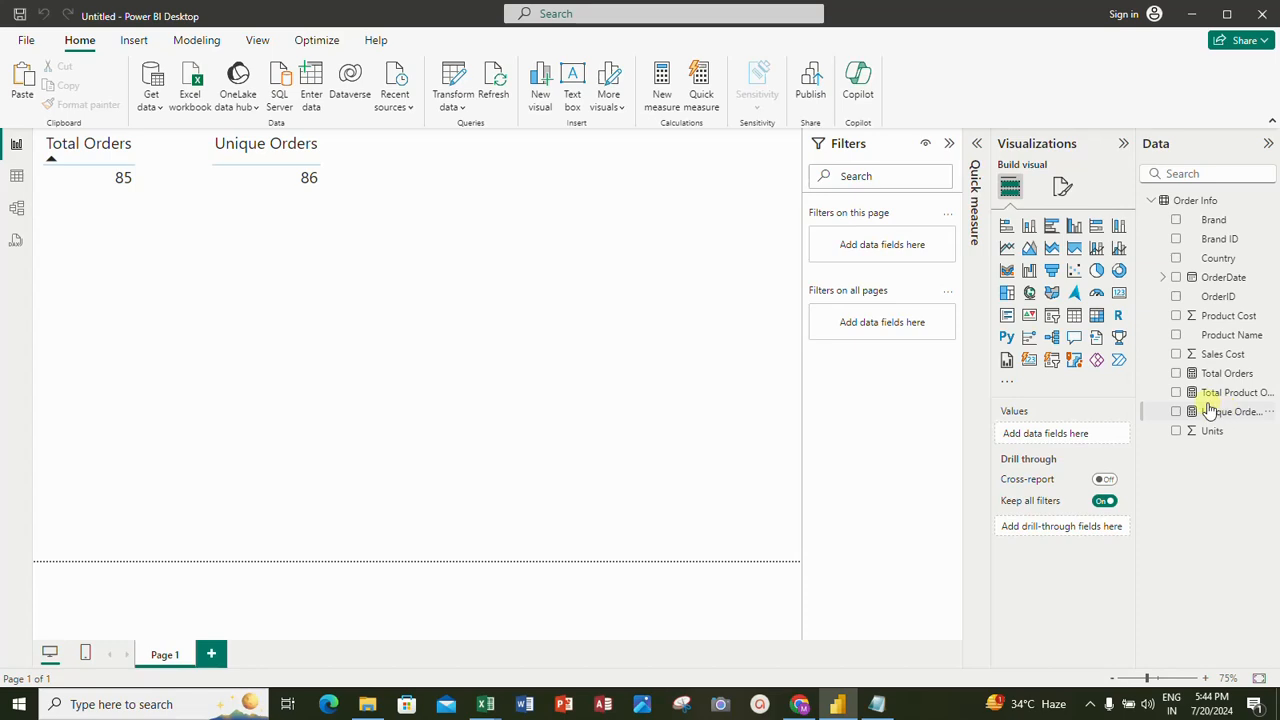
click(1176, 393)
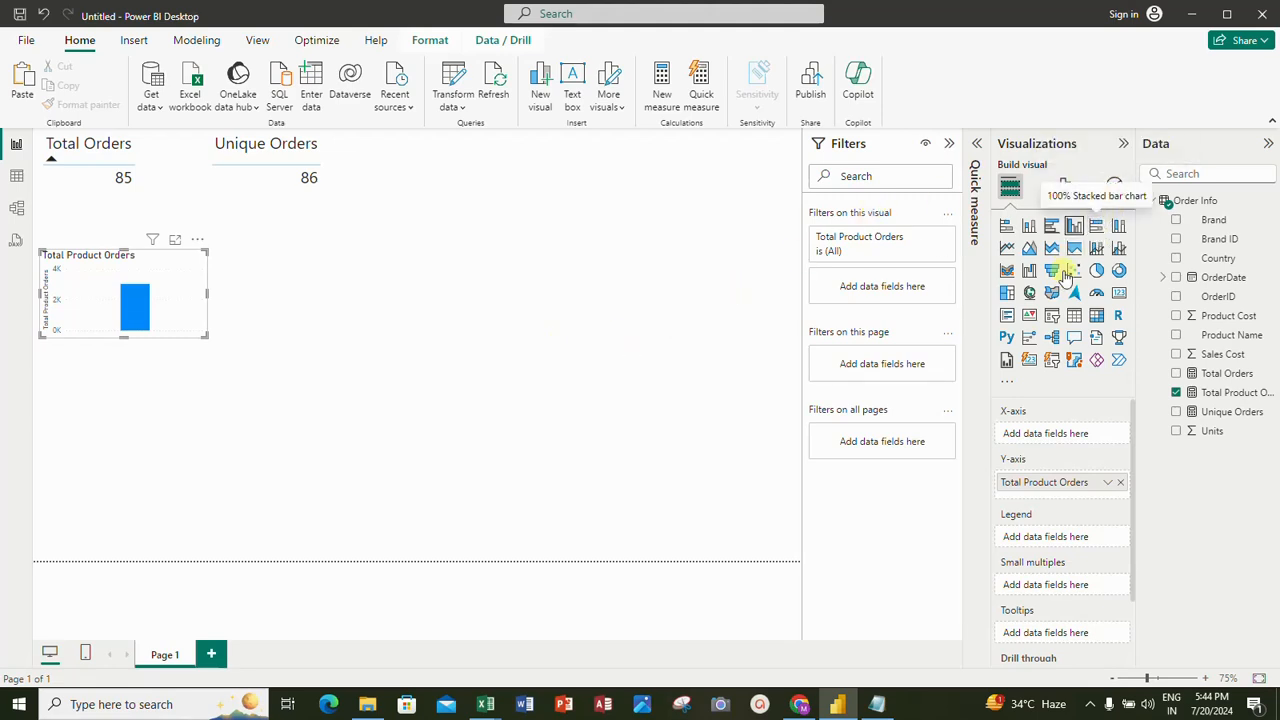
click(1074, 315)
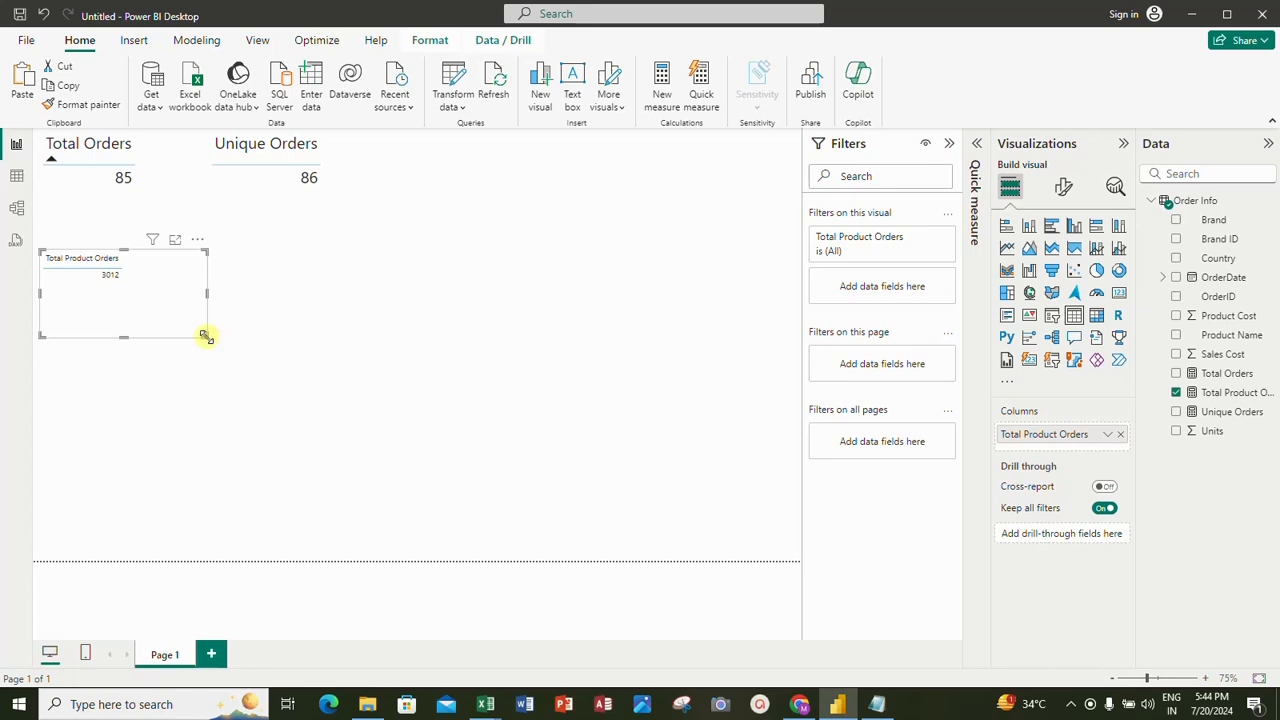
drag(206, 336, 166, 303)
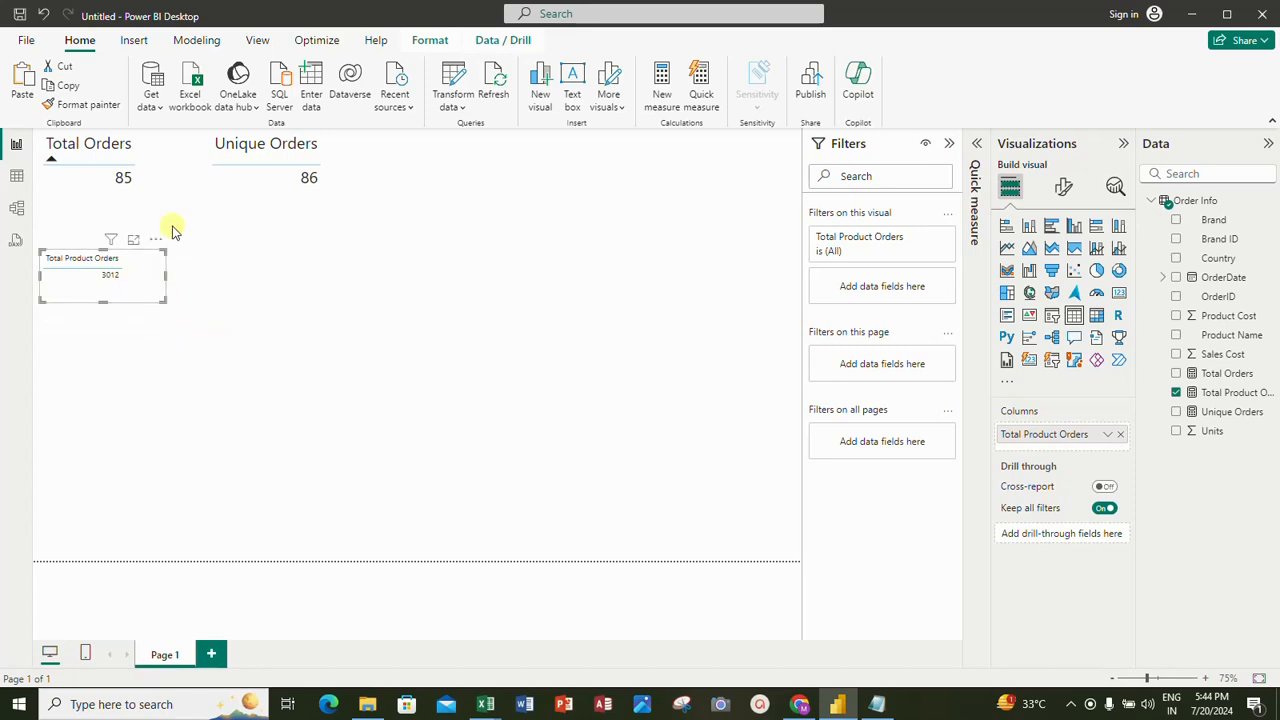
Copy the formatting of the Total Orders table onto the Total Product Orders table with Format painter.
click(160, 162)
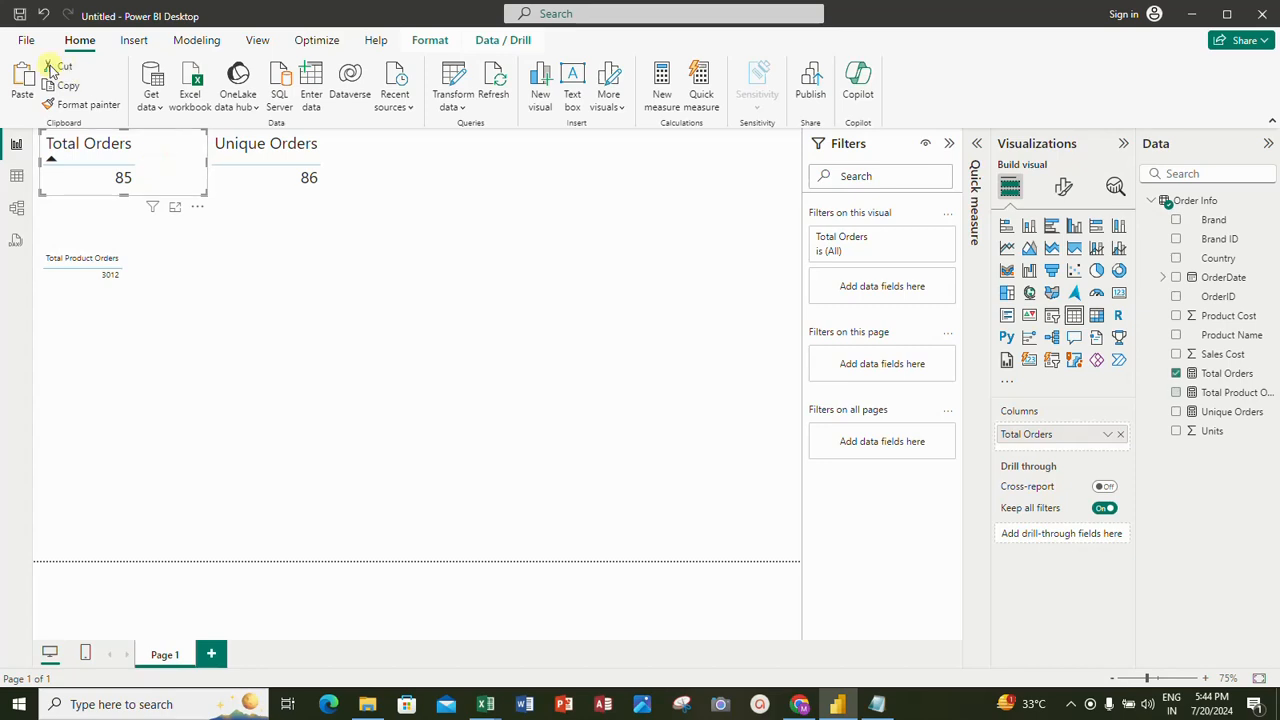
click(85, 106)
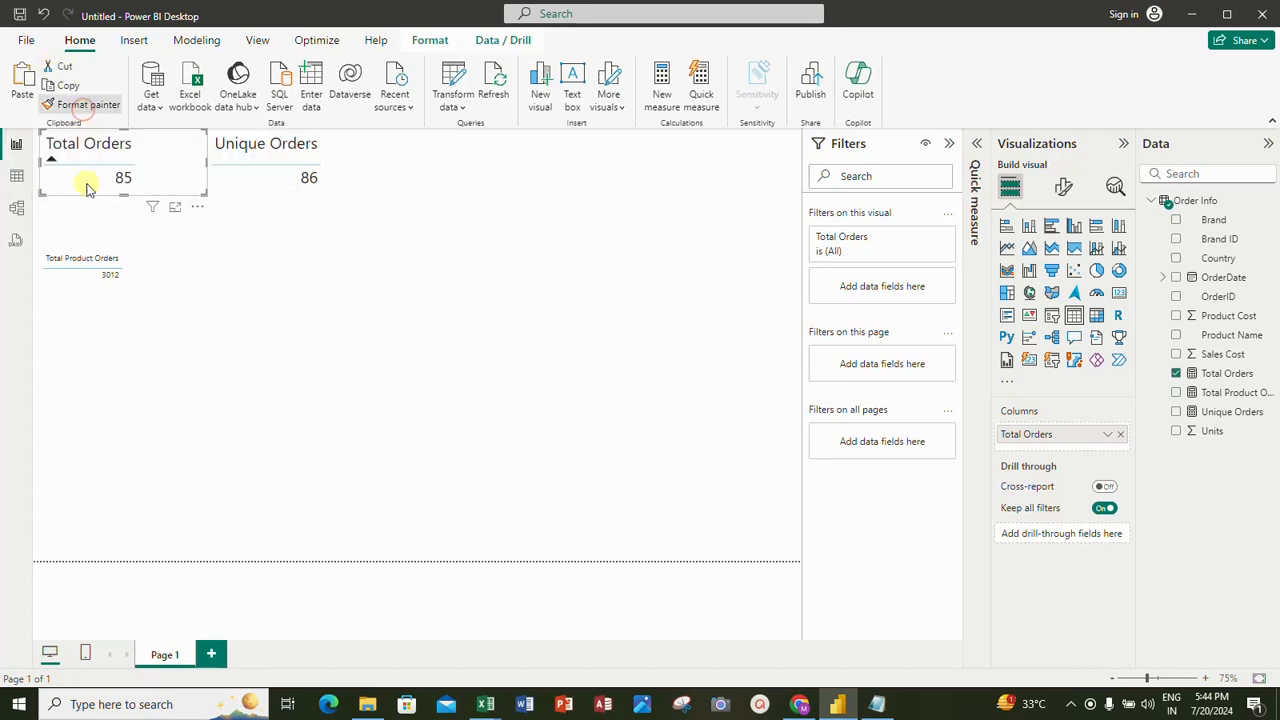
click(162, 270)
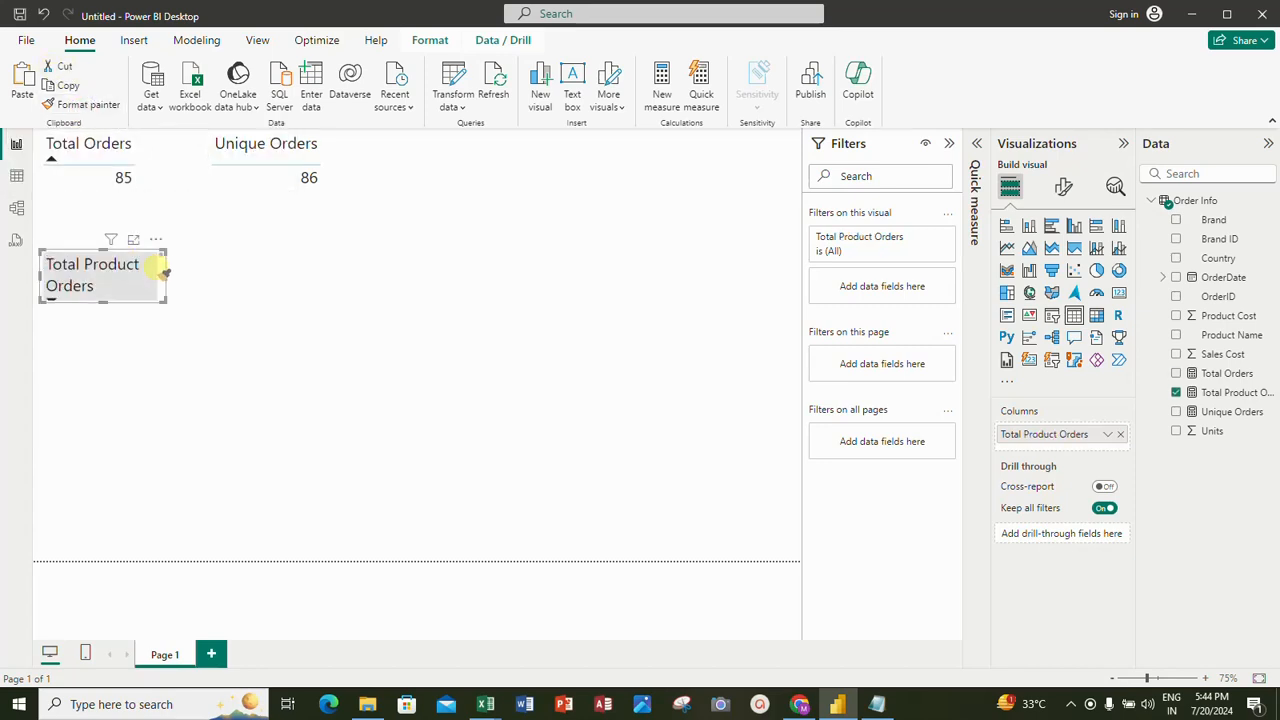
Resize the Total Product Orders table to fit its heading and value, and move it up just beneath the Total Orders table.
drag(166, 278, 257, 277)
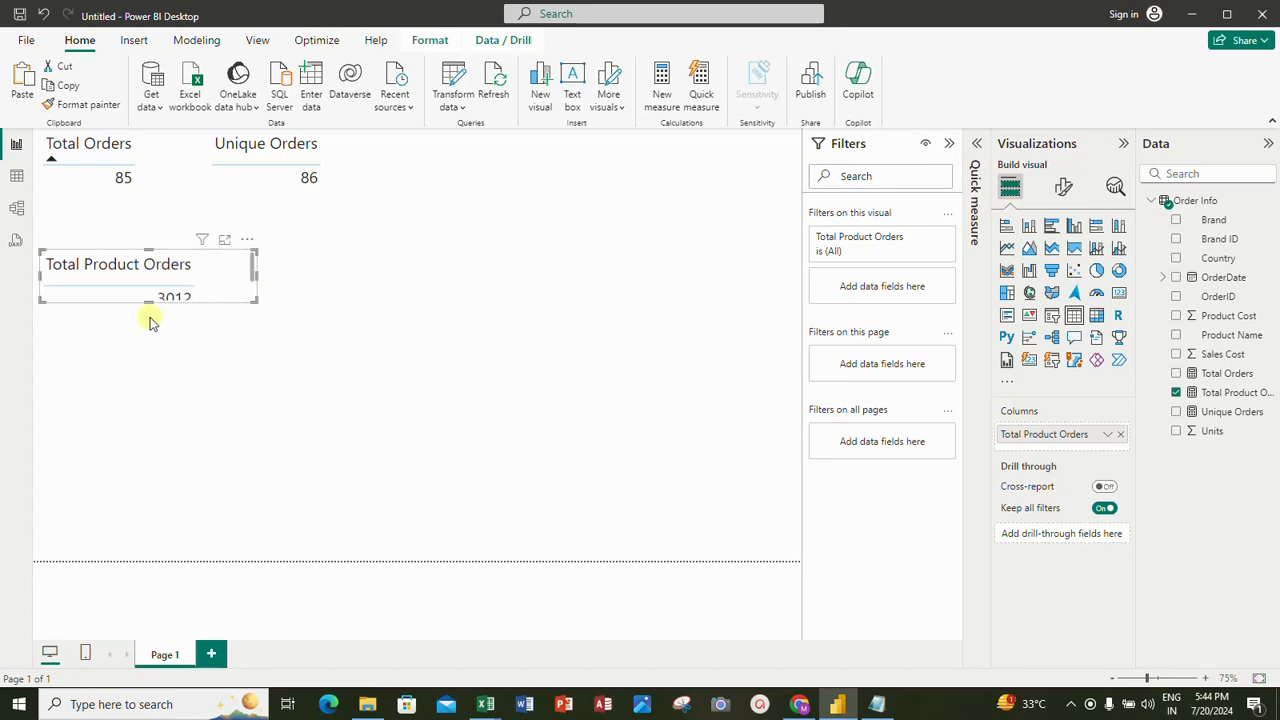
drag(146, 303, 146, 331)
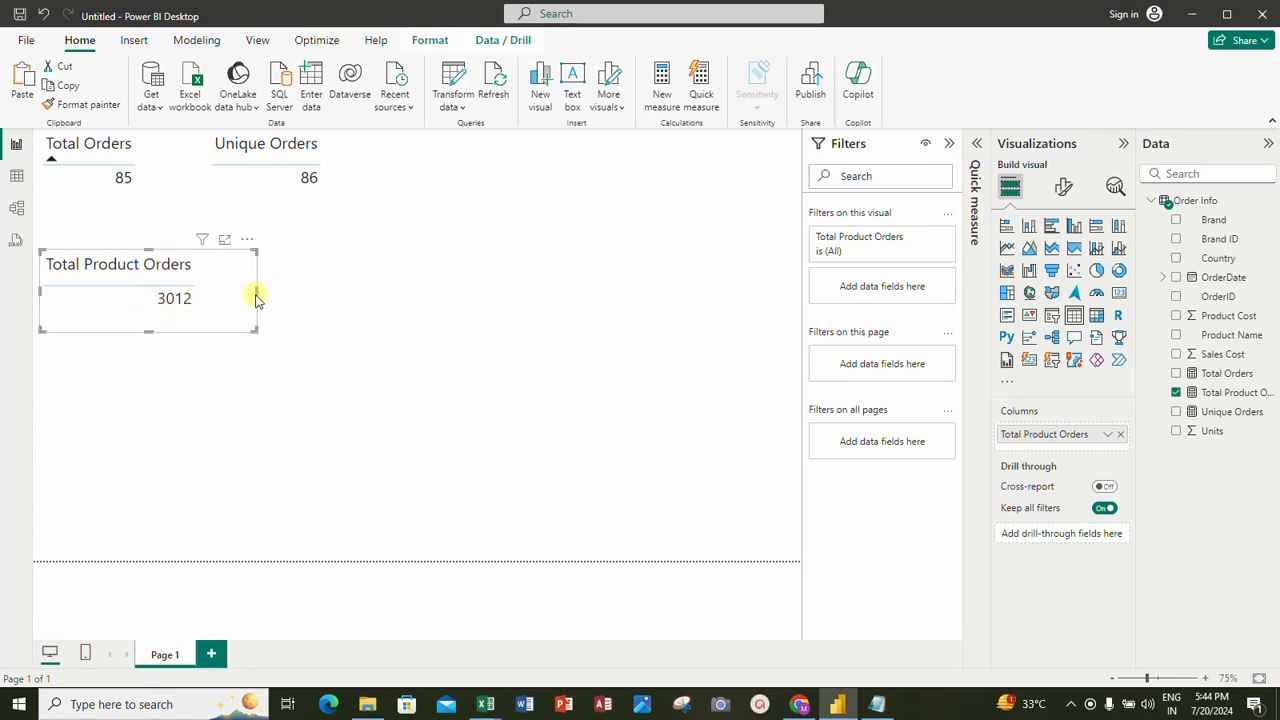
drag(252, 330, 221, 330)
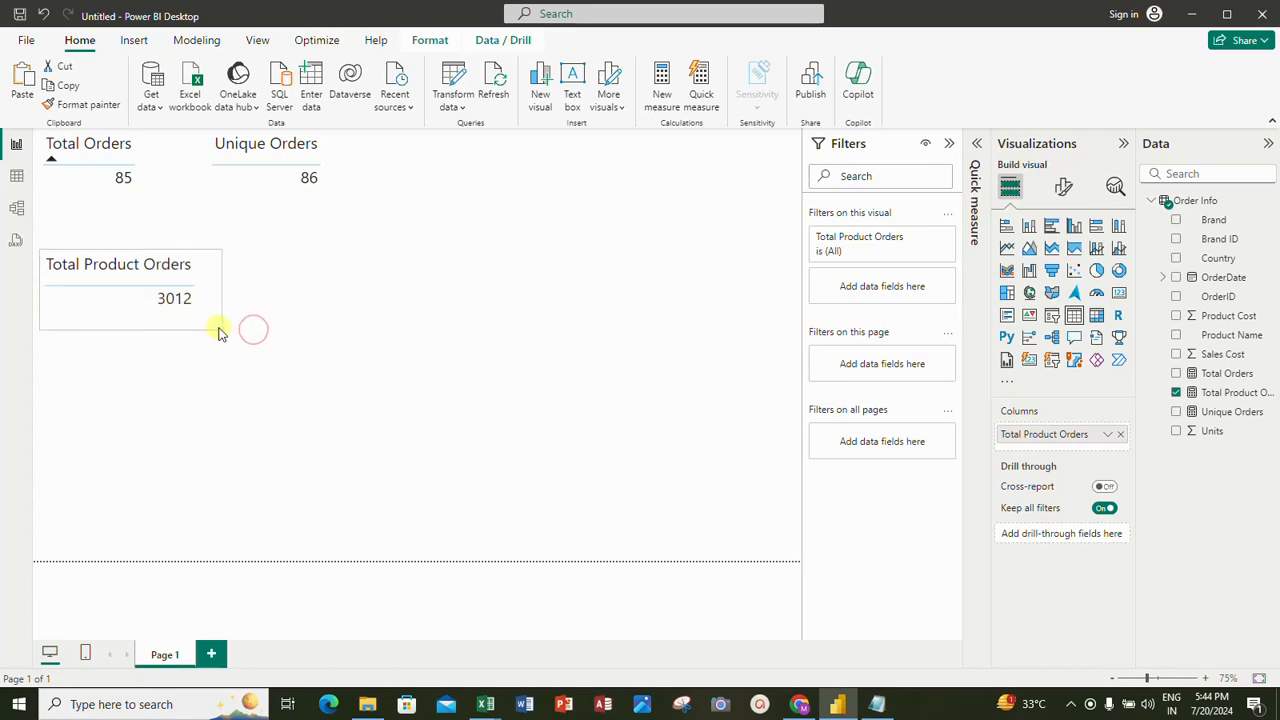
click(322, 268)
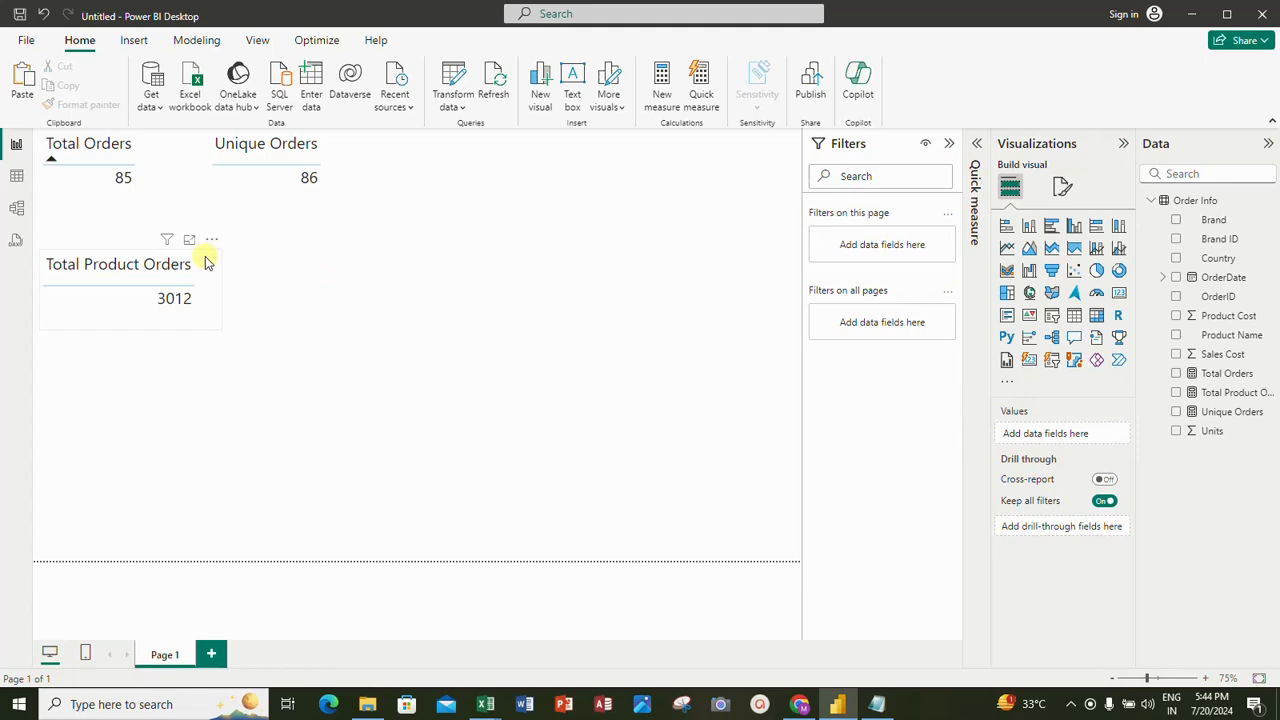
click(190, 262)
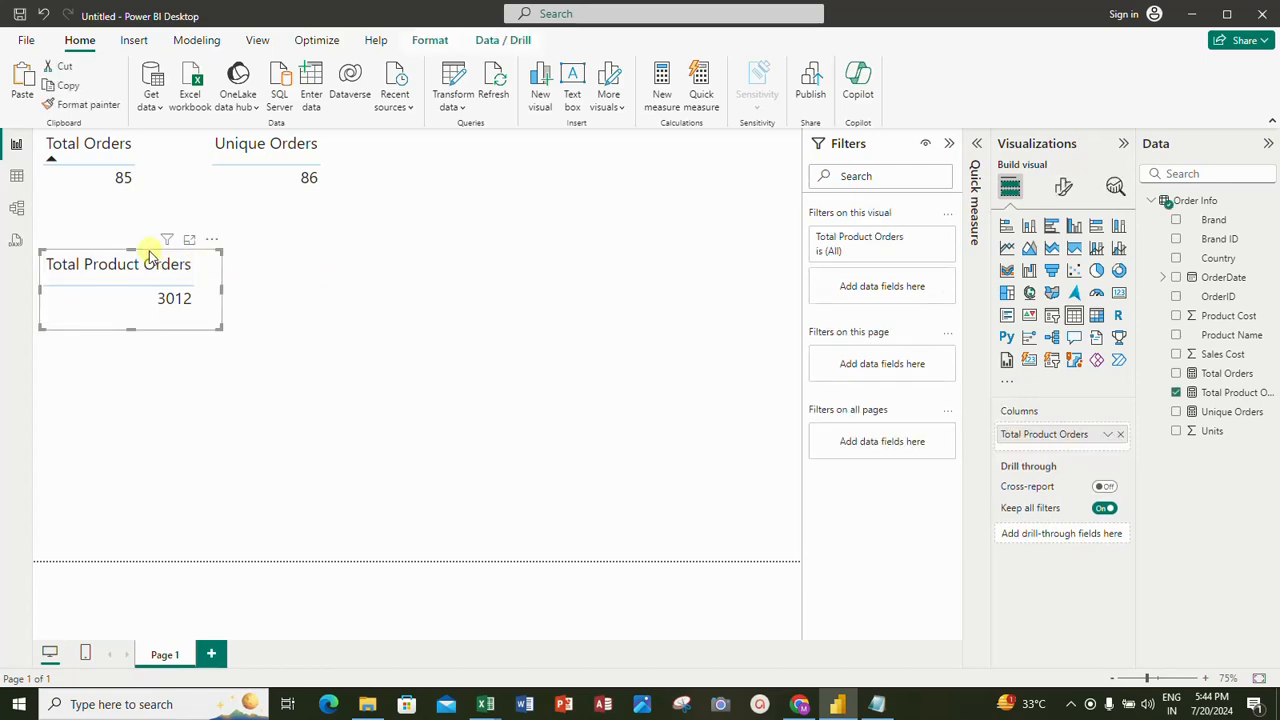
drag(150, 255, 141, 218)
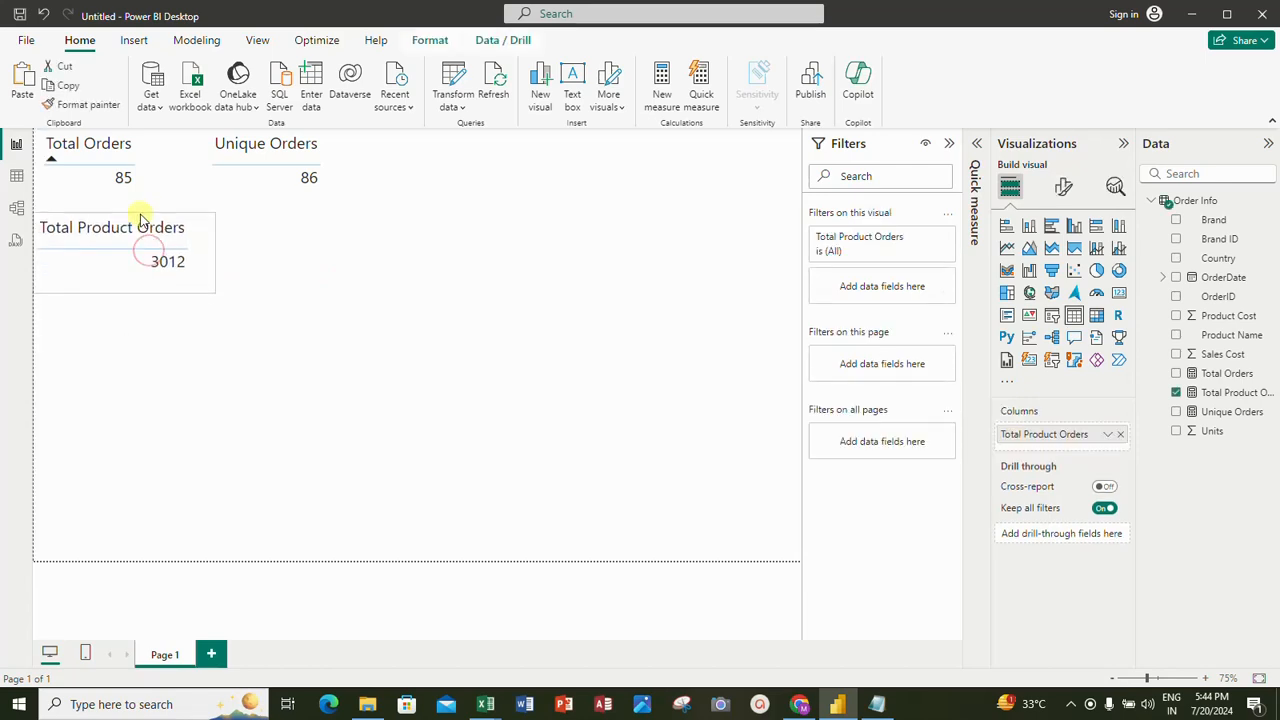
click(325, 287)
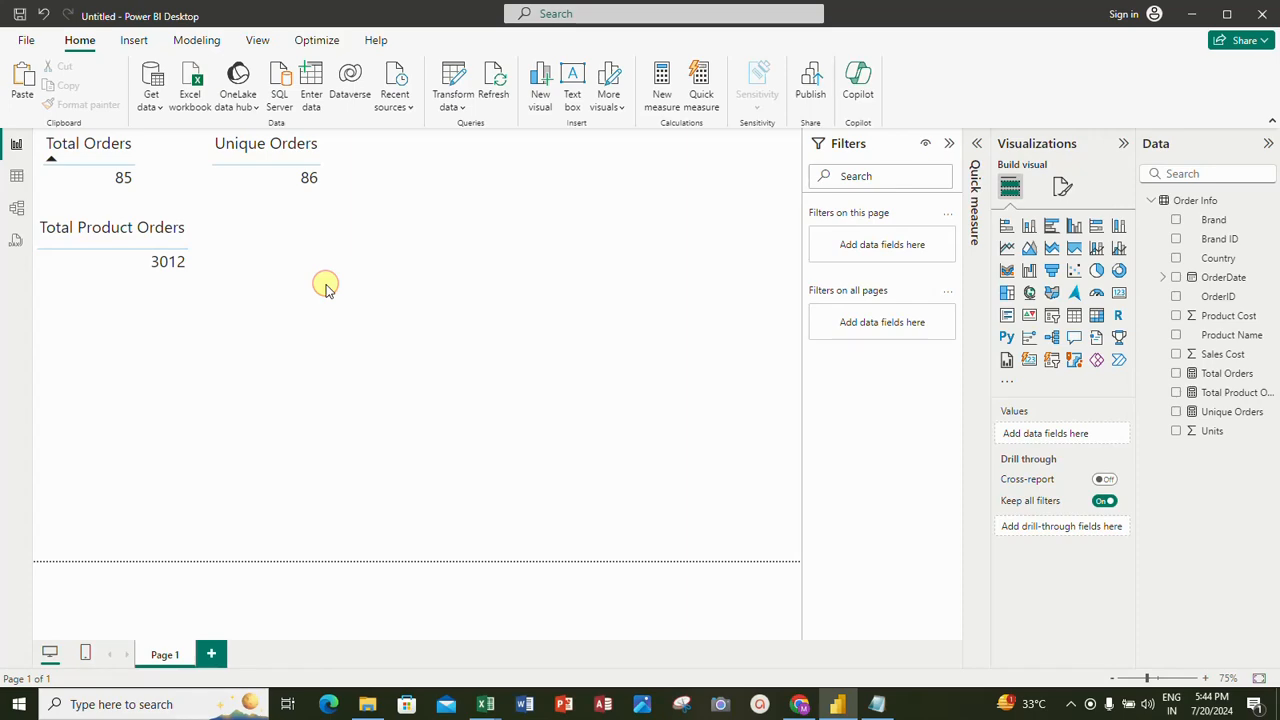
Open the Order Info data in Table view and add a new calculated column to the table.
click(27, 190)
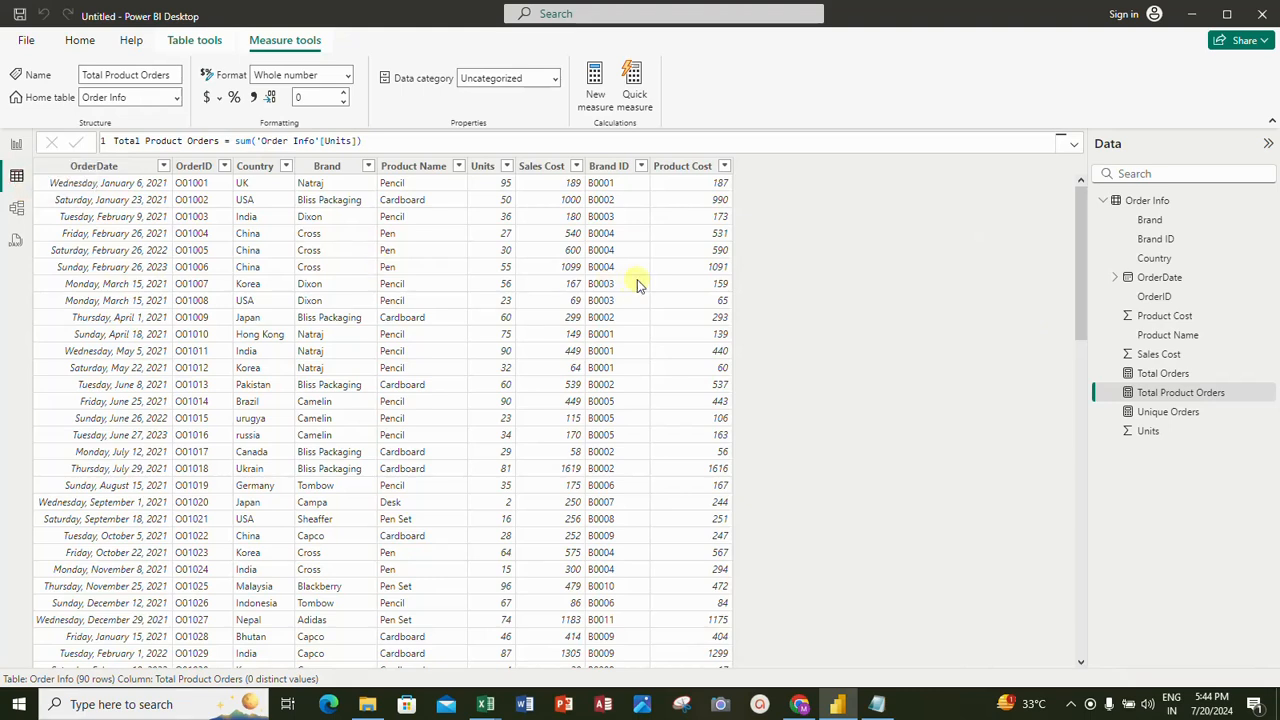
click(677, 170)
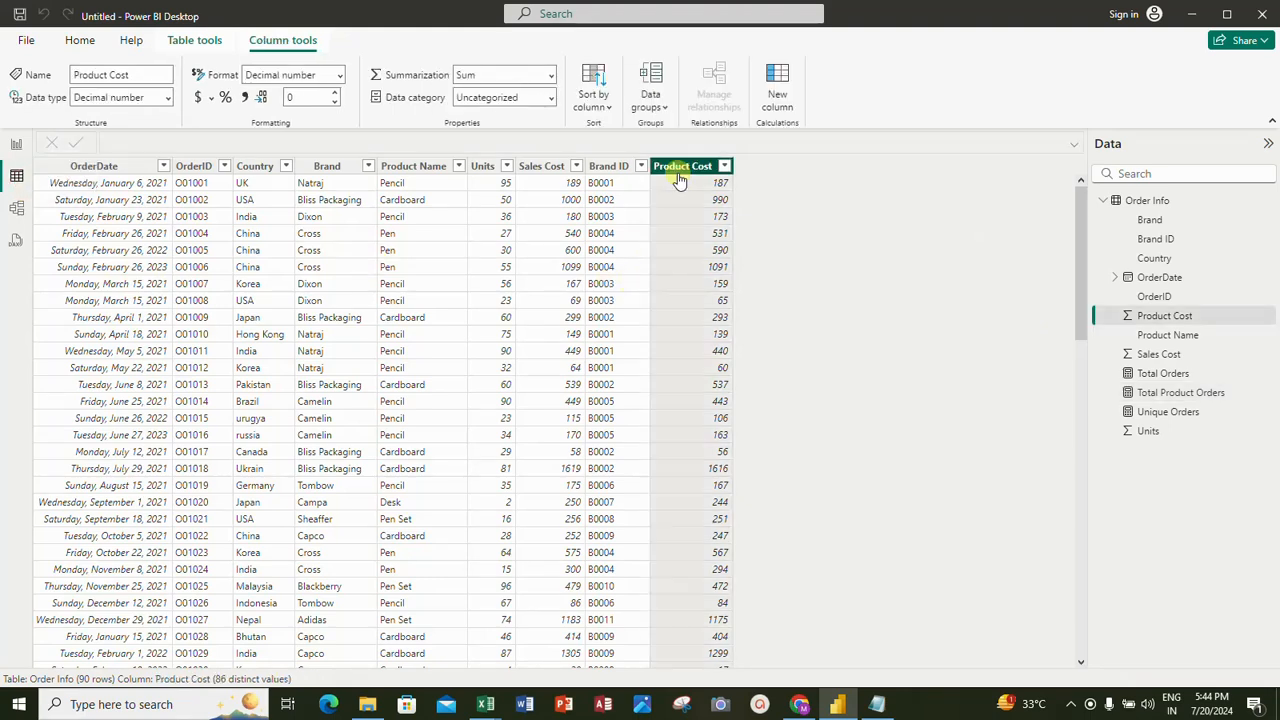
right_click(677, 170)
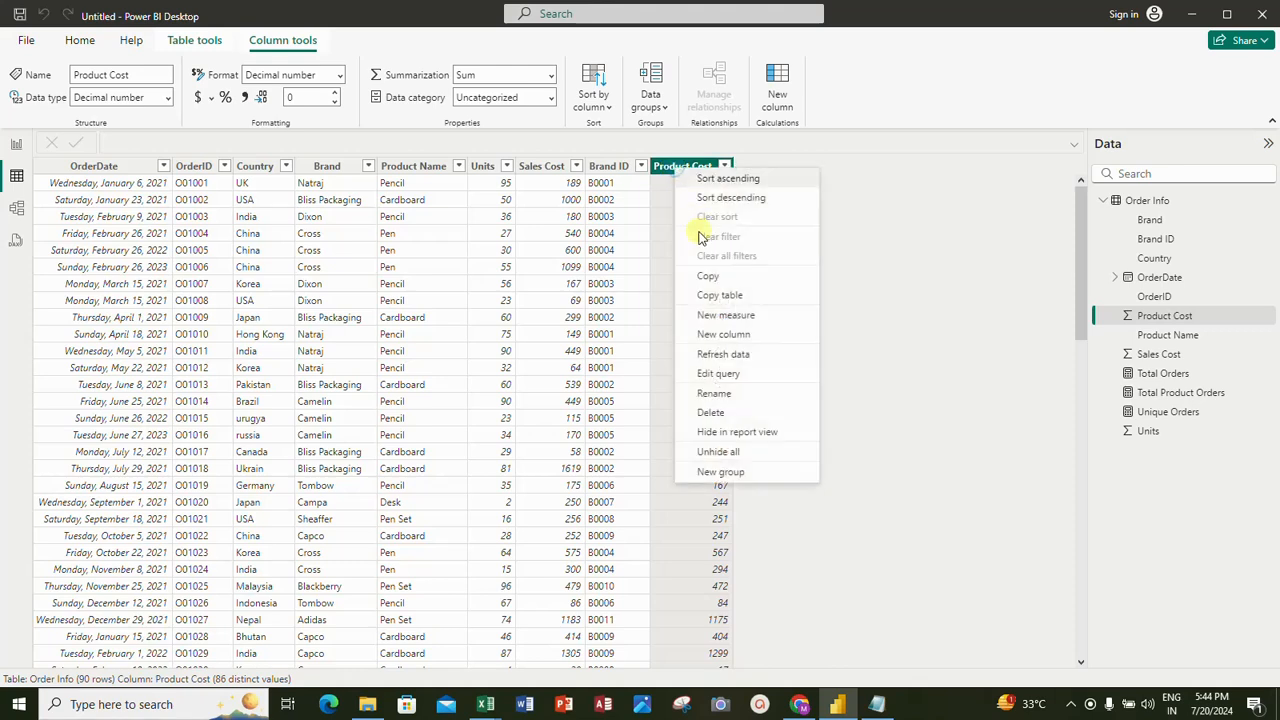
click(920, 258)
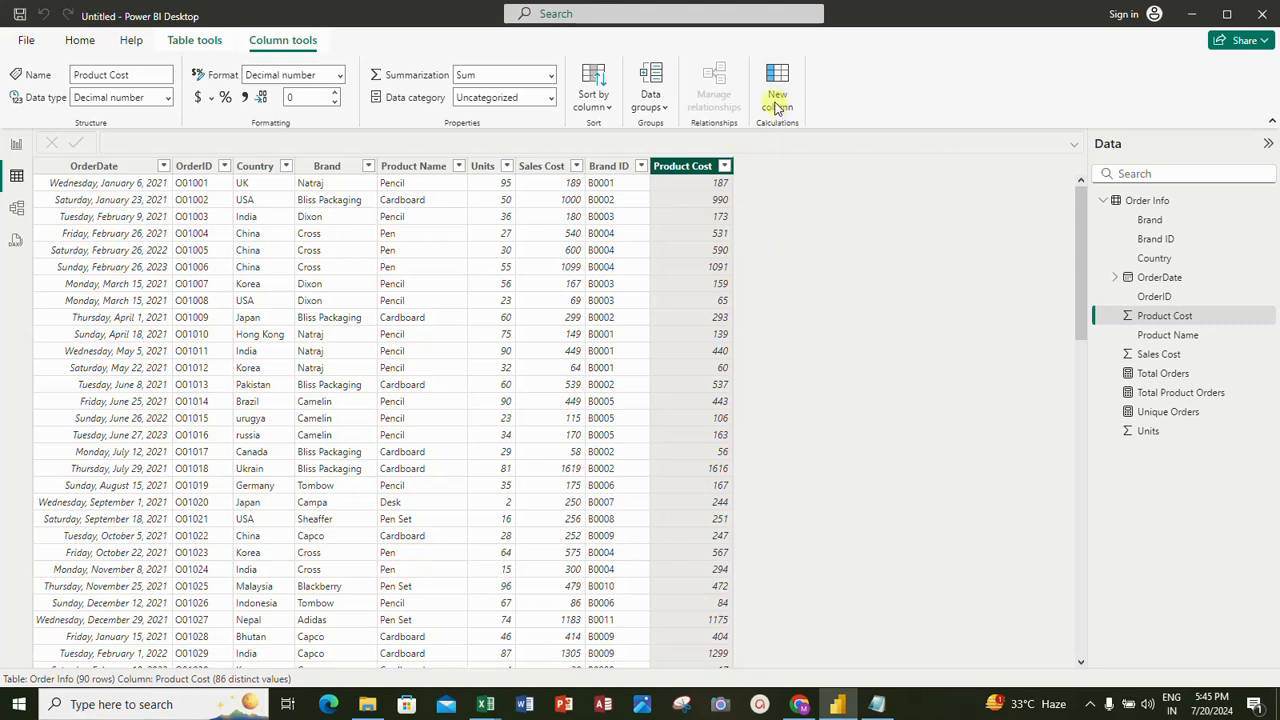
click(1150, 201)
right_click(1154, 203)
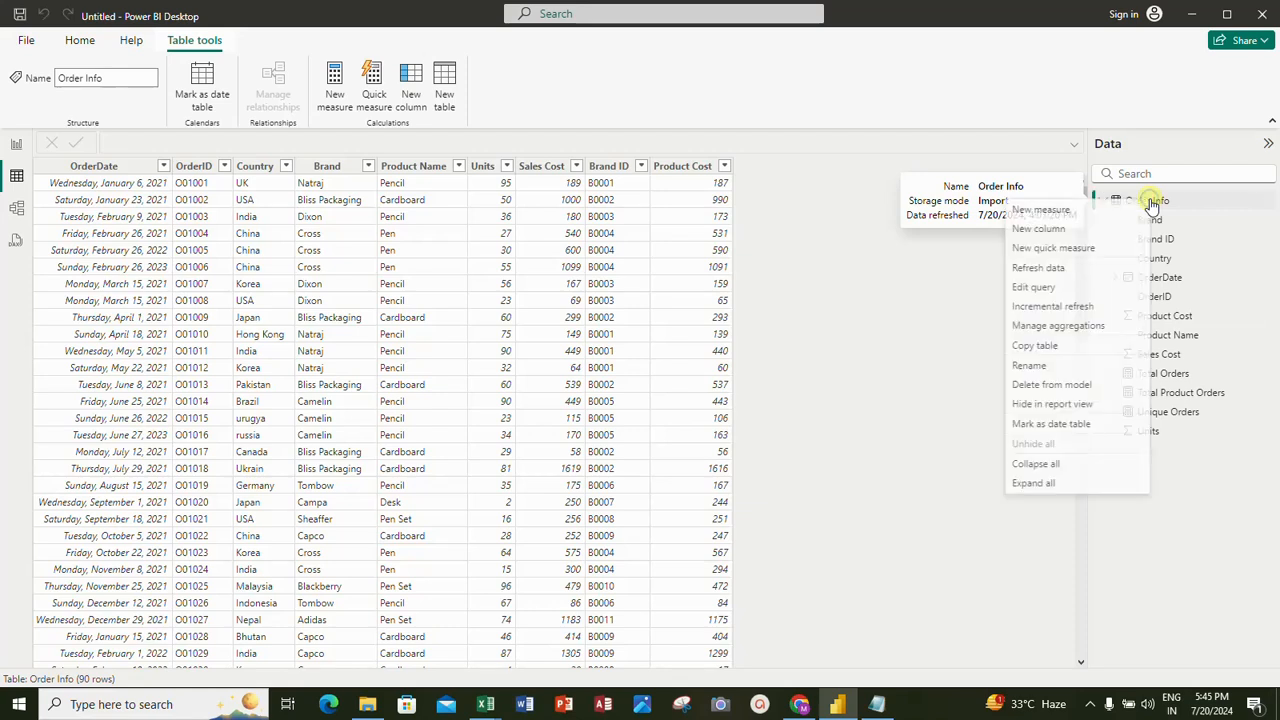
click(1028, 229)
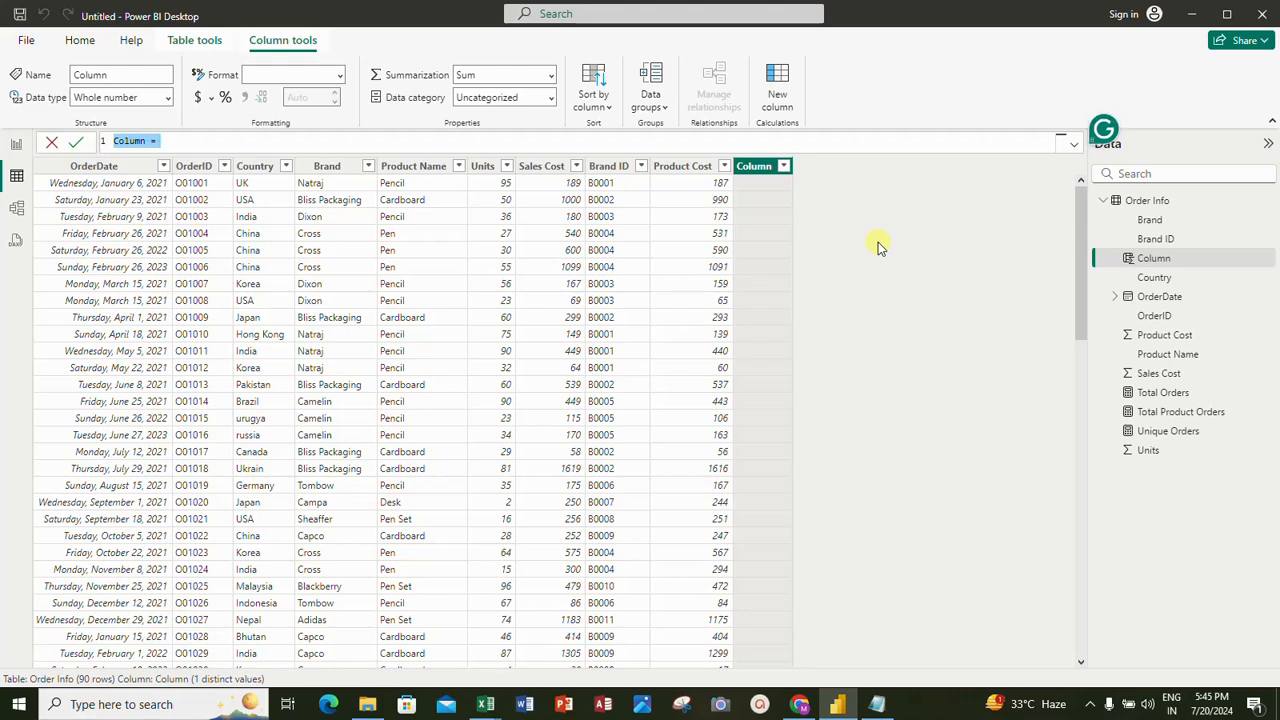
Name the new column Product unit price and begin its formula with 'Order Info'[Sales Cost].
text(P)
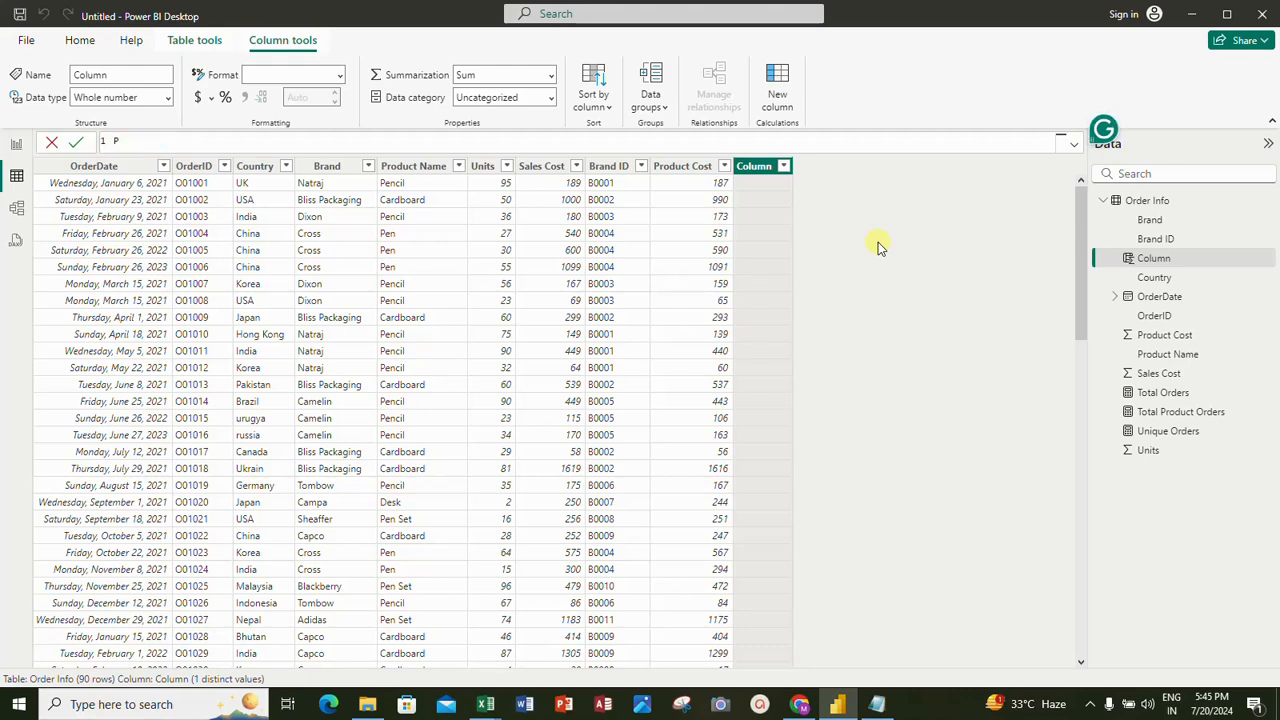
text(roduct unit)
text(sales)
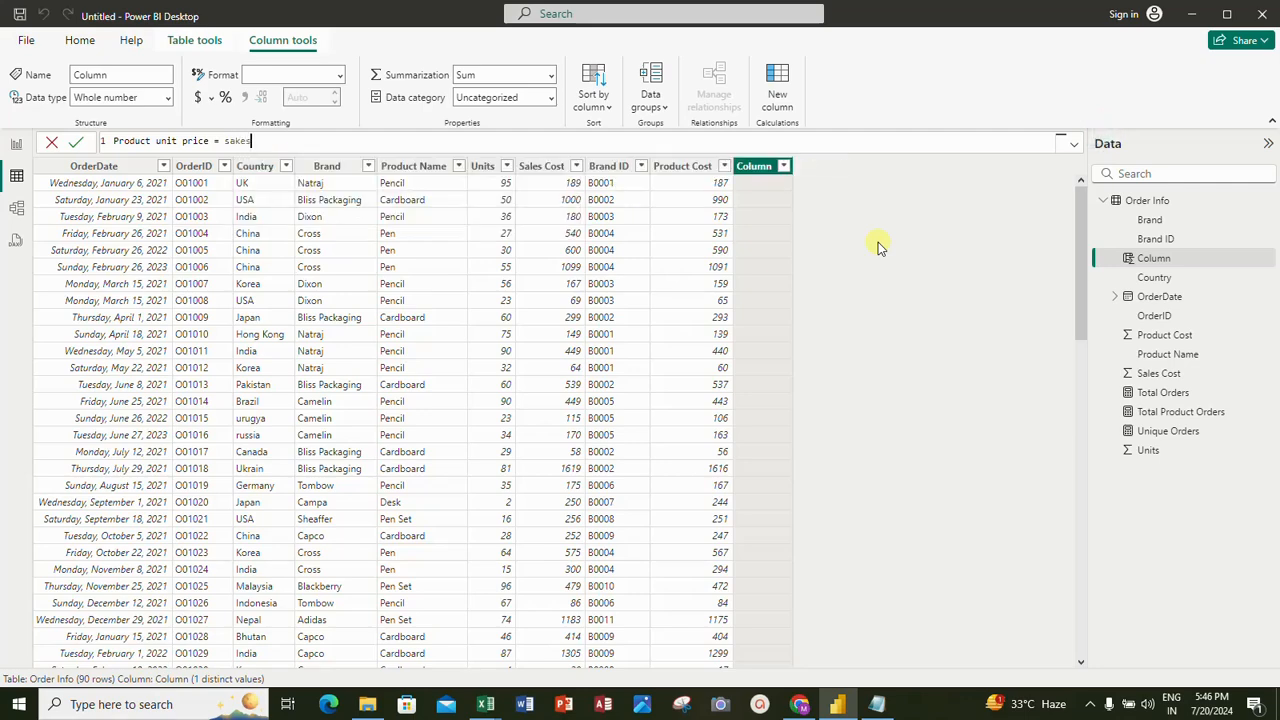
key(BackSpace)
key(BackSpace)
key(BackSpace)
key(BackSpace)
text(a)
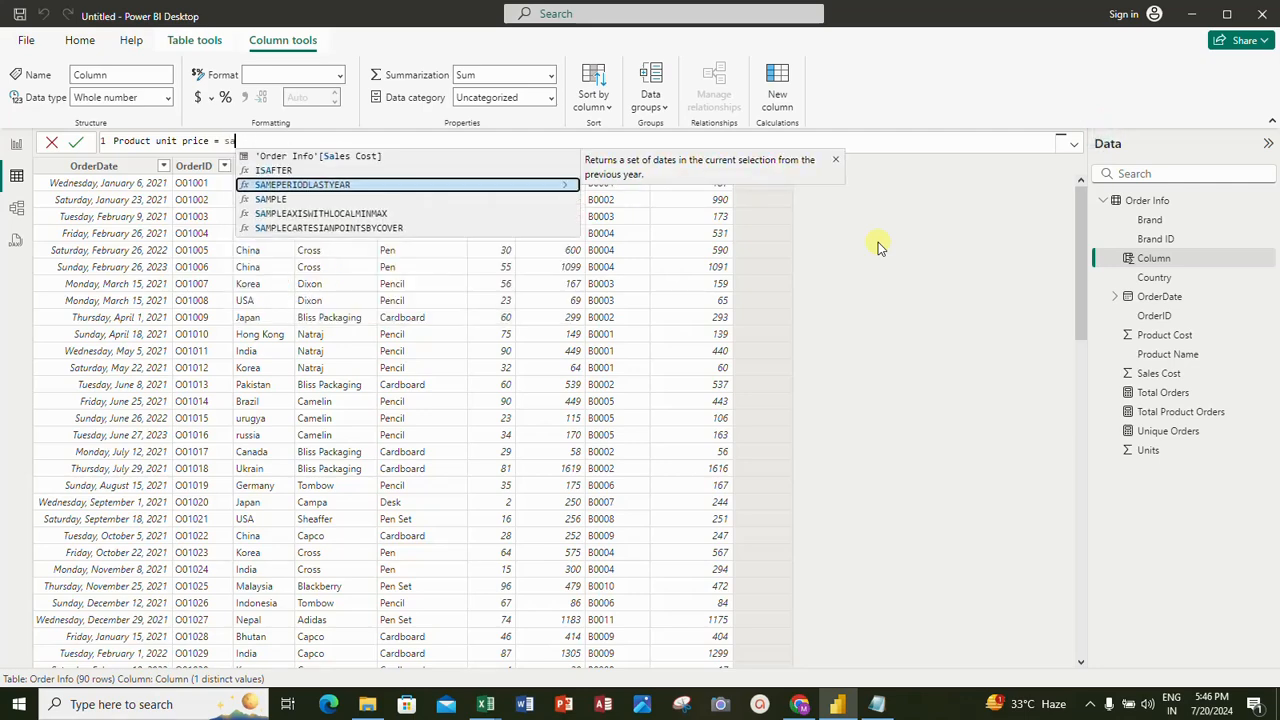
text(les)
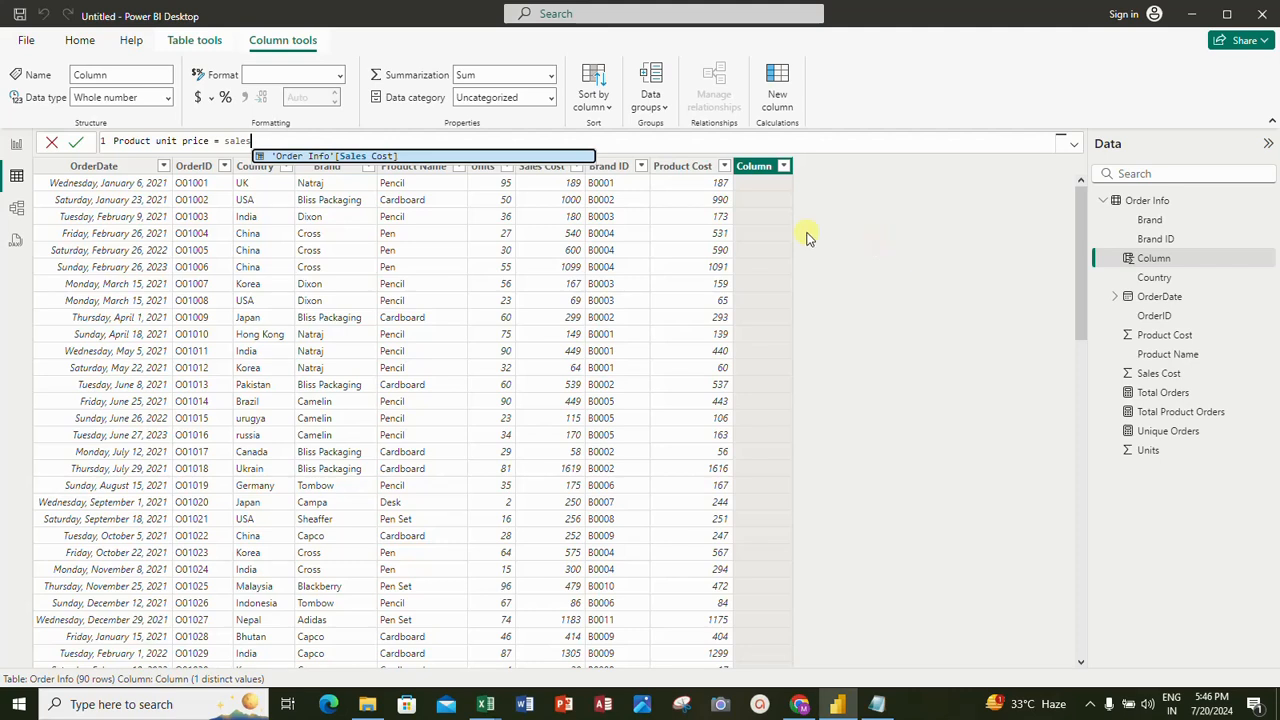
click(374, 156)
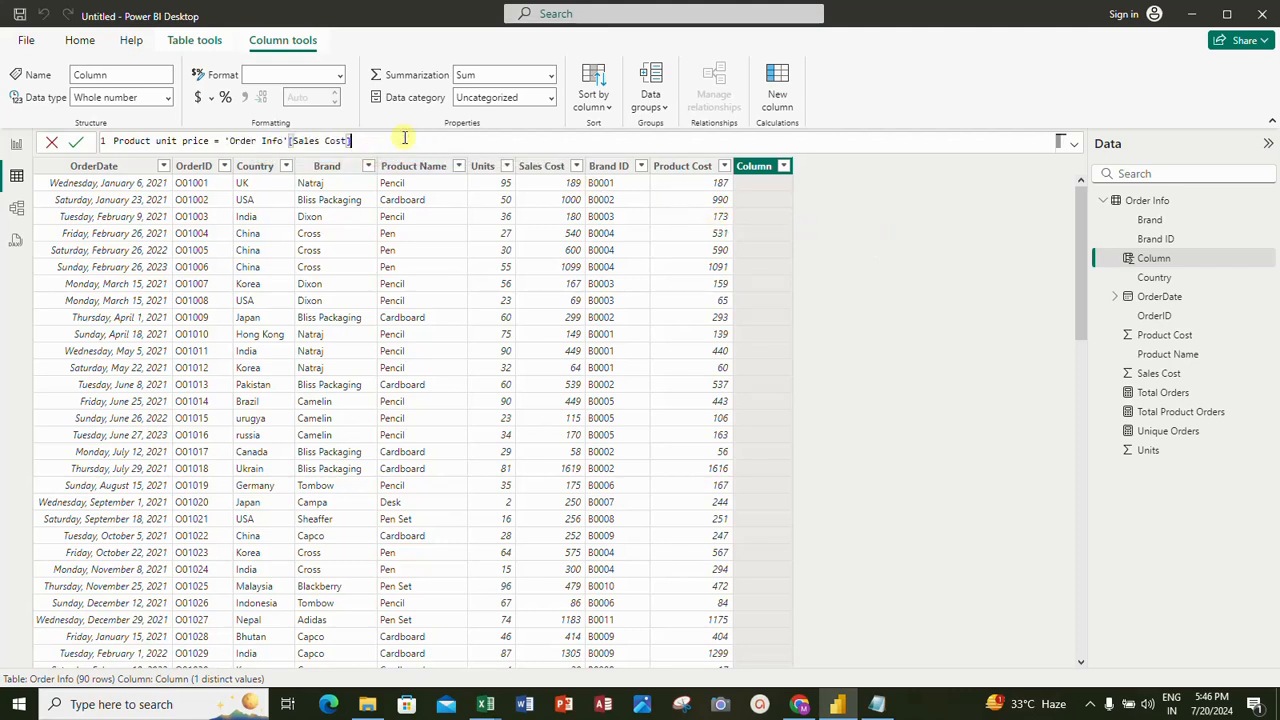
Divide the column formula by 'Order Info'[Units], commit it, and format the Product unit price column with 0 decimal places.
text(/uni)
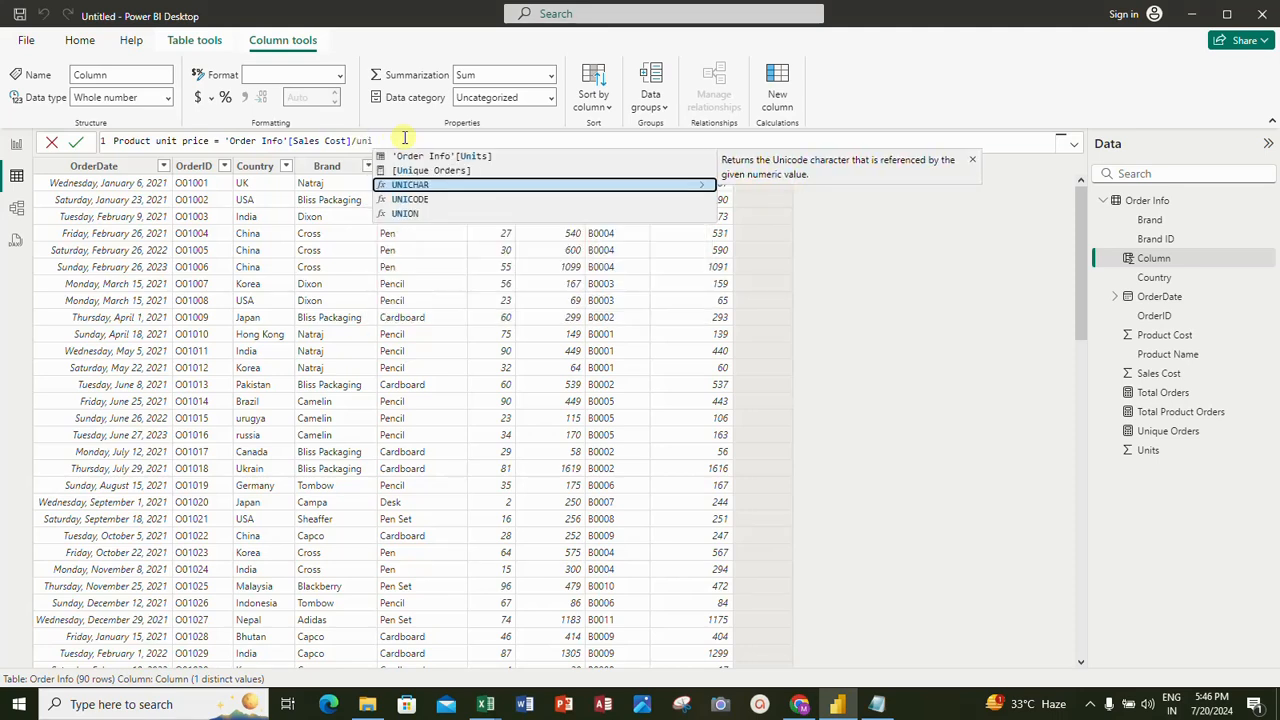
click(463, 157)
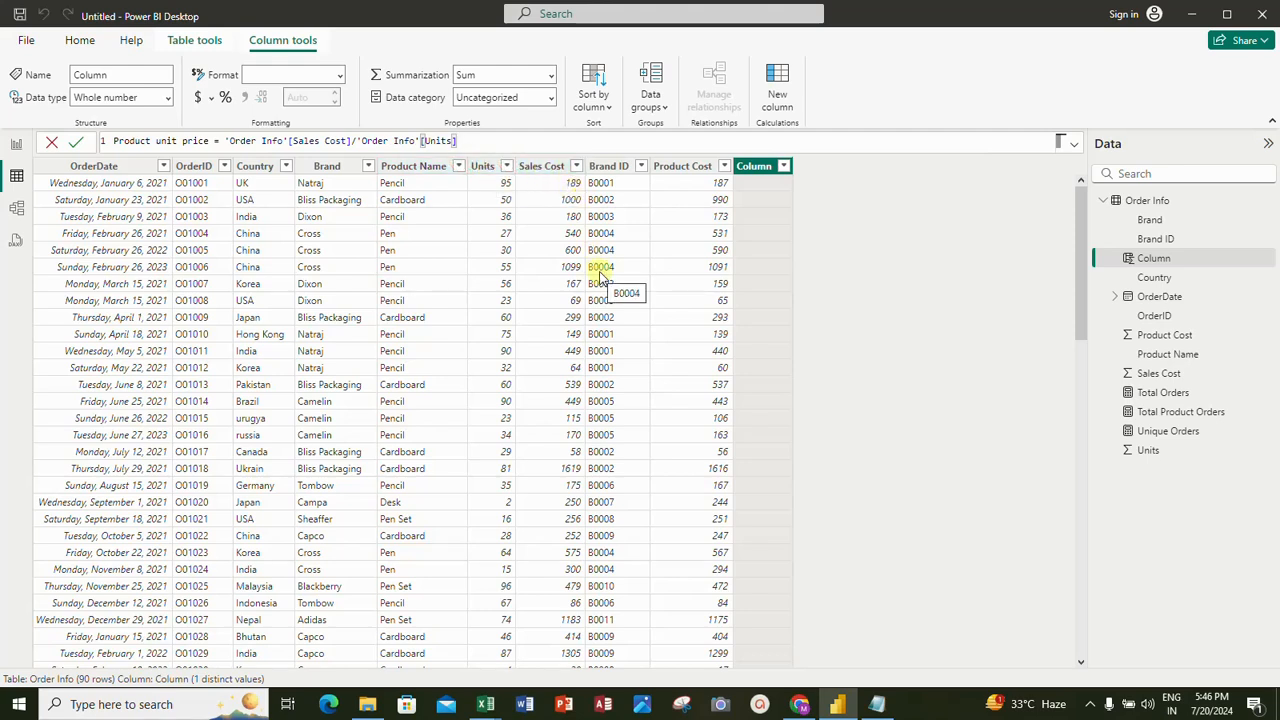
click(75, 142)
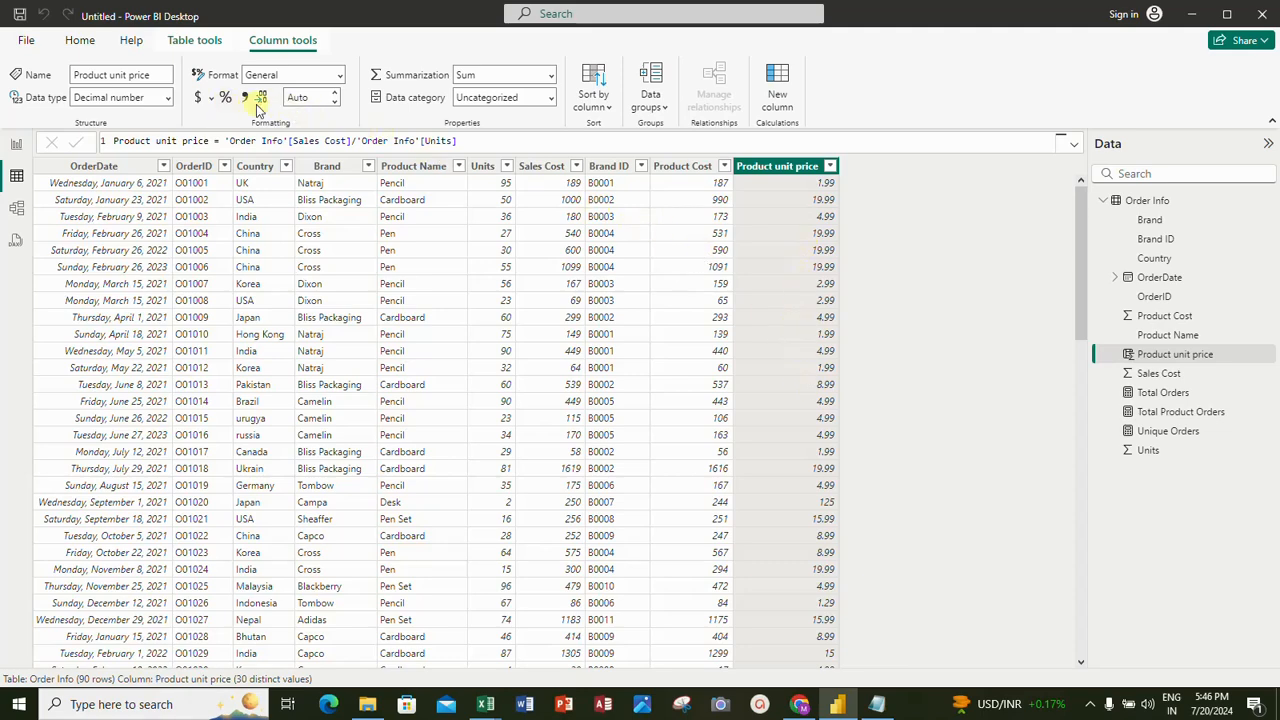
click(338, 98)
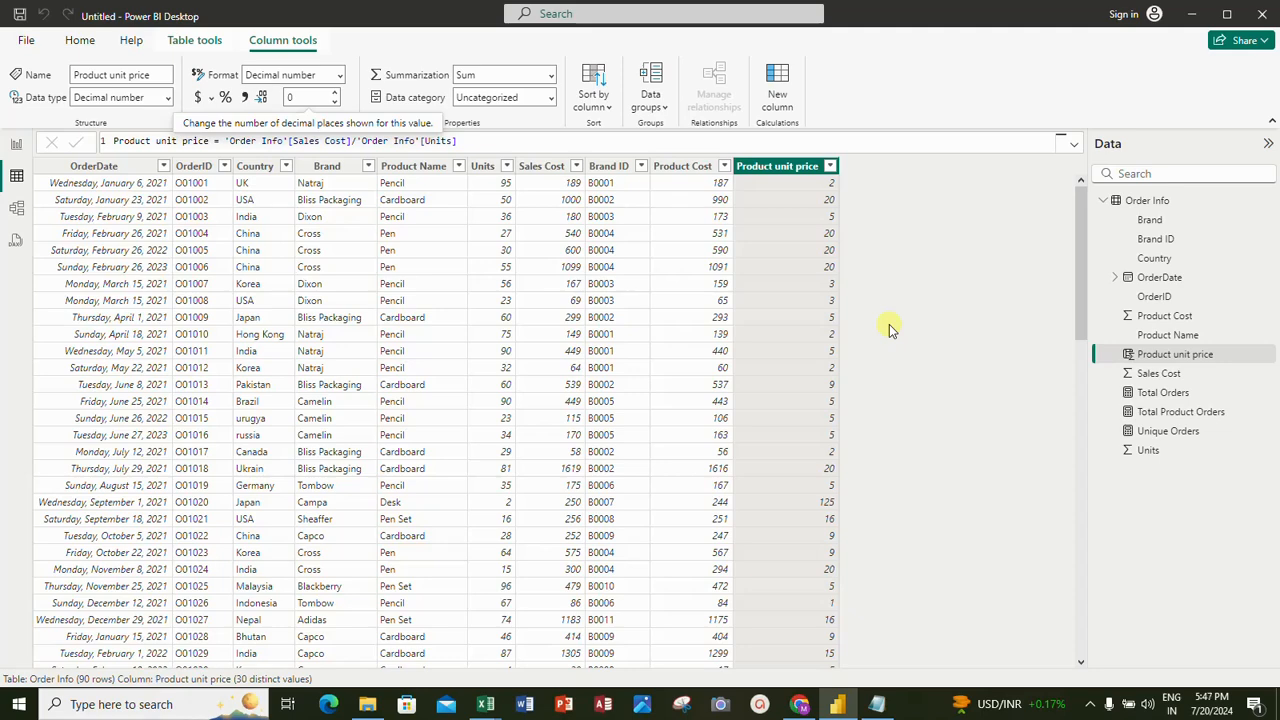
Return to Report view and create a Profit Cost measure with the formula sum('Order Info'[Sales Cost]).
click(16, 144)
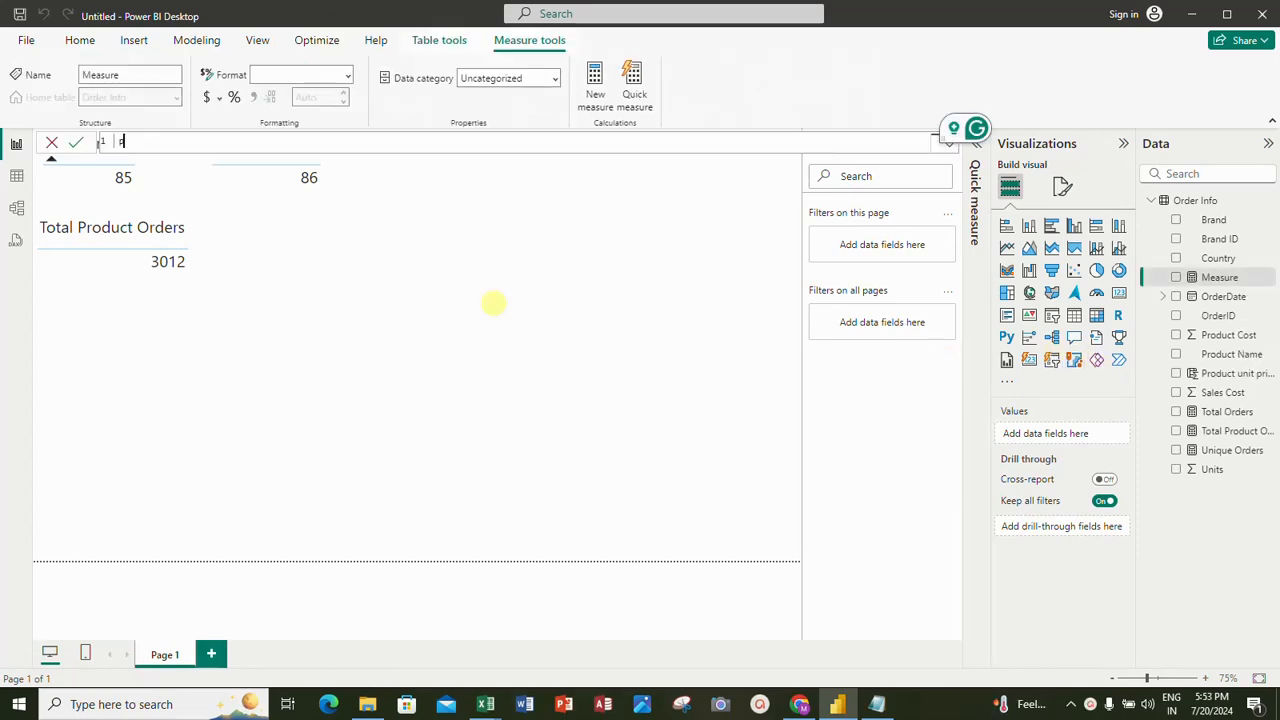
click(143, 141)
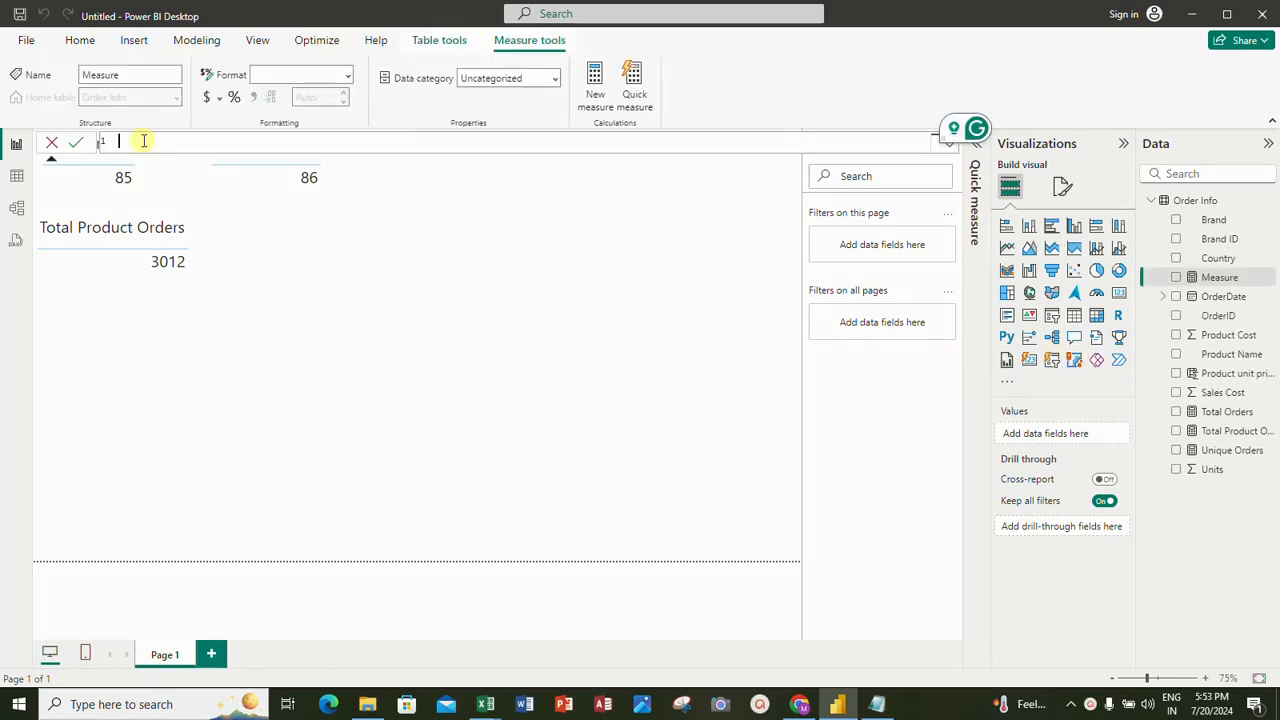
text(Profit Cost)
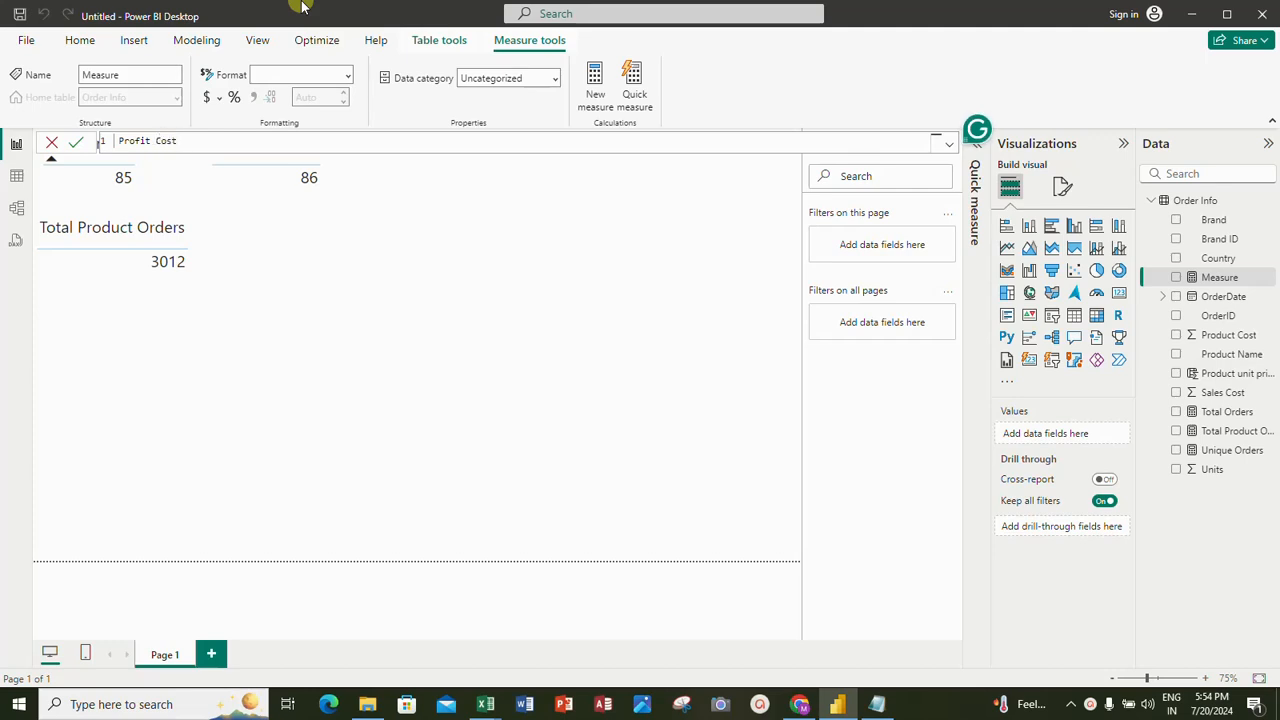
text(=)
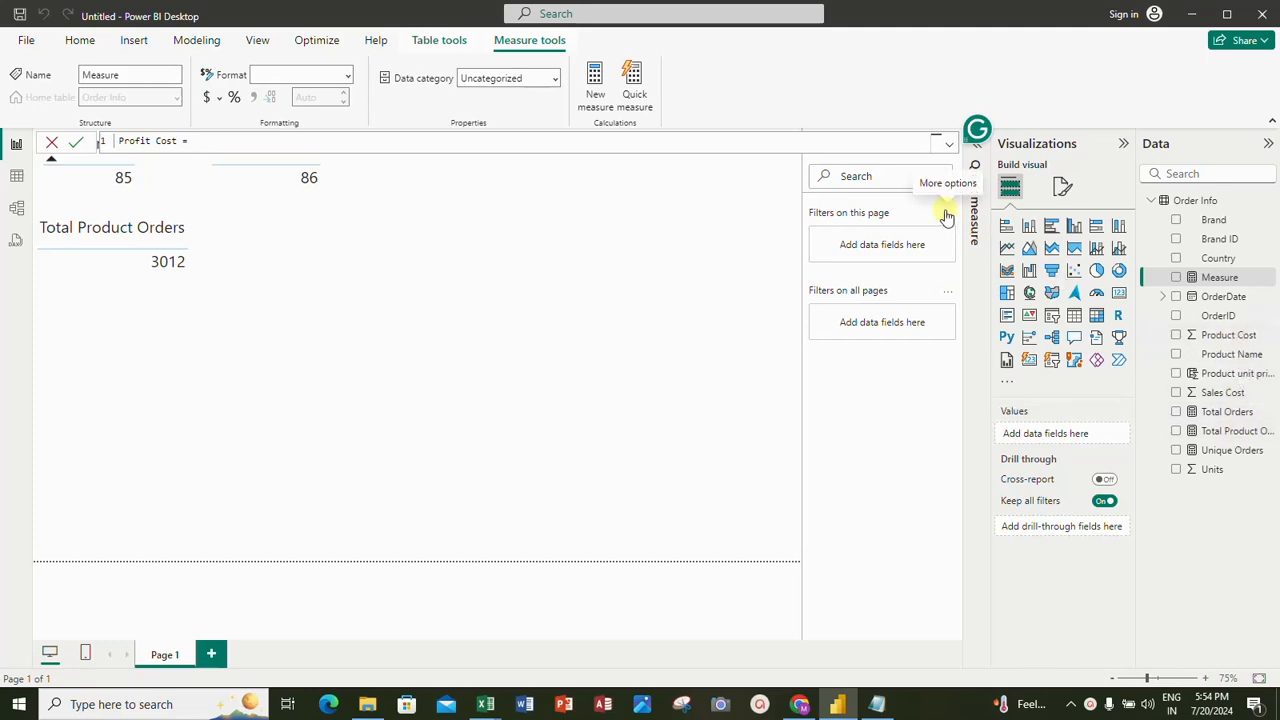
text(sum()
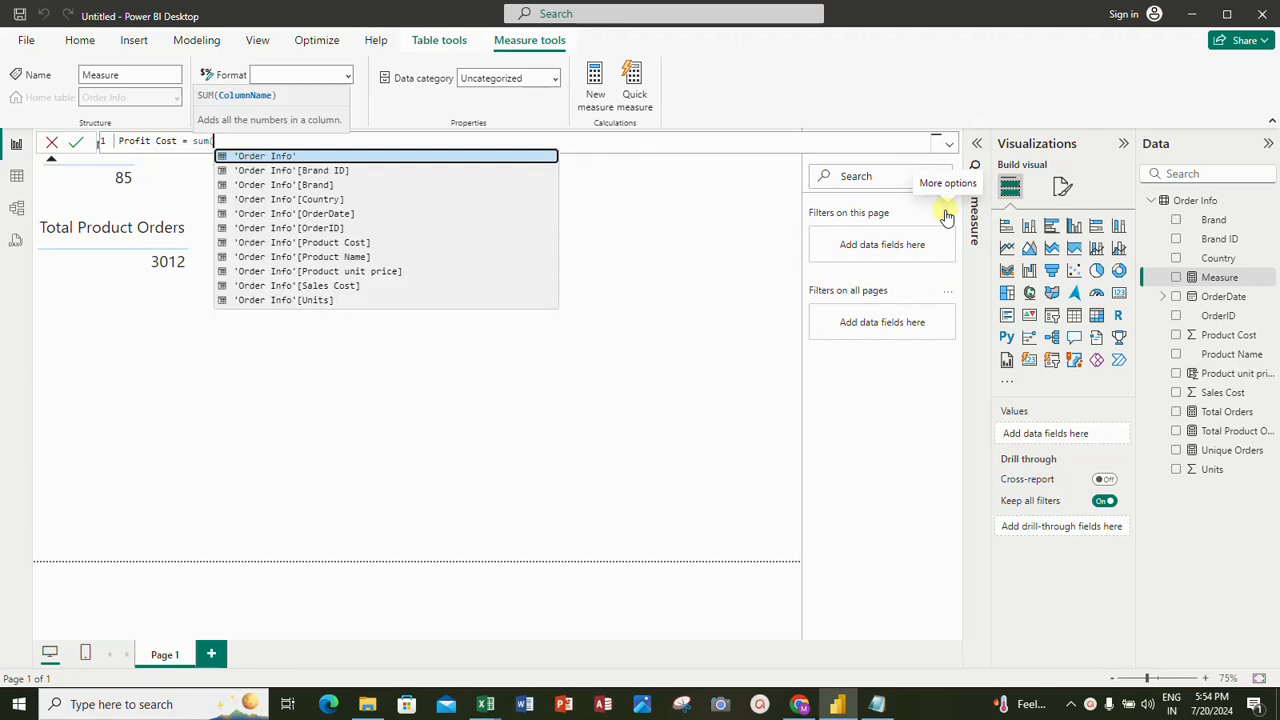
text(sa)
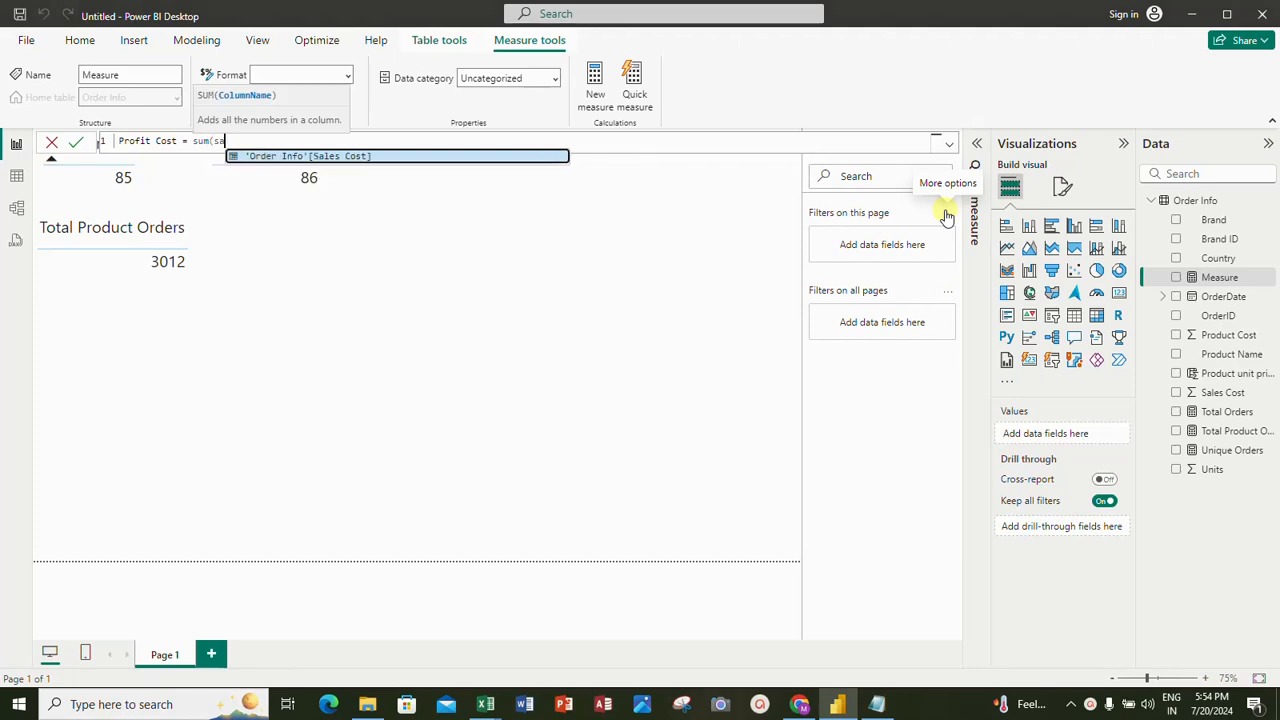
click(282, 158)
text())
key(Return)
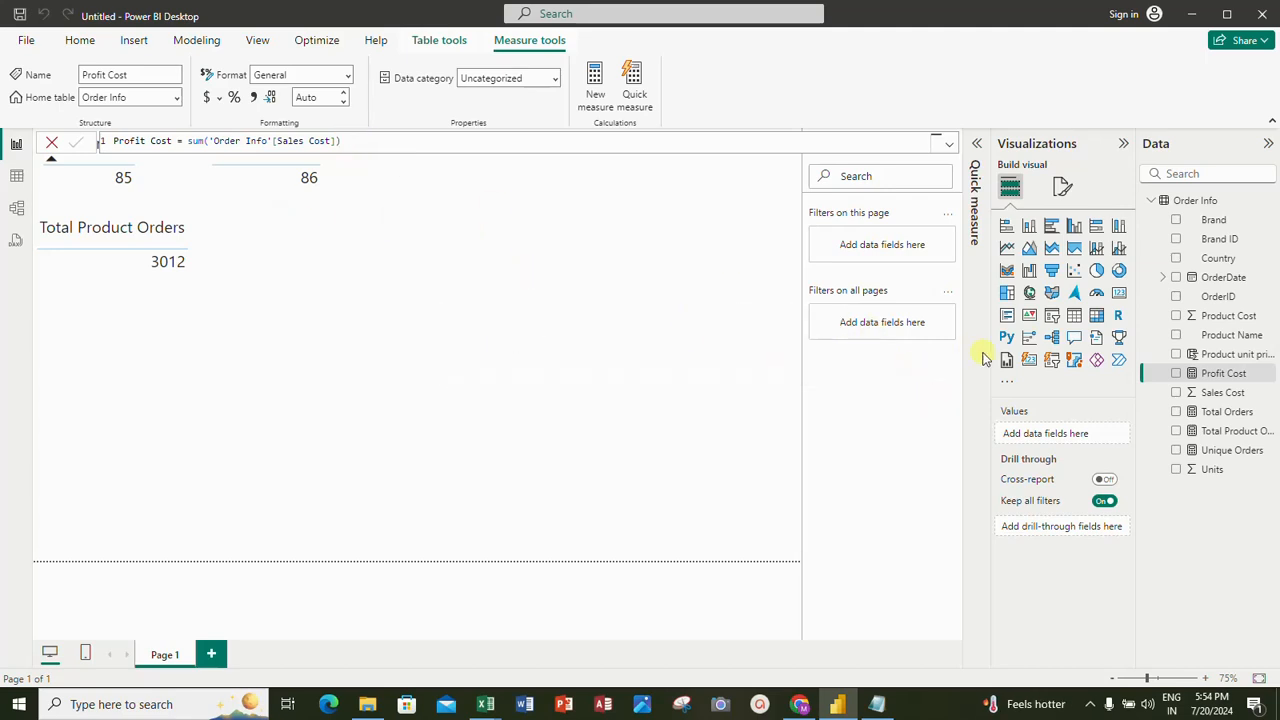
Delete the Profit Cost measure from the model.
right_click(1208, 378)
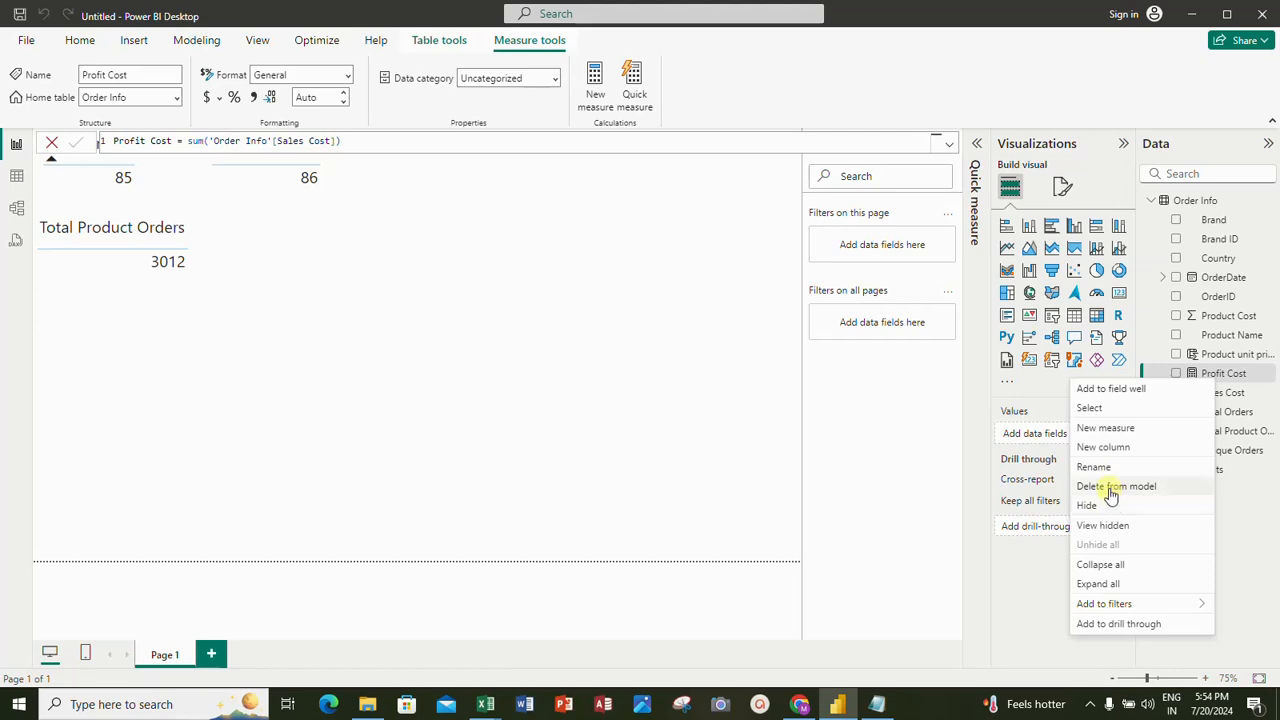
click(1110, 487)
click(729, 384)
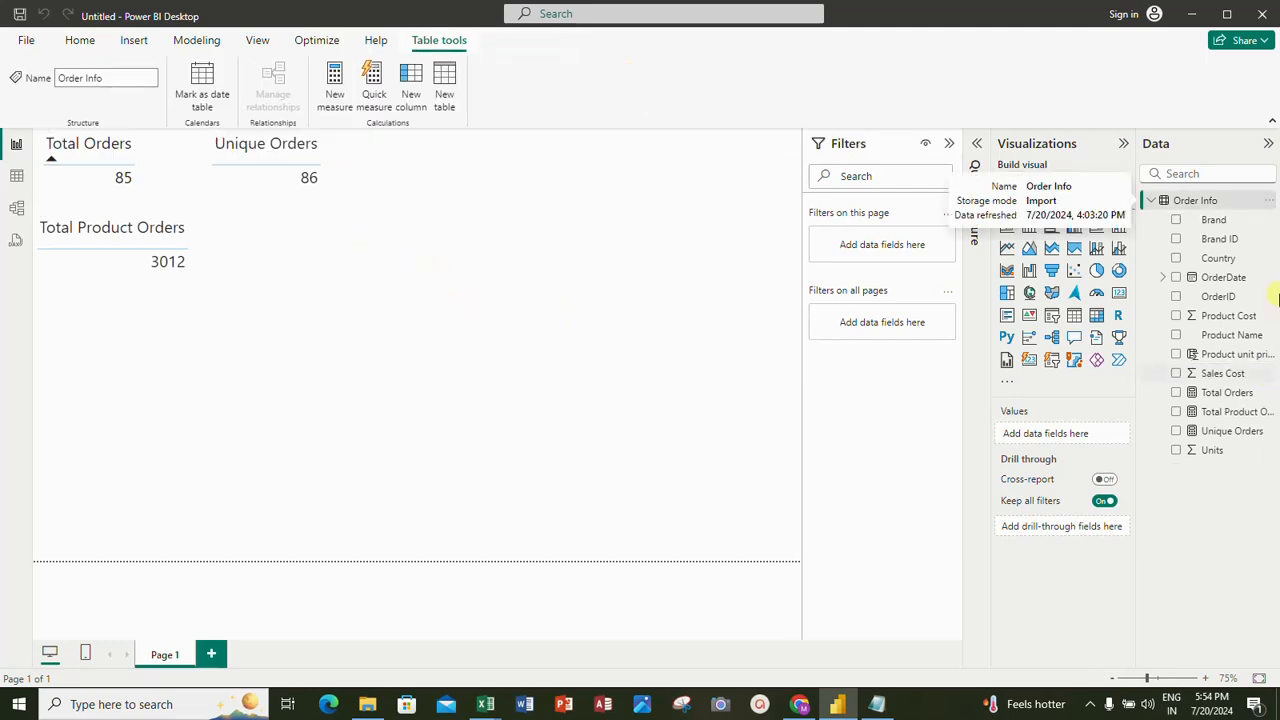
Create a new measure in the Order Info table and enter Profit Cost as its name in the formula.
click(1178, 200)
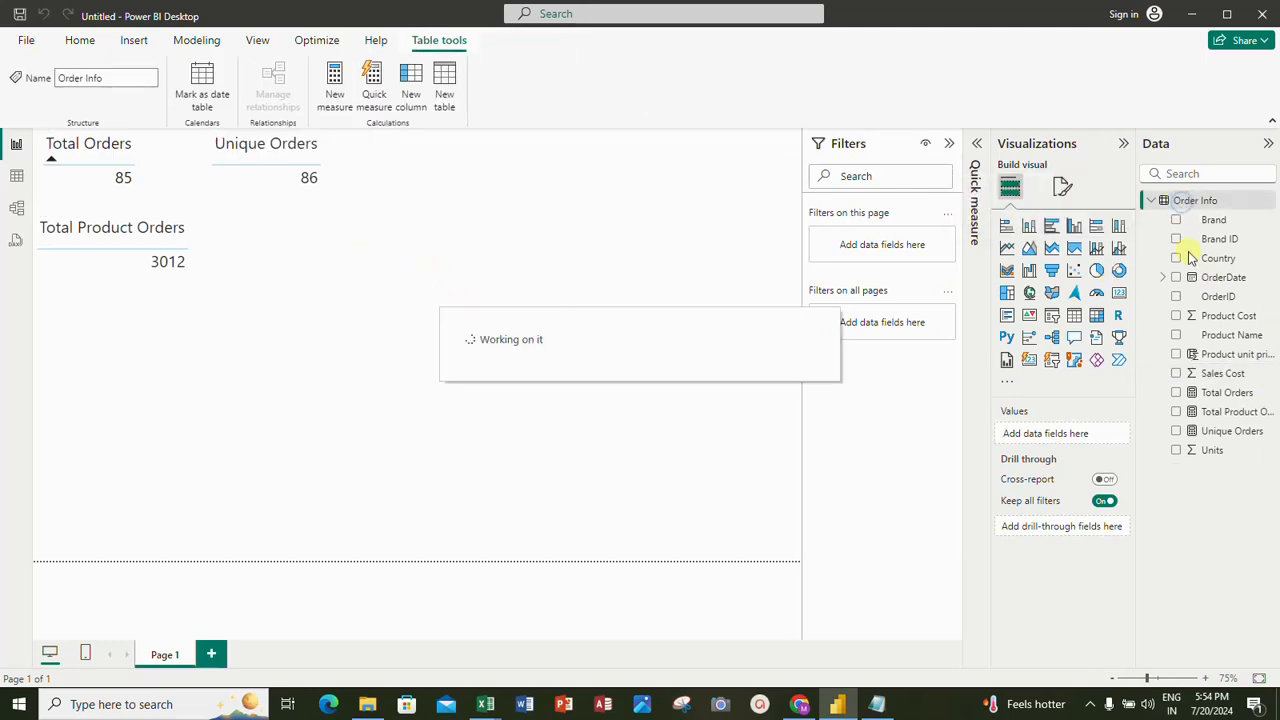
right_click(1186, 200)
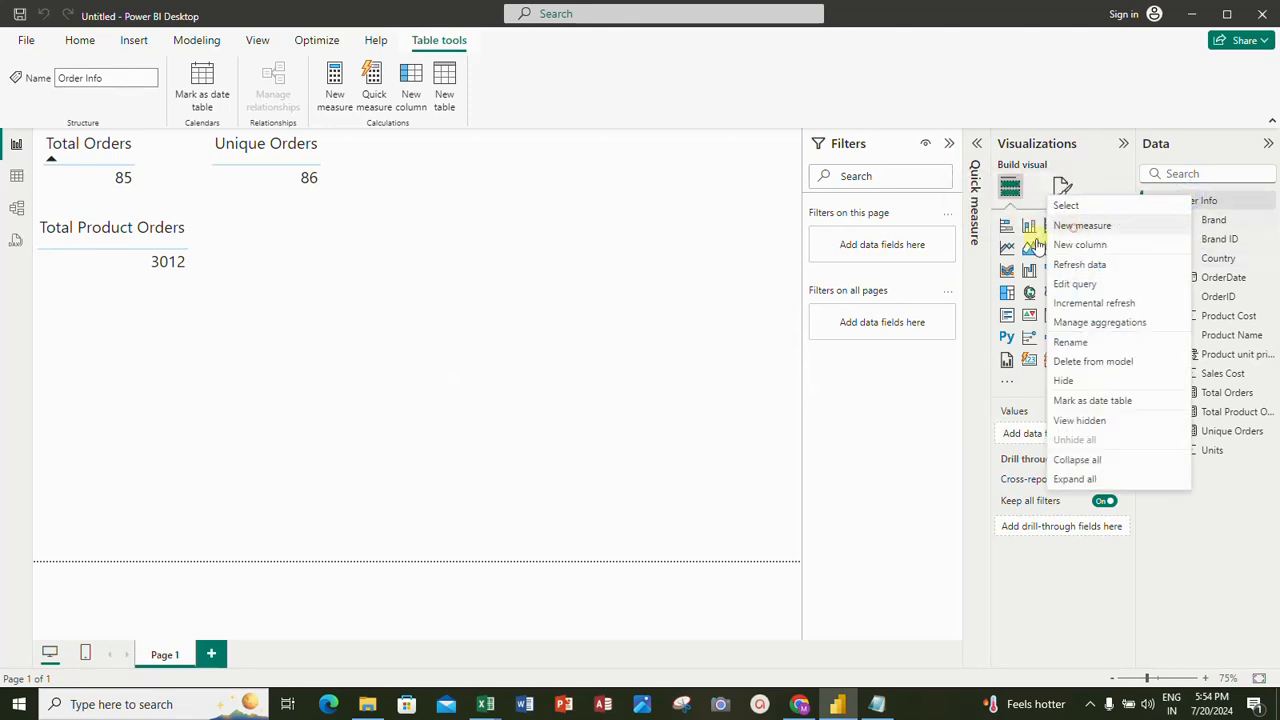
click(791, 245)
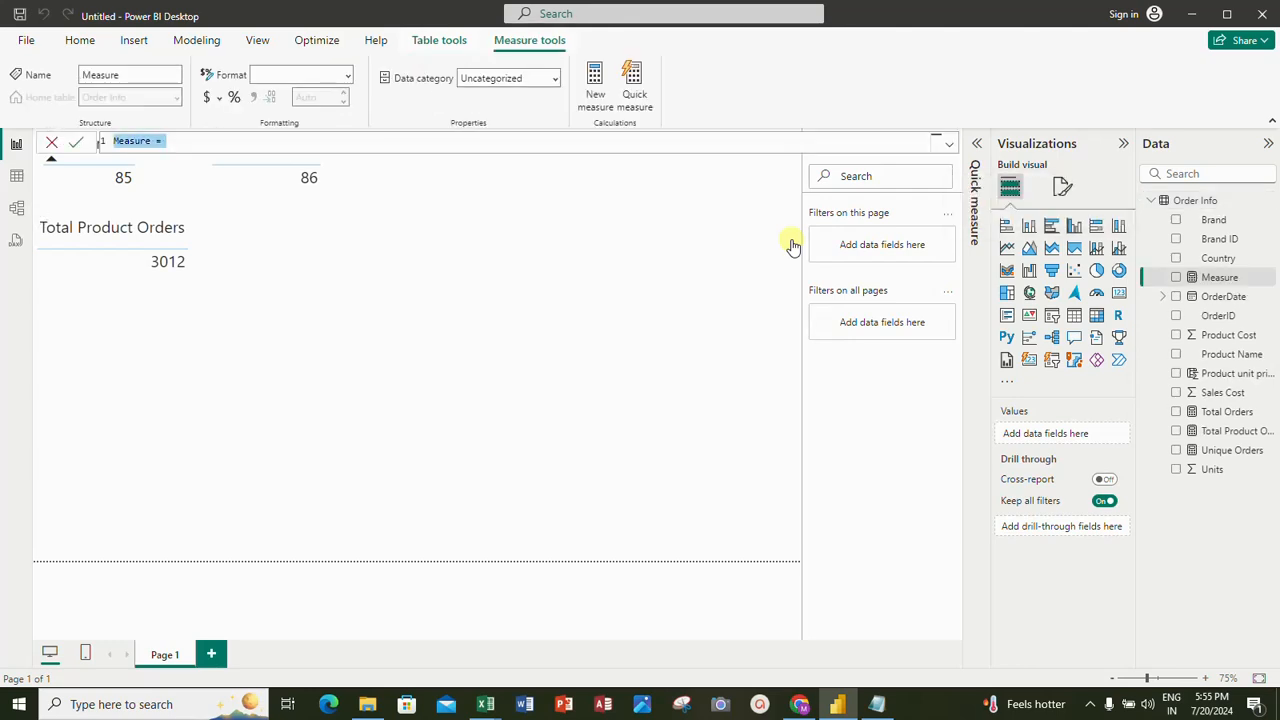
text(Profit)
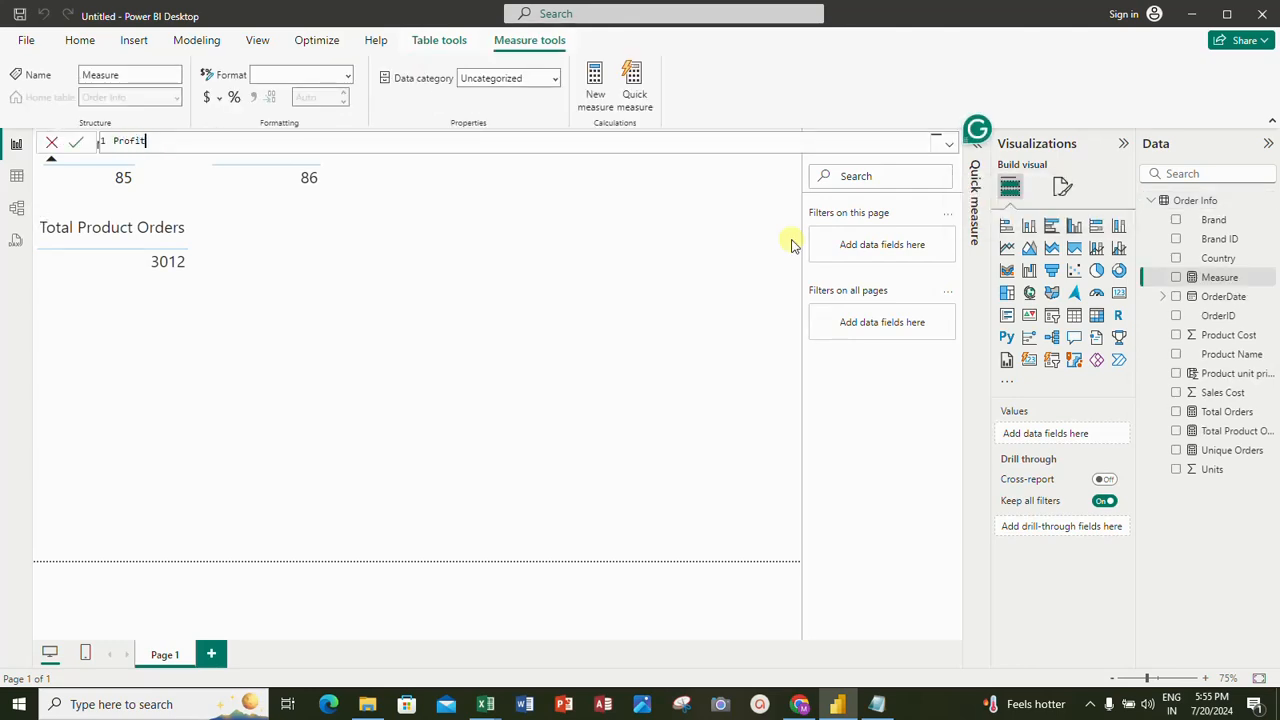
text( Cost)
key(Return)
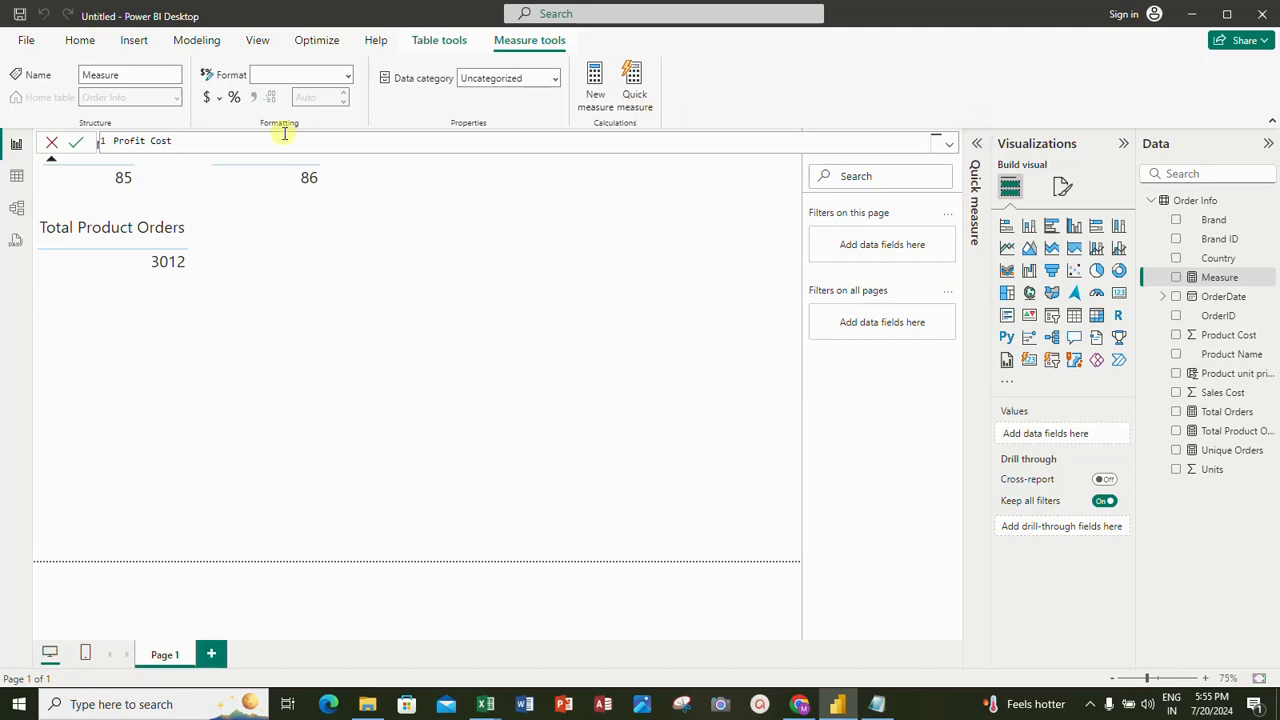
Start the Profit Cost measure's expression with sum('Order Info'[Sales Cost]).
click(213, 147)
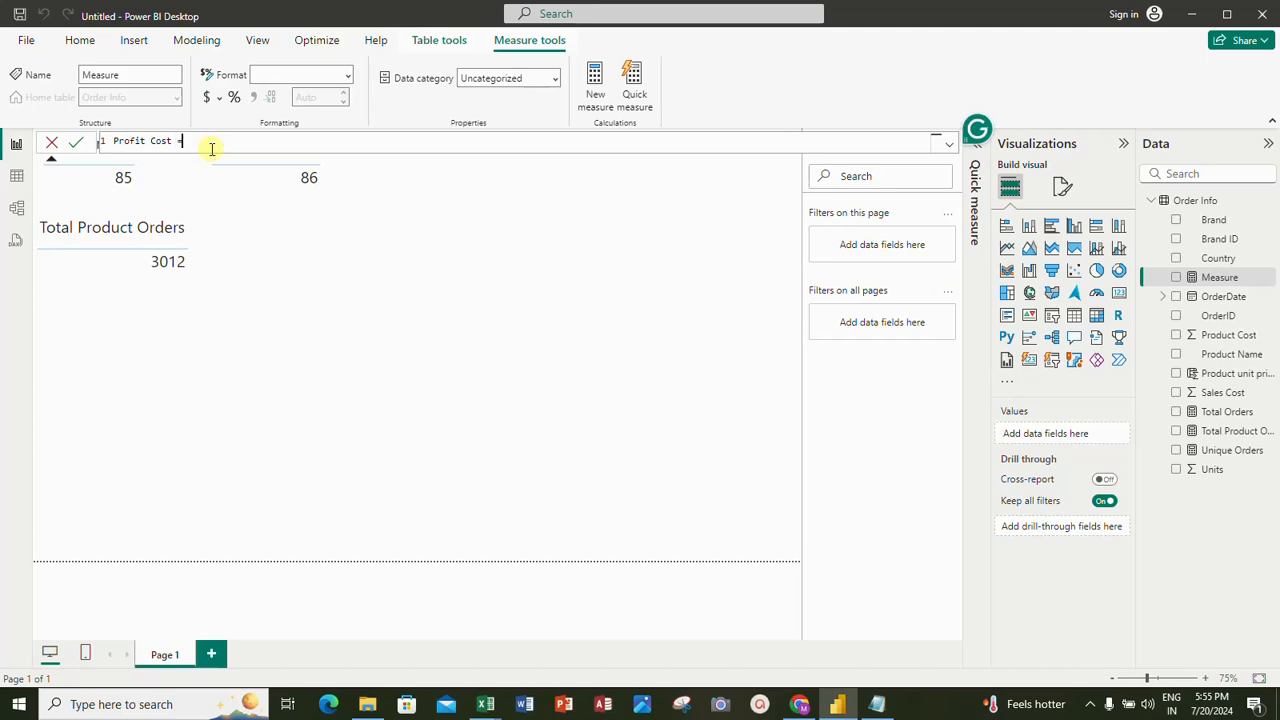
text(= sum()
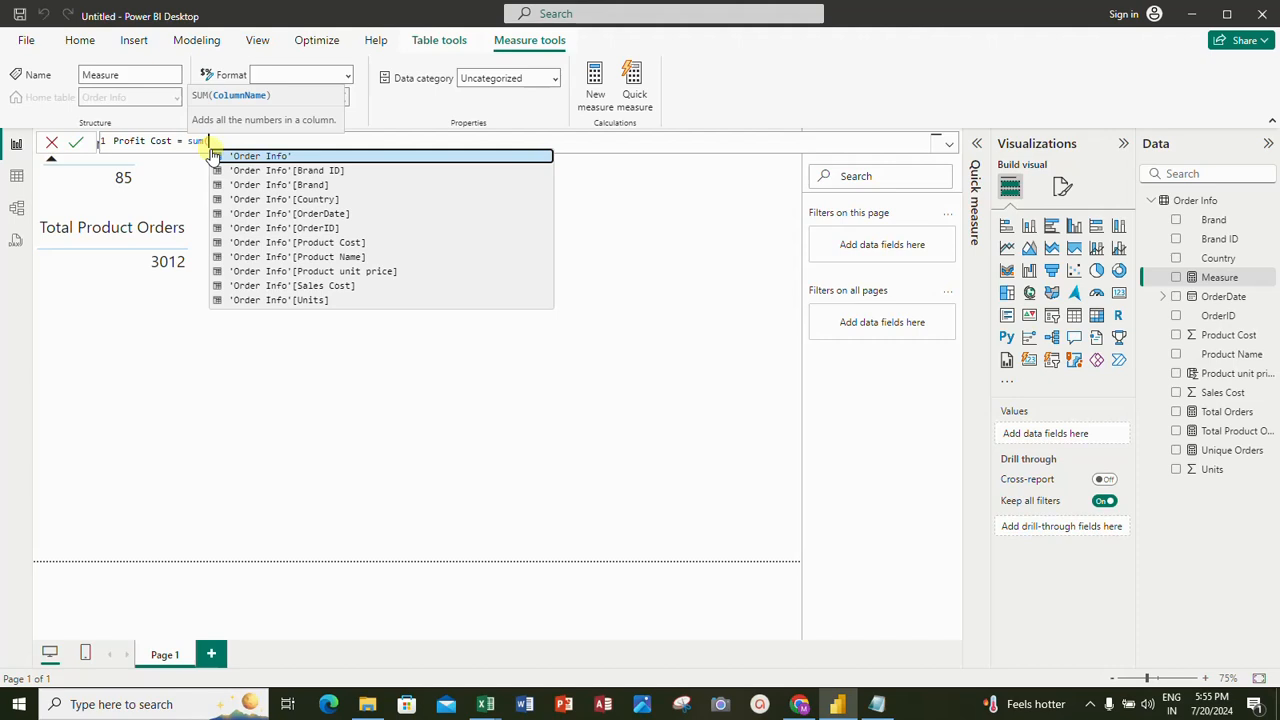
text(sa)
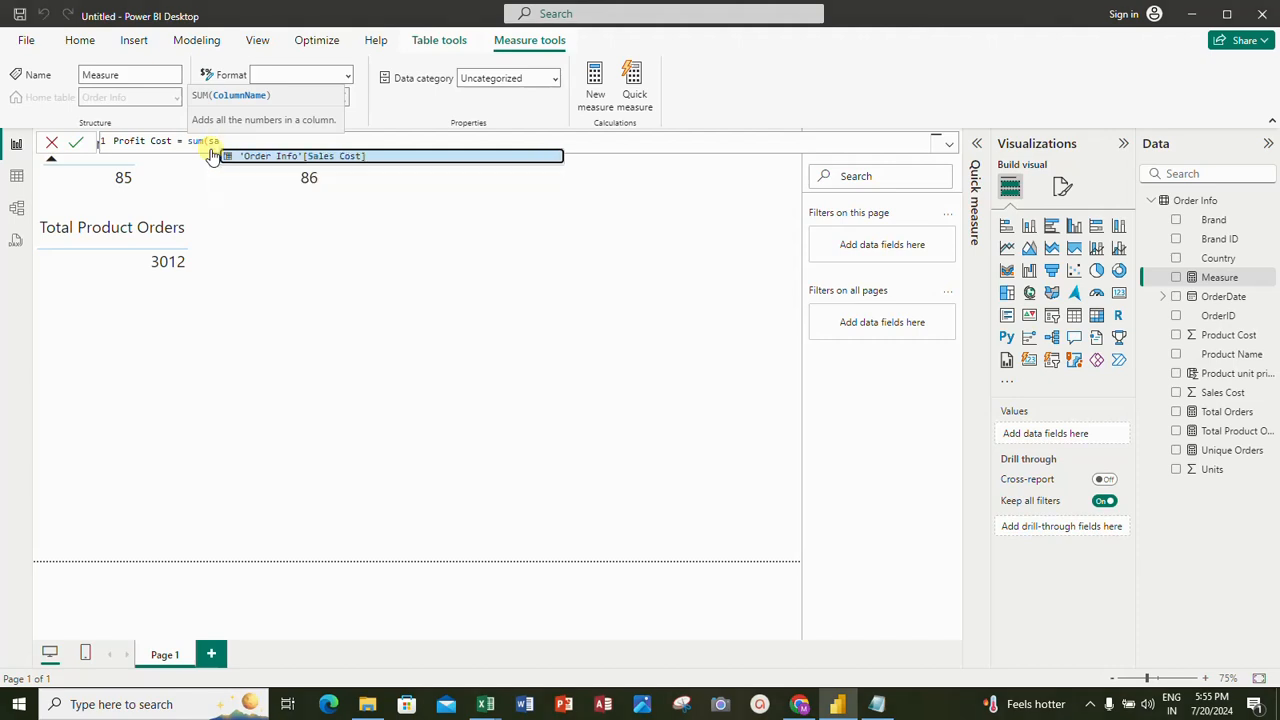
click(277, 156)
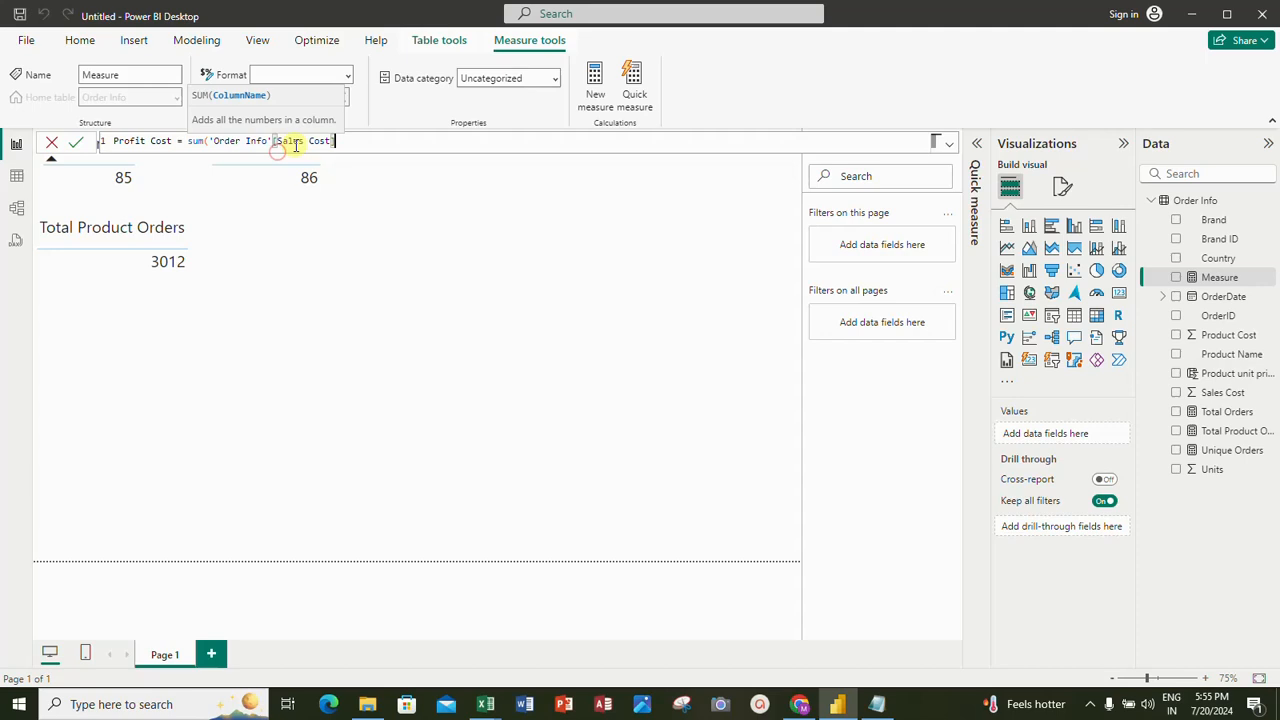
click(356, 139)
text())
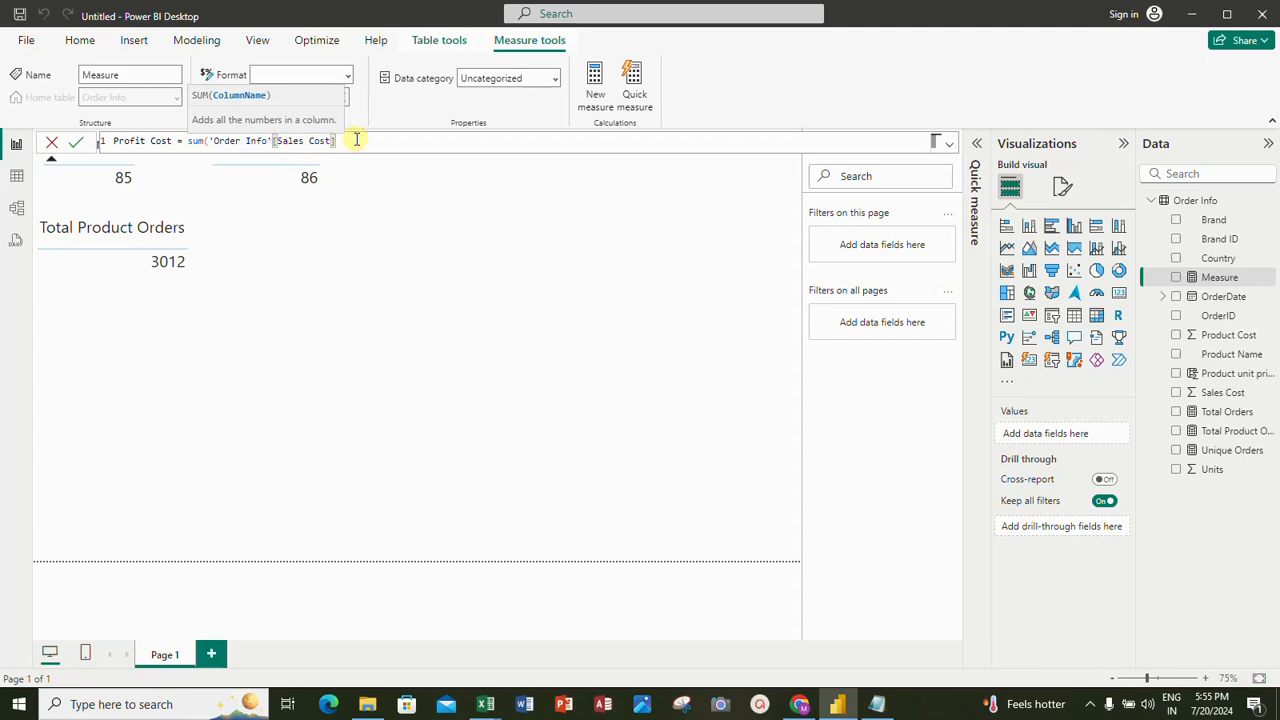
text() )
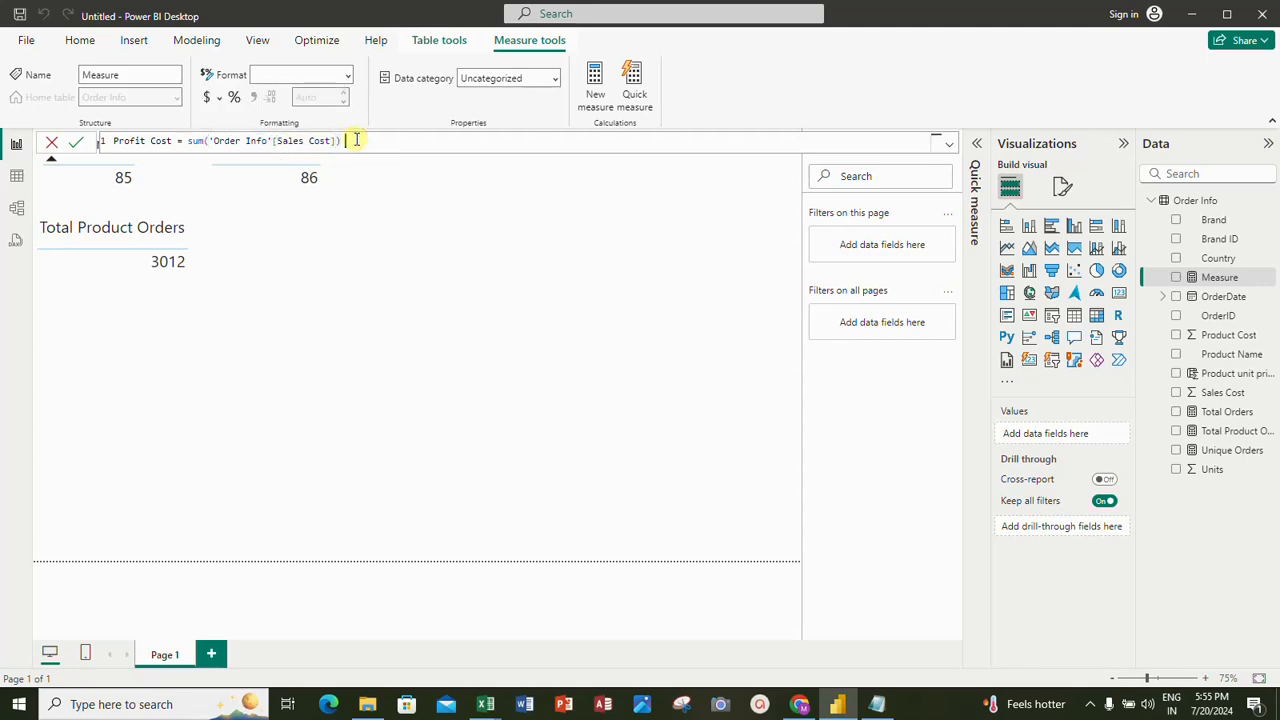
Subtract sum('Order Info'[Product Cost]) in the Profit Cost formula and commit the measure.
text(- sum()
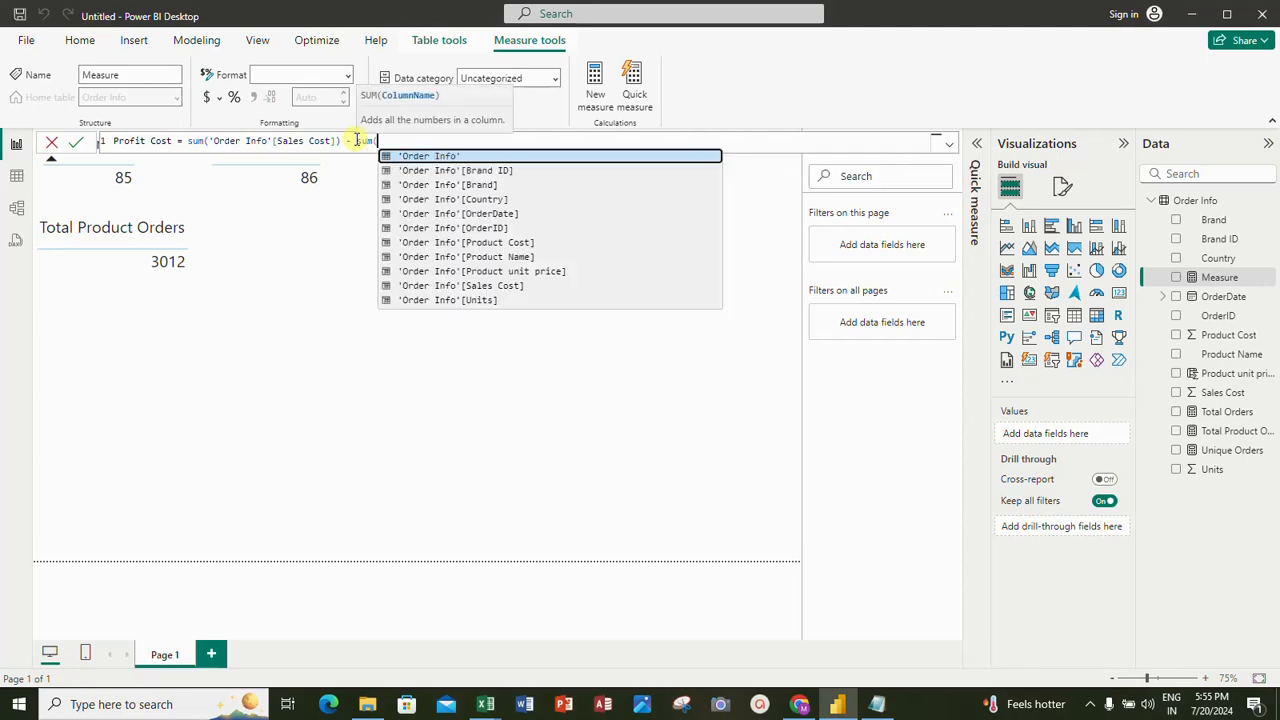
text(pro)
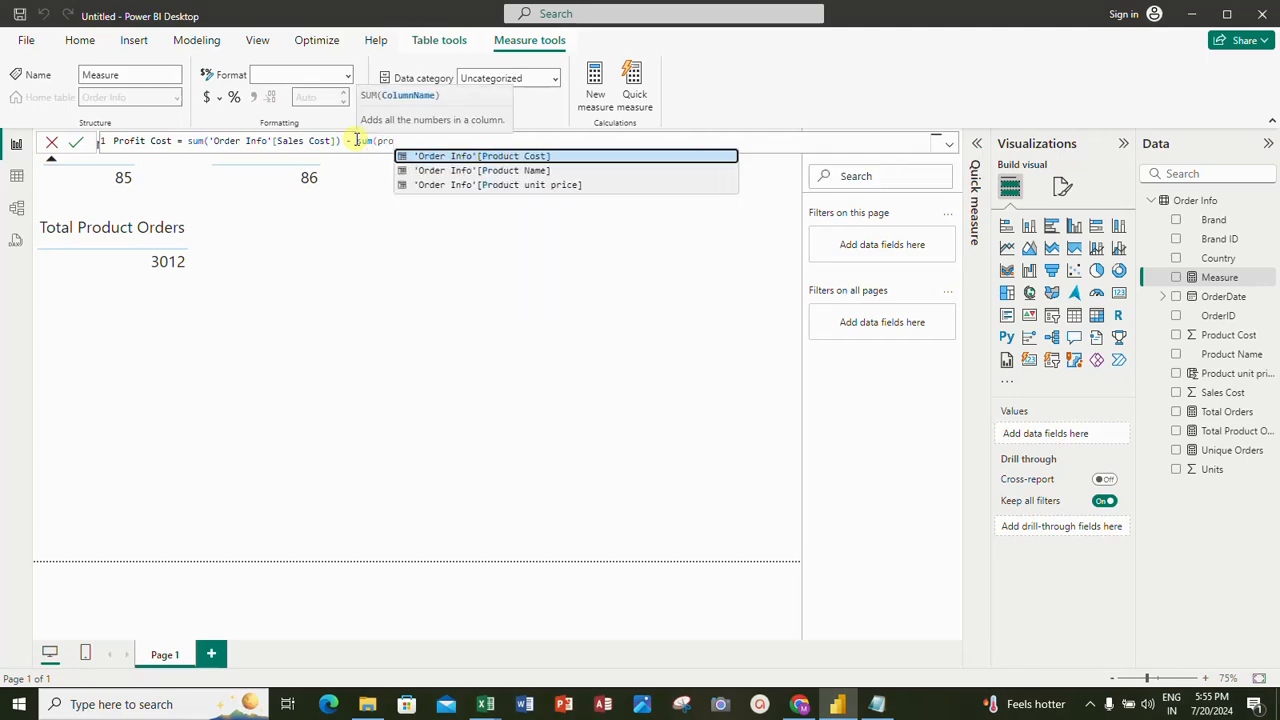
click(498, 158)
text())
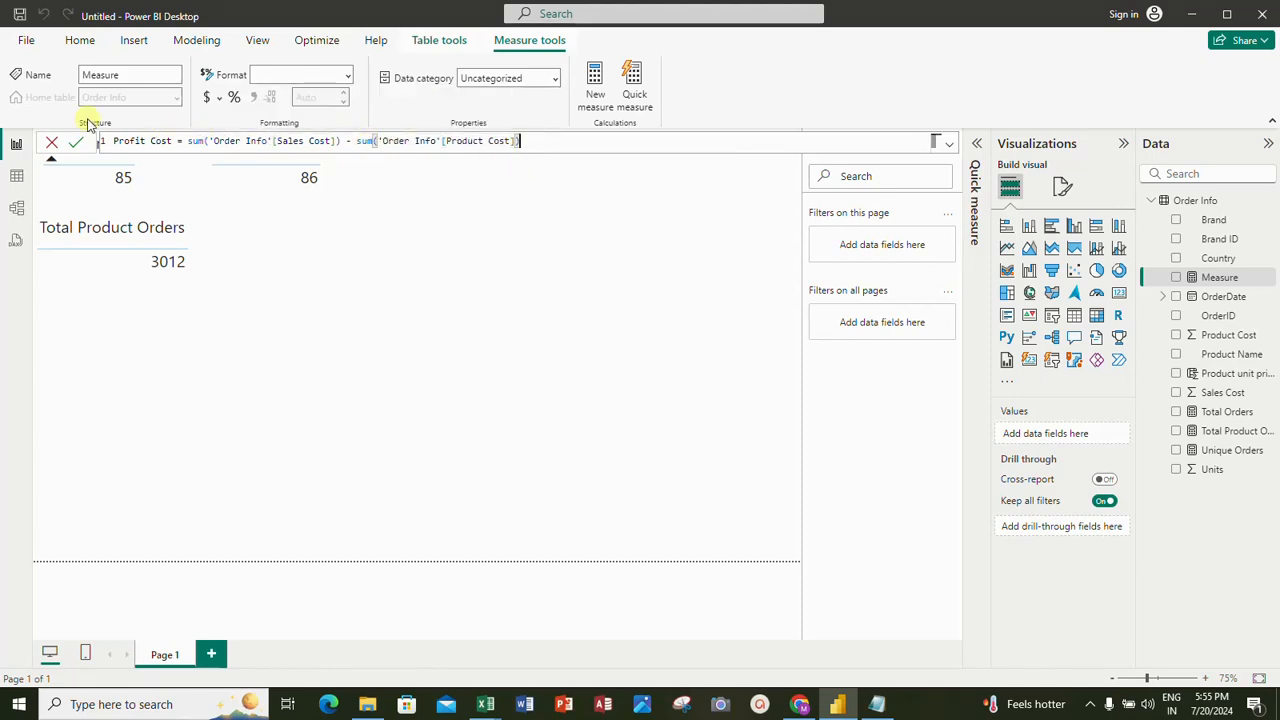
click(77, 143)
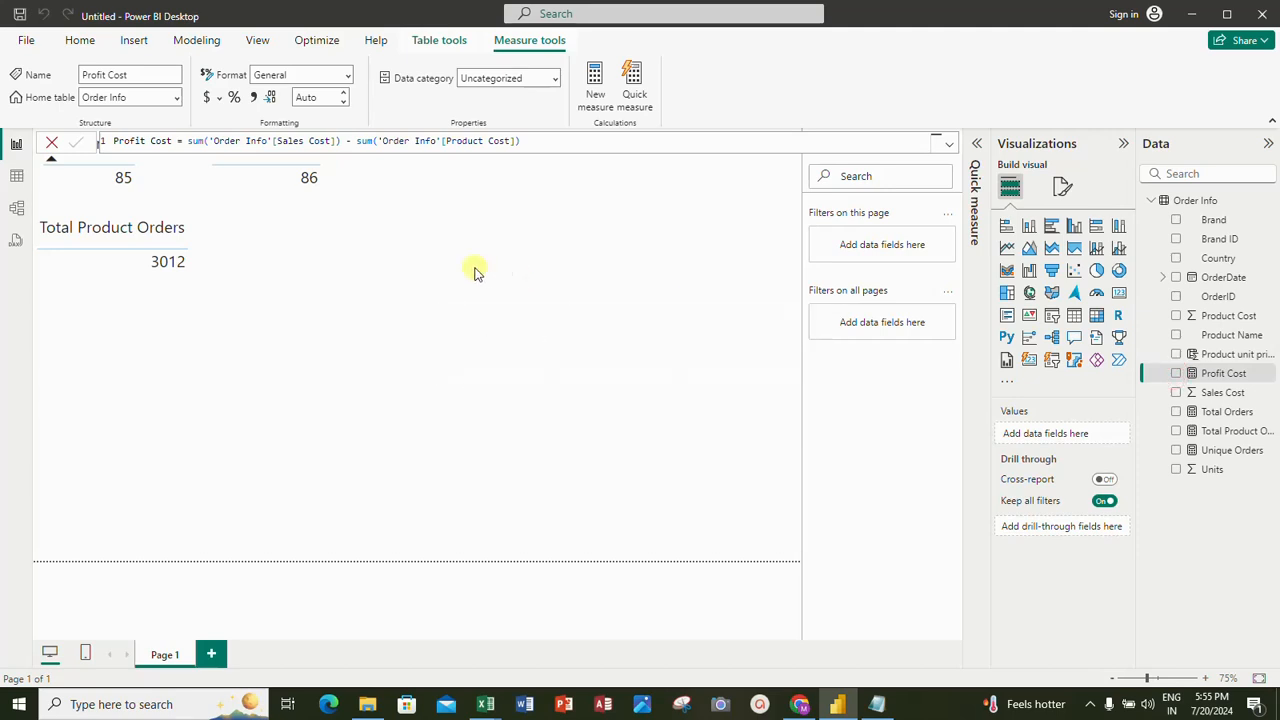
Add the Profit Cost measure to the report page as a table visual and shrink the visual.
click(1176, 374)
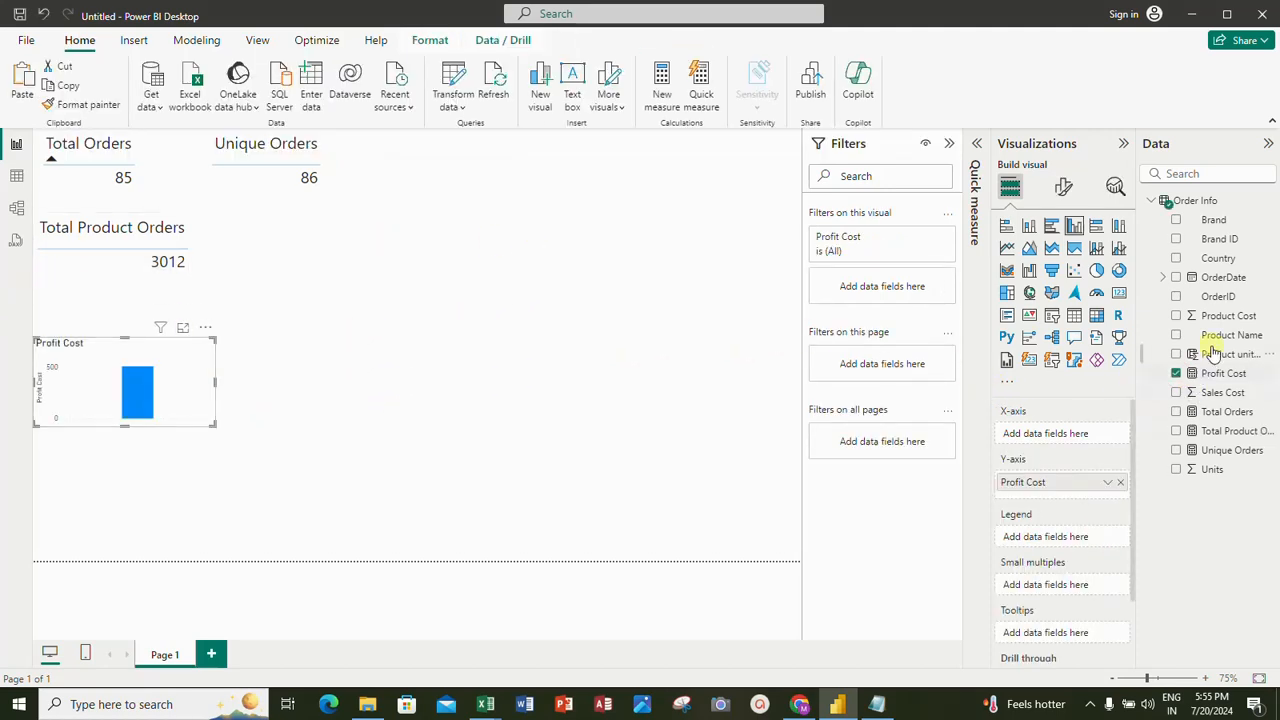
click(1074, 316)
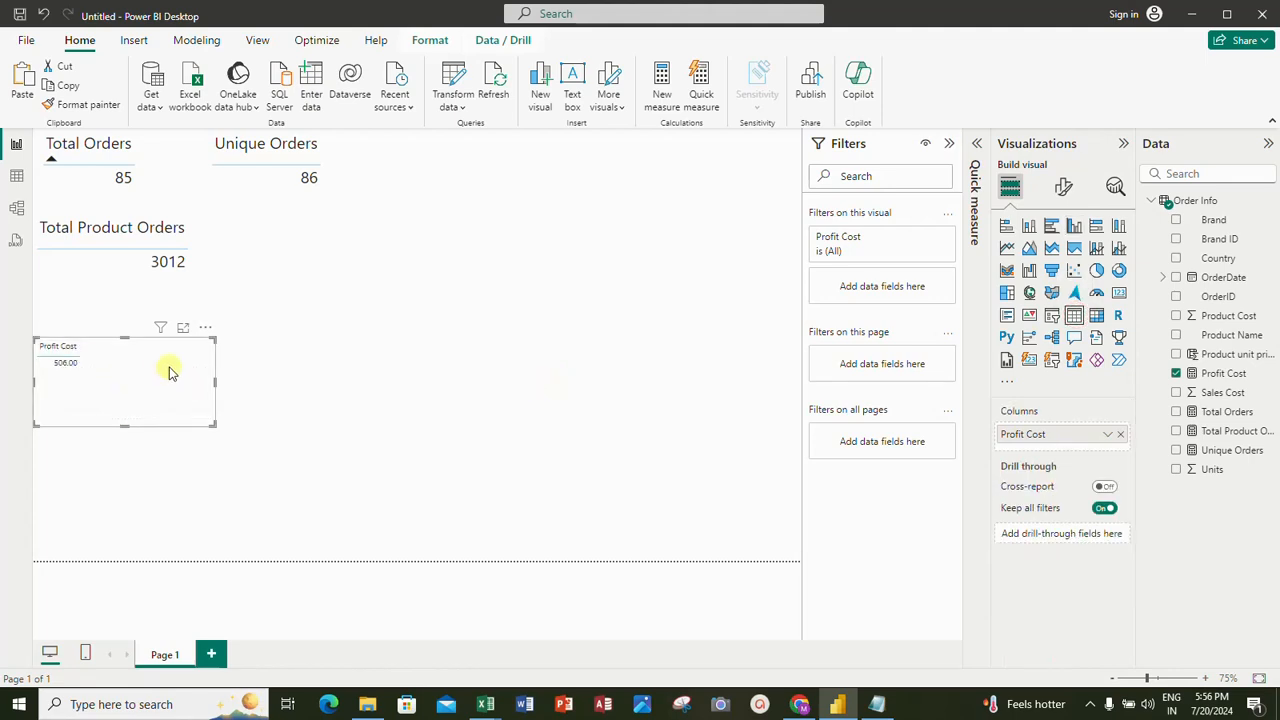
click(212, 424)
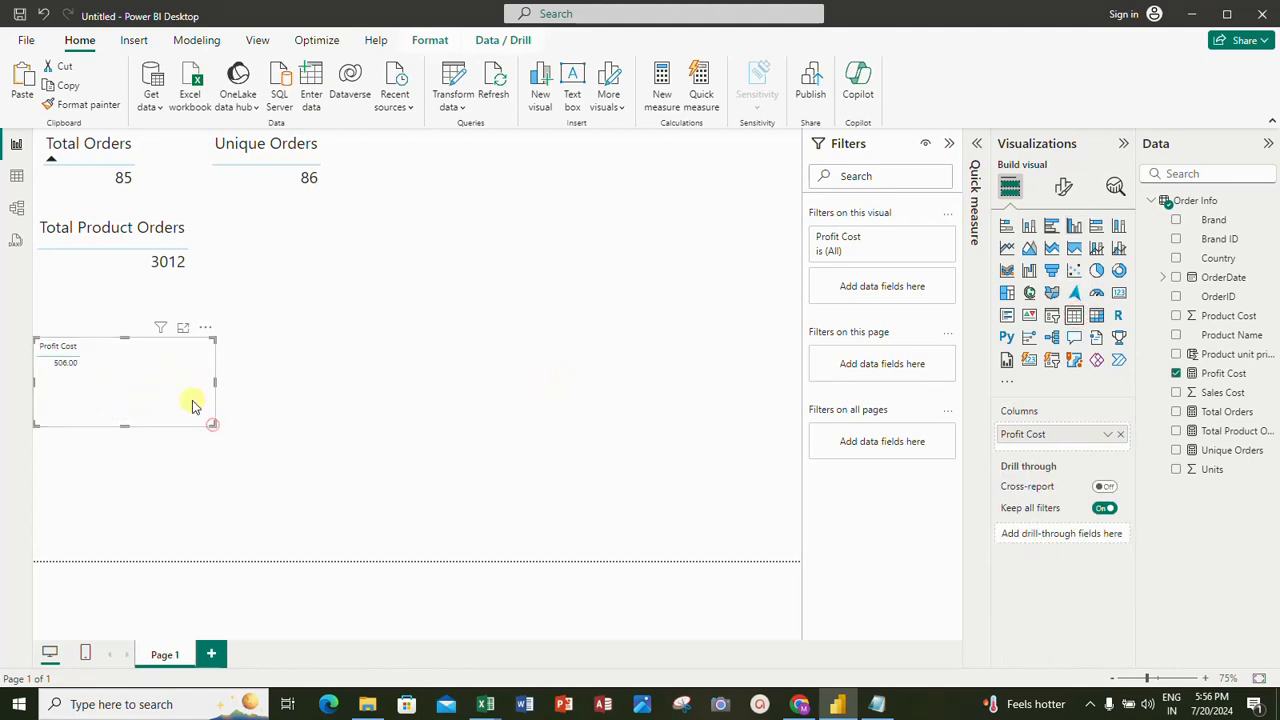
drag(193, 405, 175, 390)
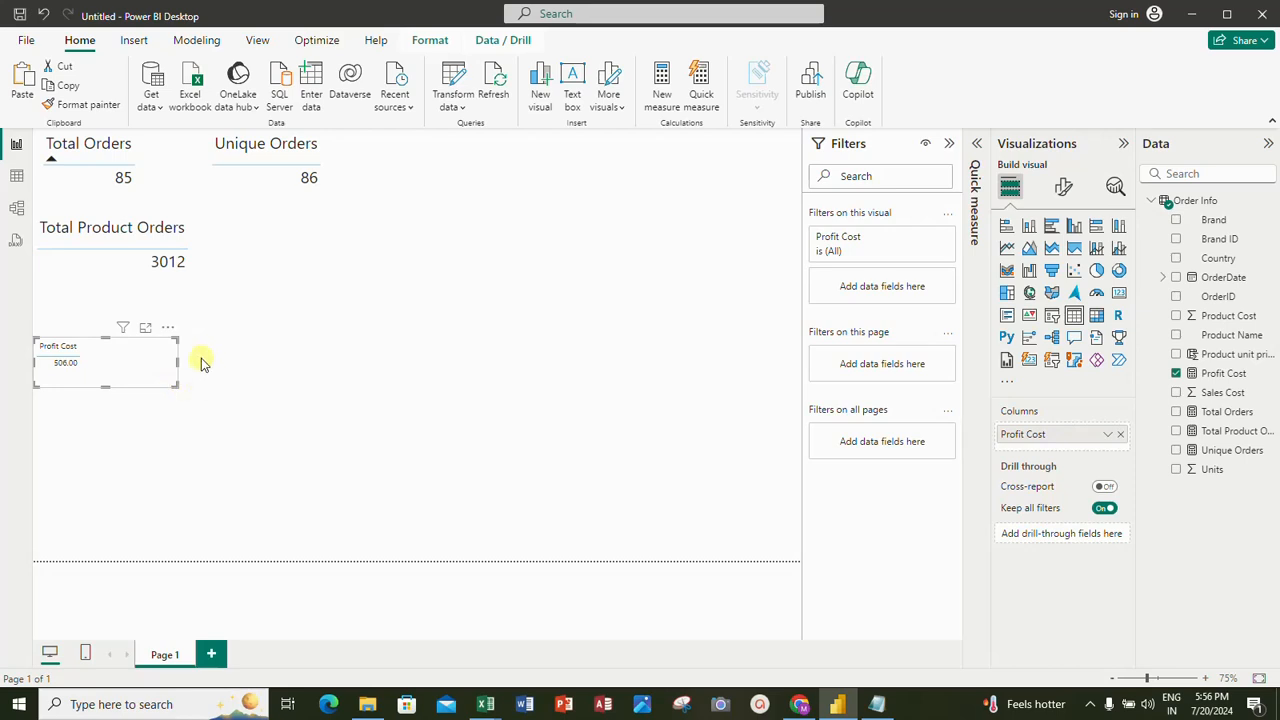
Copy the formatting of the Total Product Orders table onto the Profit Cost table.
click(206, 251)
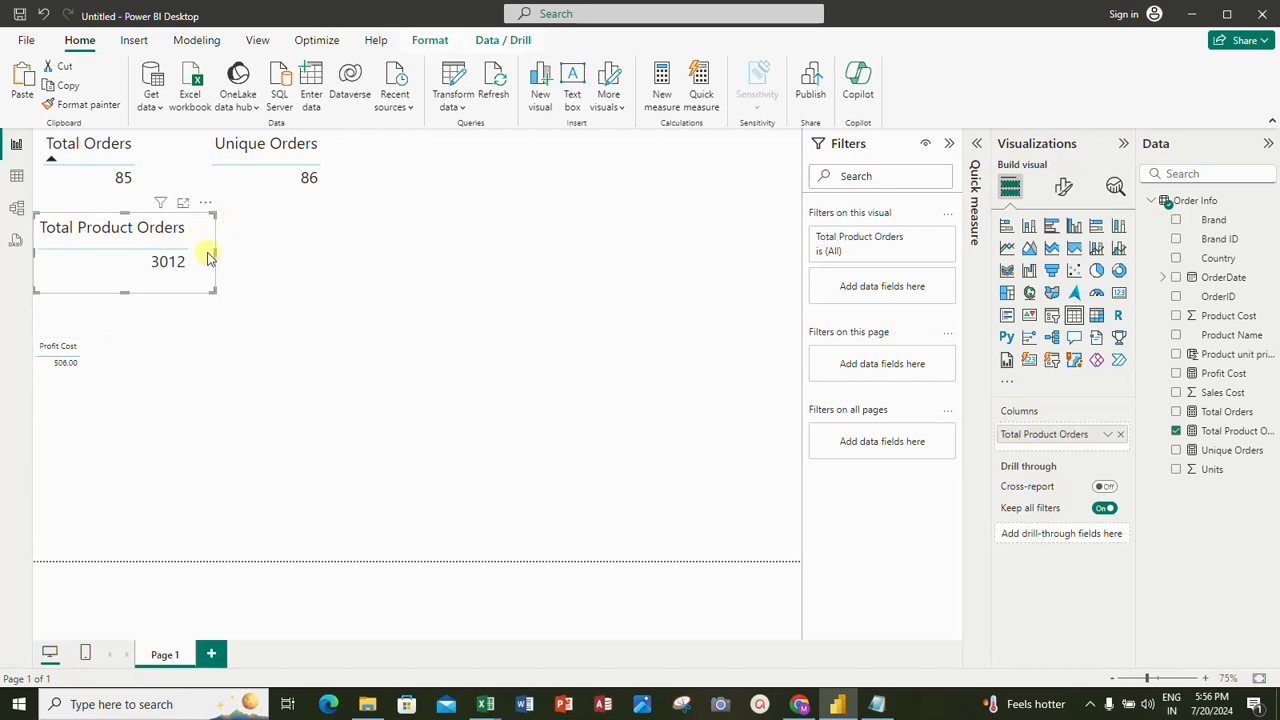
click(103, 108)
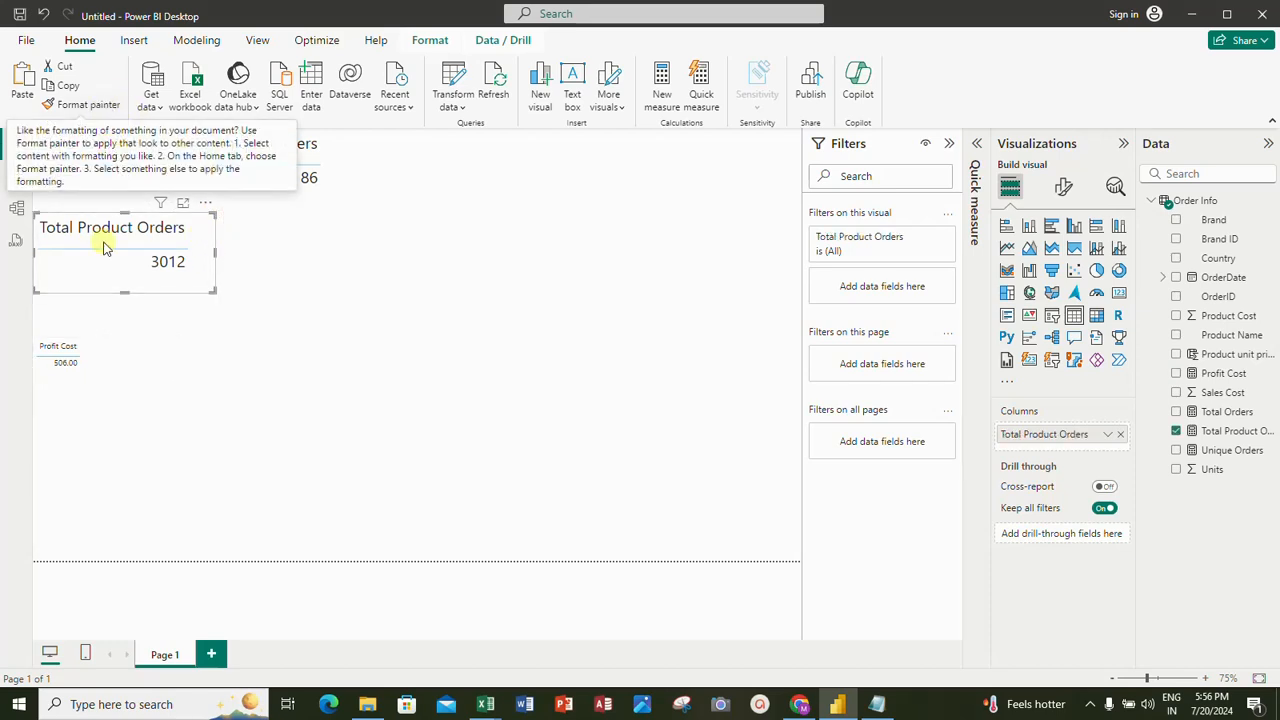
click(150, 360)
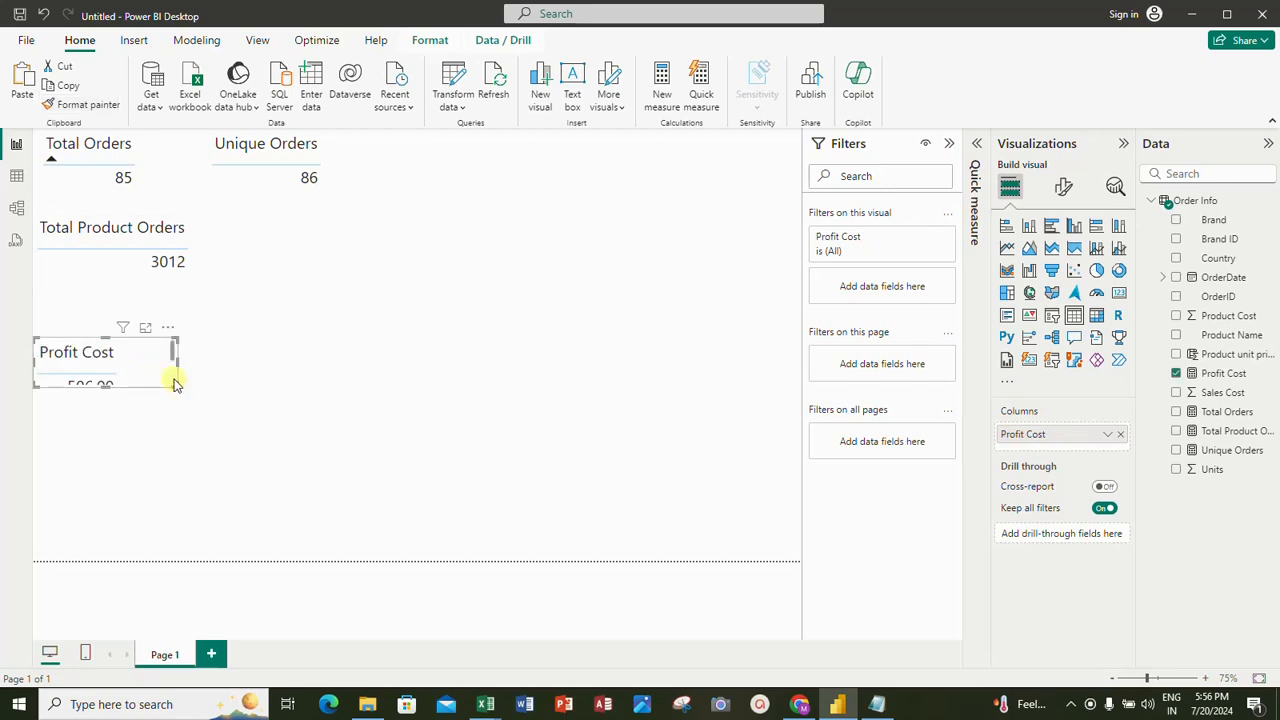
Resize the Profit Cost table so its heading and value fit without a scrollbar, and deselect it.
drag(177, 361, 253, 365)
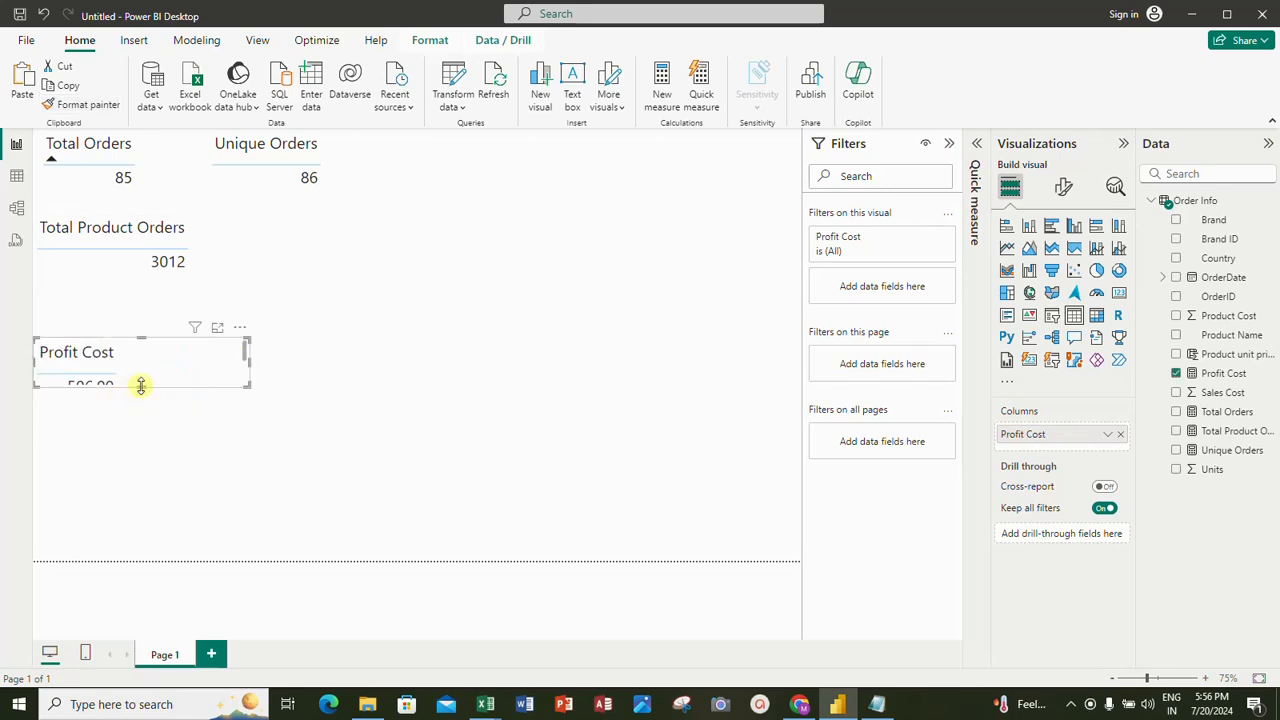
drag(141, 388, 141, 443)
drag(251, 443, 182, 415)
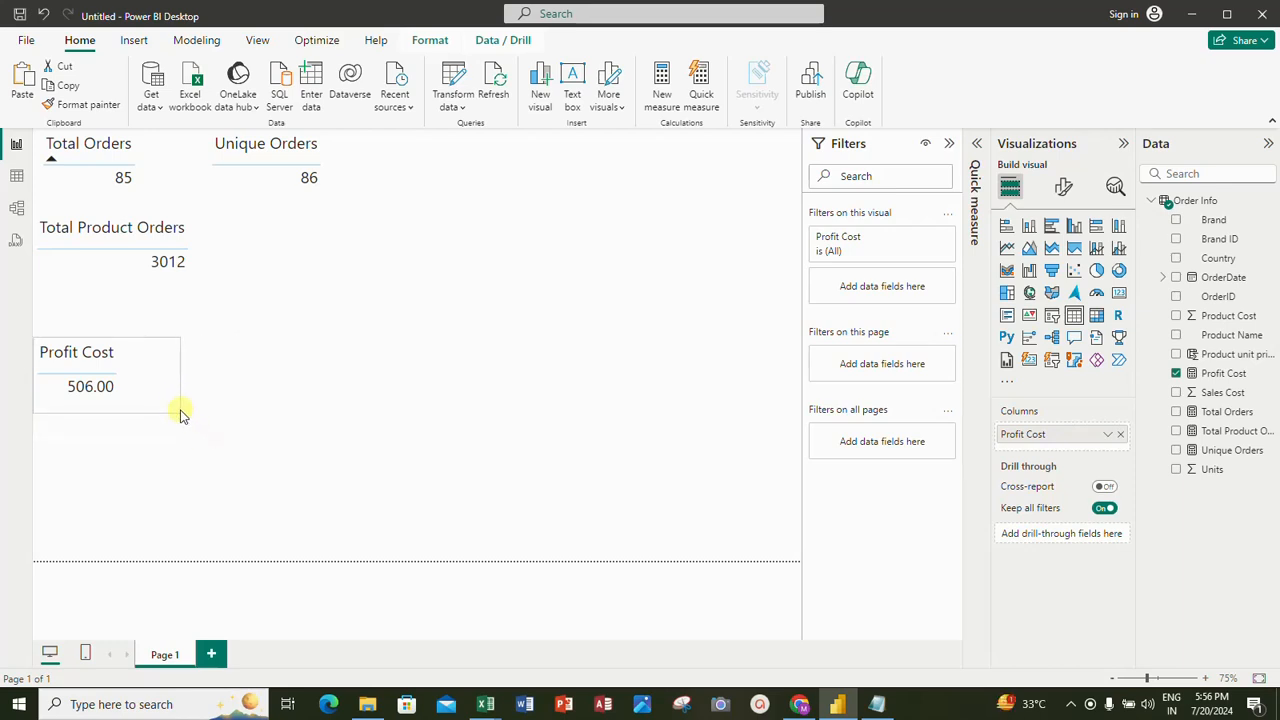
click(284, 347)
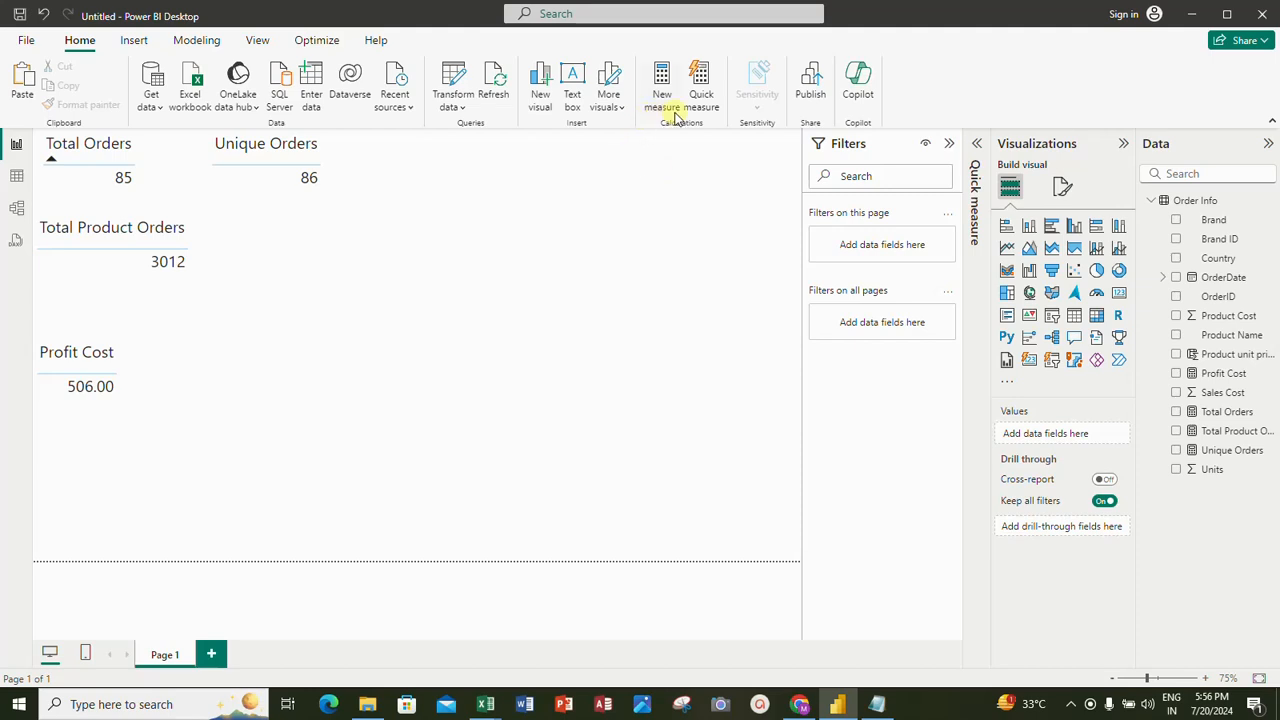
Start a quick measure and choose Subtraction from the mathematical operations as its calculation.
click(703, 88)
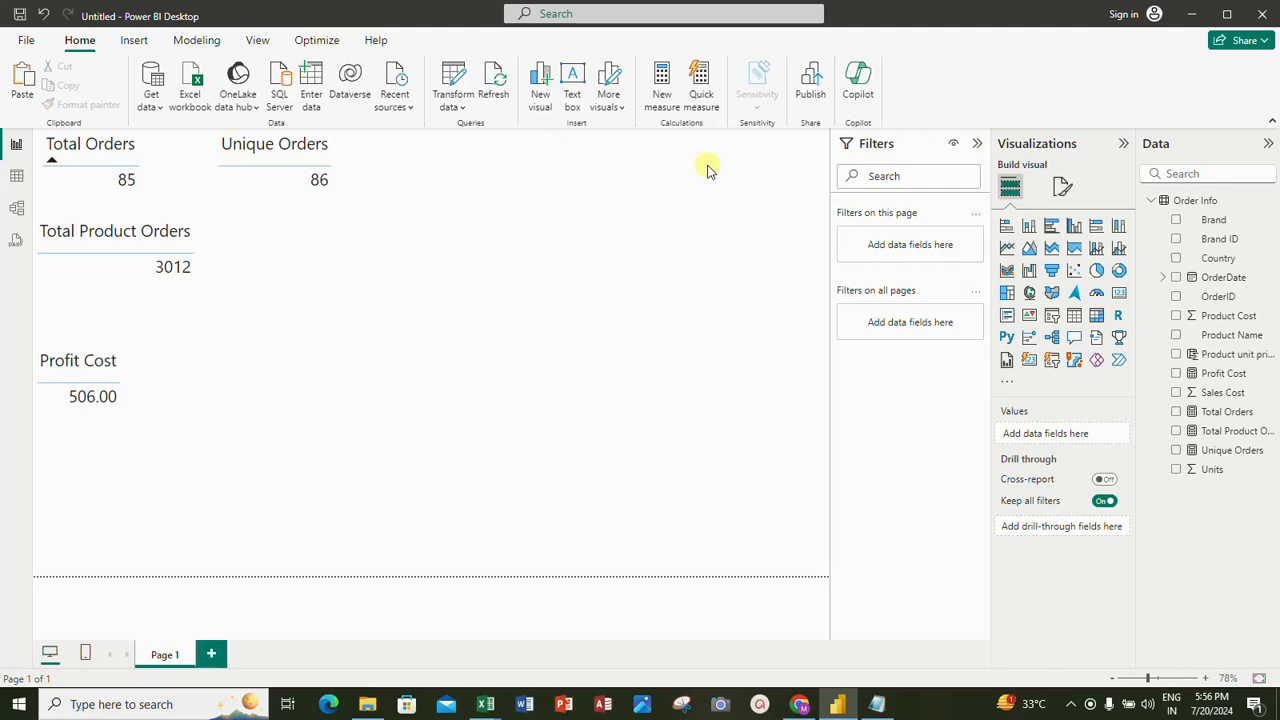
click(703, 97)
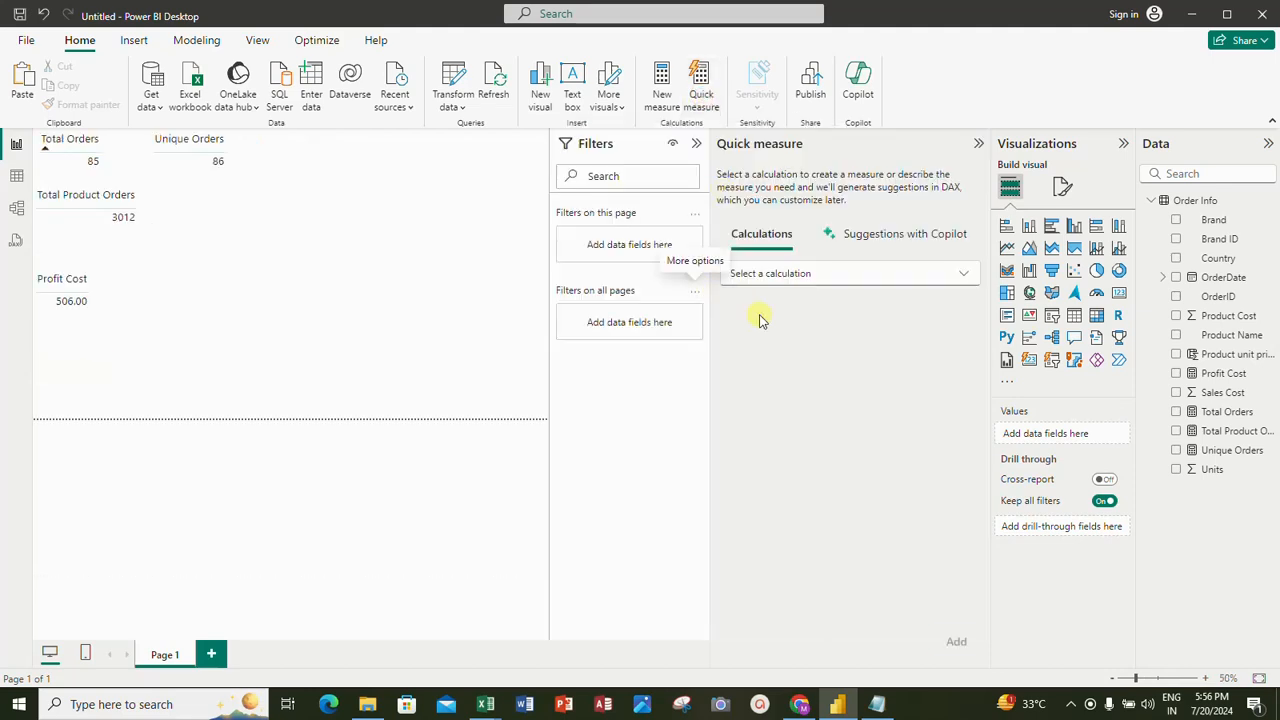
click(843, 276)
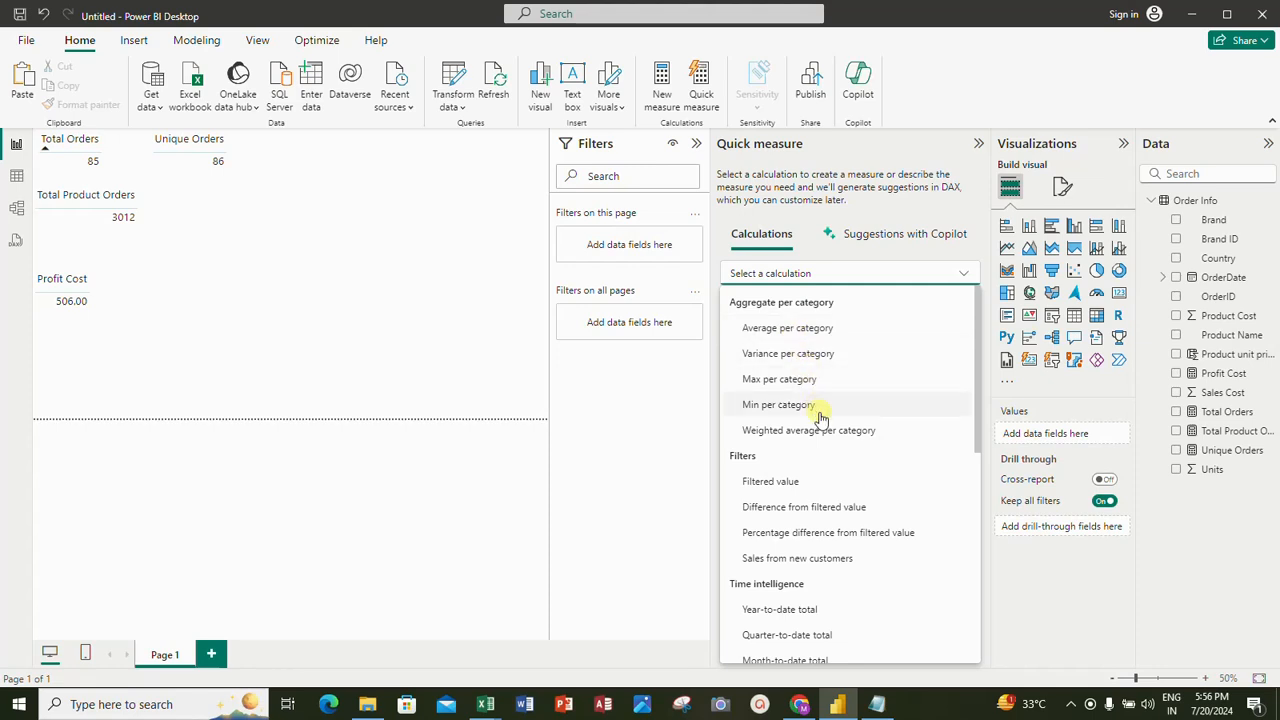
scroll(832, 461, down, 3)
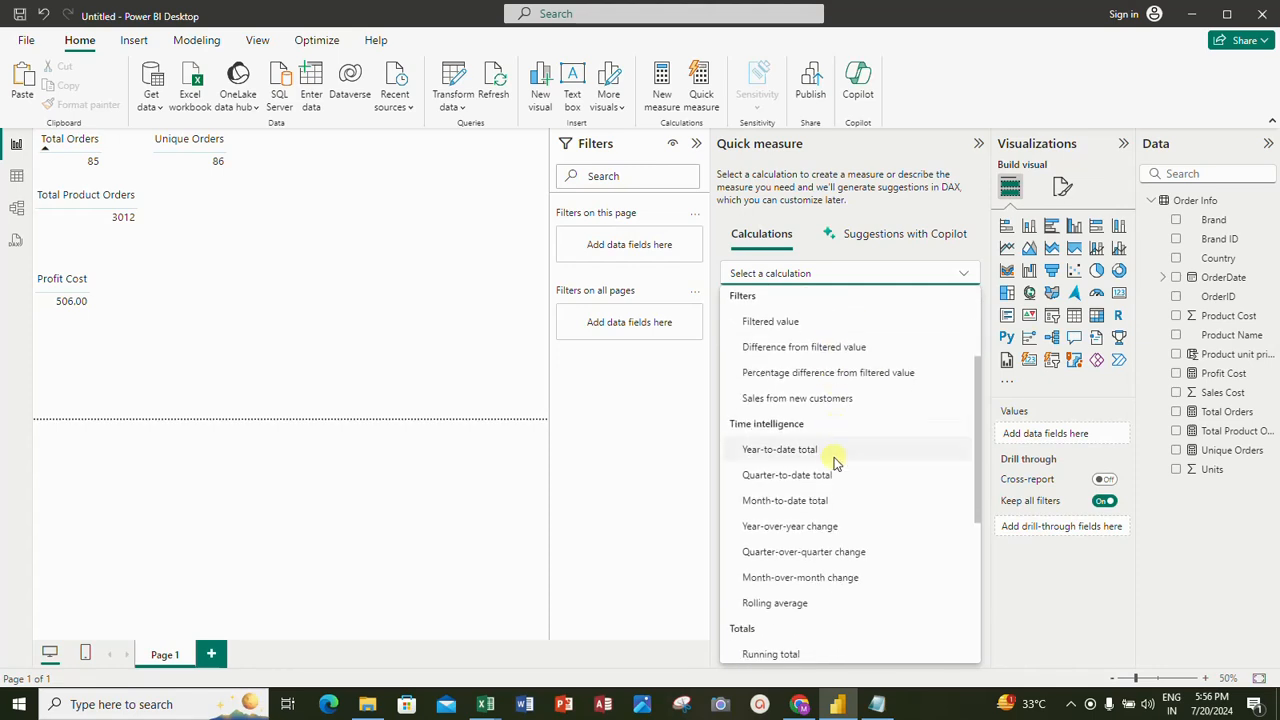
scroll(830, 465, down, 3)
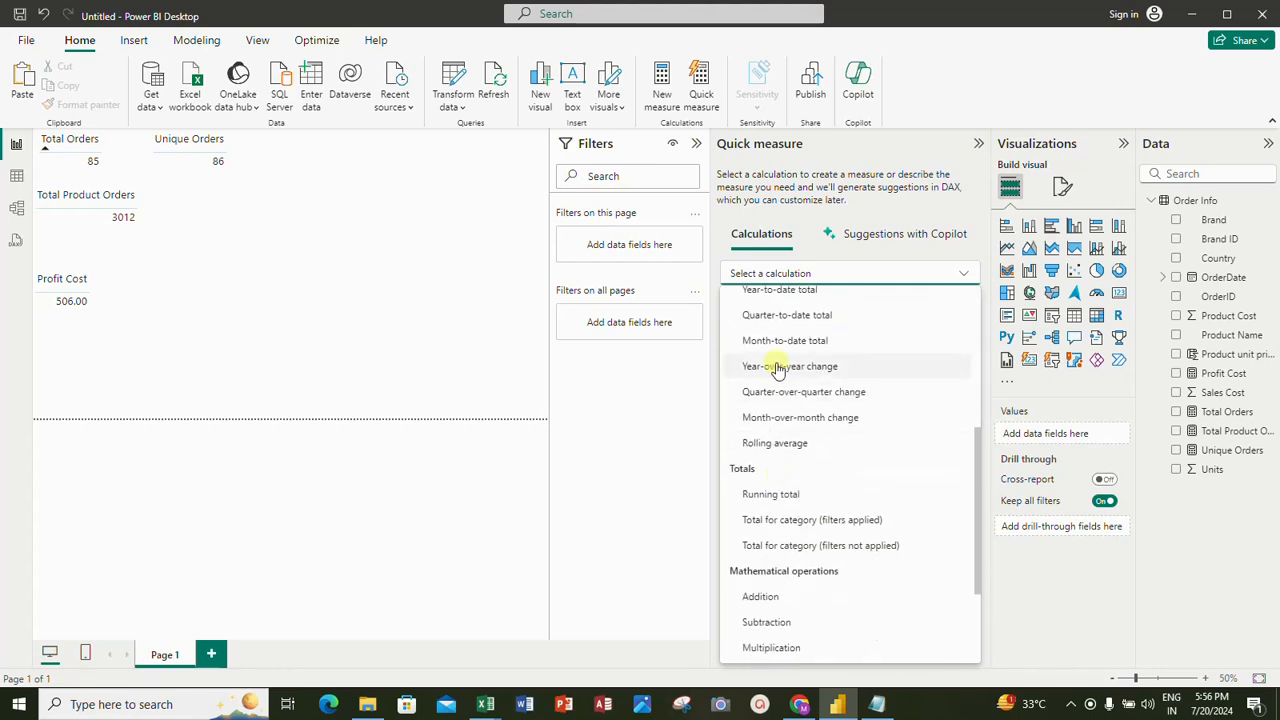
scroll(800, 491, down, 2)
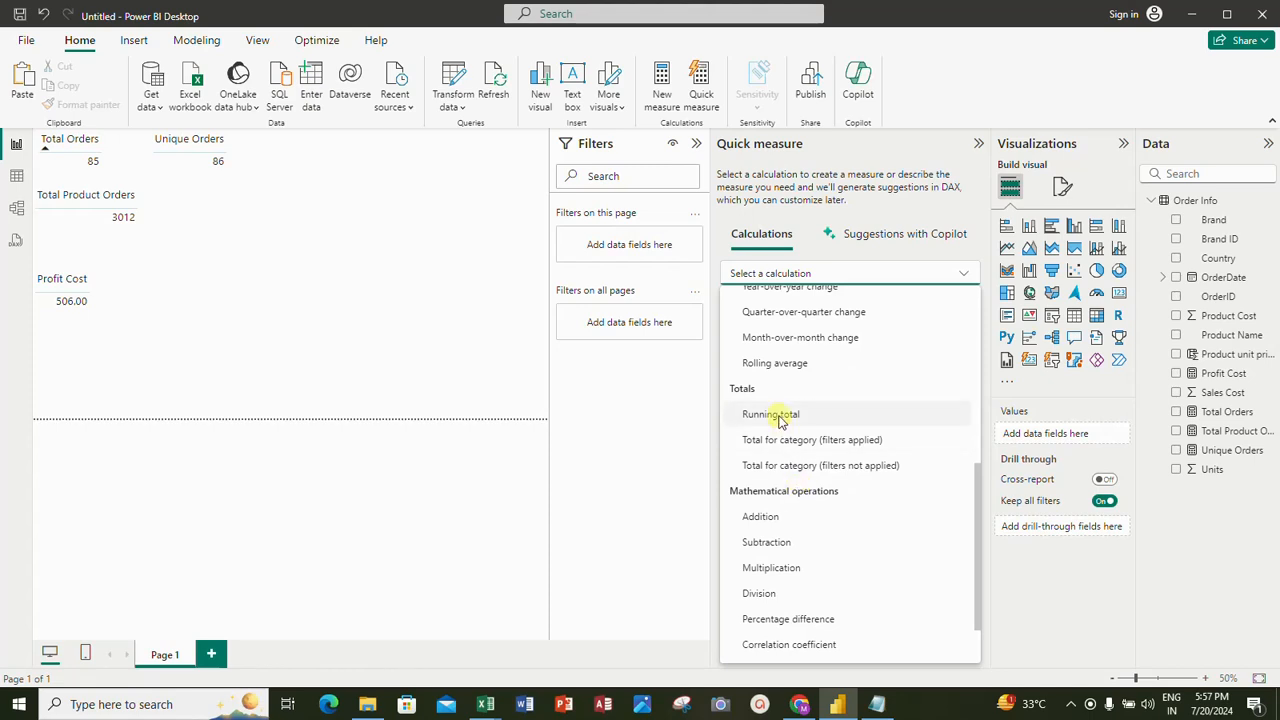
scroll(776, 470, down, 1)
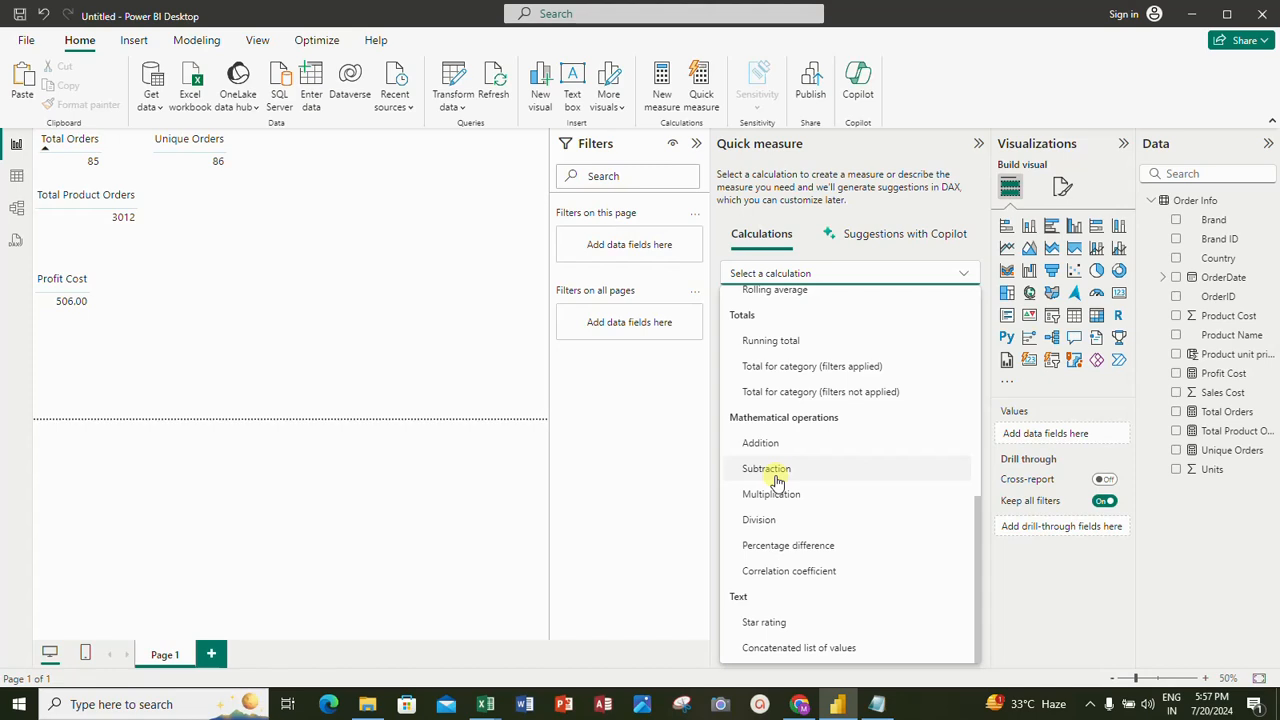
click(776, 476)
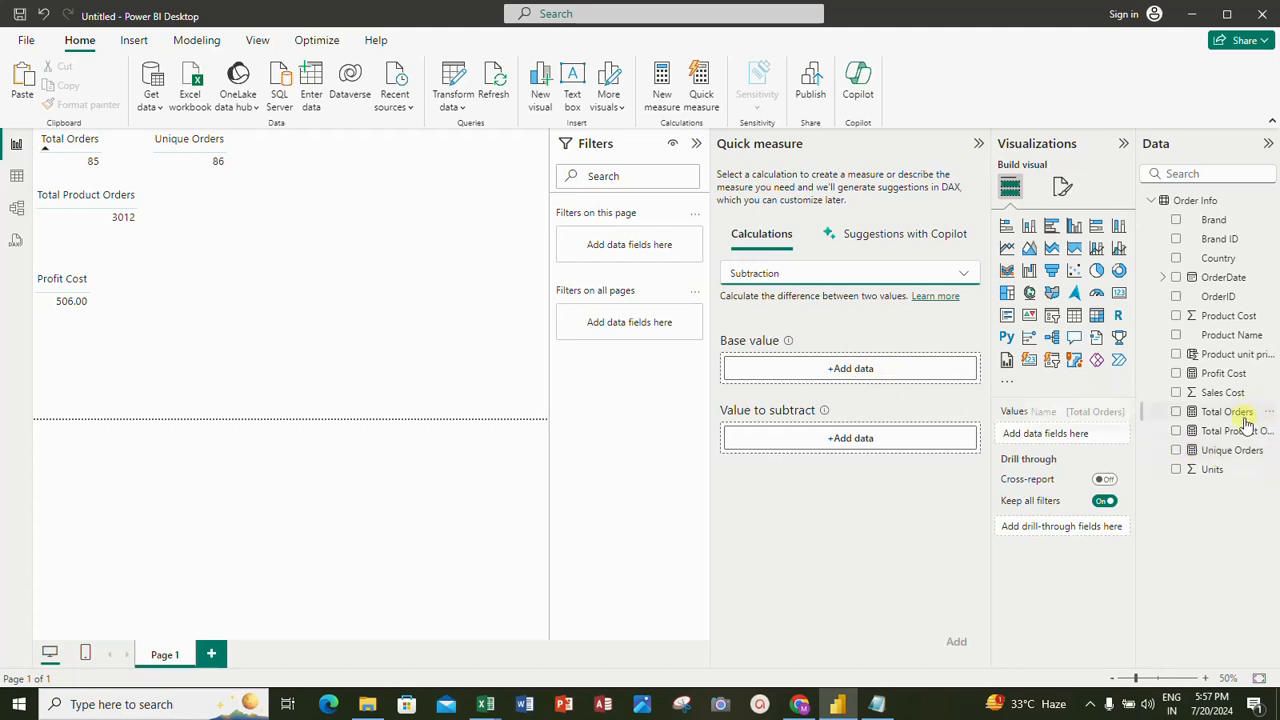
Assign Sales Cost as the quick measure's base value and Product Cost as its value to subtract.
drag(1235, 395, 918, 392)
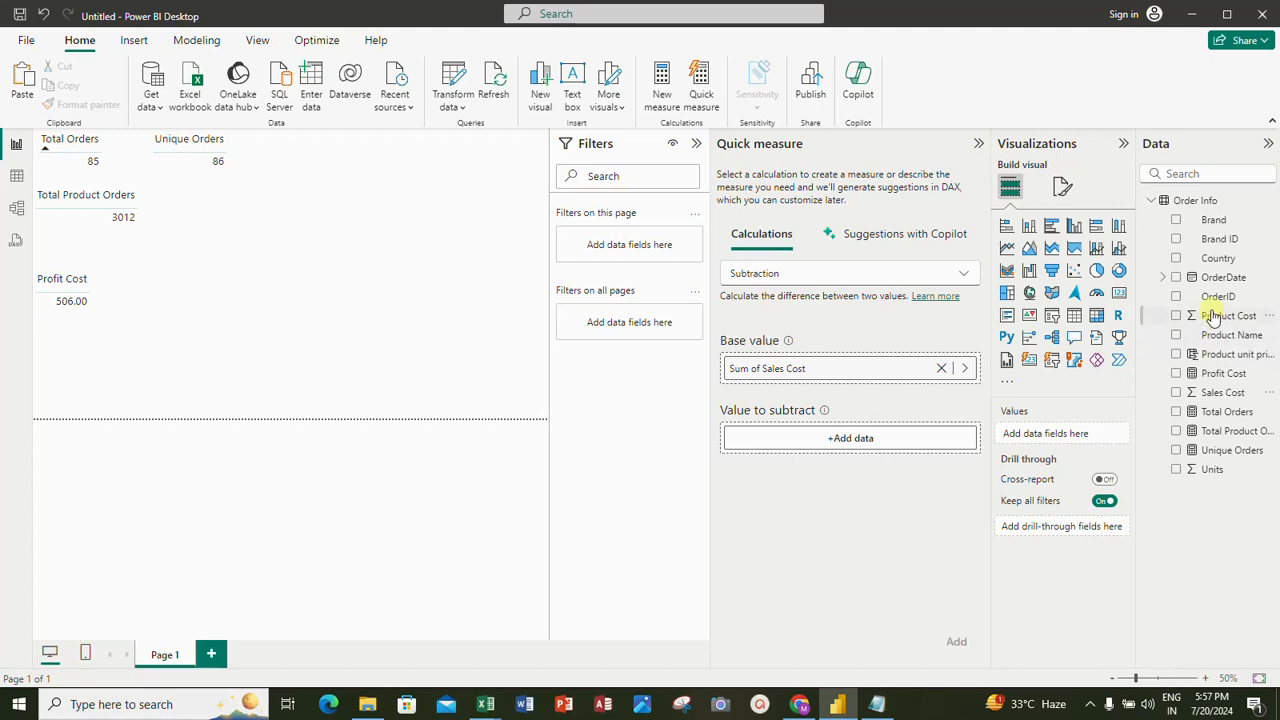
drag(1214, 315, 853, 447)
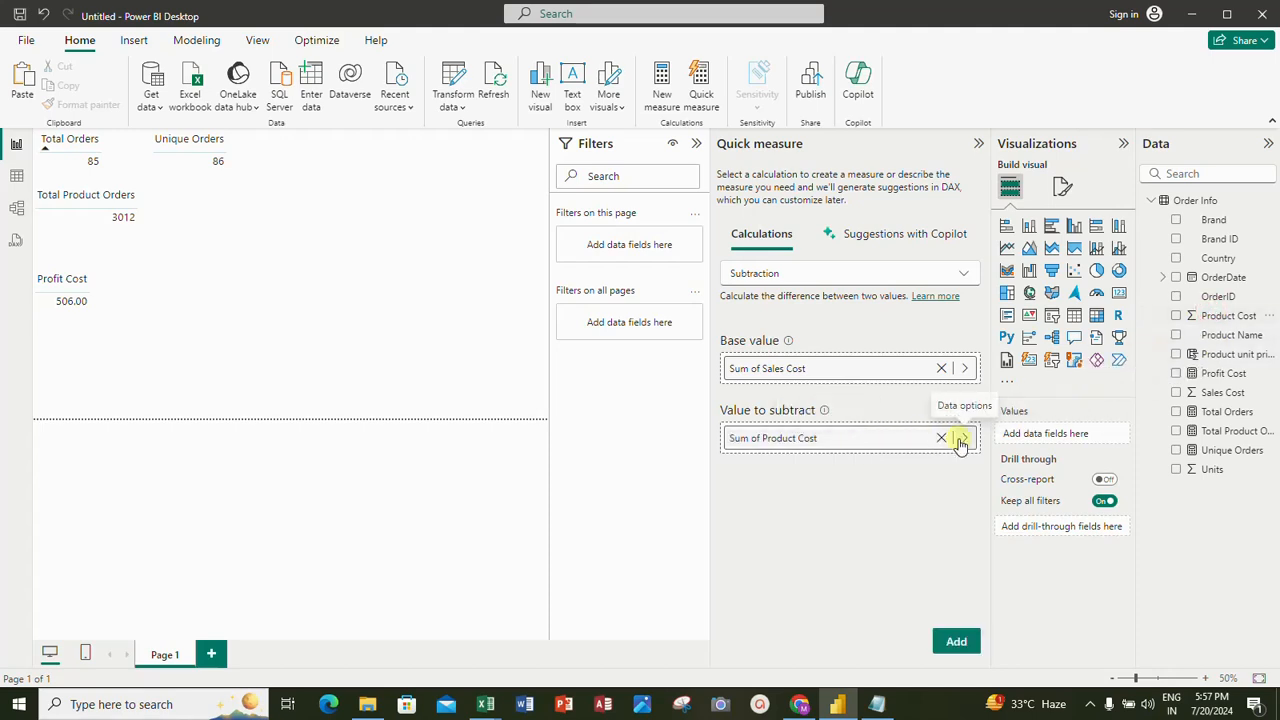
Review the field and summarization options of the Sales Cost base value, keep Sum, and add the quick measure.
click(966, 368)
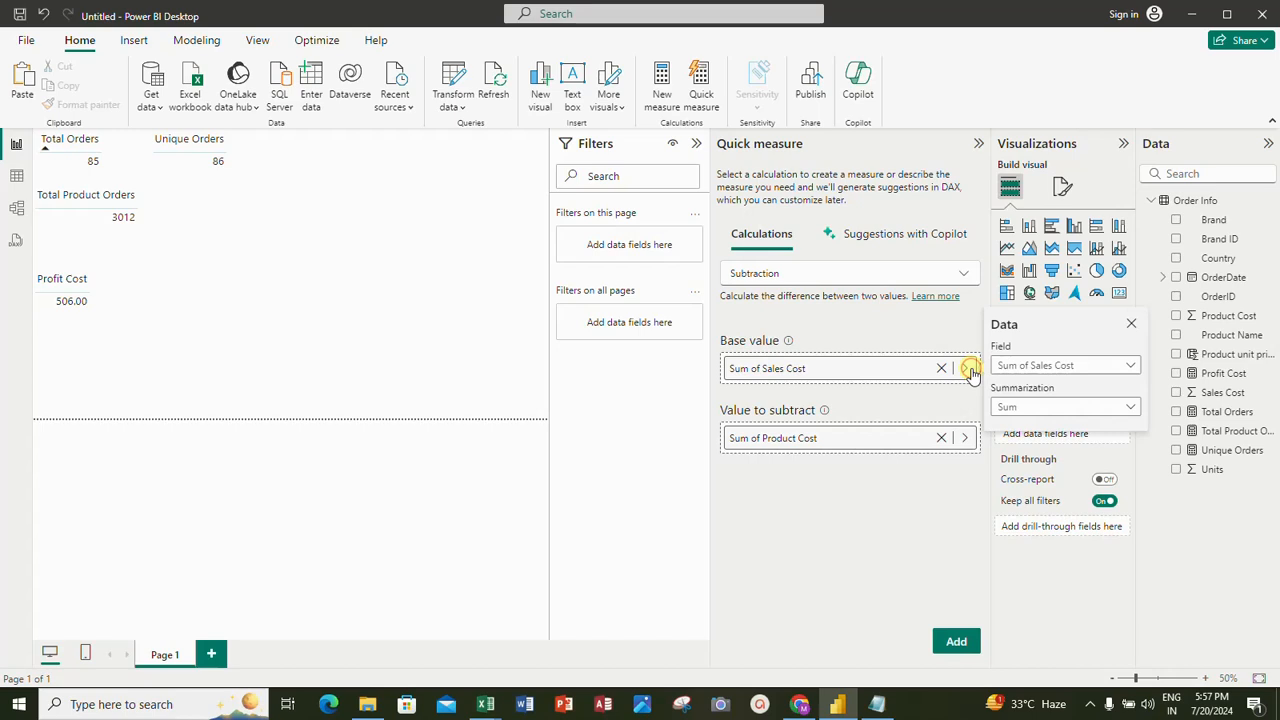
click(1134, 368)
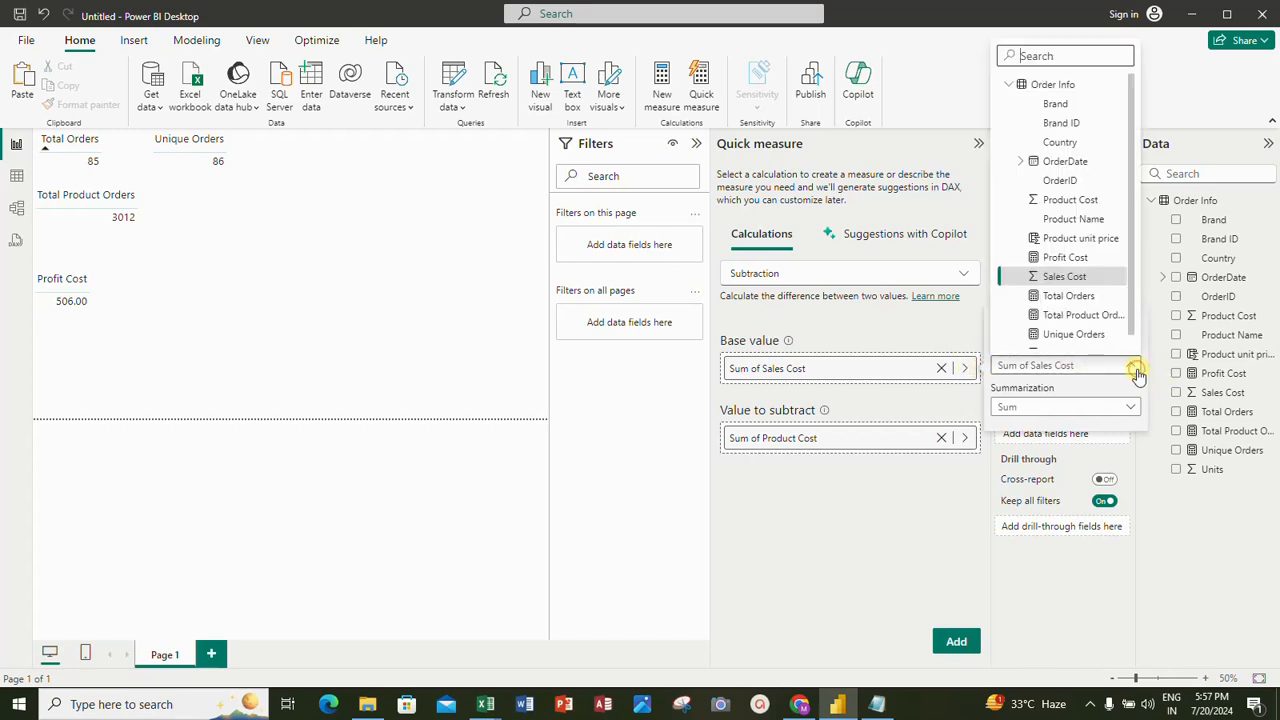
click(1127, 410)
click(1127, 410)
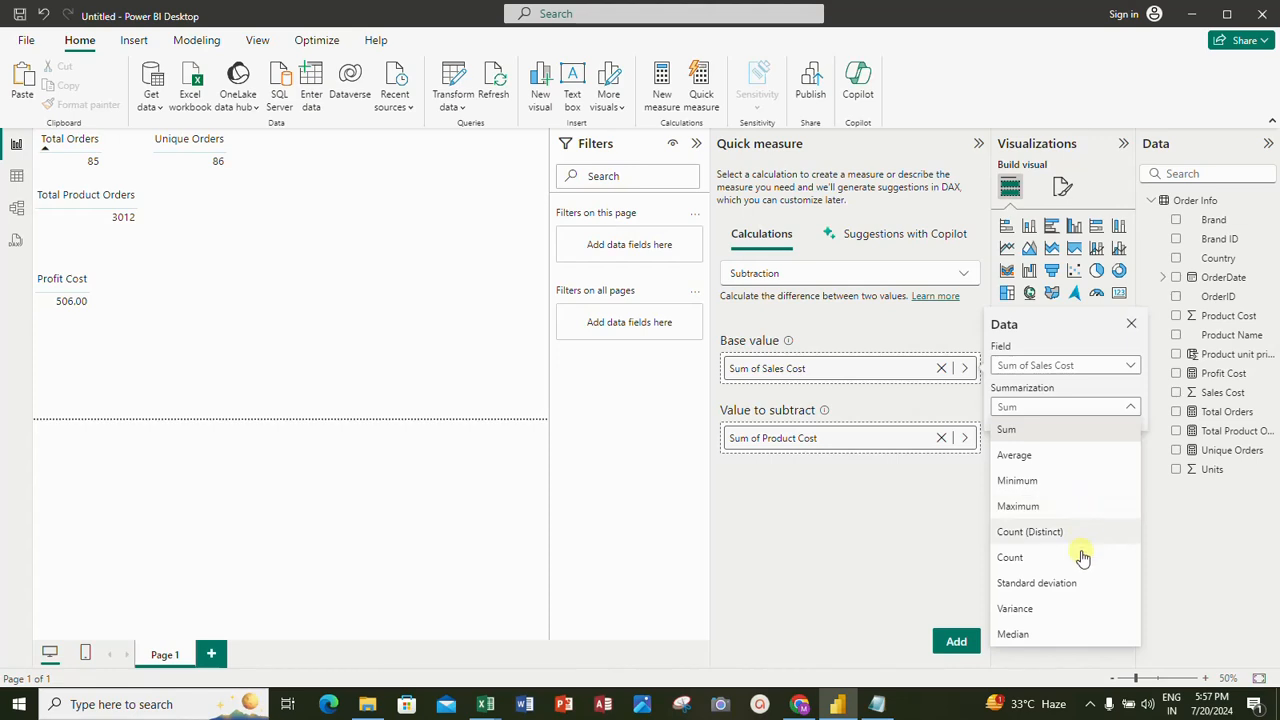
click(892, 508)
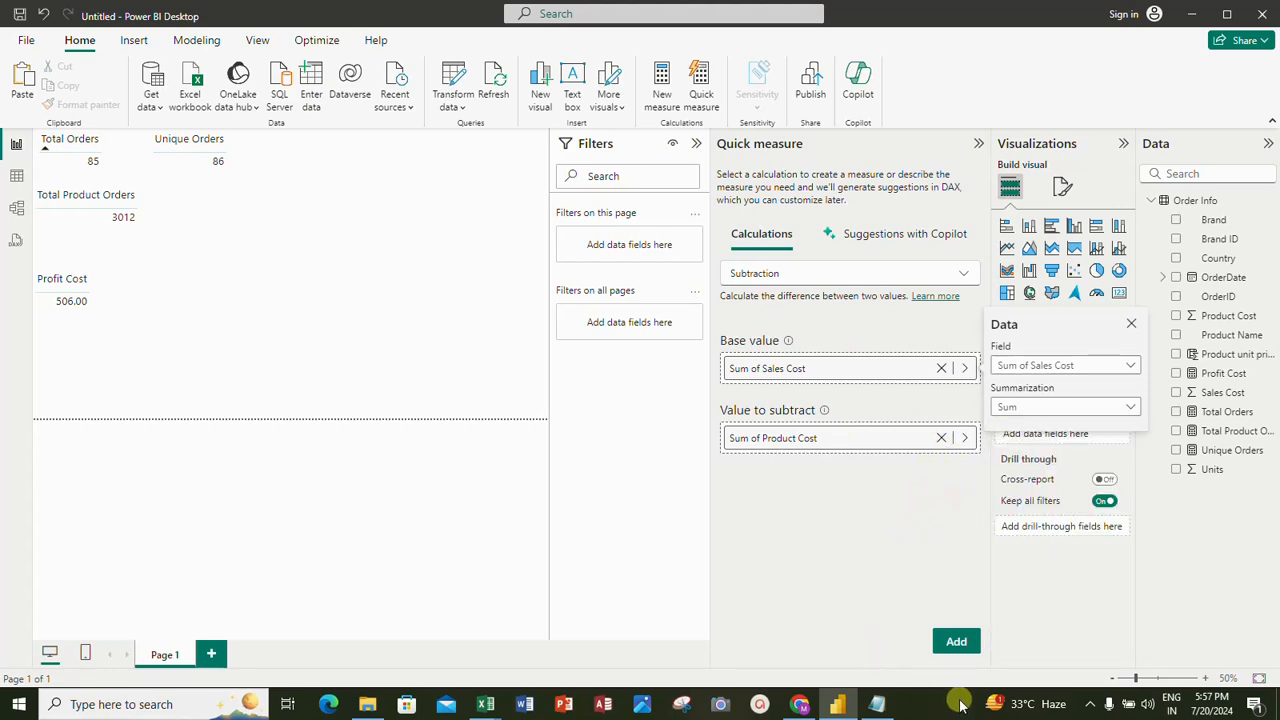
click(956, 642)
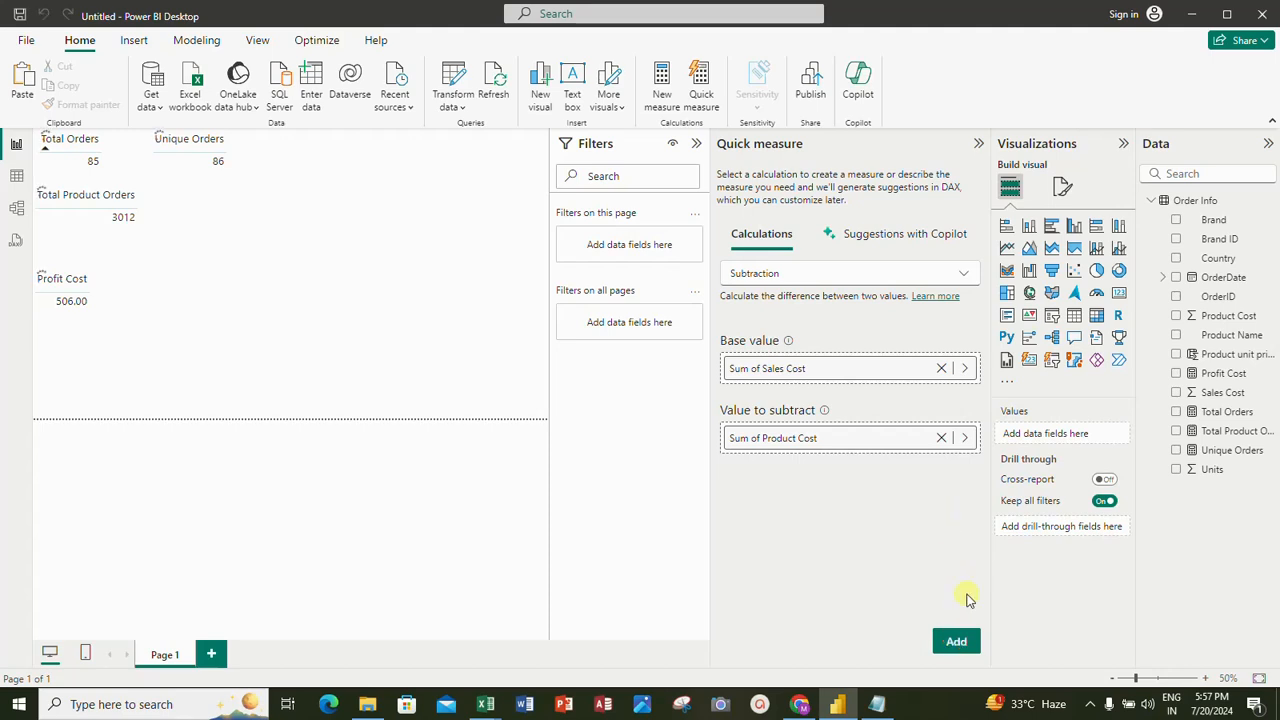
Add the subtraction quick measure to the Order Info table and temporarily widen the Data pane to read its full name.
click(956, 641)
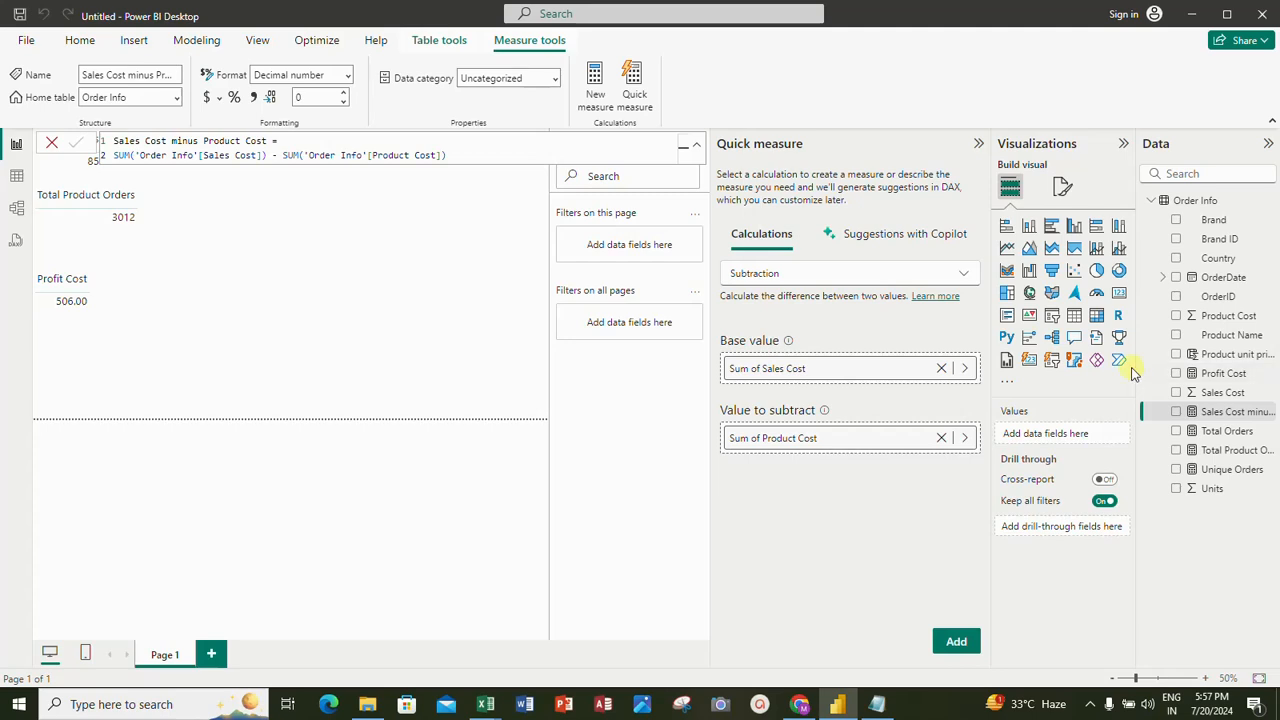
drag(1138, 372, 965, 372)
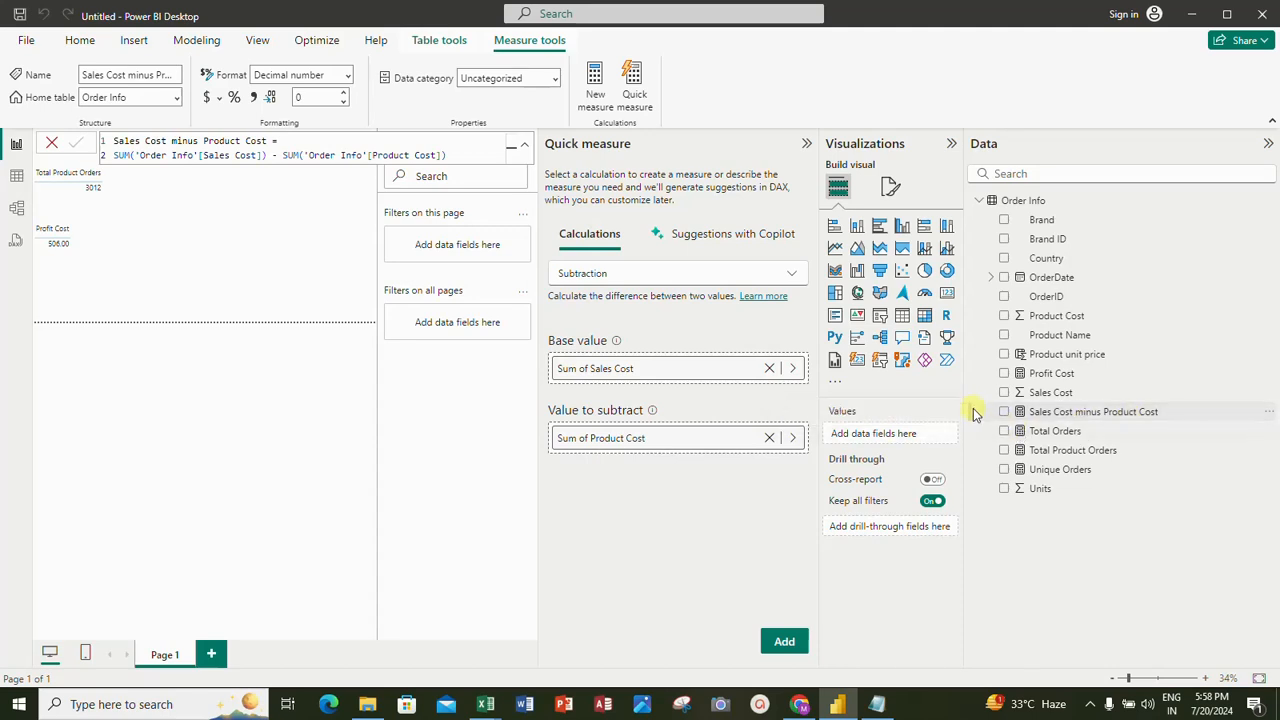
drag(966, 409, 1133, 323)
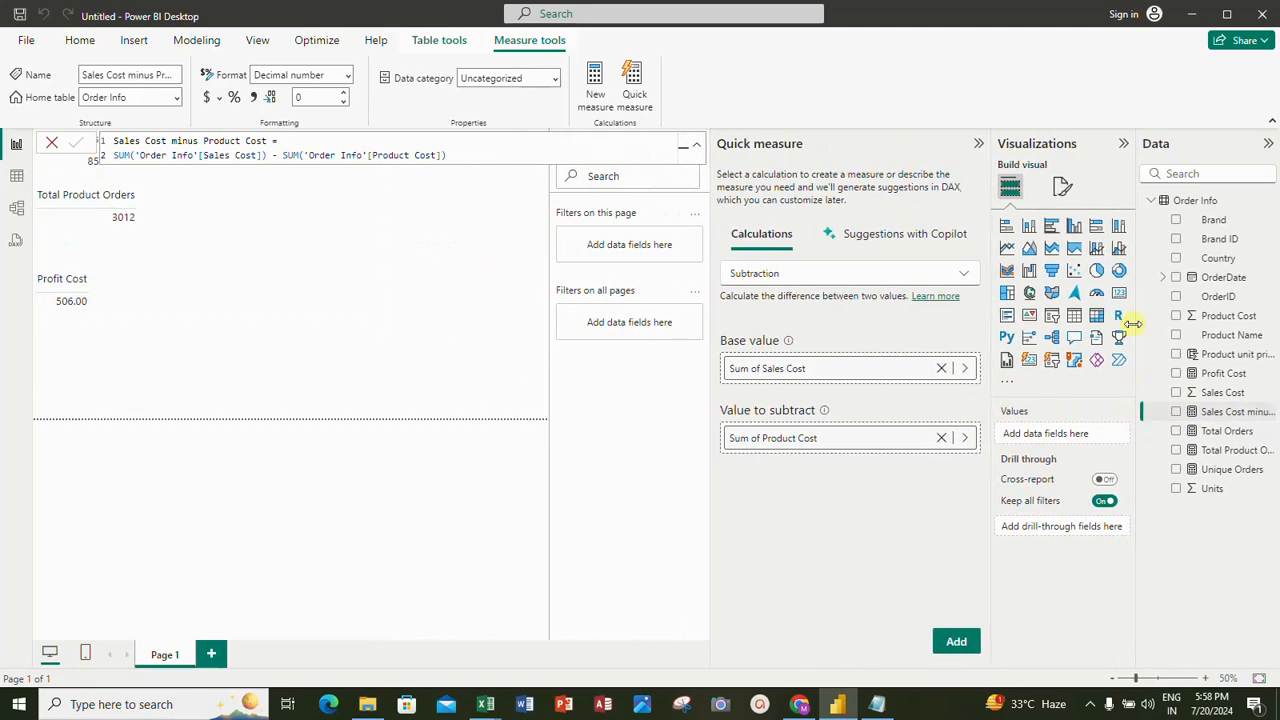
Collapse the Quick measure pane and show the Sales Cost minus Product Cost measure in a new table on the report page.
click(978, 145)
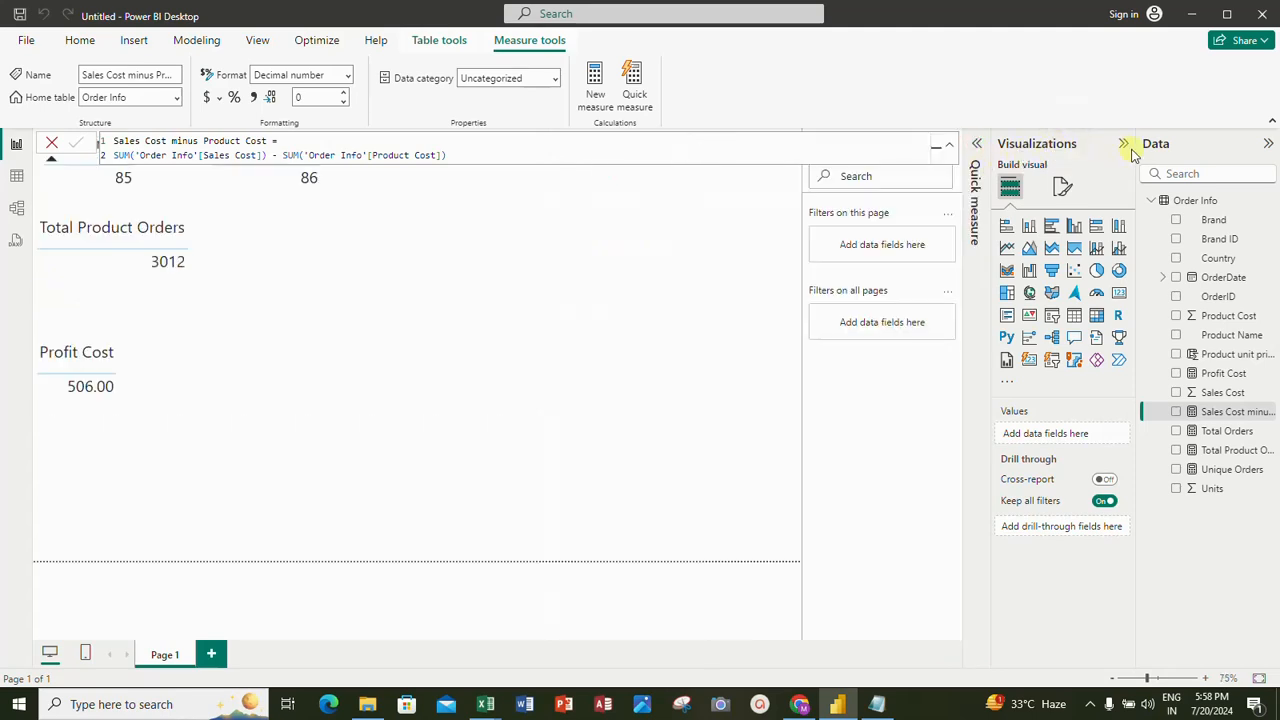
click(310, 331)
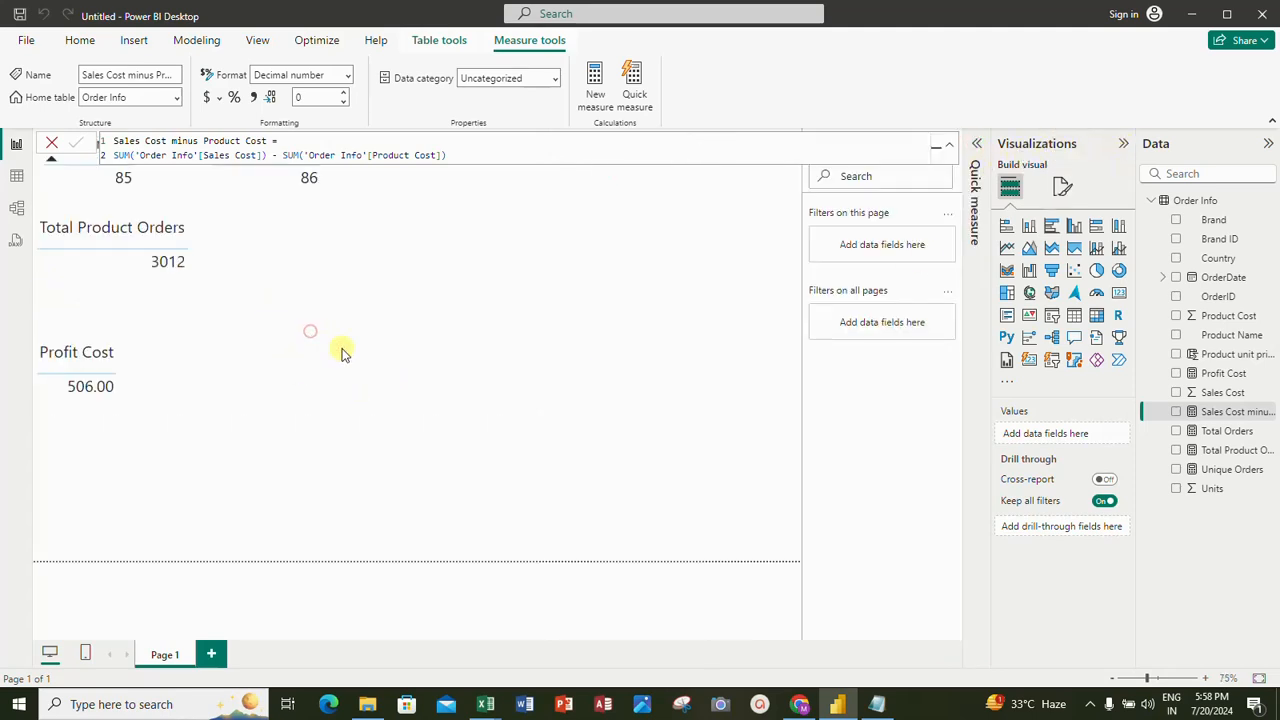
click(1177, 412)
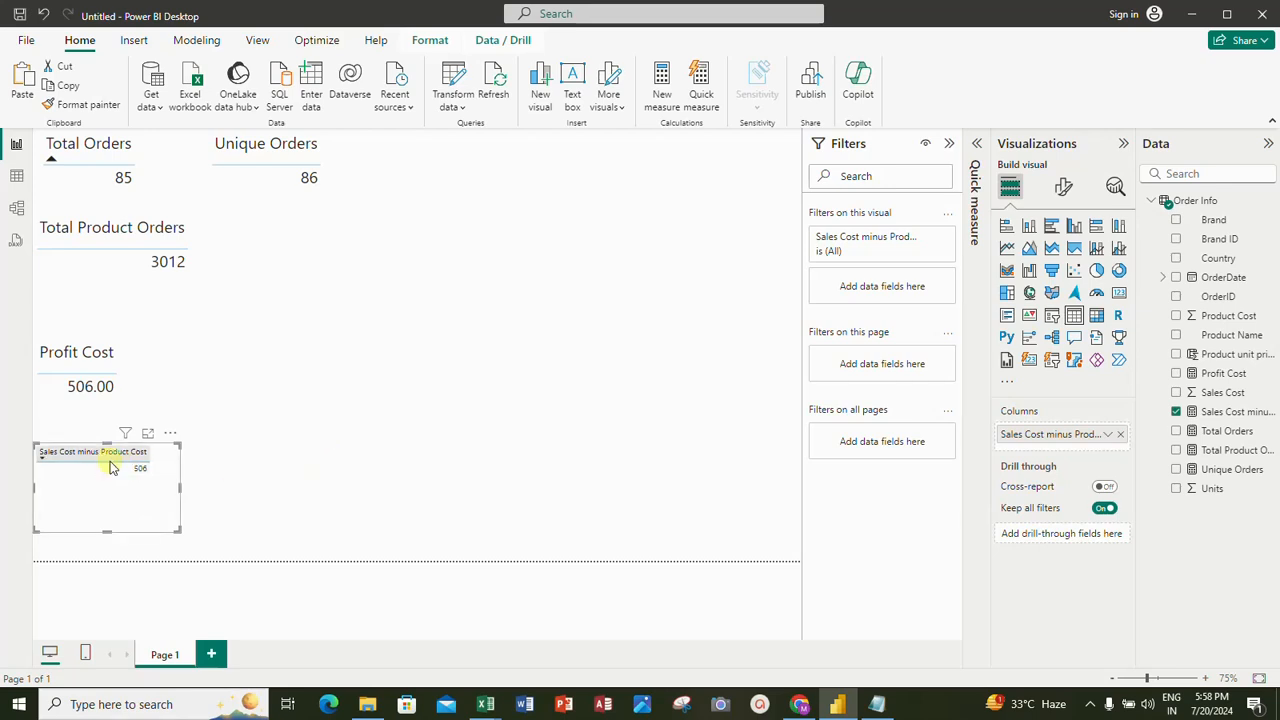
Copy the Profit Cost table's formatting onto the Sales Cost minus Product Cost table and widen it so the heading fits on one line.
click(160, 352)
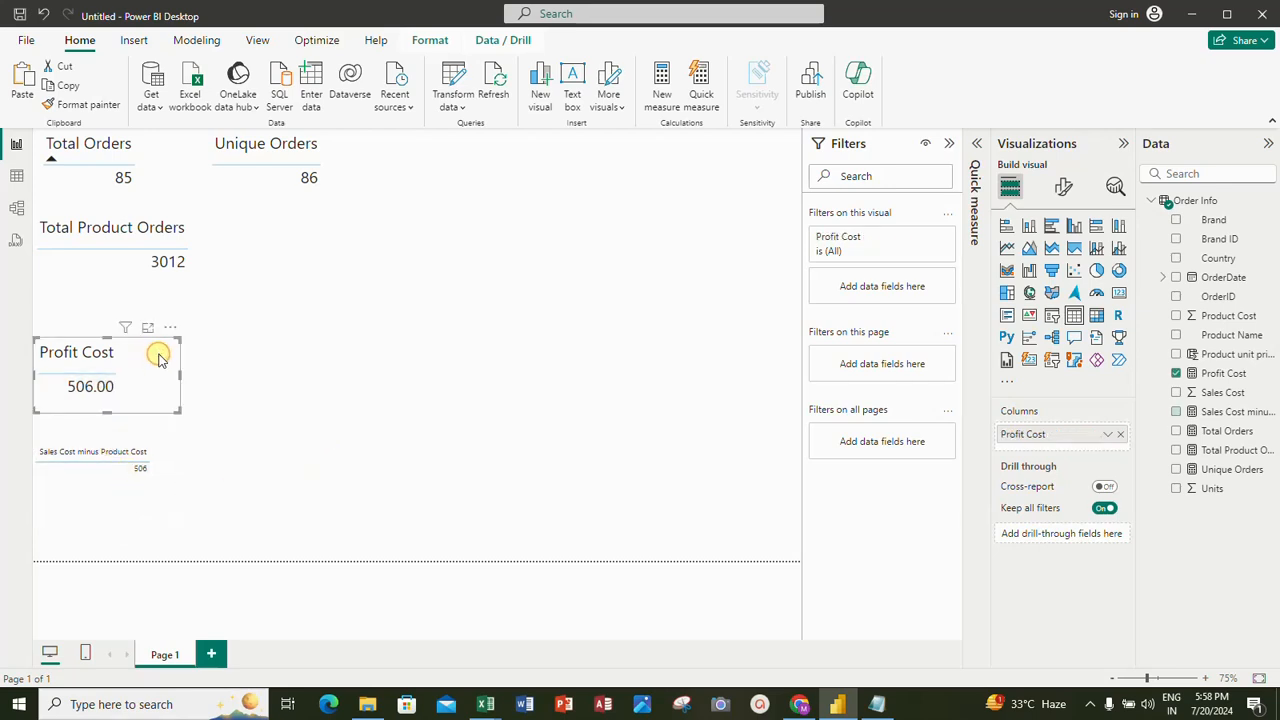
click(88, 105)
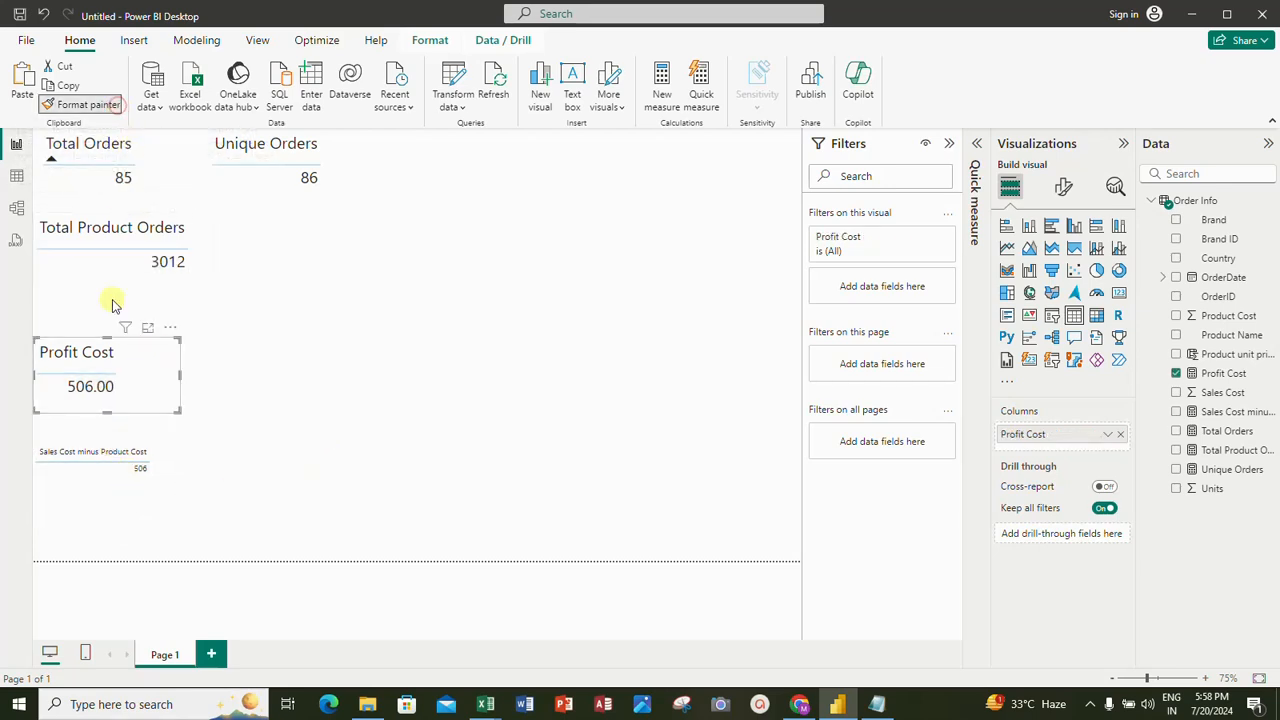
right_click(162, 440)
click(138, 494)
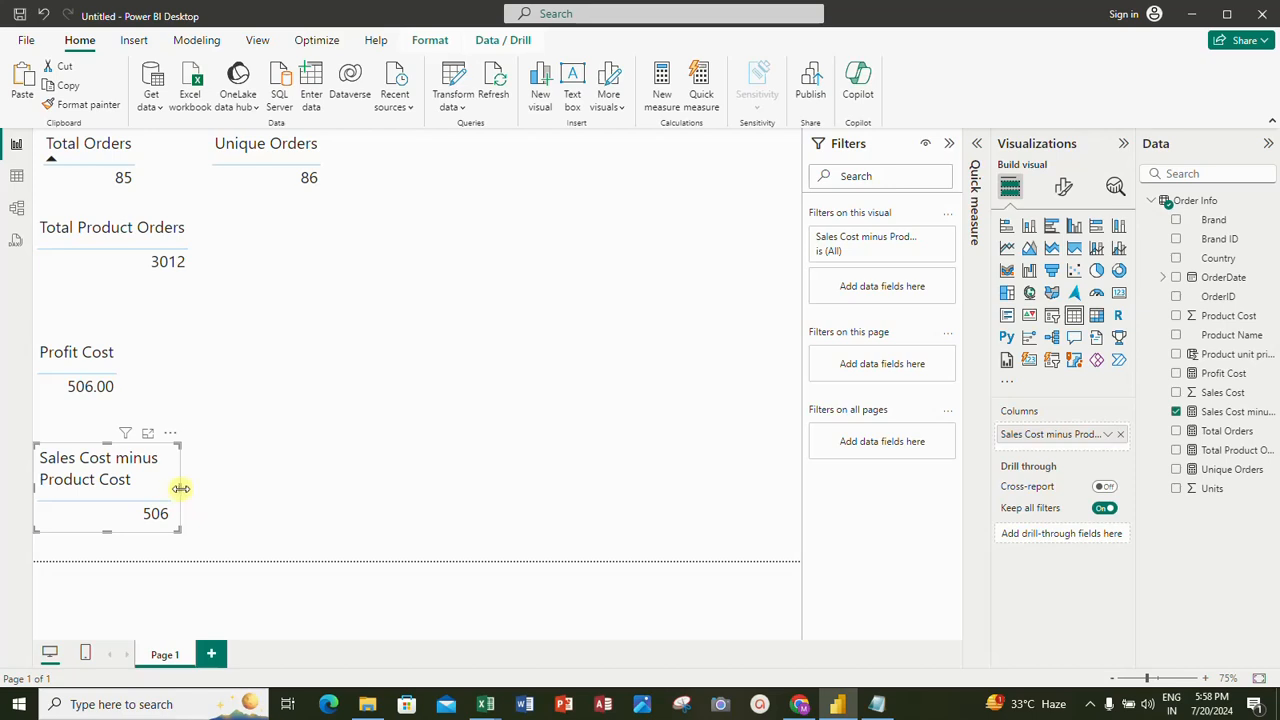
drag(181, 490, 302, 494)
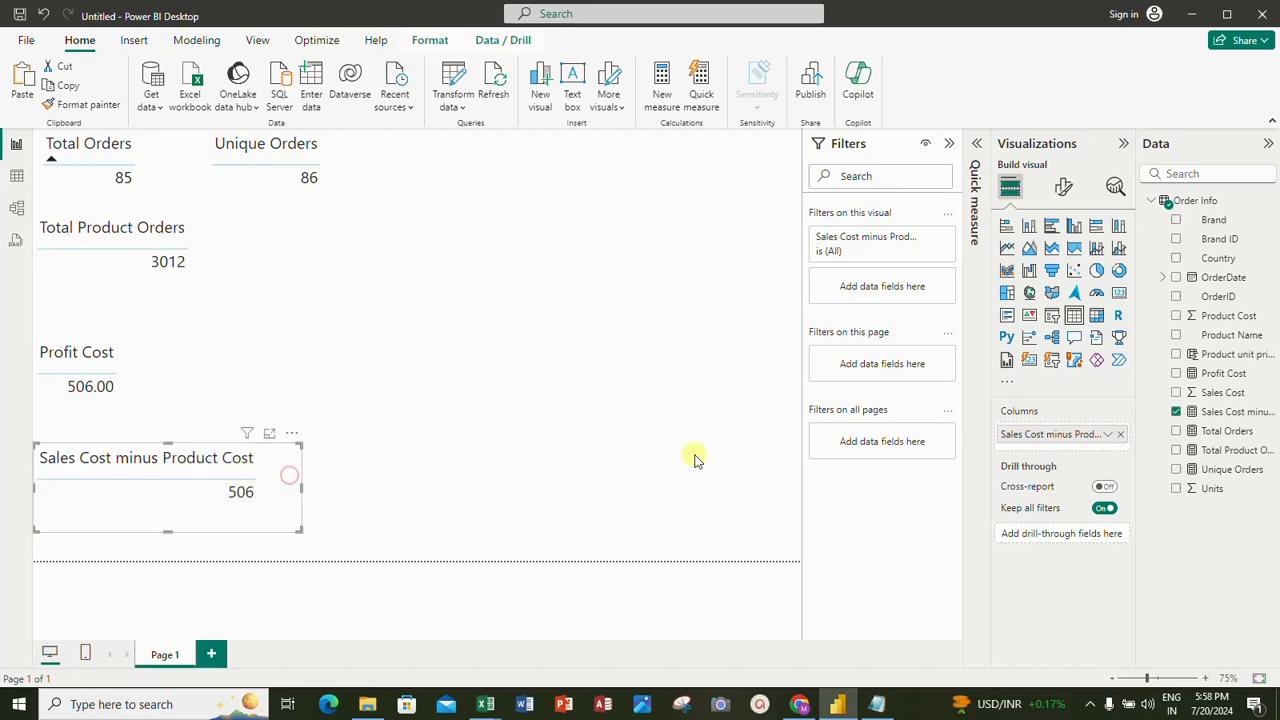
Rename the Sales Cost minus Product Cost measure to Quick Product Cost in its formula, and commit the change.
click(1233, 413)
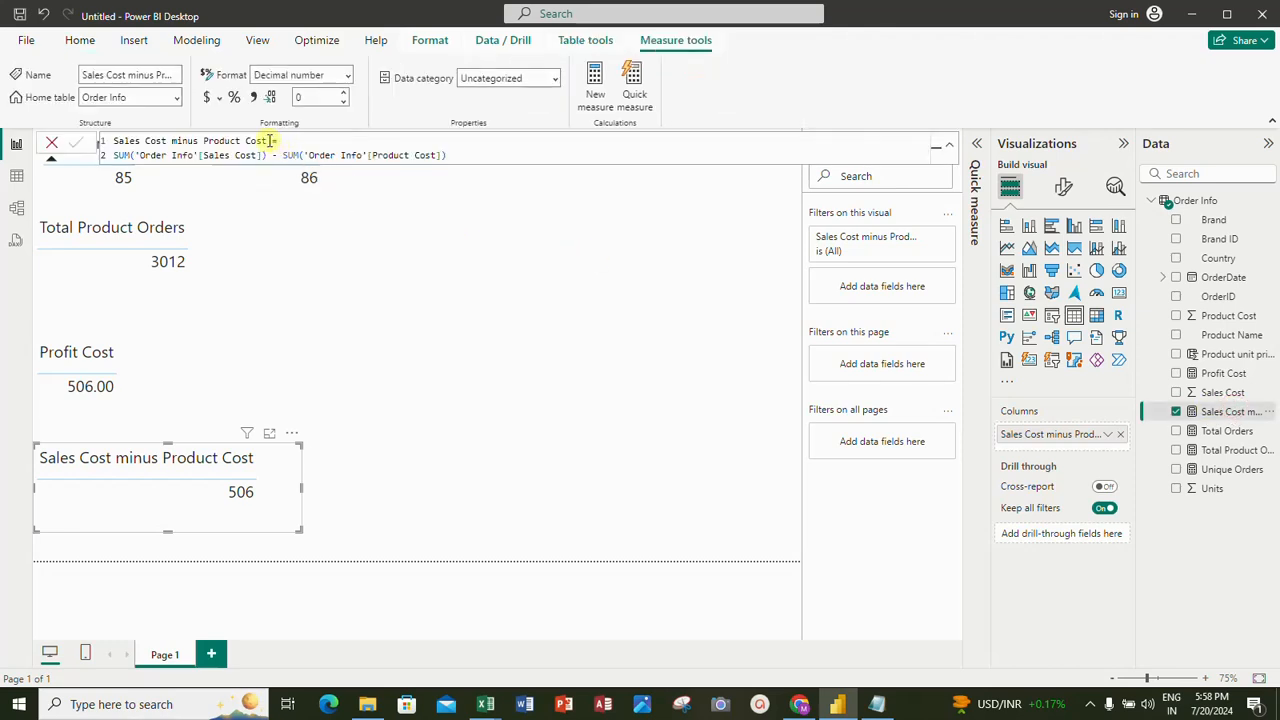
click(268, 141)
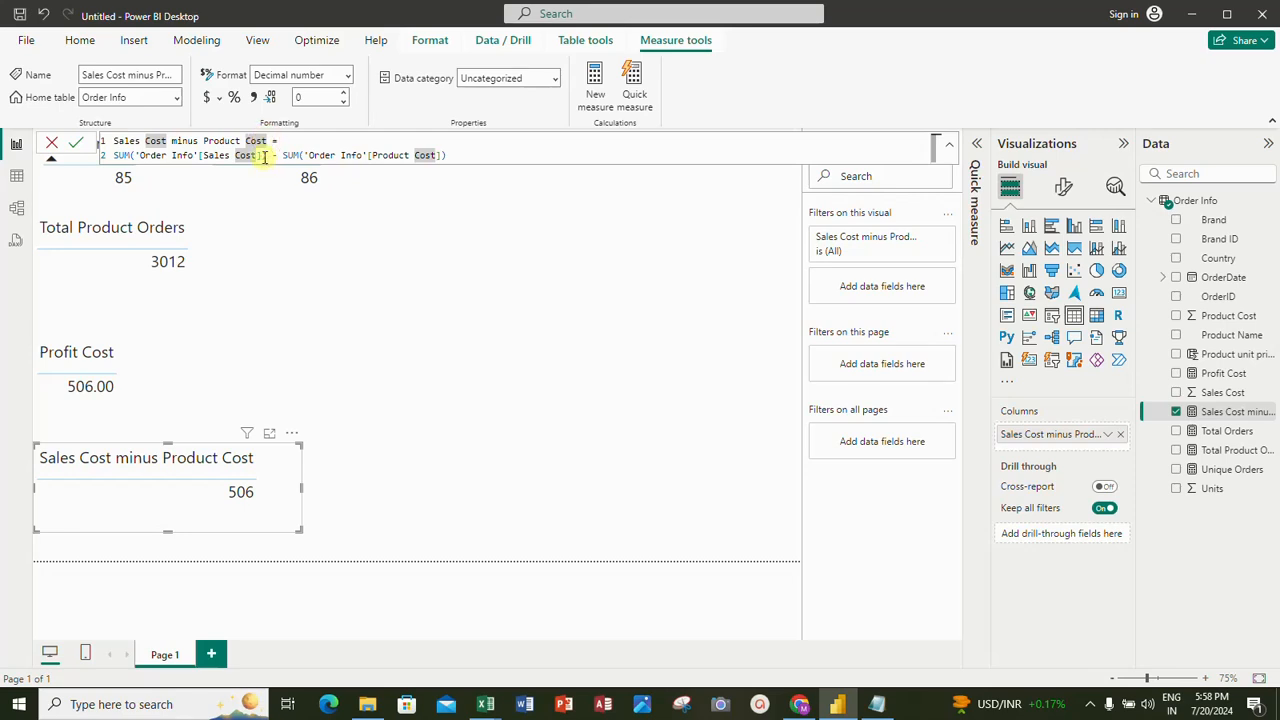
click(114, 141)
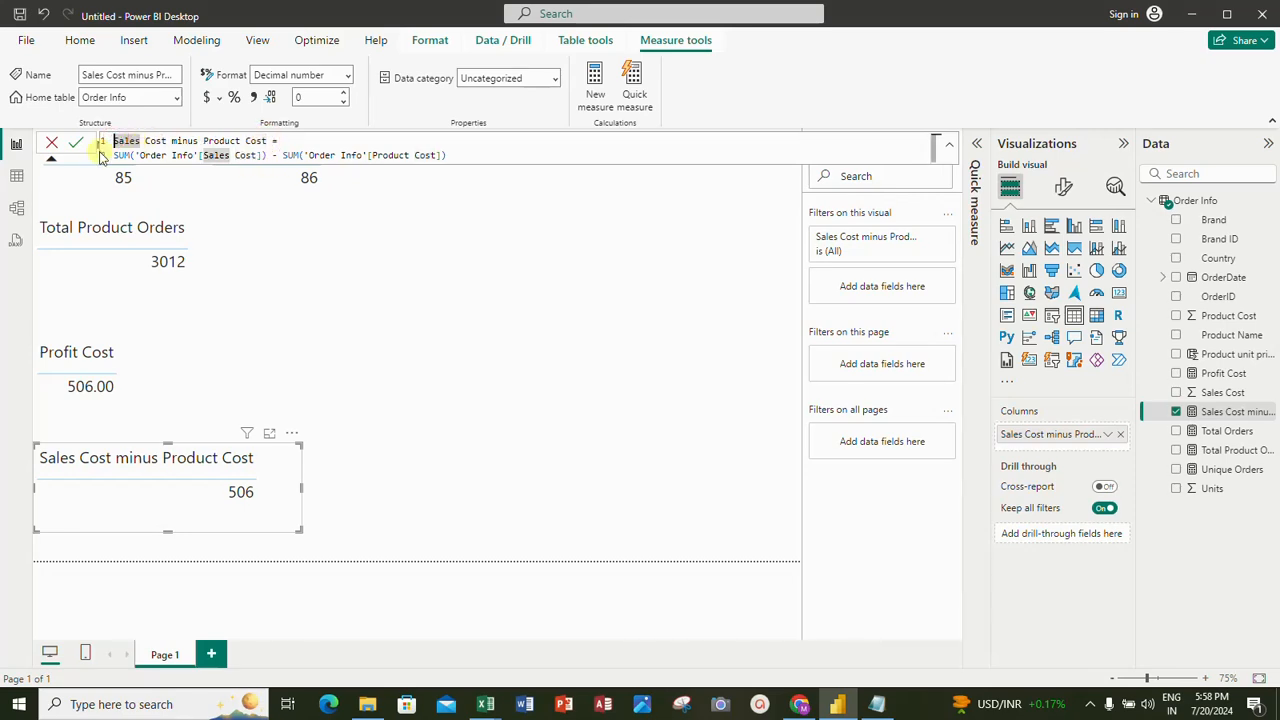
key(Delete)
key(Delete)
key(Delete)
key(Delete)
key(Delete)
key(Delete)
key(Delete)
key(Delete)
key(Delete)
key(Delete)
key(Delete)
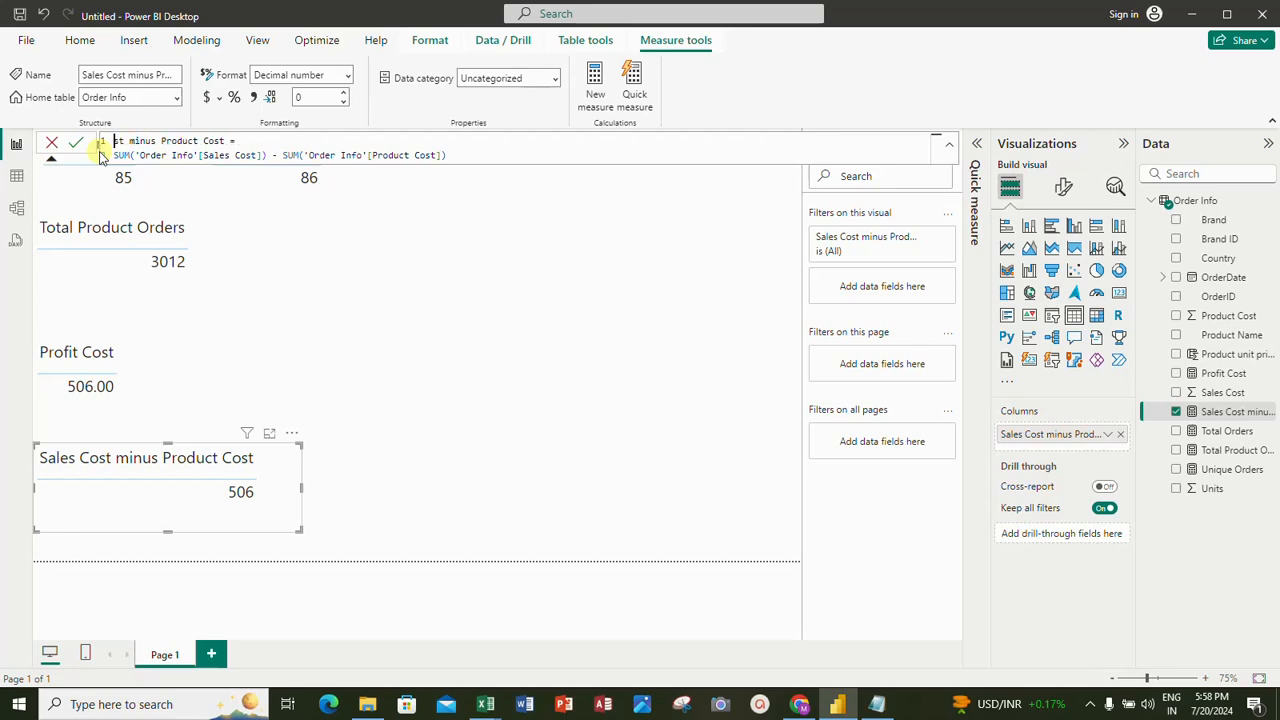
key(Delete)
key(Delete)
key(Delete)
key(Delete)
key(Delete)
key(Delete)
text(G)
text(uick)
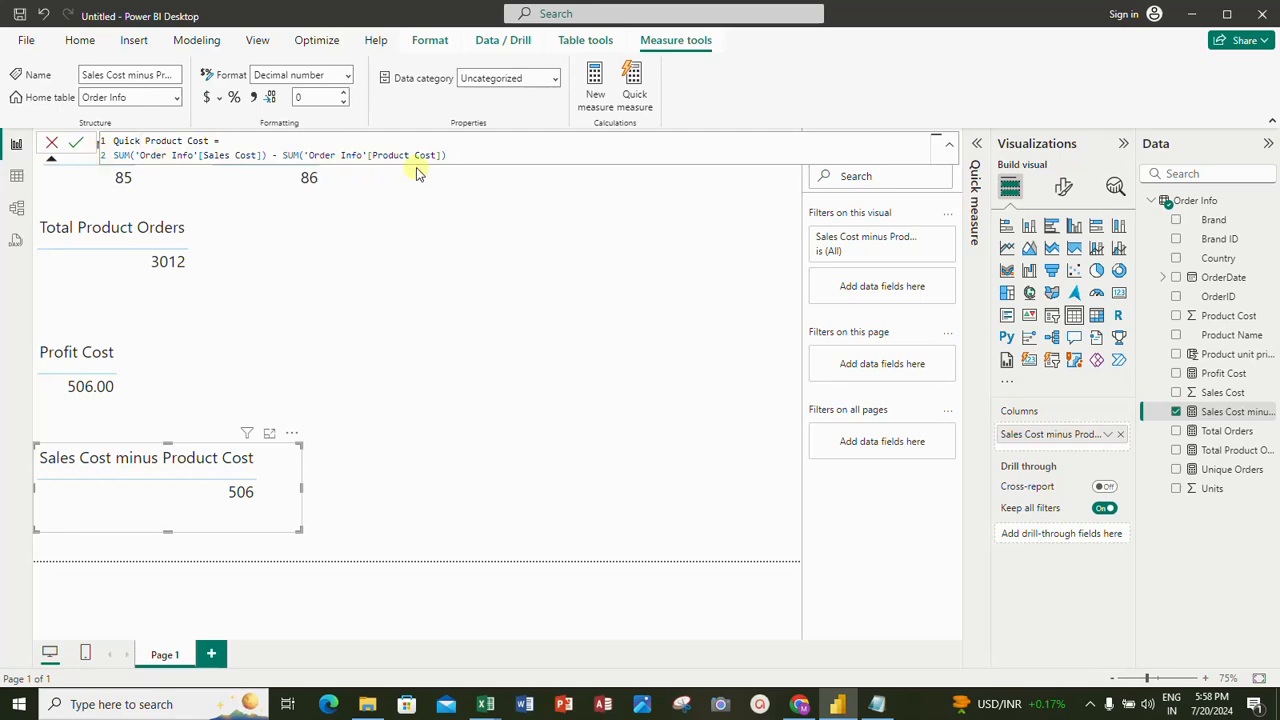
click(459, 152)
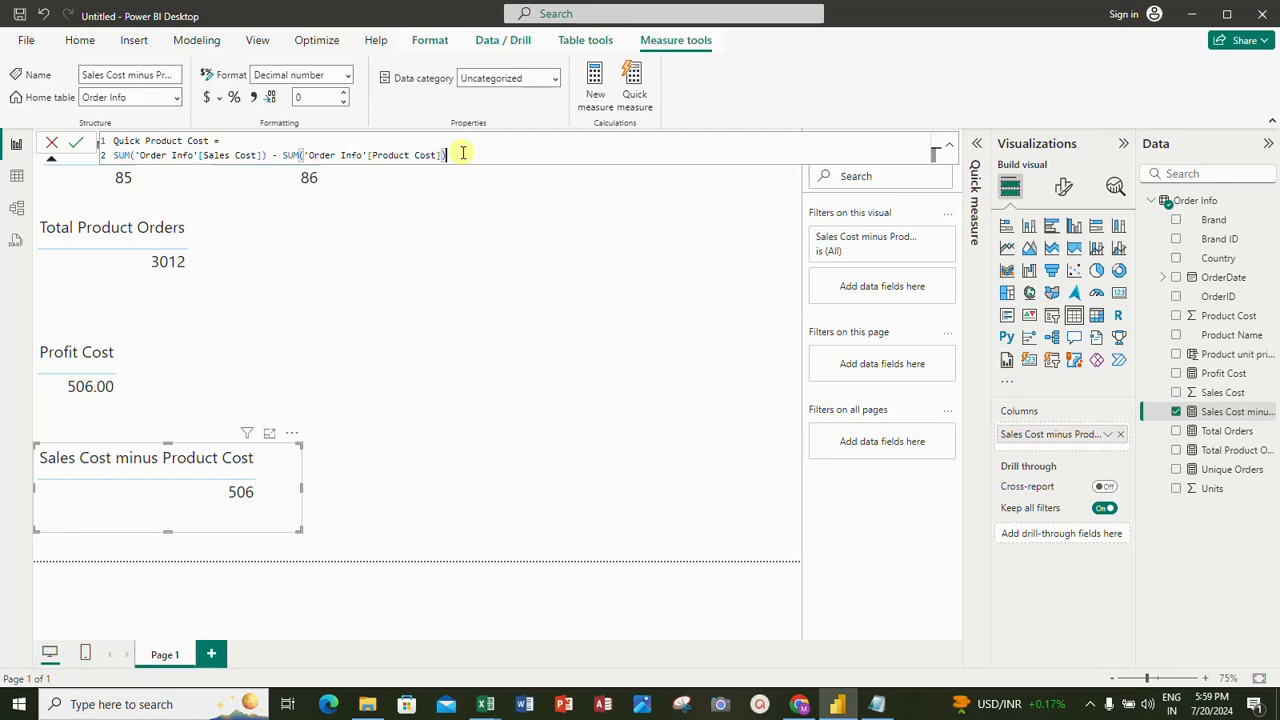
key(Return)
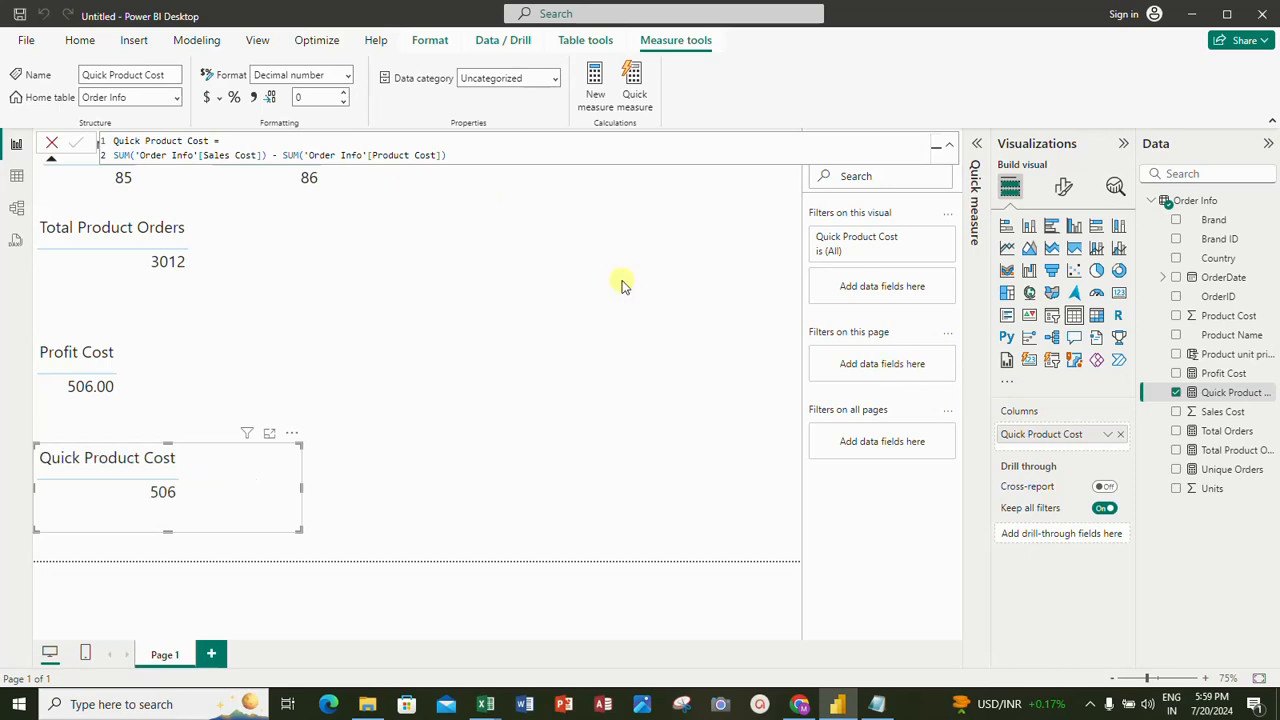
Add the comment line "// * formula used to calculate profit cost usin quick measure" beneath the Quick Product Cost formula, commit it, and deselect the table.
click(456, 156)
key(shift+Return)
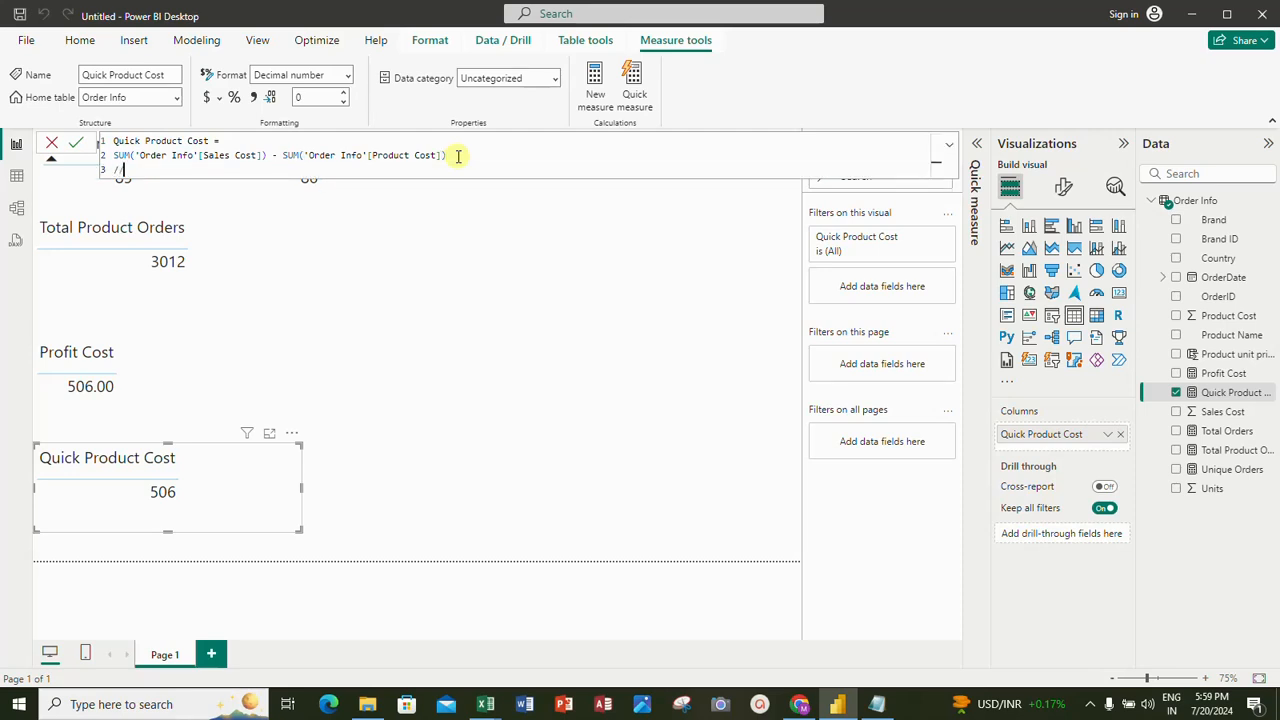
text(//)
text(* formula used to calculate)
text(profit cost usin)
text(quick measure)
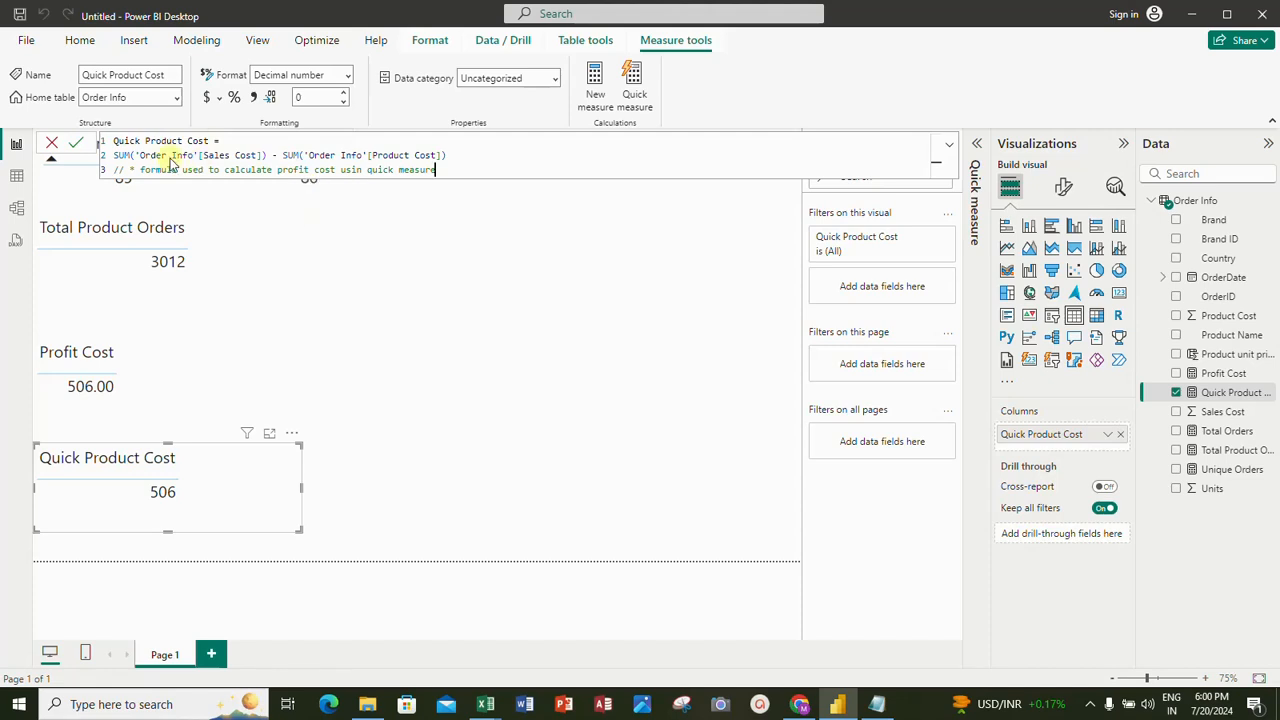
click(75, 146)
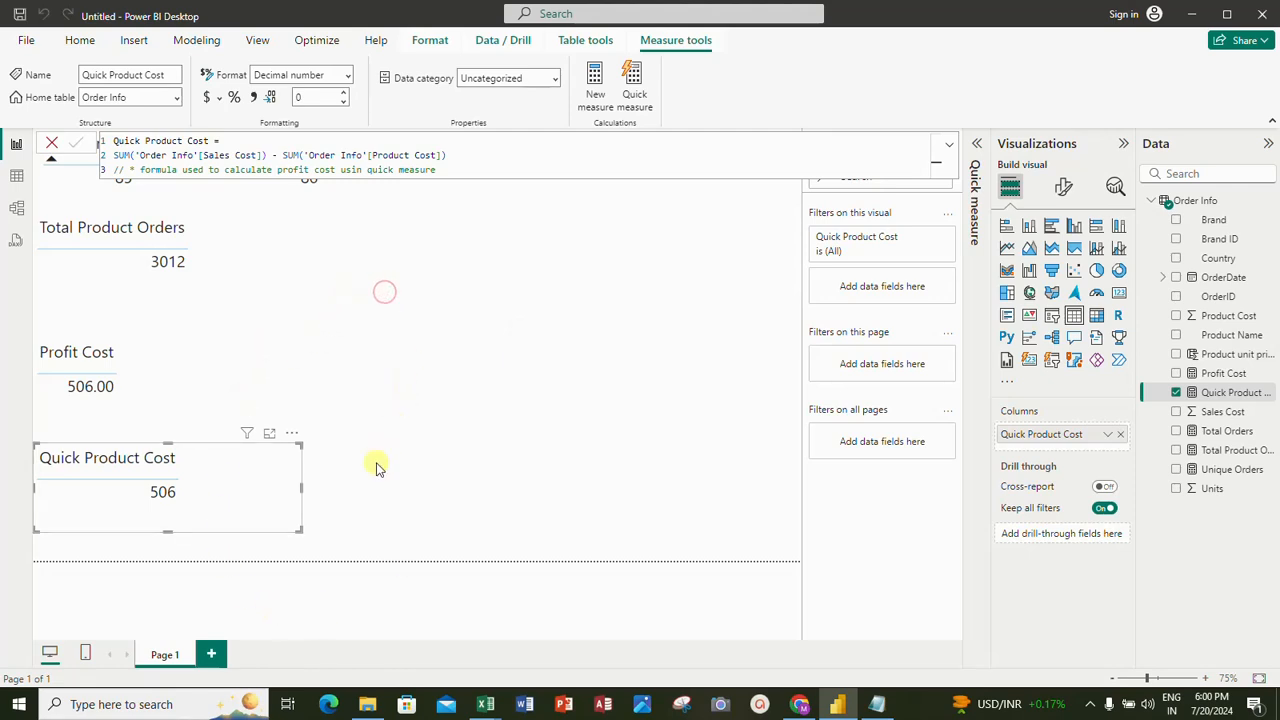
click(286, 550)
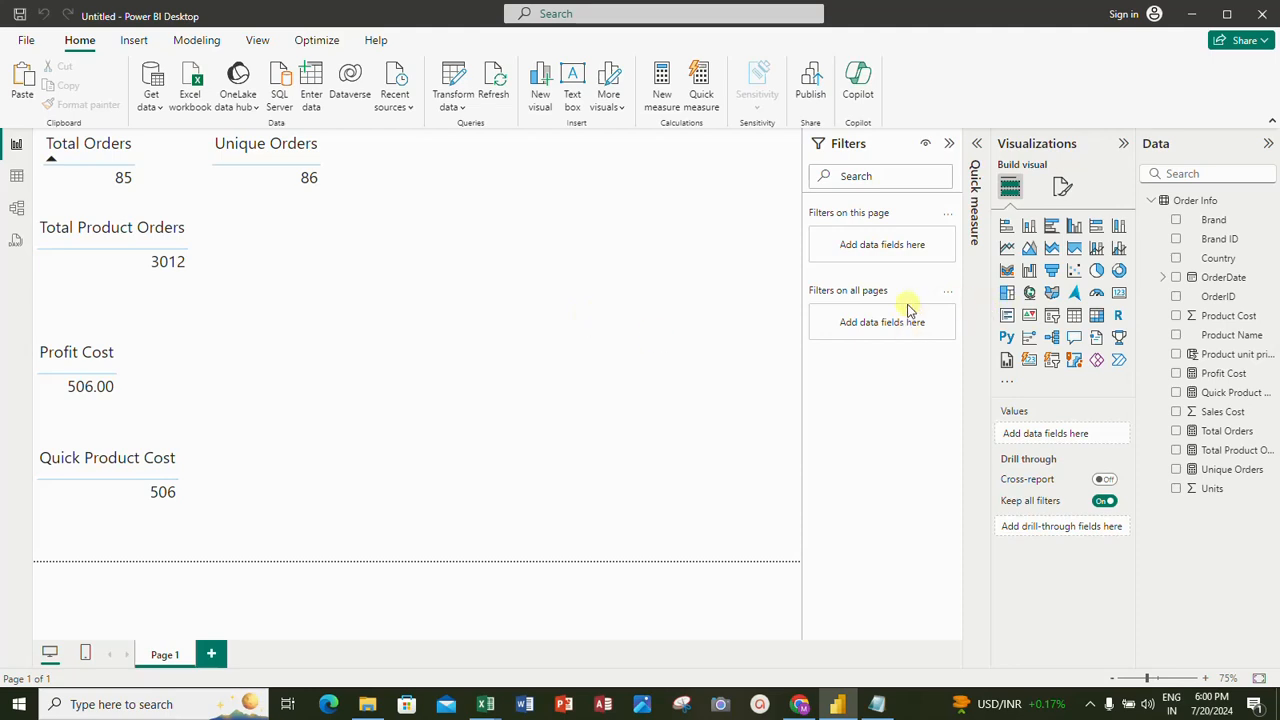
Create a new measure in the Order Info table named Total Profit, beginning its formula with sum('Order Info'[Sales Cost]).
right_click(1200, 201)
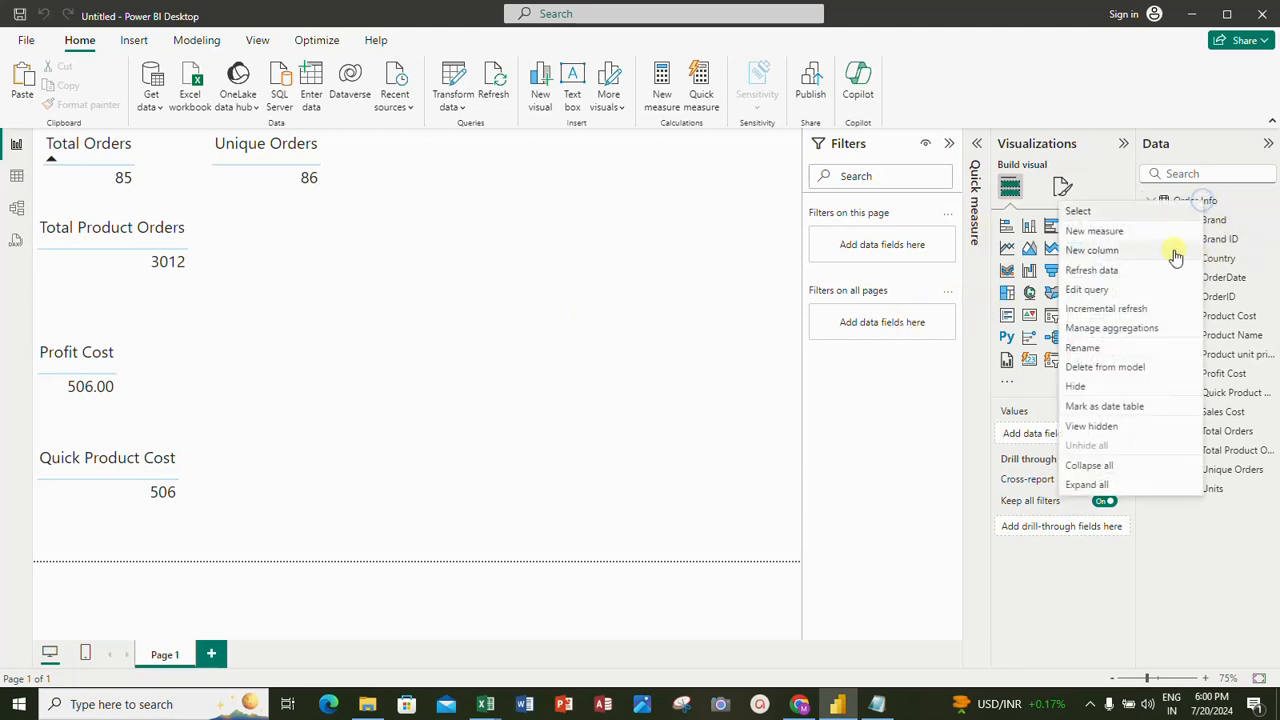
click(1087, 234)
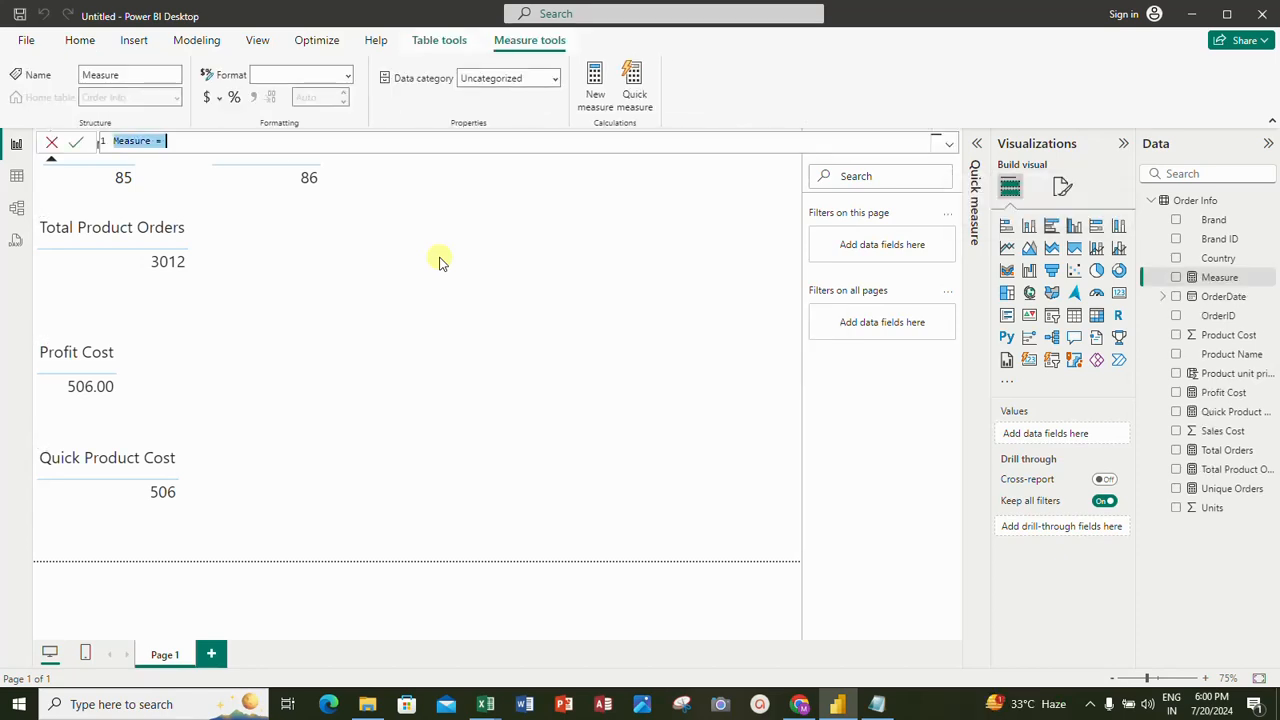
text(Tota)
text(l Profit = )
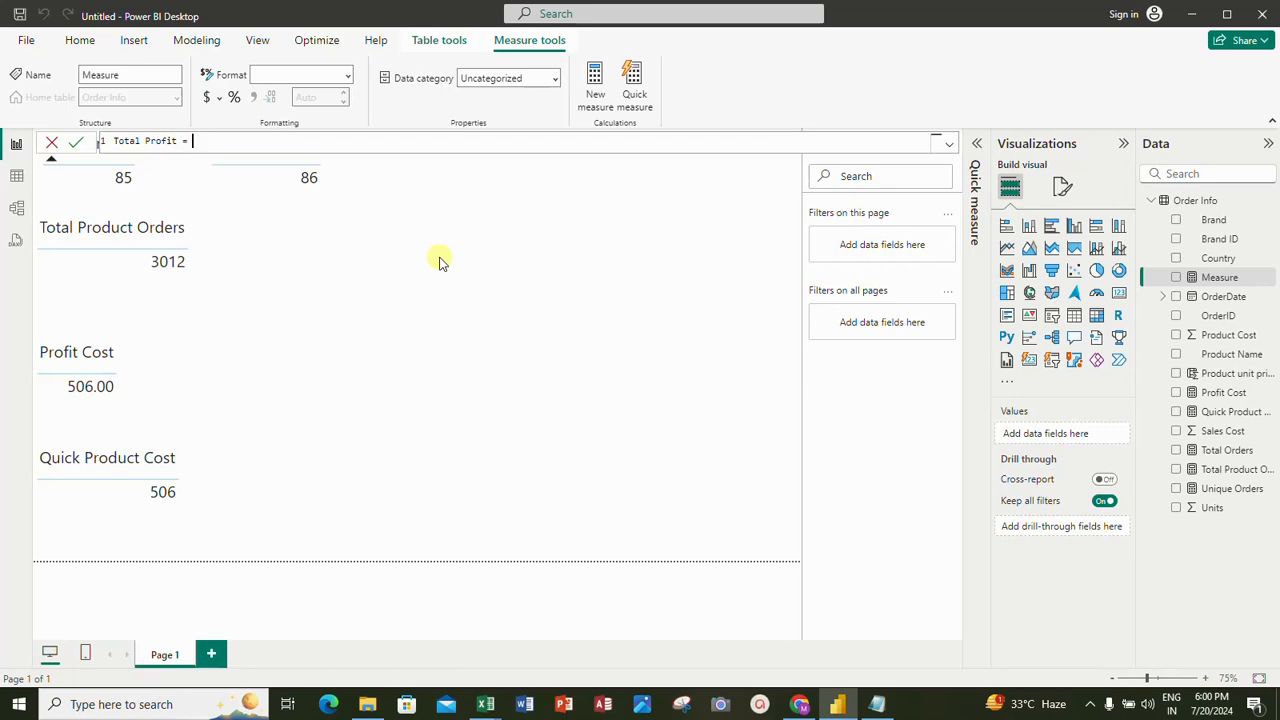
text(sum()
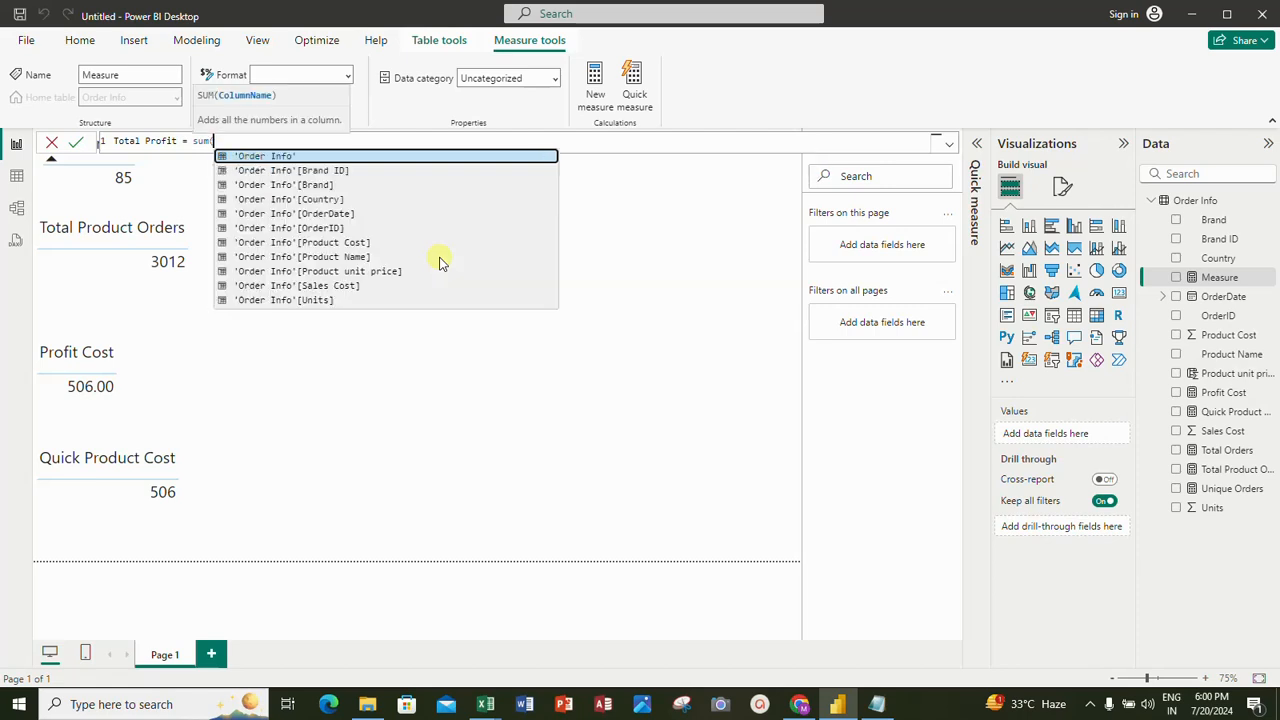
text(sales)
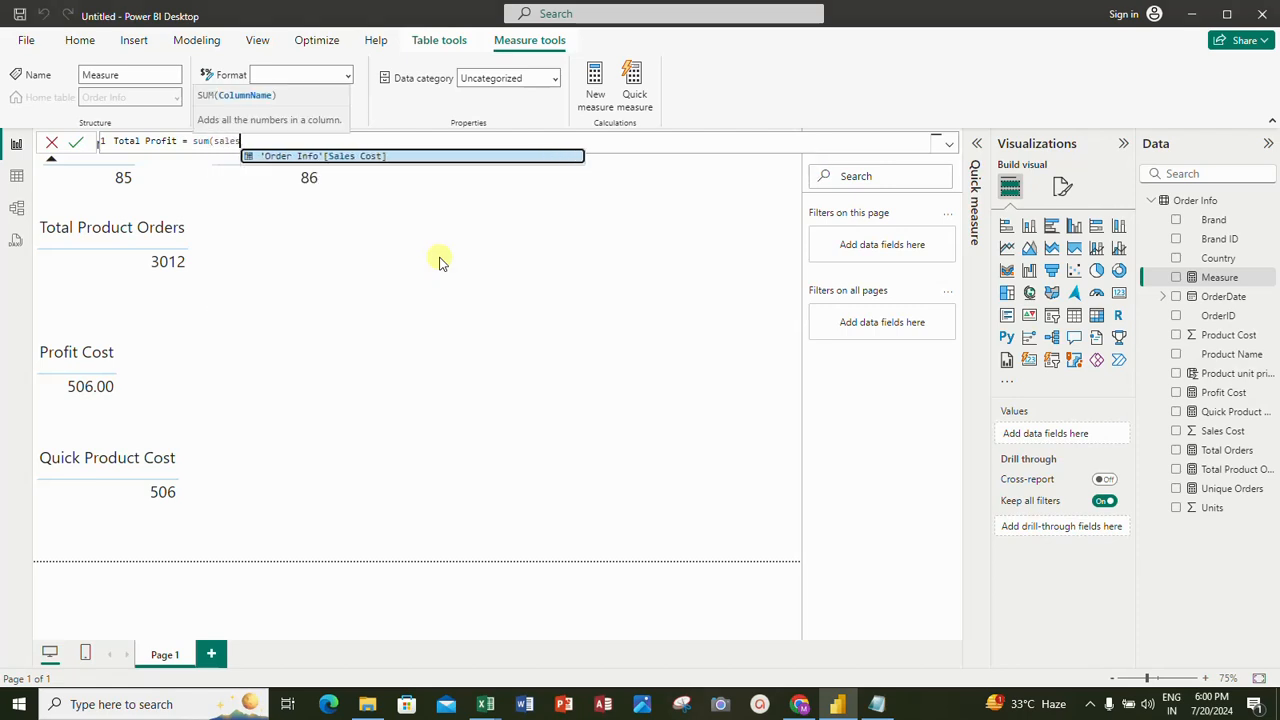
click(320, 157)
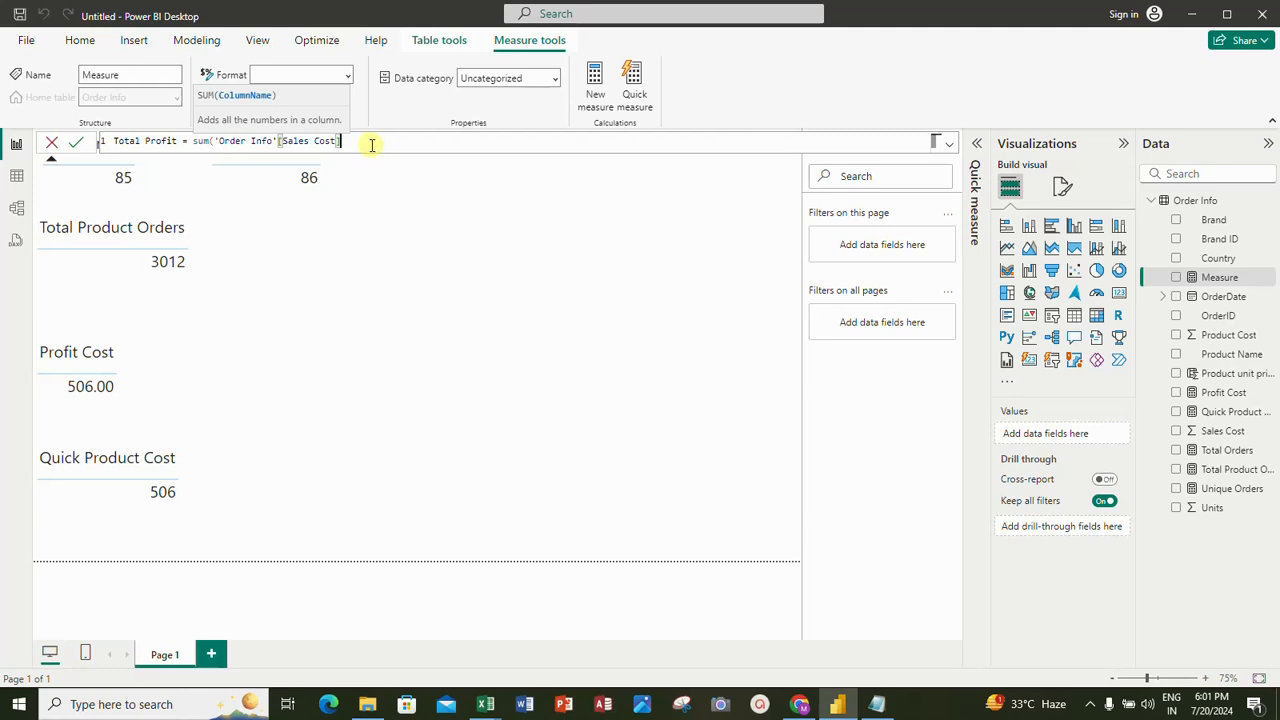
text())
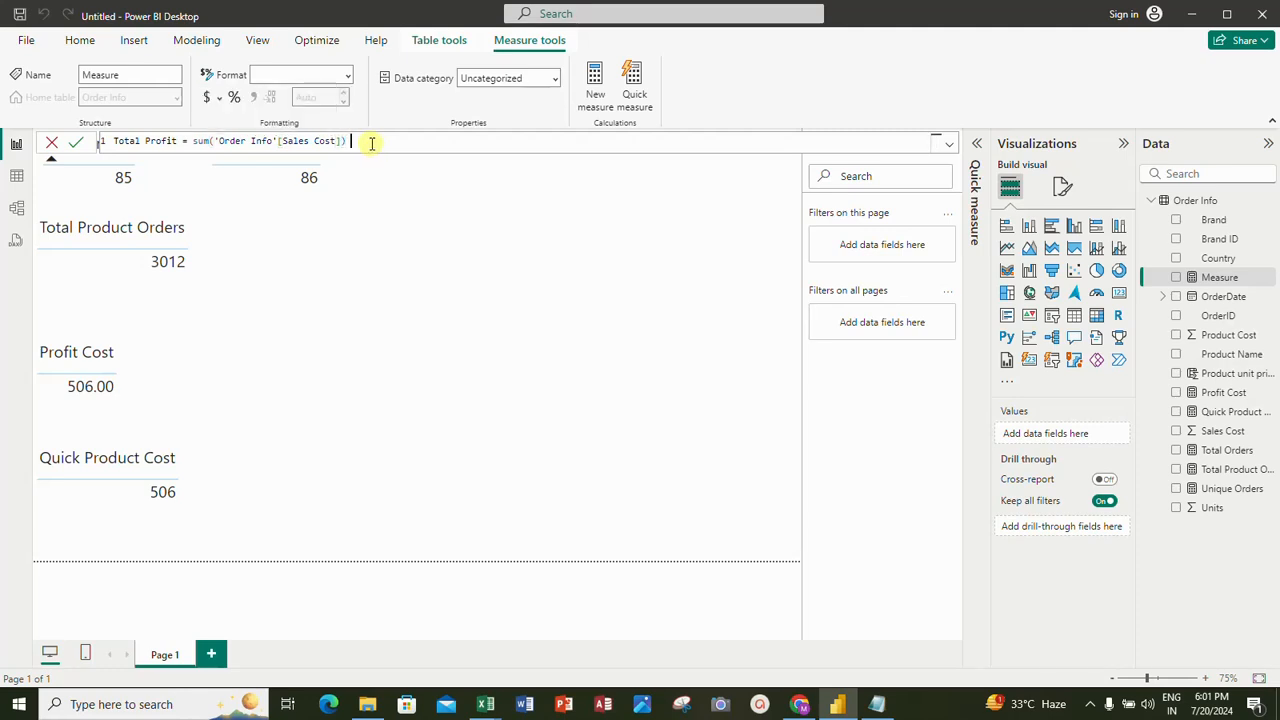
Extend the Total Profit formula with - sum('Order Info'[Product Cost]) * sum('Order Info'[Units]).
text( - sum()
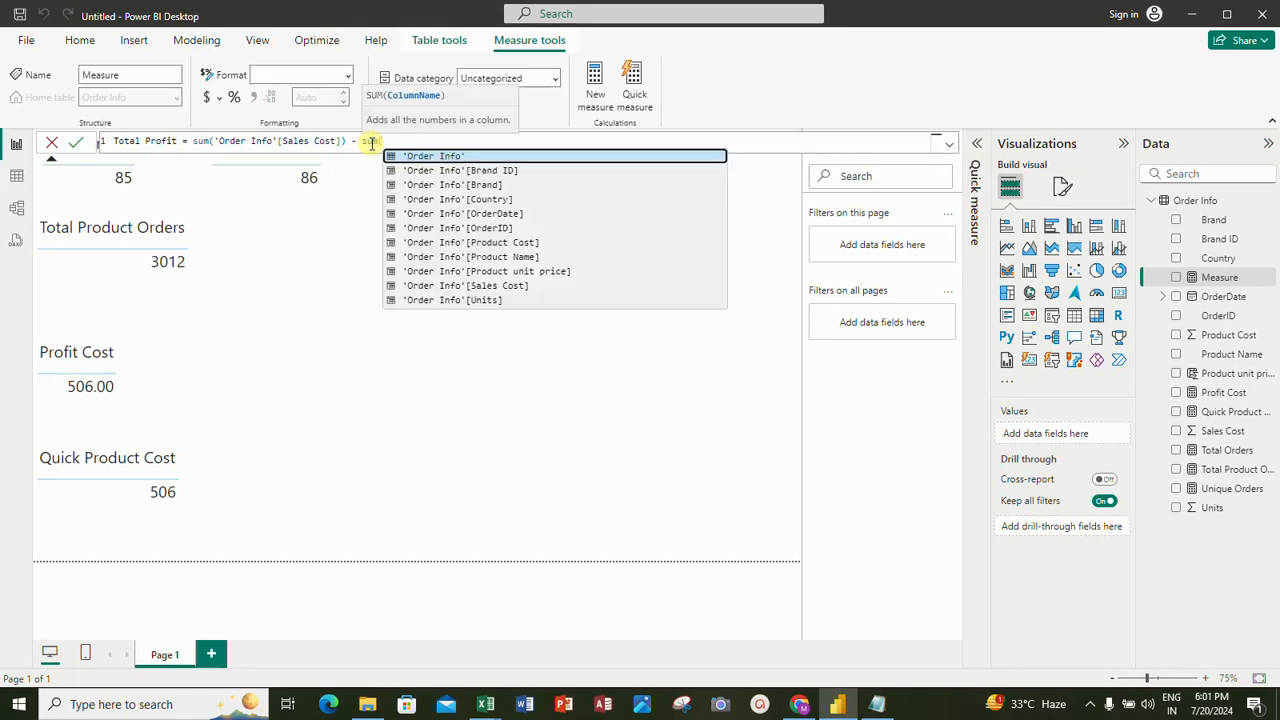
text(product)
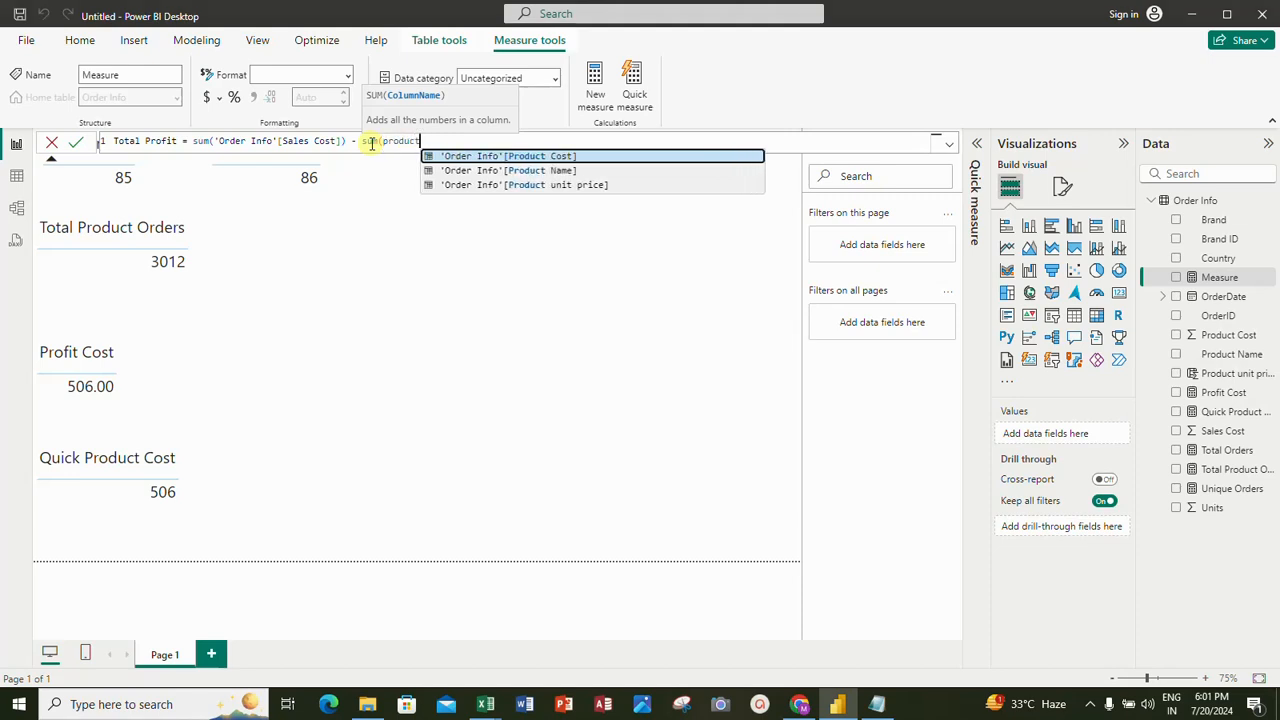
click(476, 157)
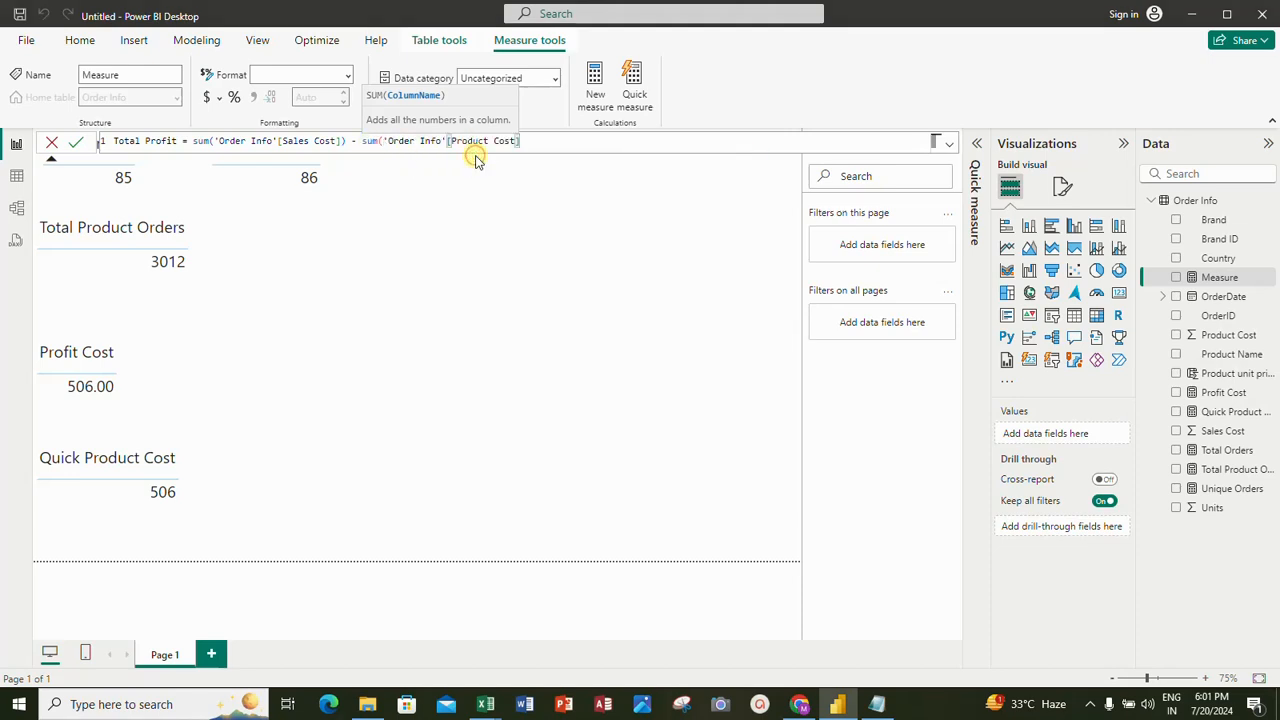
text())
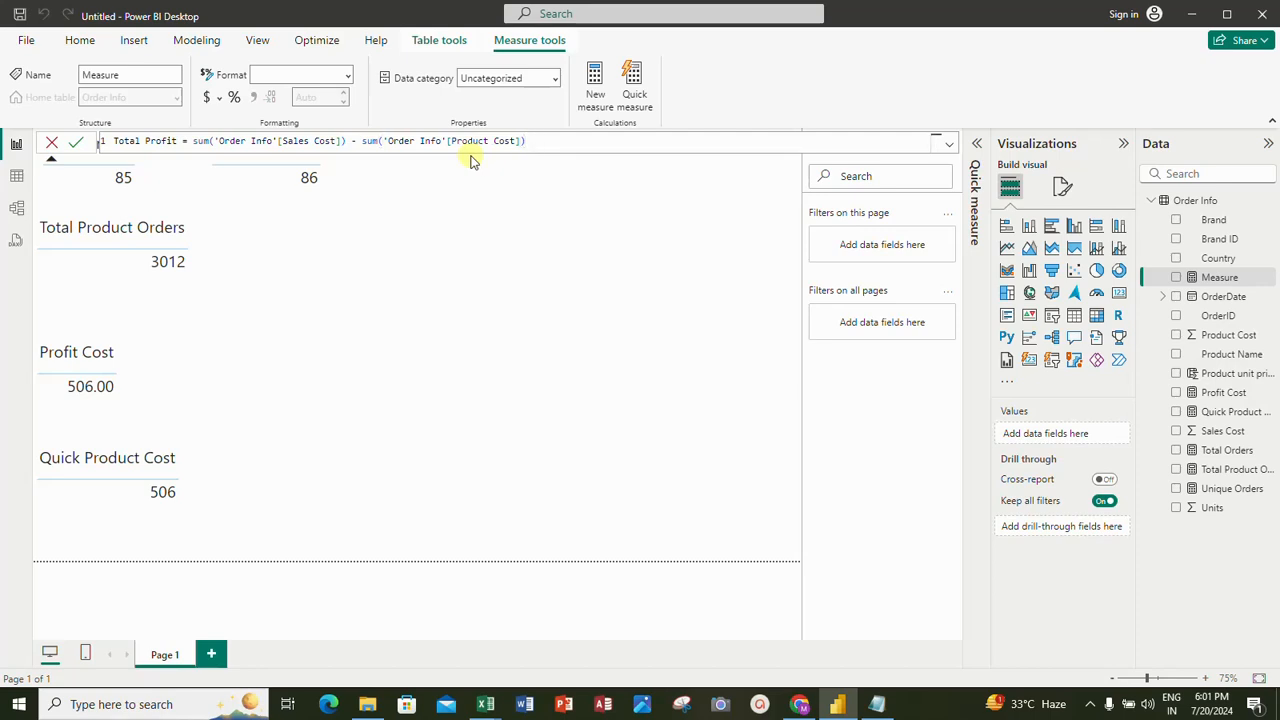
text(* sum()
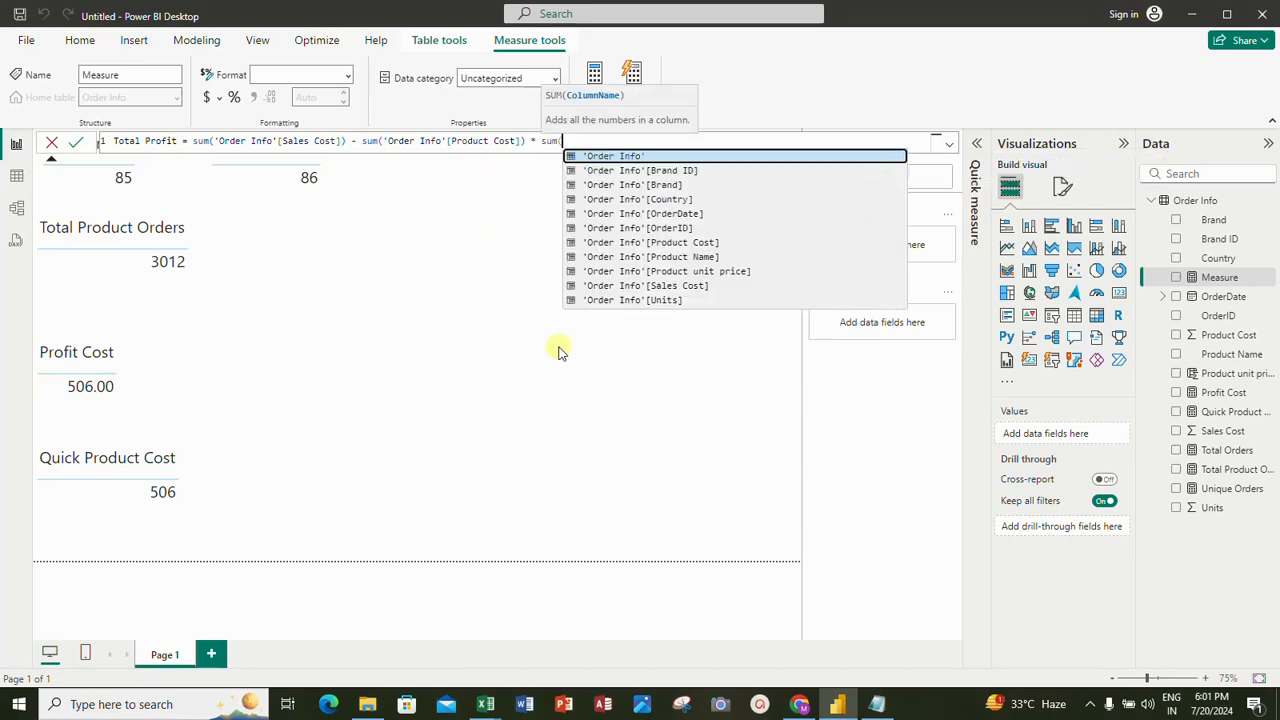
click(632, 300)
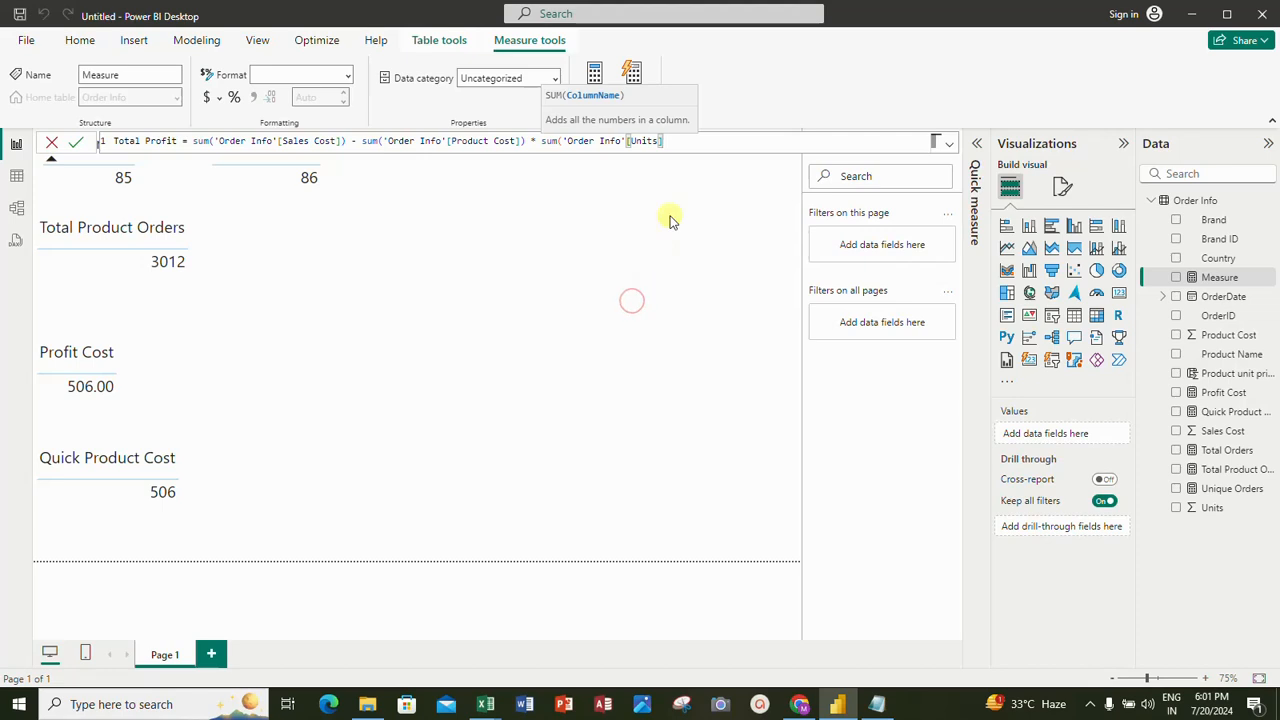
text())
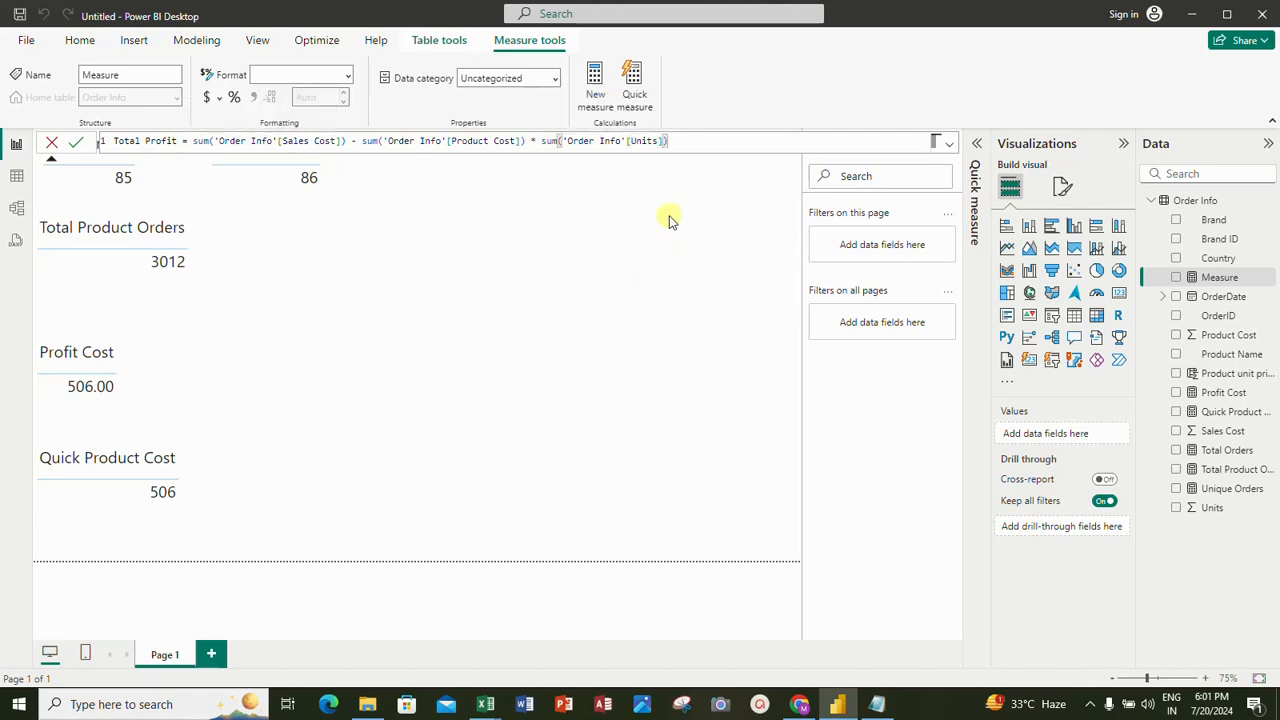
Enclose the whole Total Profit expression in one outer pair of parentheses and commit the measure.
text())
click(198, 141)
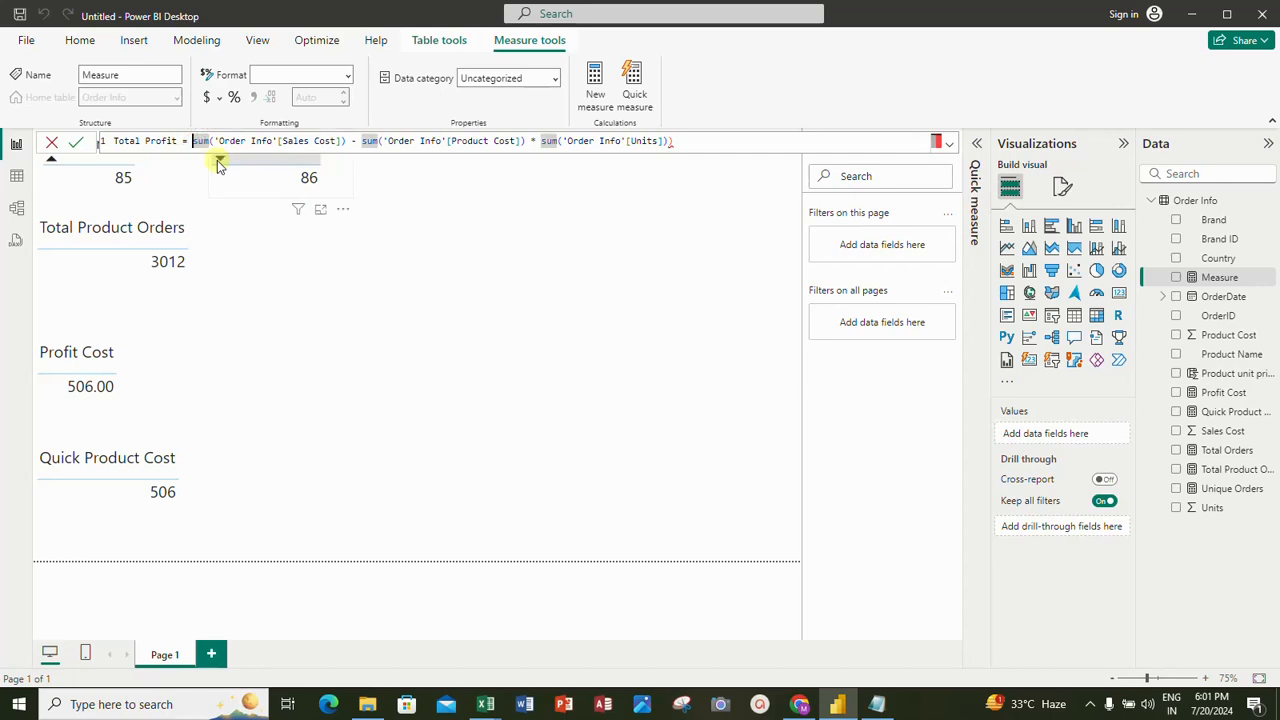
text(()
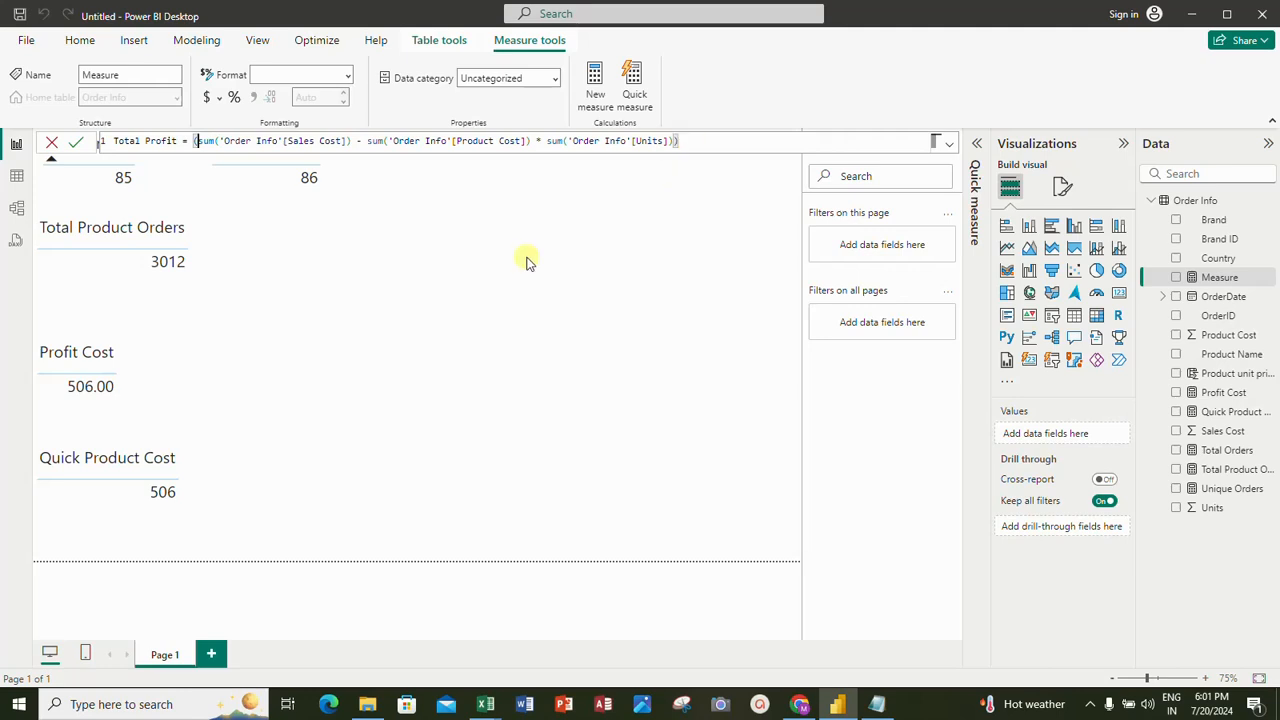
click(75, 143)
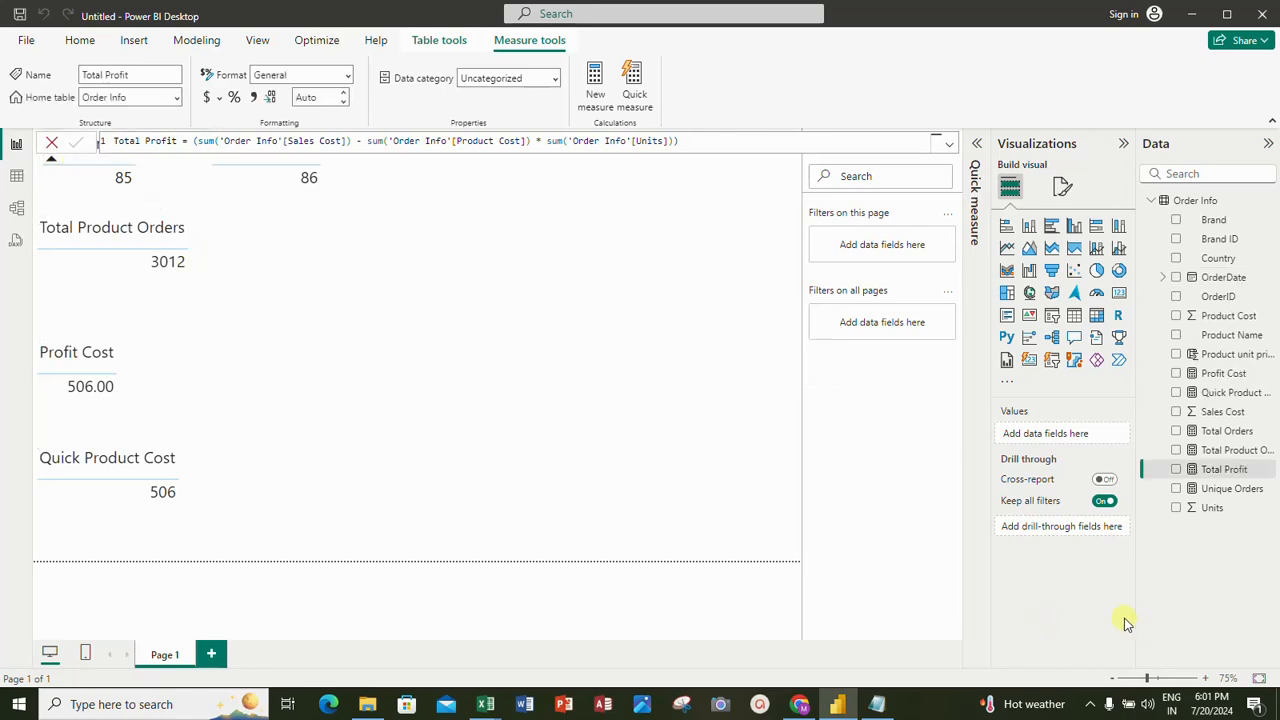
Add the Total Profit measure to the report page as a new visual and convert it to a table.
click(1177, 469)
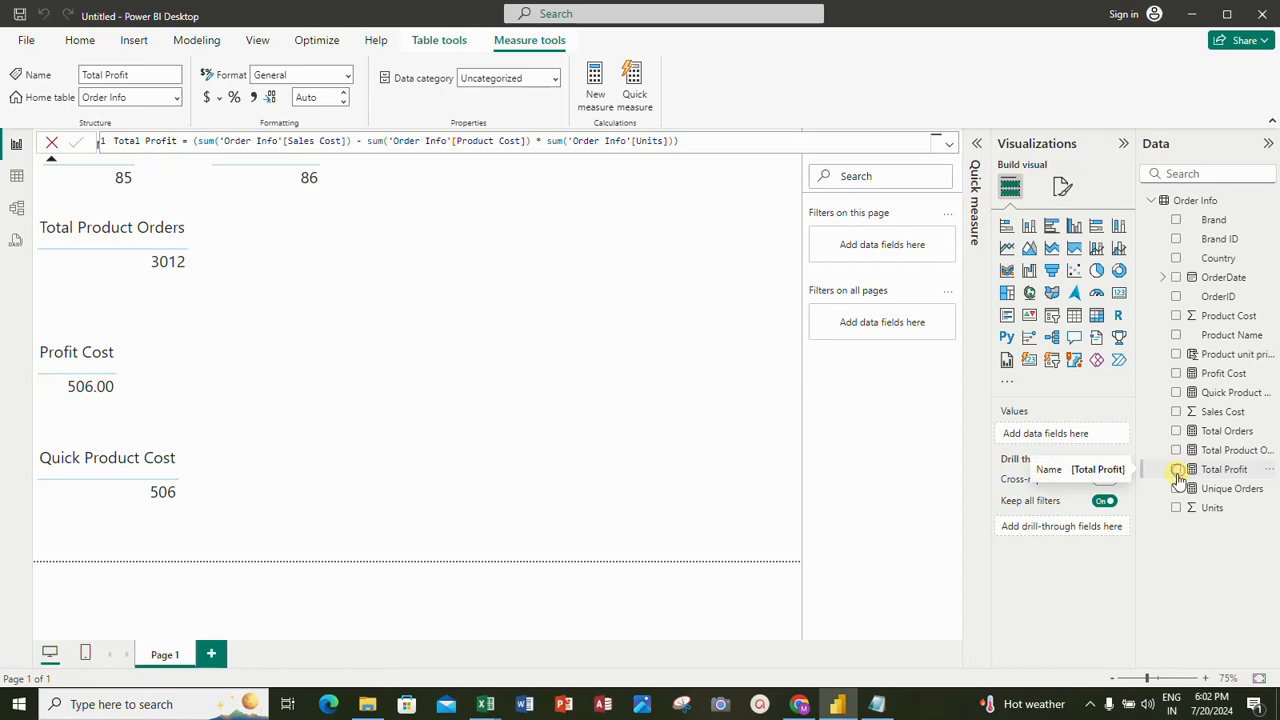
click(1177, 469)
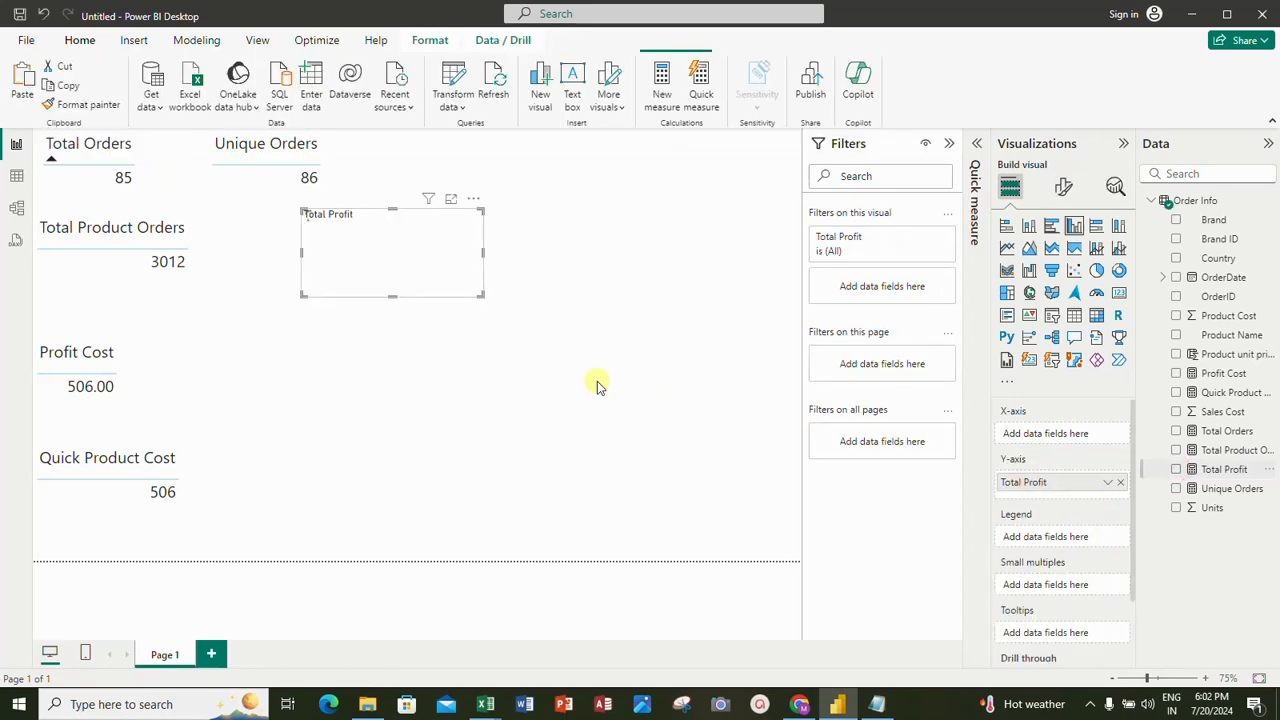
click(1177, 469)
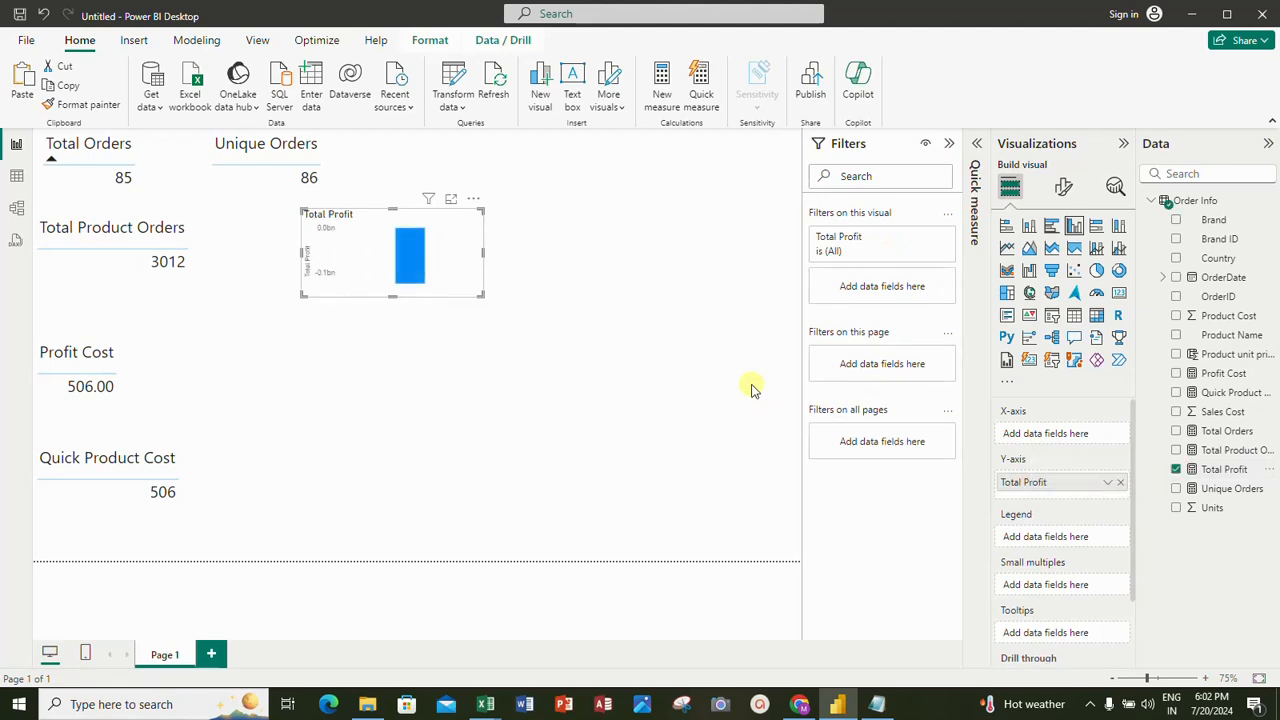
click(1074, 315)
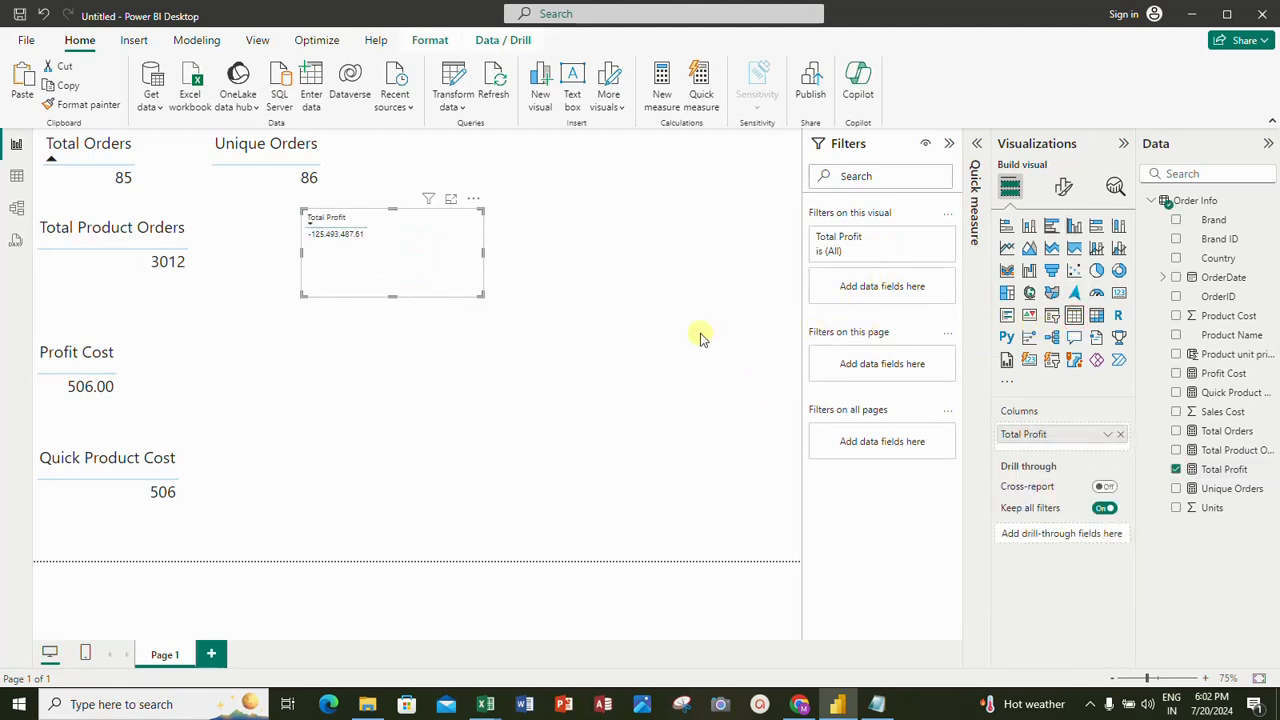
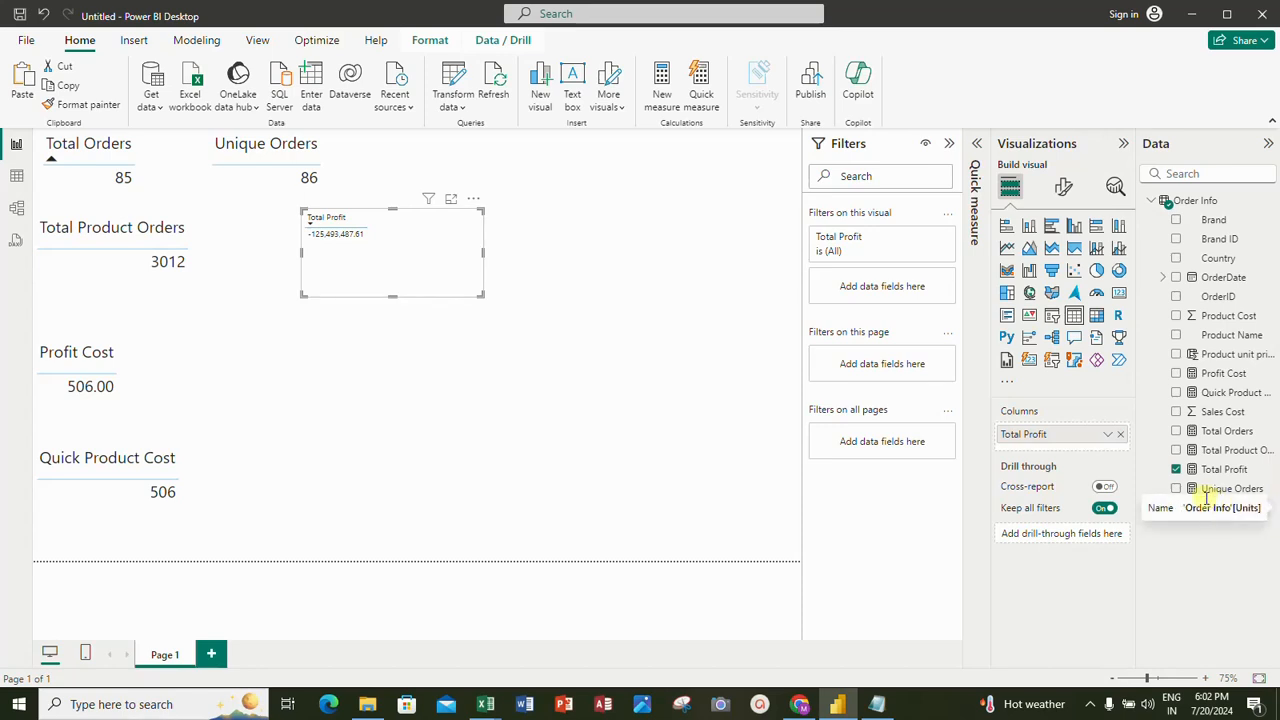
Set the Total Profit measure to 0 decimal places and shrink its table on the page.
click(1224, 469)
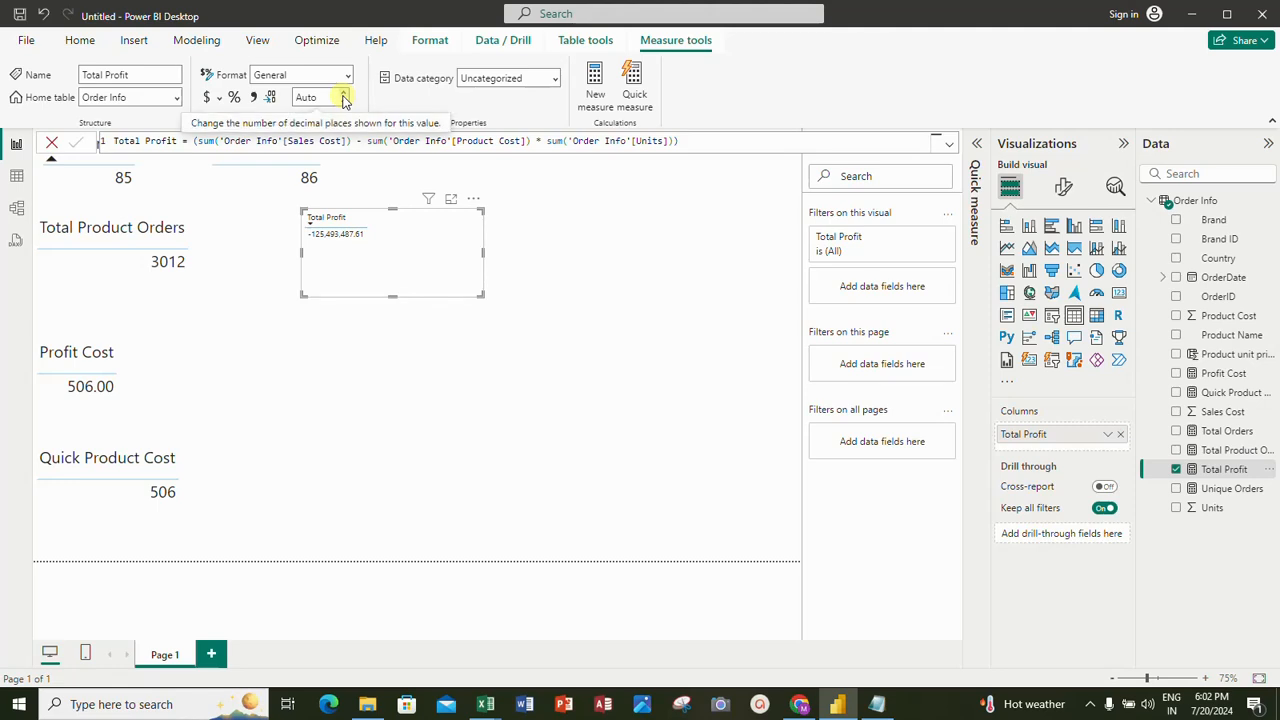
click(343, 100)
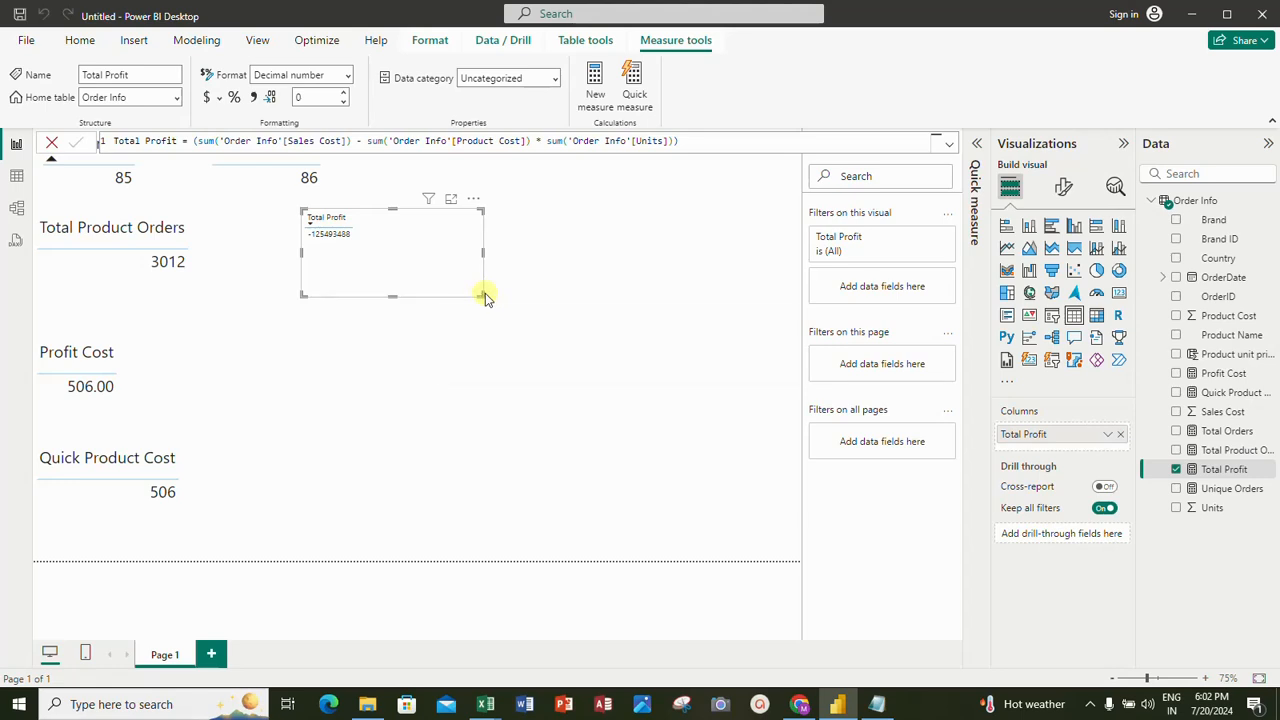
drag(480, 292, 458, 265)
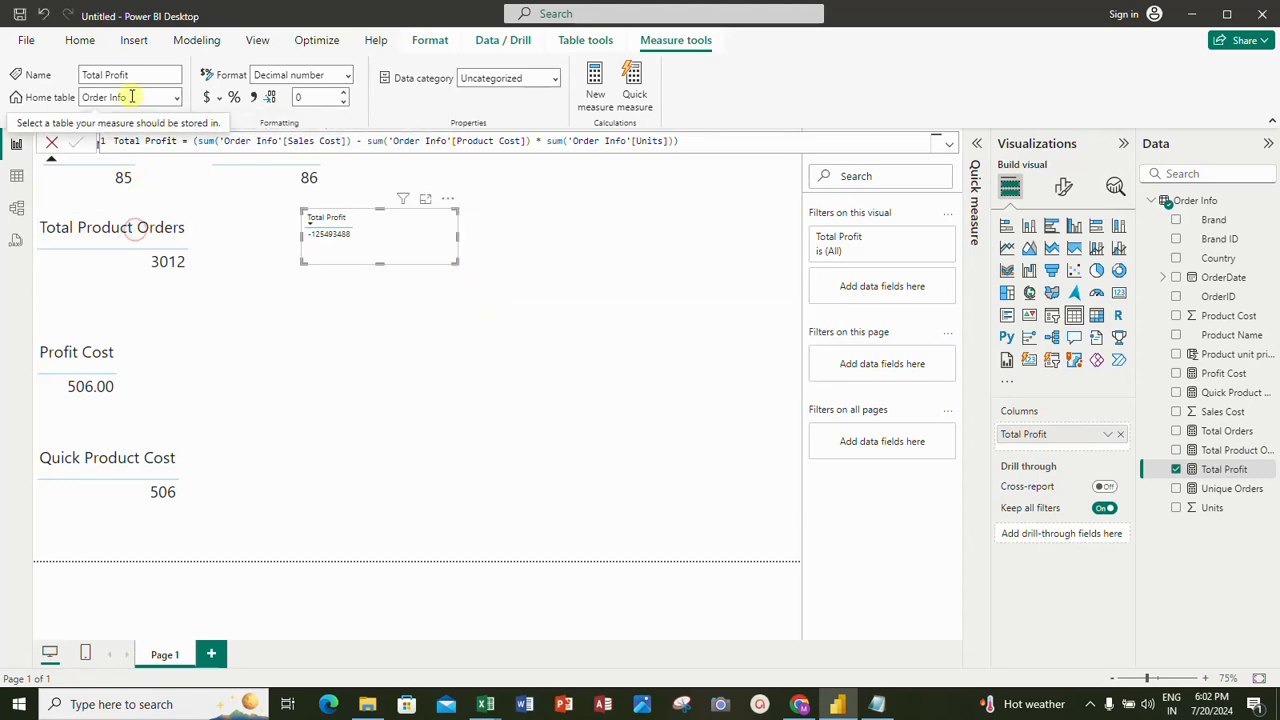
Try to copy the Profit Cost table's formatting onto the Total Profit table.
click(150, 352)
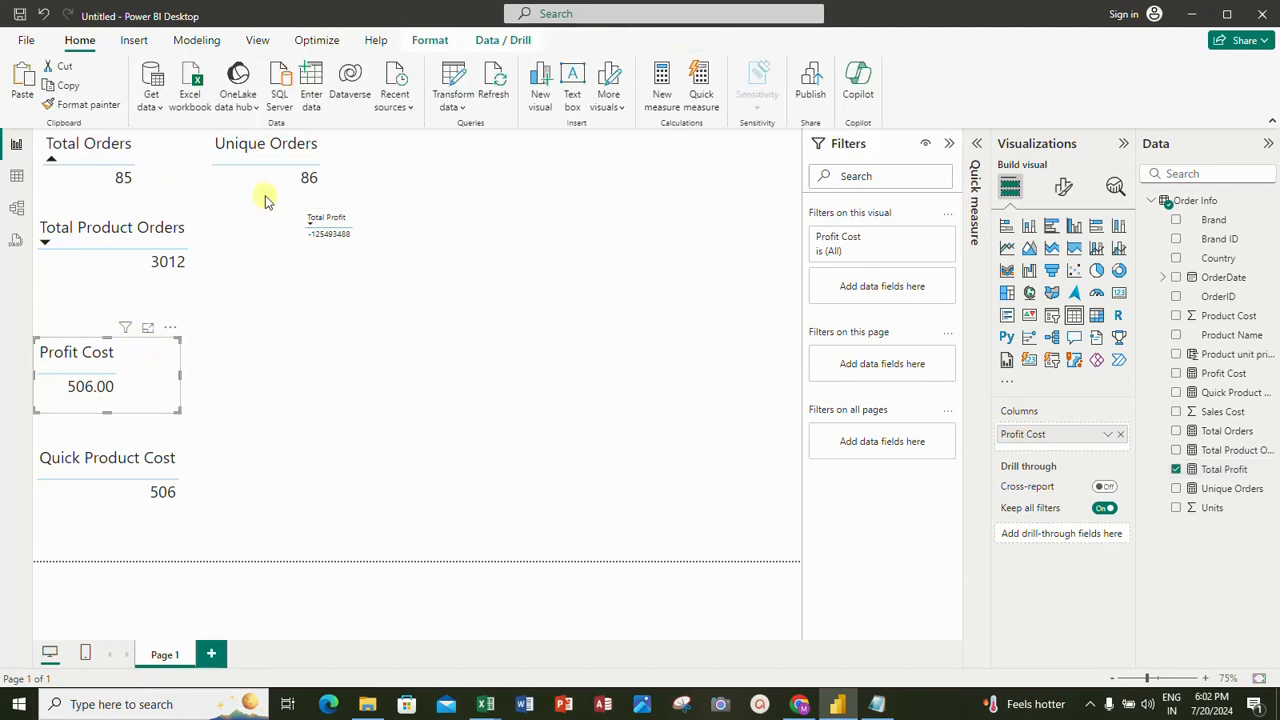
click(87, 104)
click(337, 192)
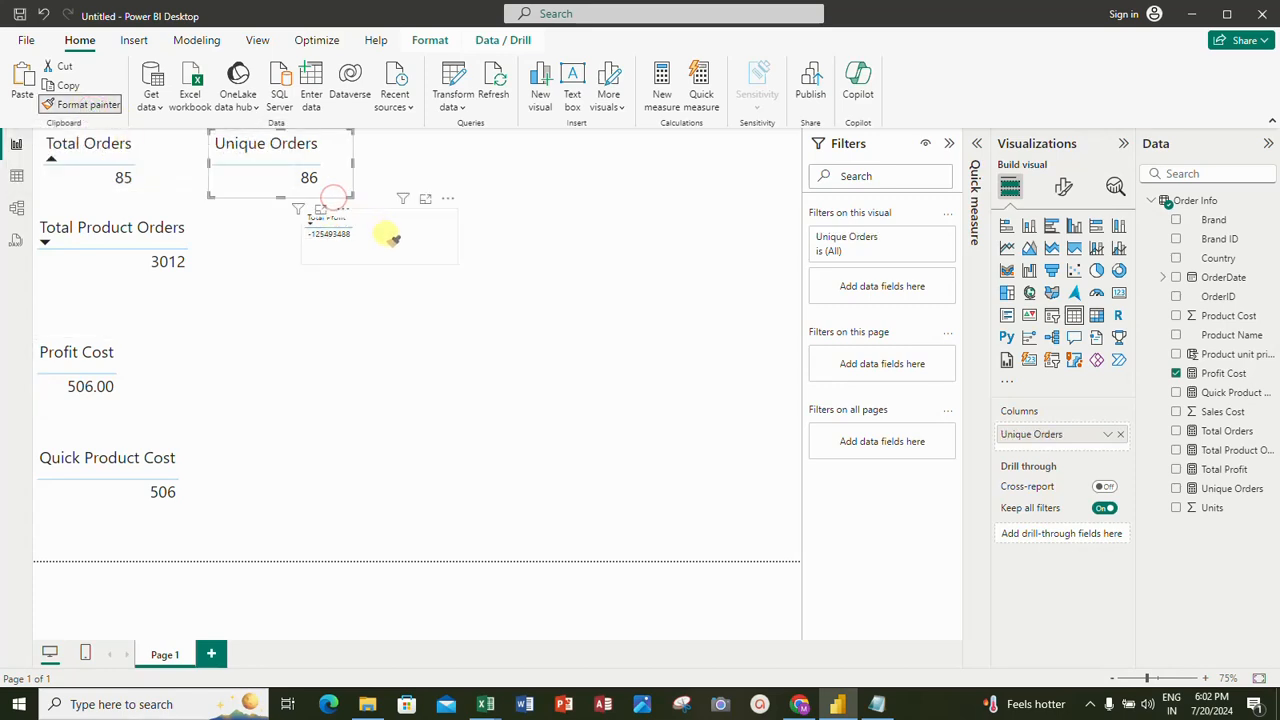
click(429, 309)
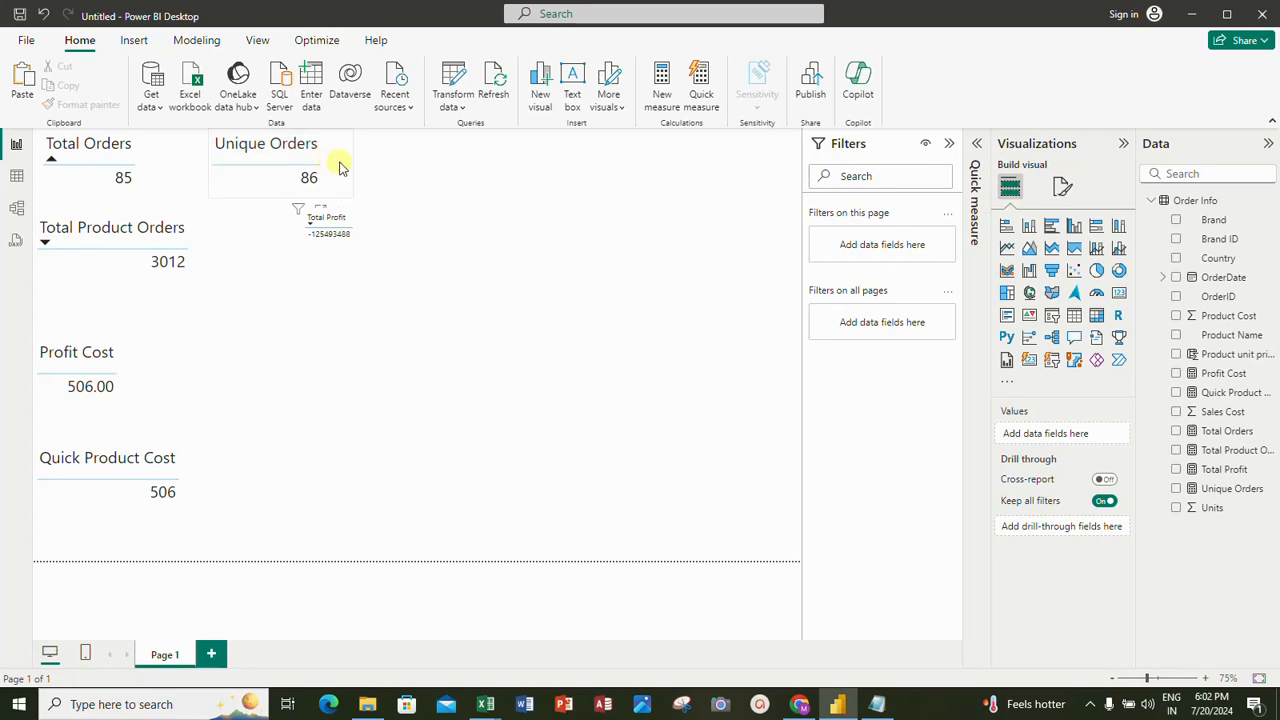
Copy the Unique Orders table's formatting onto the Total Profit table.
click(340, 169)
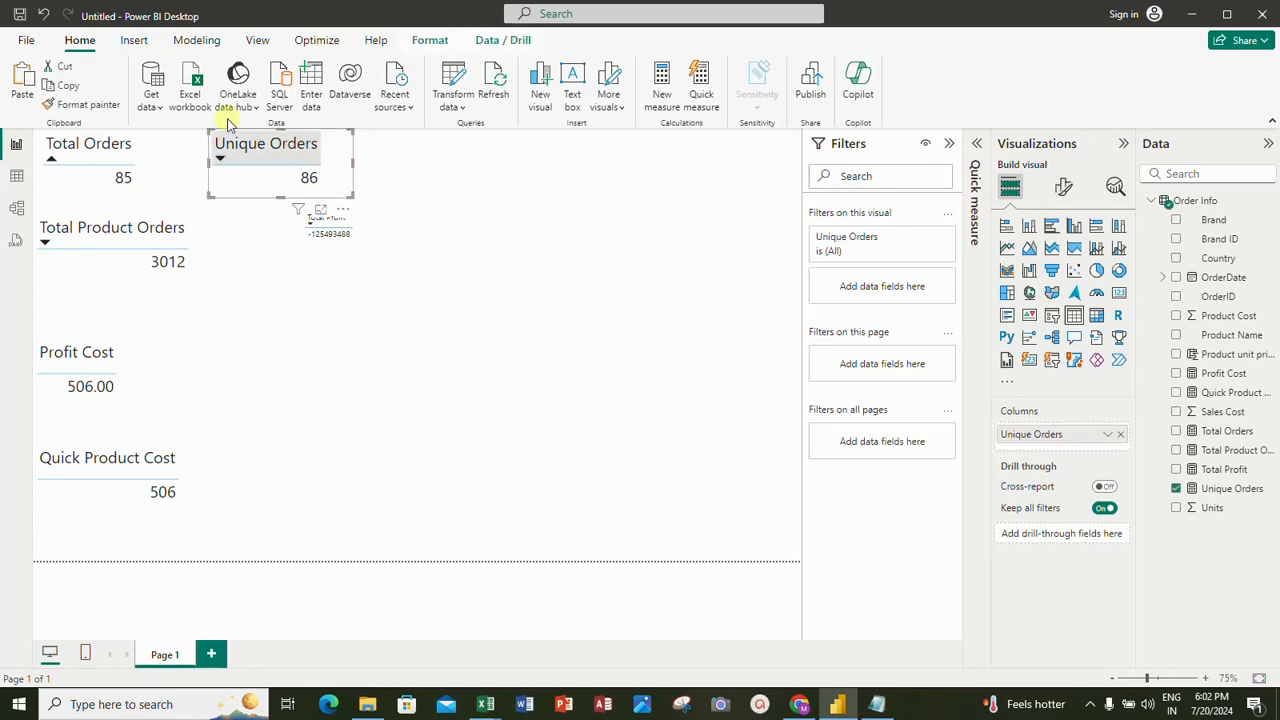
click(82, 104)
click(363, 211)
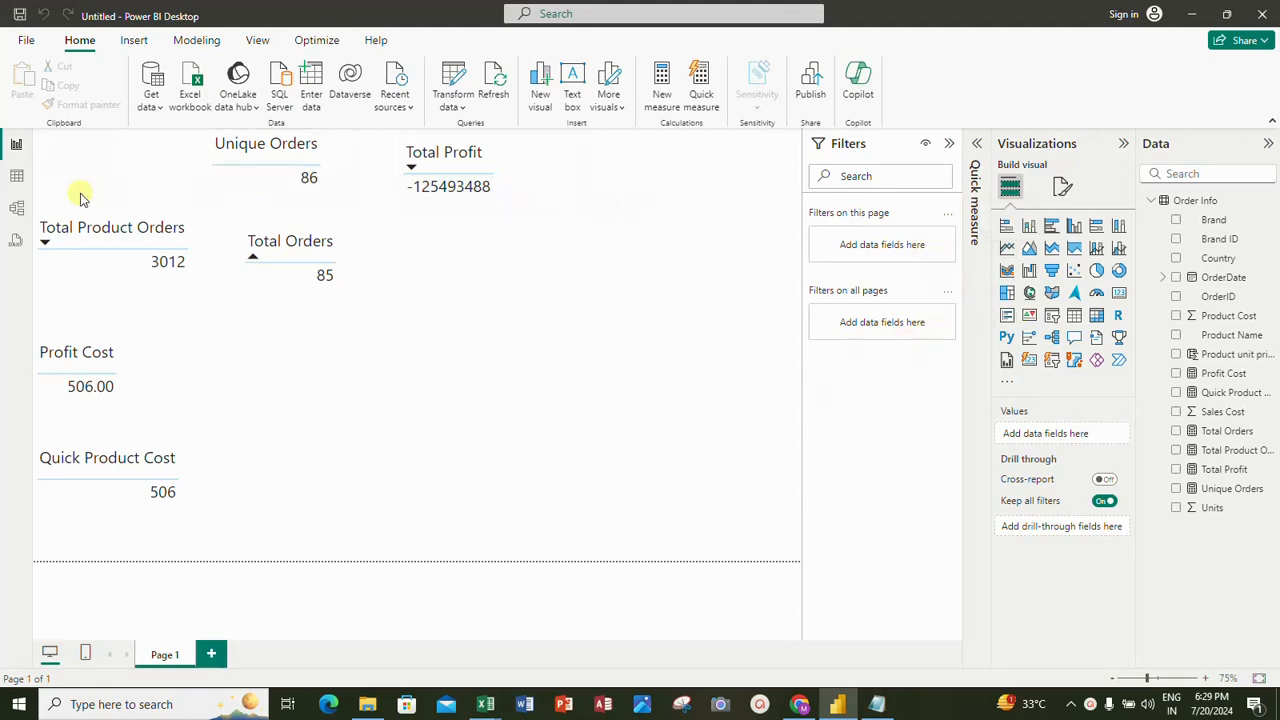
Show the Order Info data in Table view and copy the expression after the equals sign in the Total Profit measure.
click(16, 175)
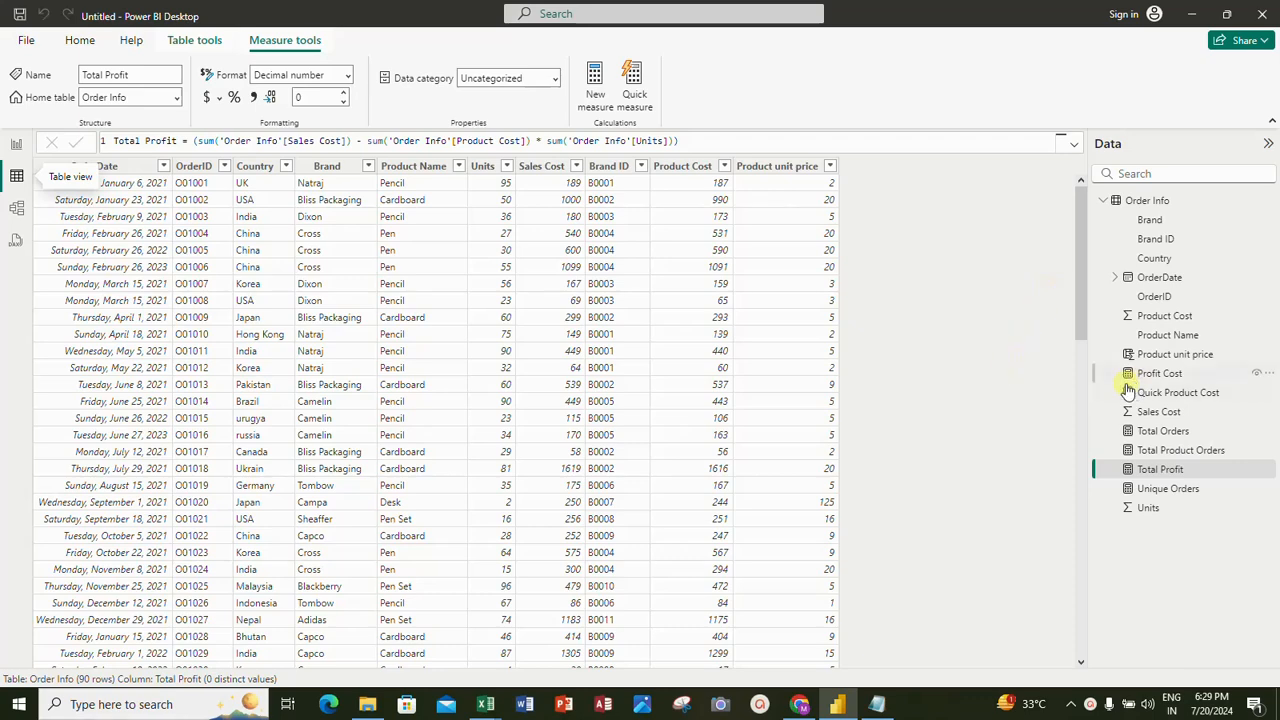
click(1160, 470)
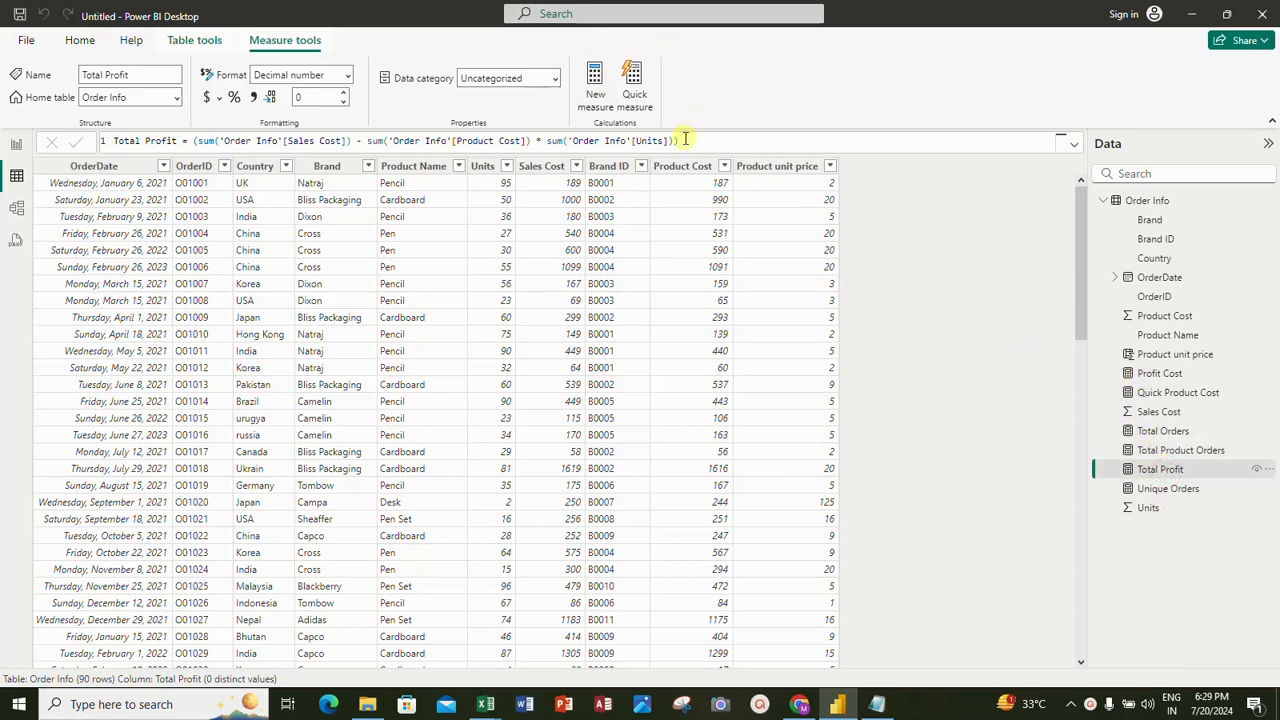
drag(685, 140, 192, 141)
key(ctrl+c)
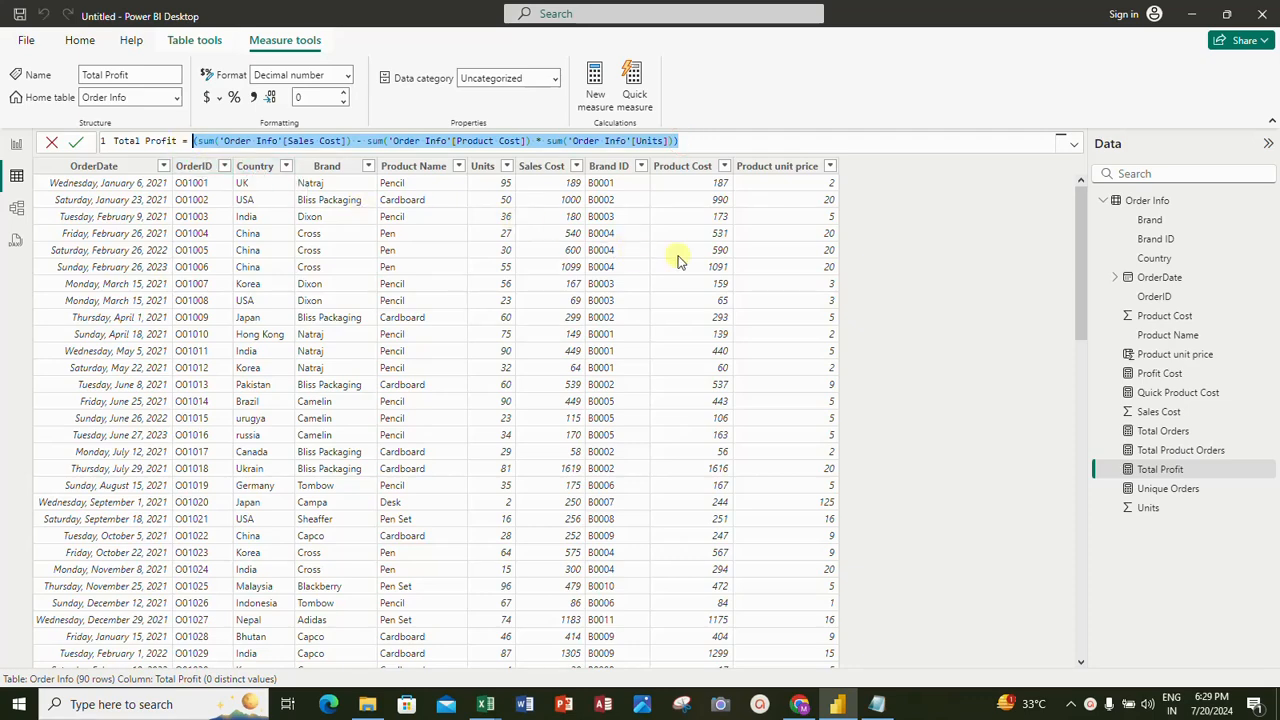
Create a new calculated column in the Order Info table and paste the copied Total Profit expression as its formula.
click(1135, 204)
right_click(1135, 204)
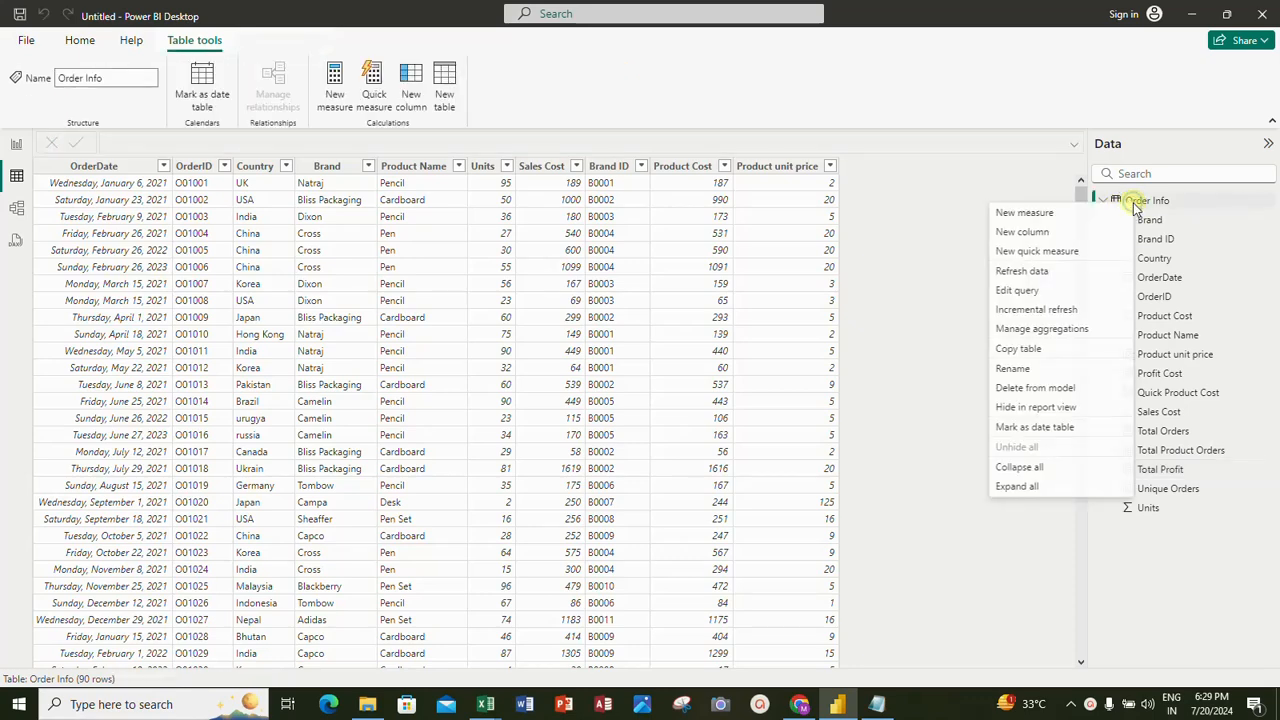
click(1077, 232)
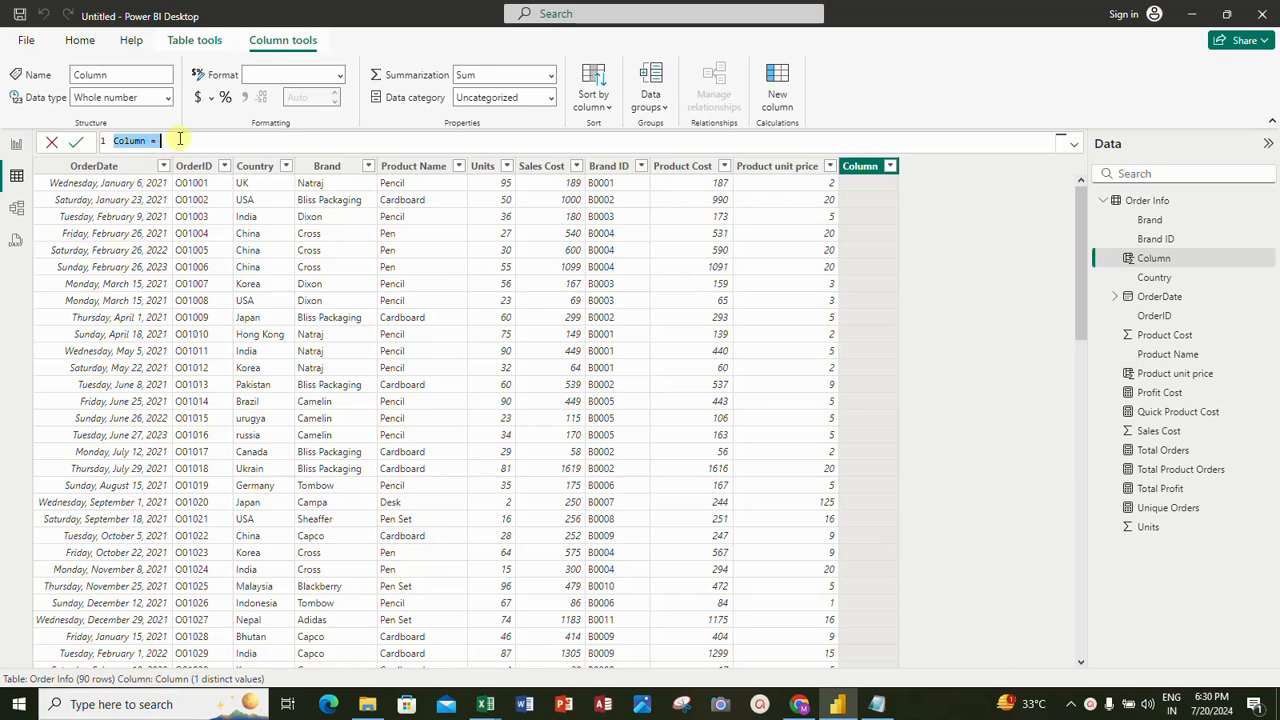
click(179, 140)
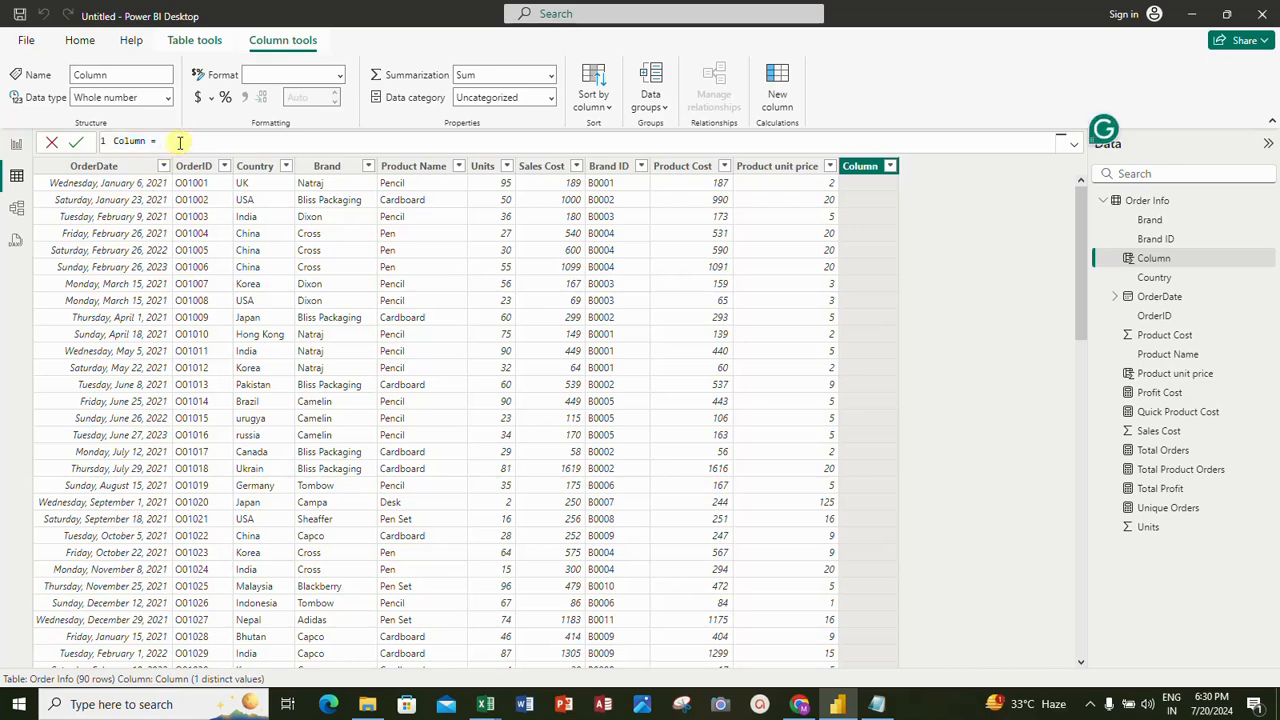
key(ctrl+v)
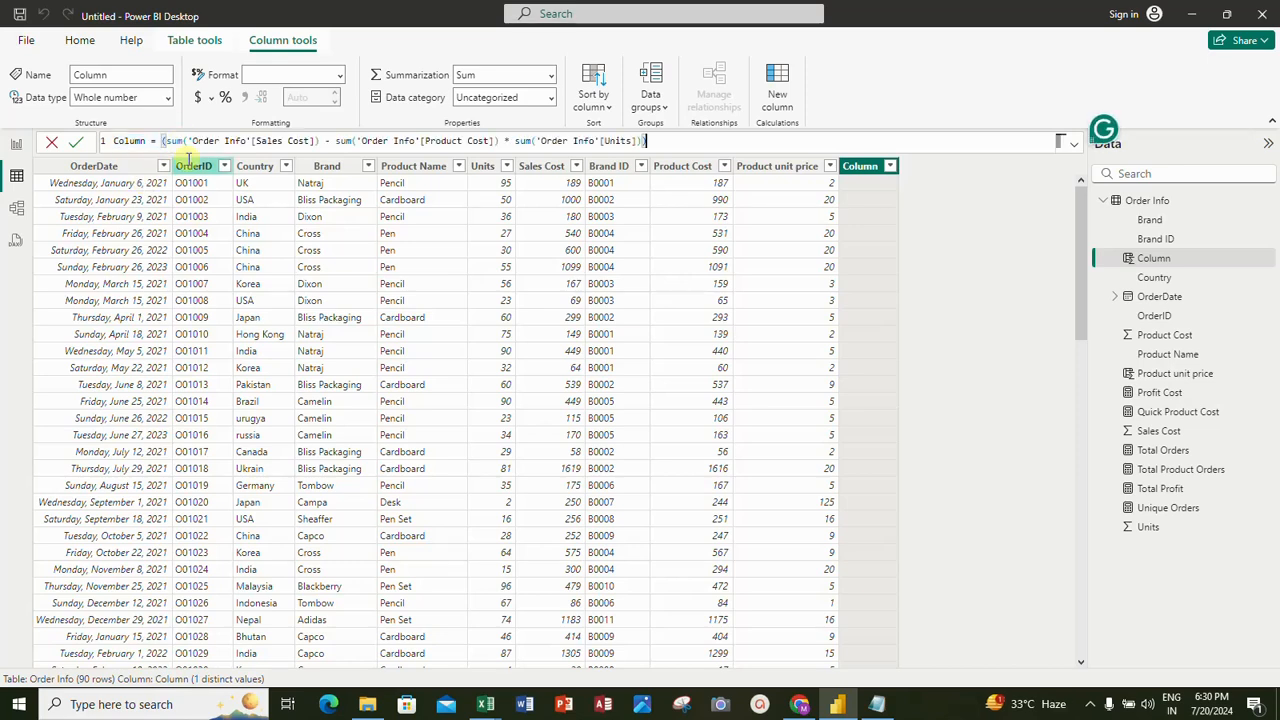
Name the new calculated column "Total Orderwise profit" in its formula.
double_click(138, 140)
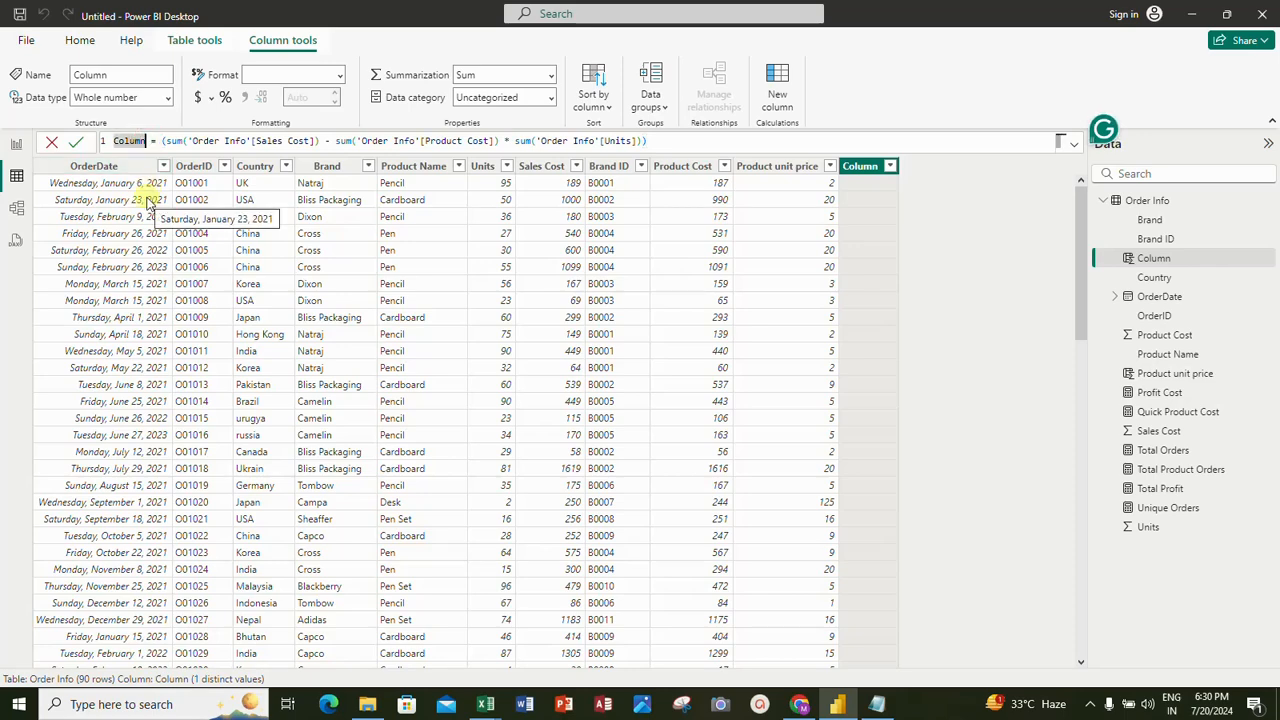
key(BackSpace)
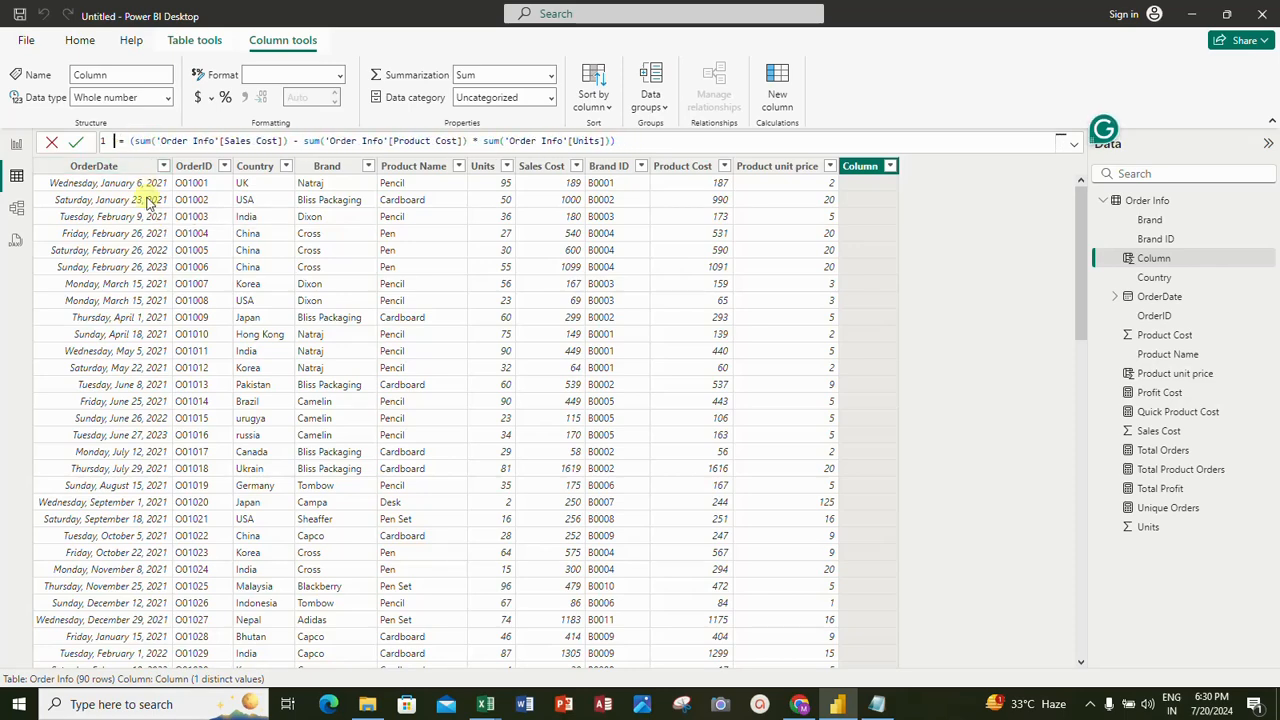
text(Total )
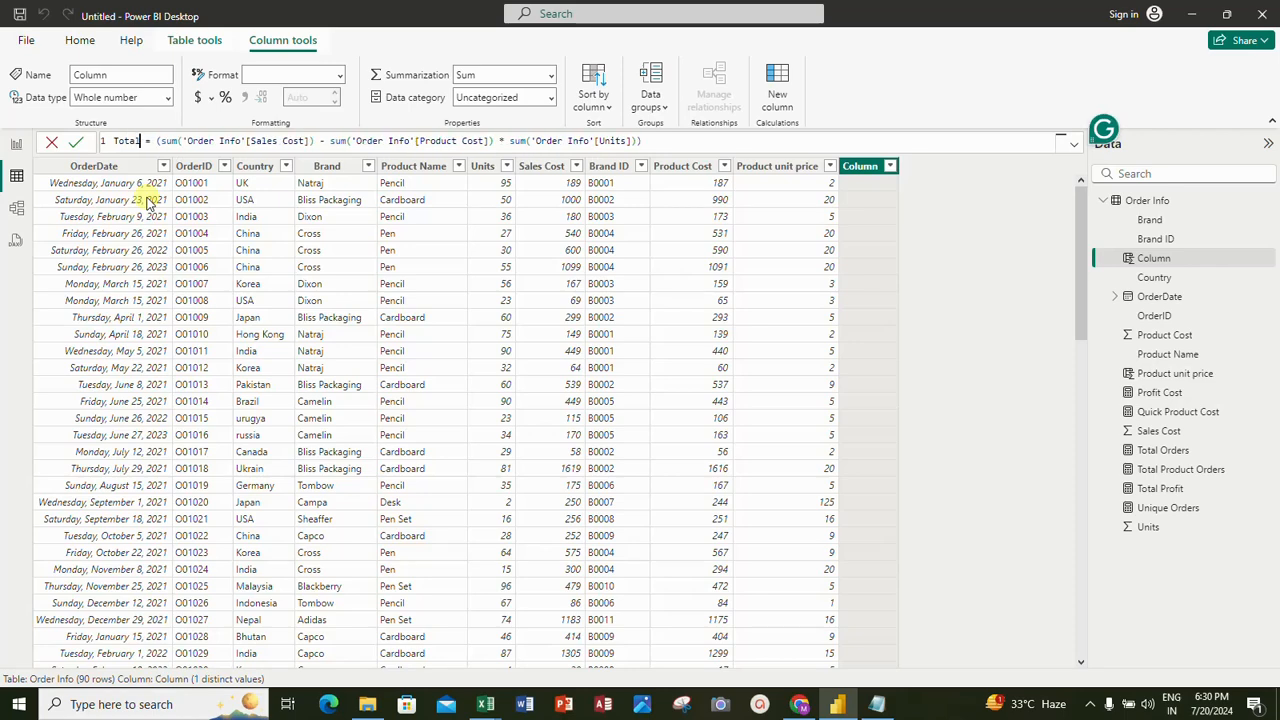
text(C)
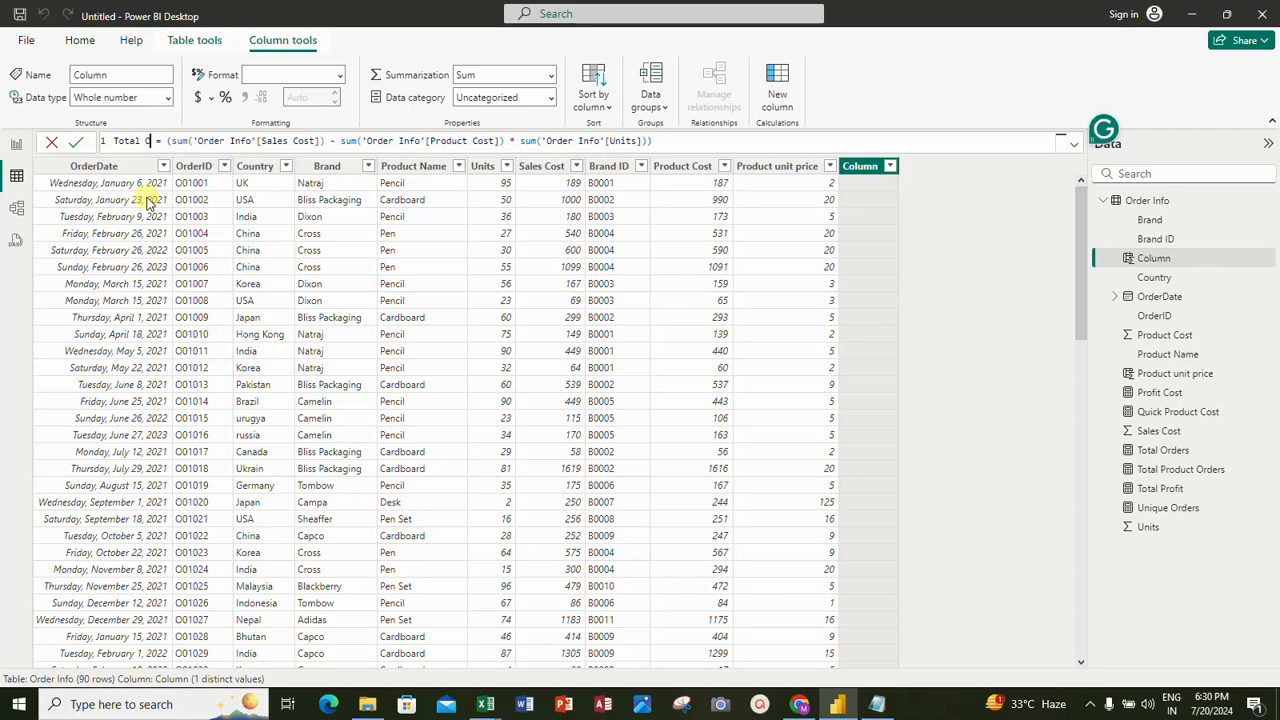
text(rder)
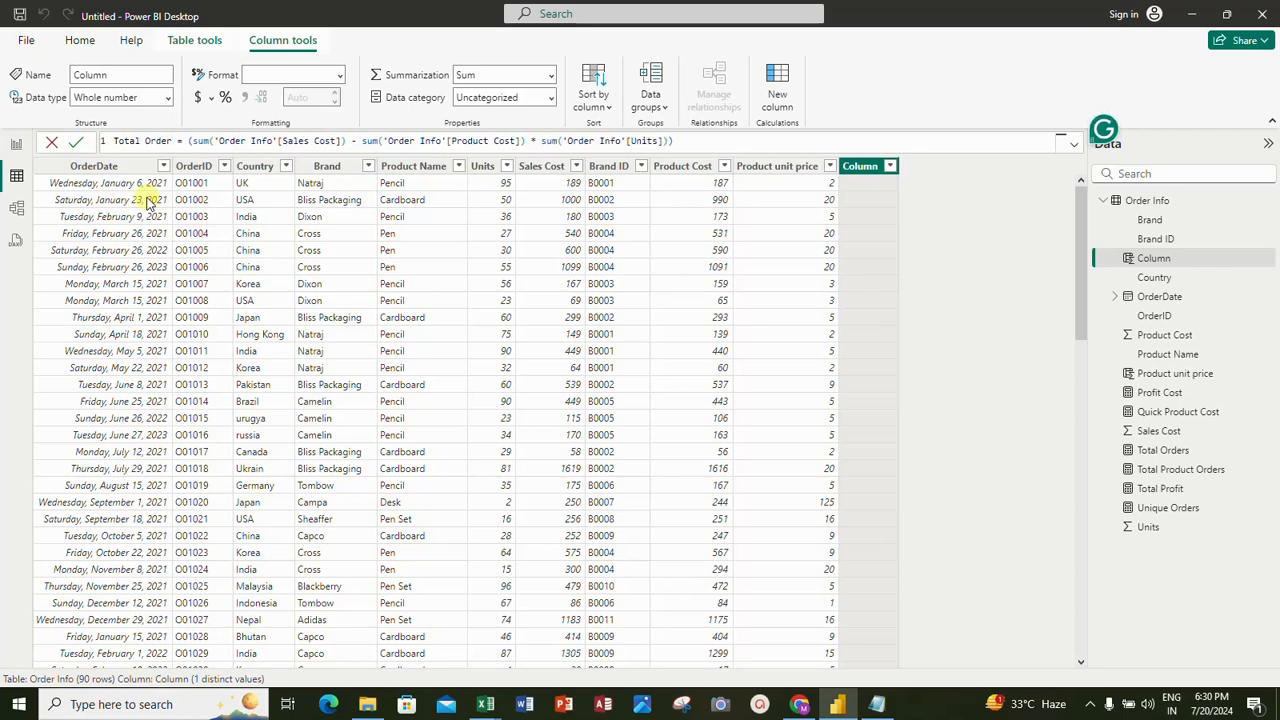
text(wise)
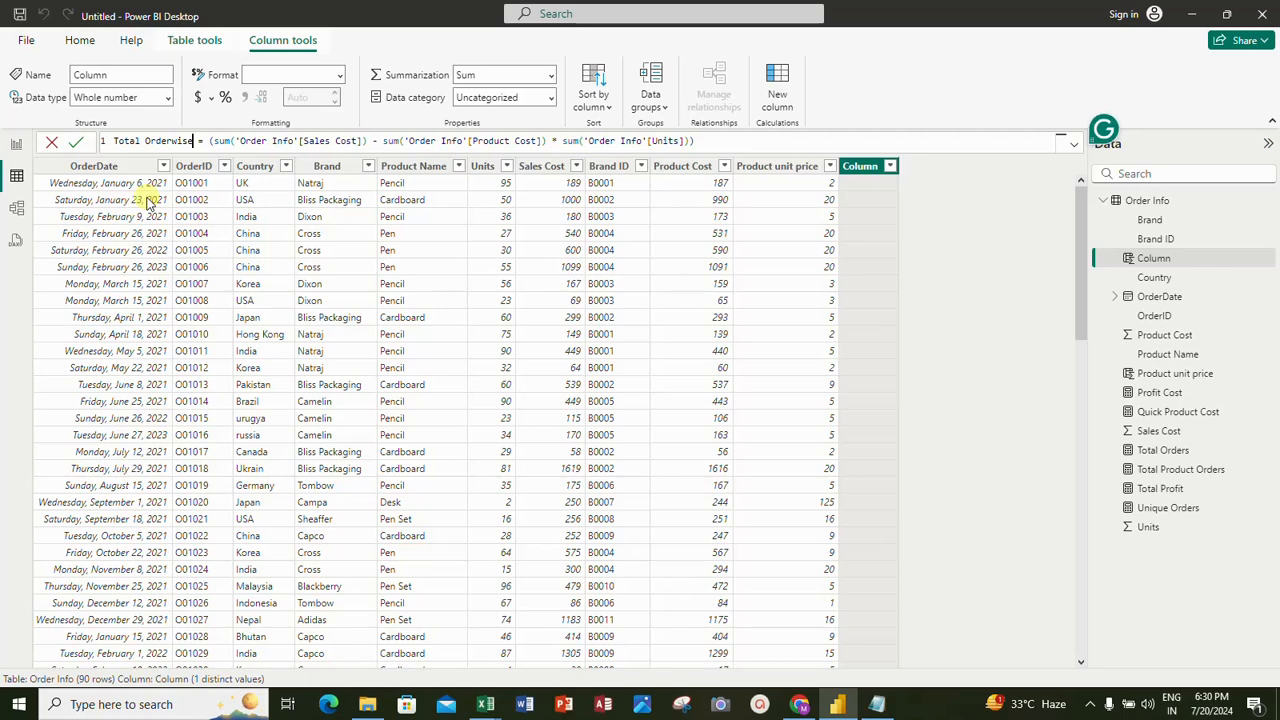
text( profit)
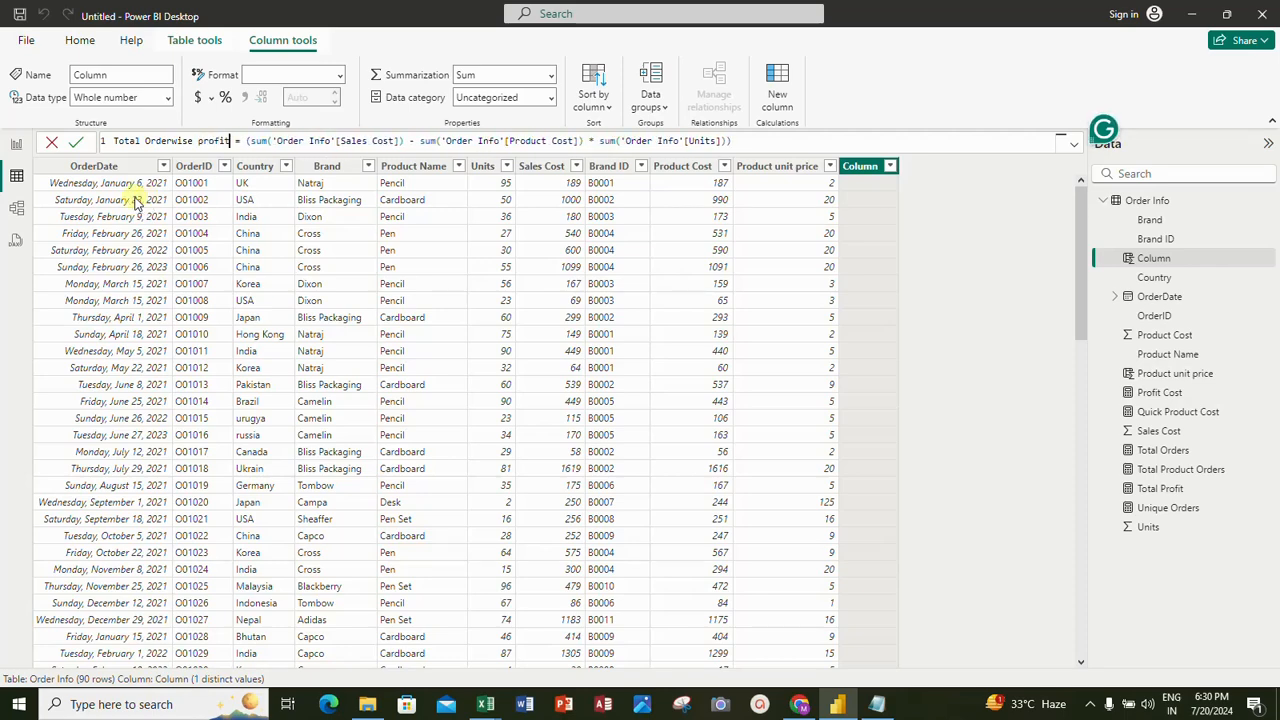
Shorten the calculated column's name to "Orderwise profit" and commit the formula.
double_click(150, 140)
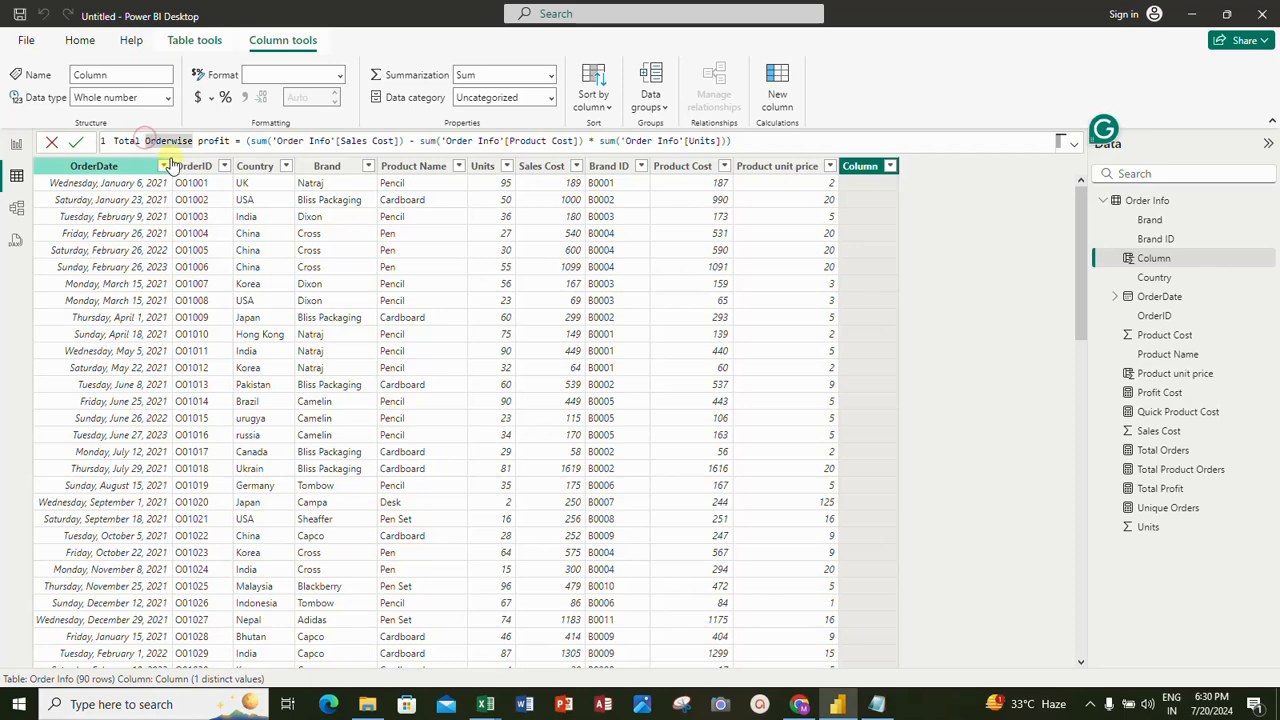
key(Left)
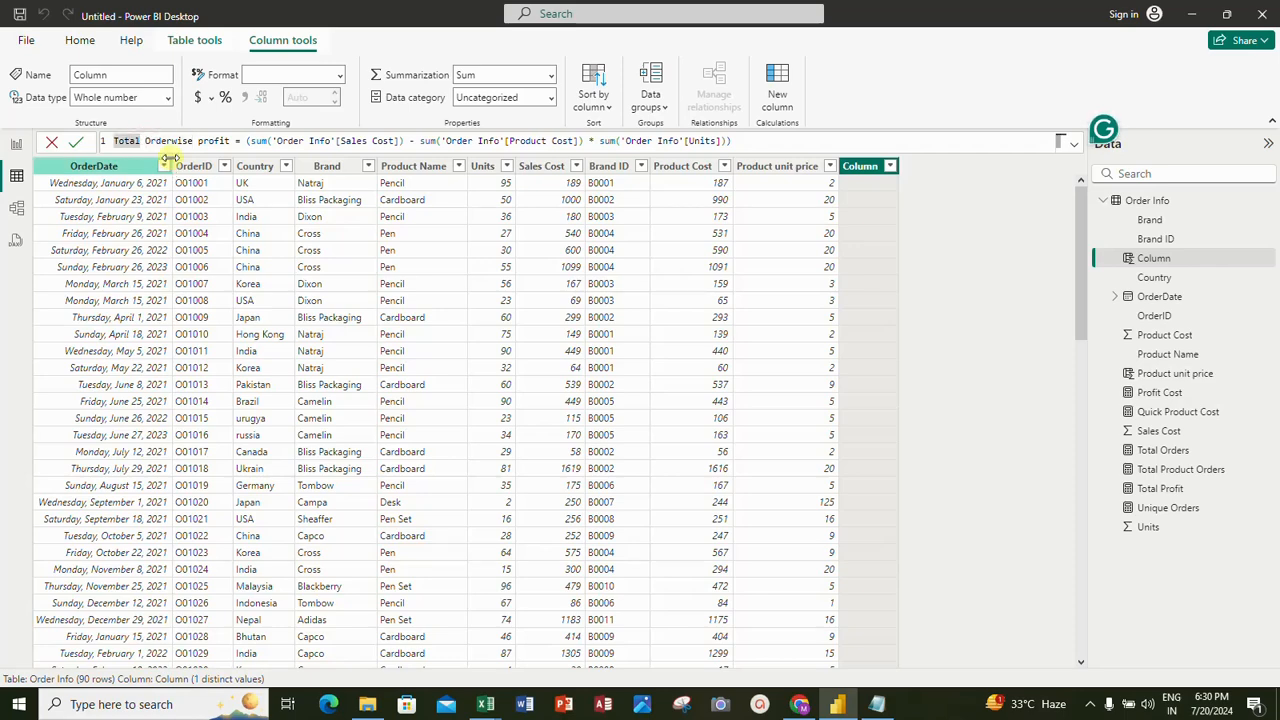
key(Right)
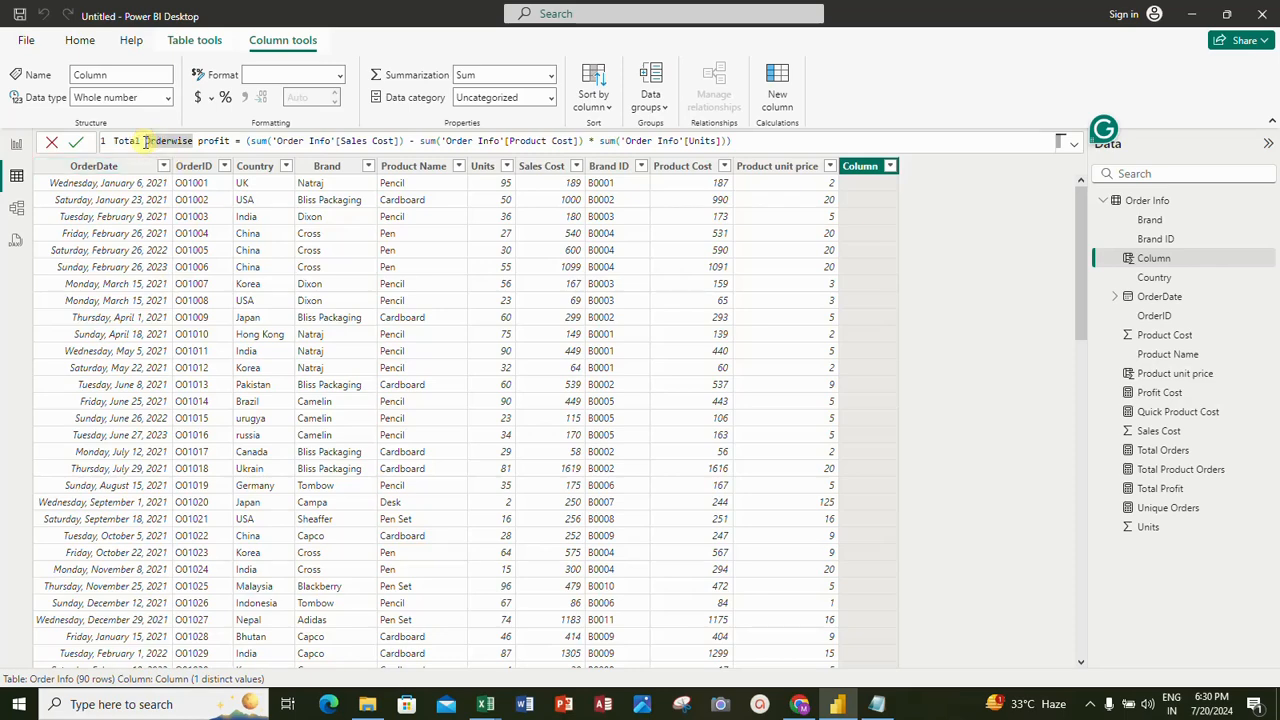
key(BackSpace)
key(BackSpace)
key(BackSpace)
key(BackSpace)
key(BackSpace)
key(BackSpace)
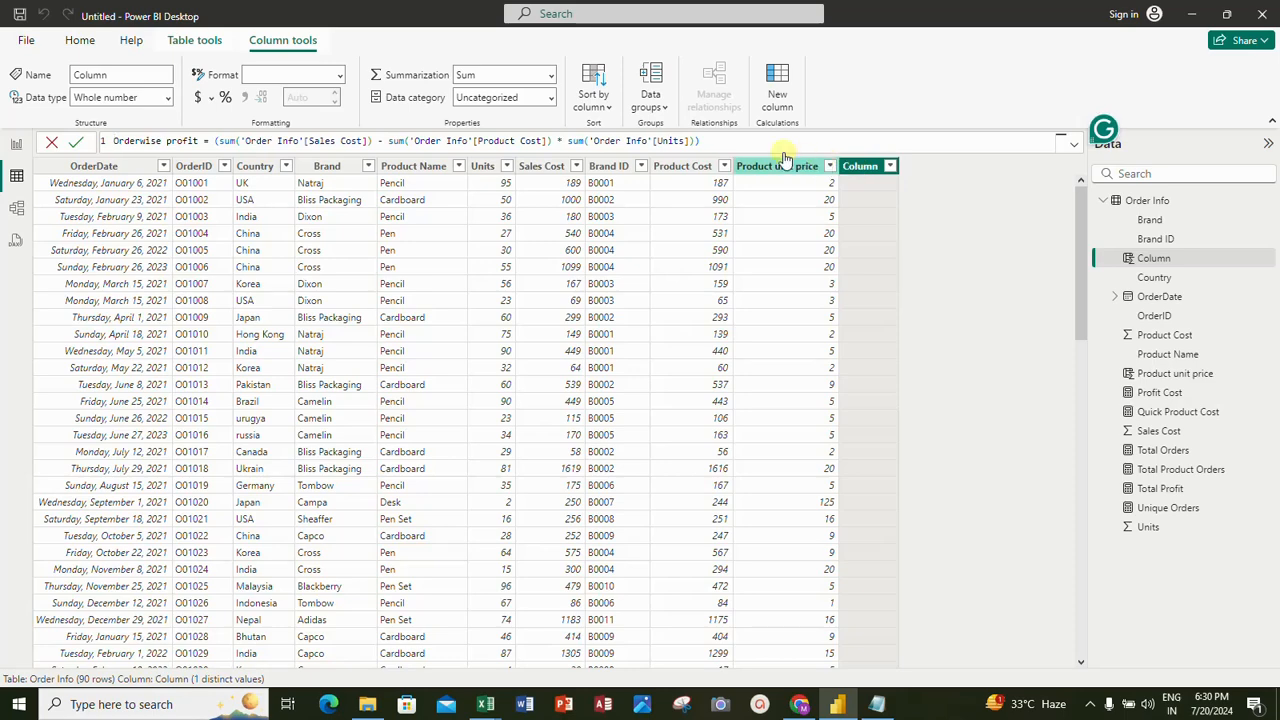
key(Return)
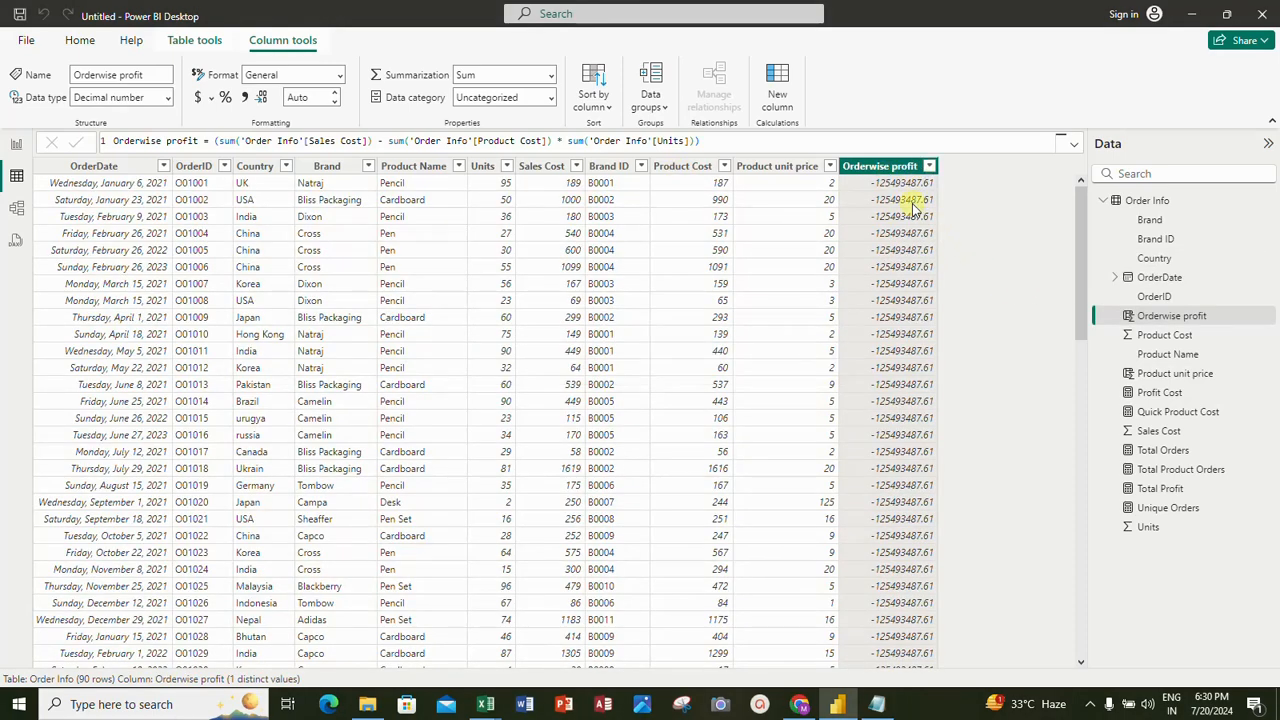
Look through the Orderwise profit values and remove the sum function from the Sales Cost and Product Cost terms of its formula.
scroll(908, 340, down, 20)
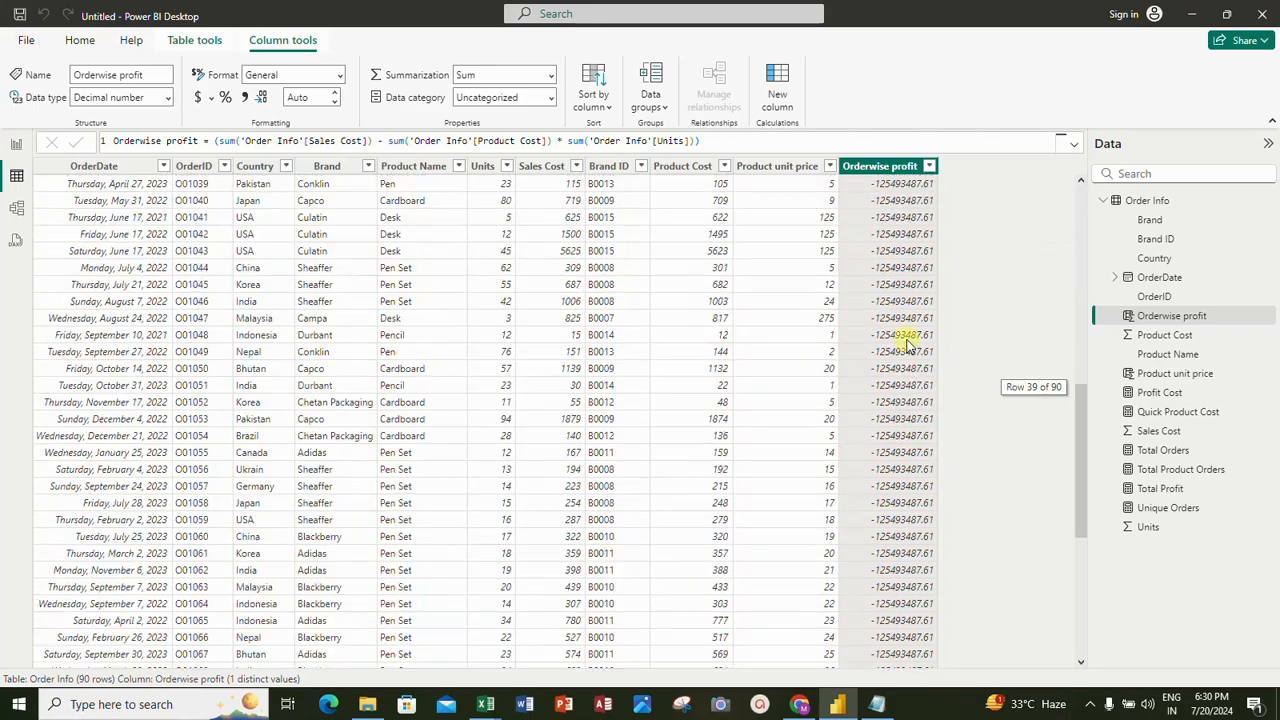
scroll(908, 340, up, 20)
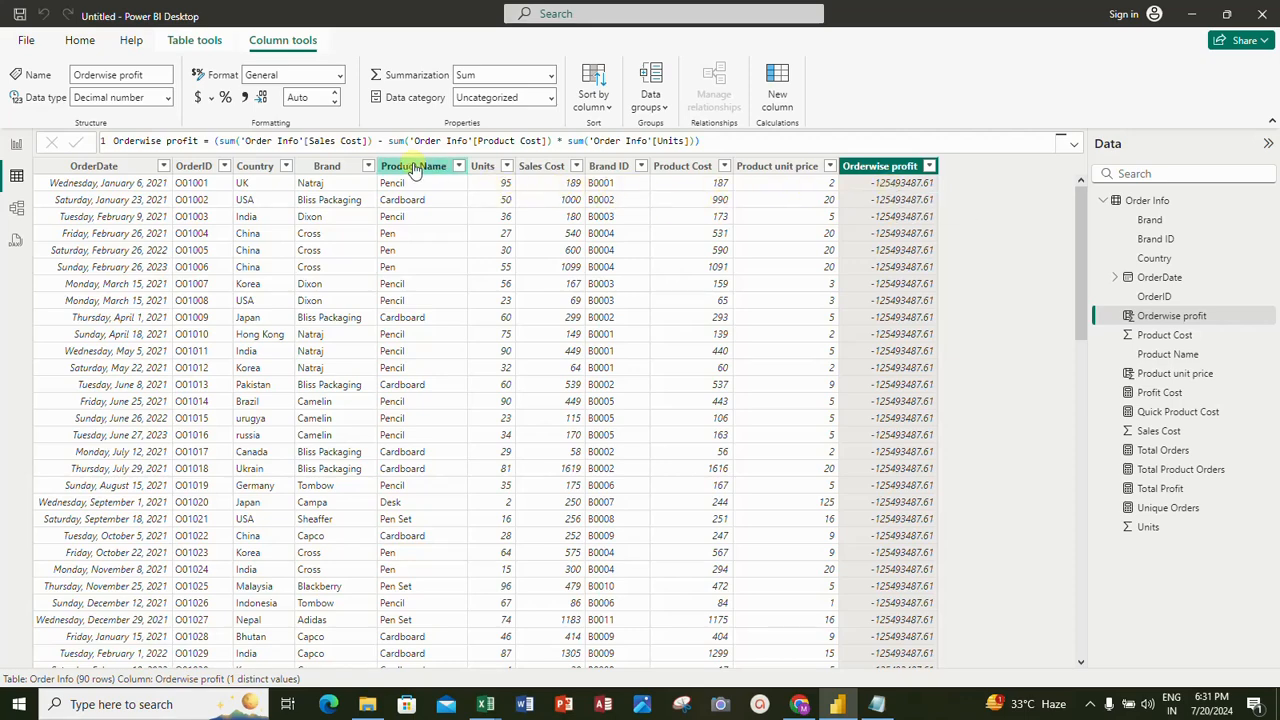
click(228, 139)
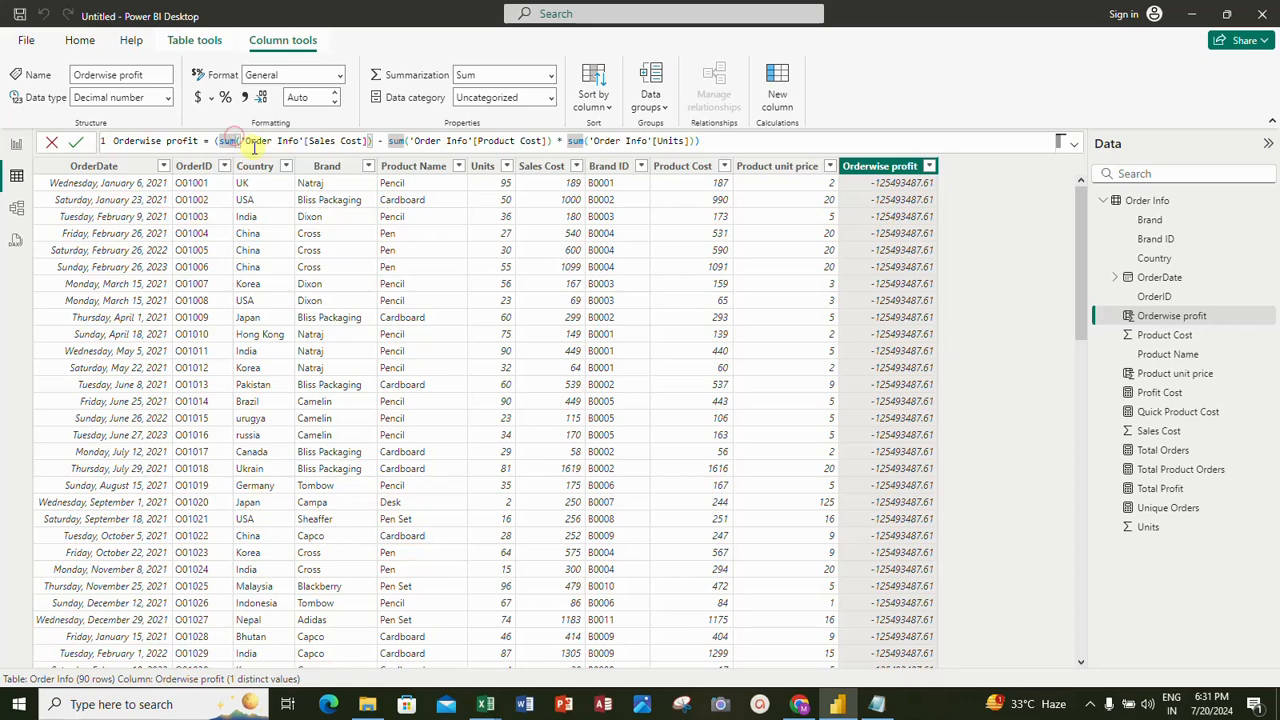
key(BackSpace)
key(BackSpace)
key(BackSpace)
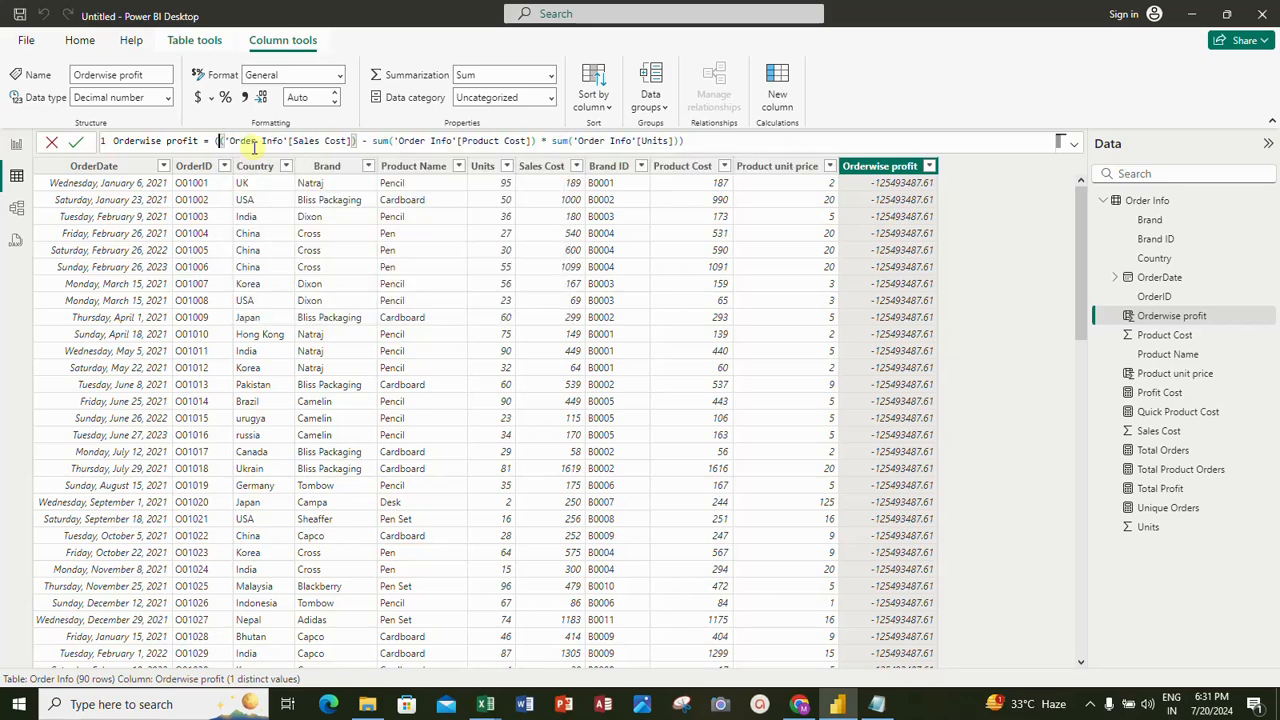
click(388, 140)
key(BackSpace)
key(BackSpace)
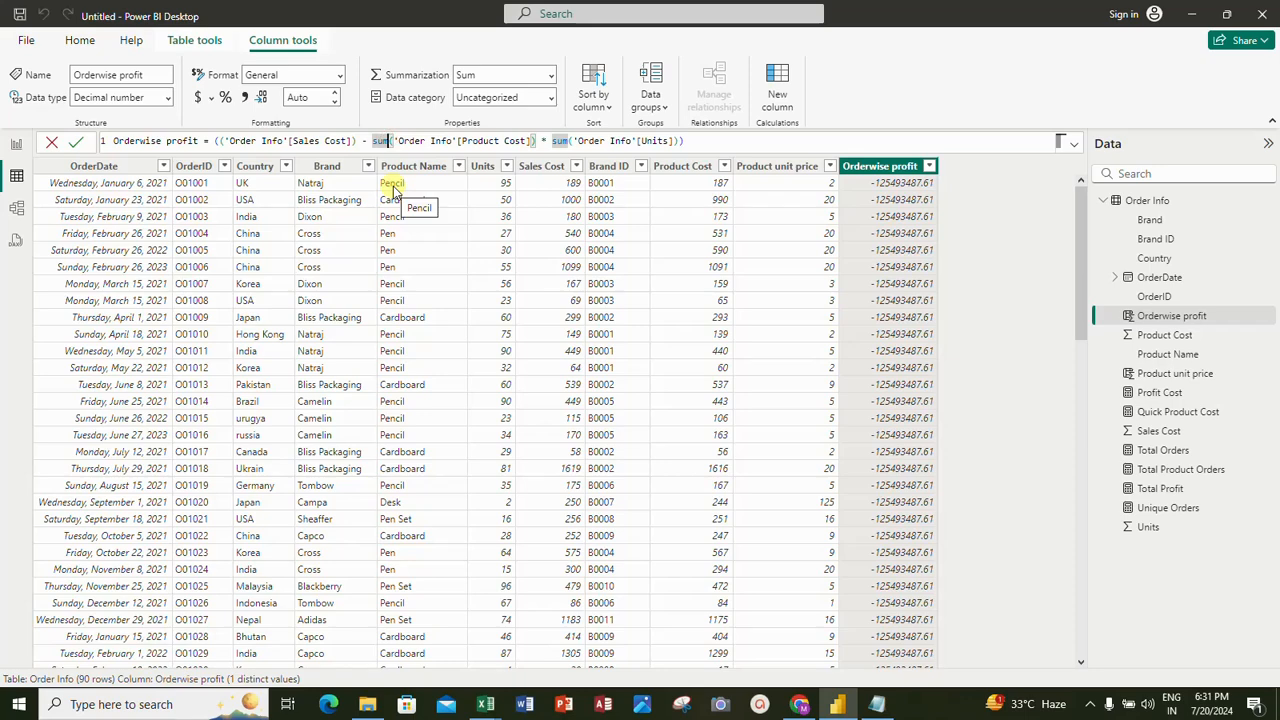
key(BackSpace)
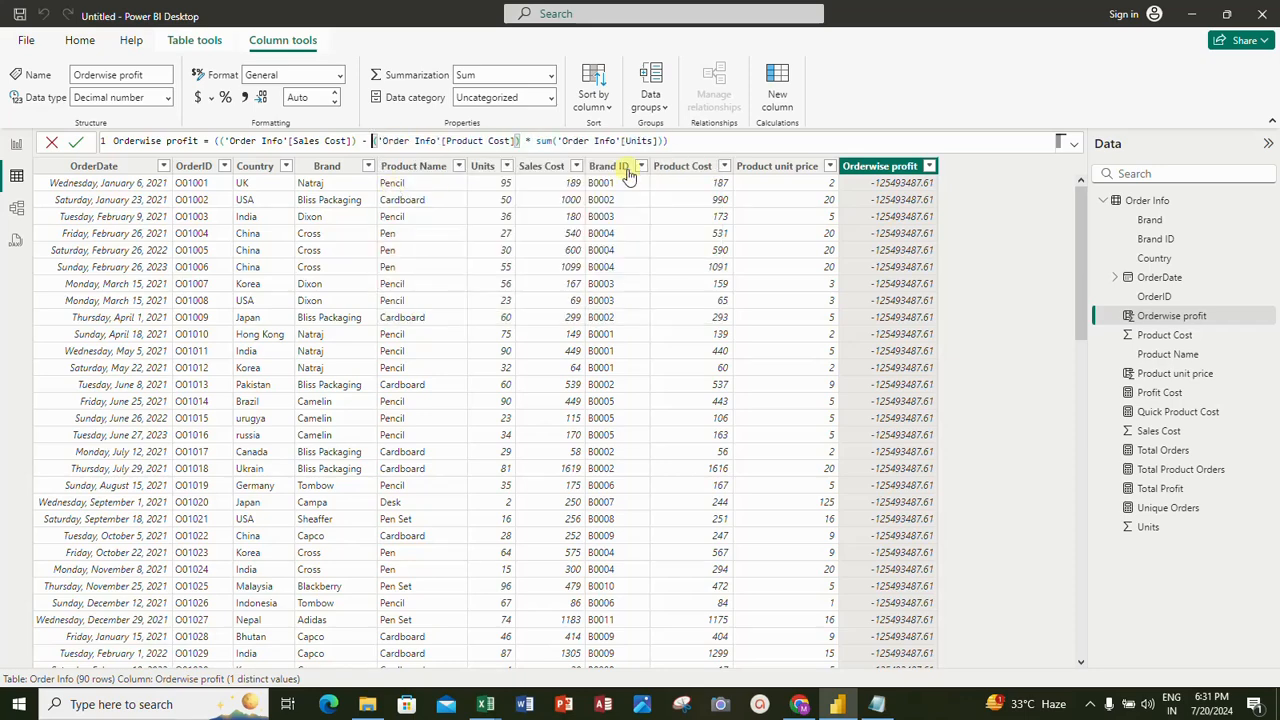
Remove the sum function from the Units term of the Orderwise profit formula and commit the change.
click(554, 141)
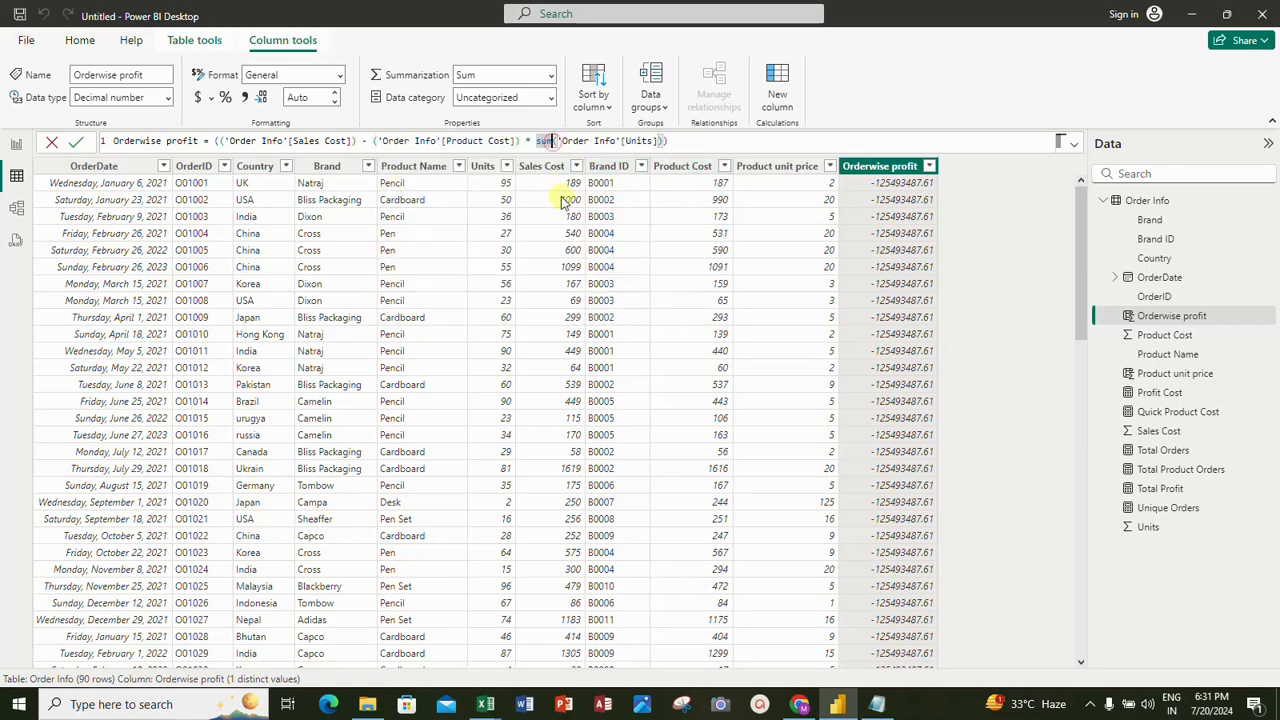
key(BackSpace)
key(BackSpace)
key(BackSpace)
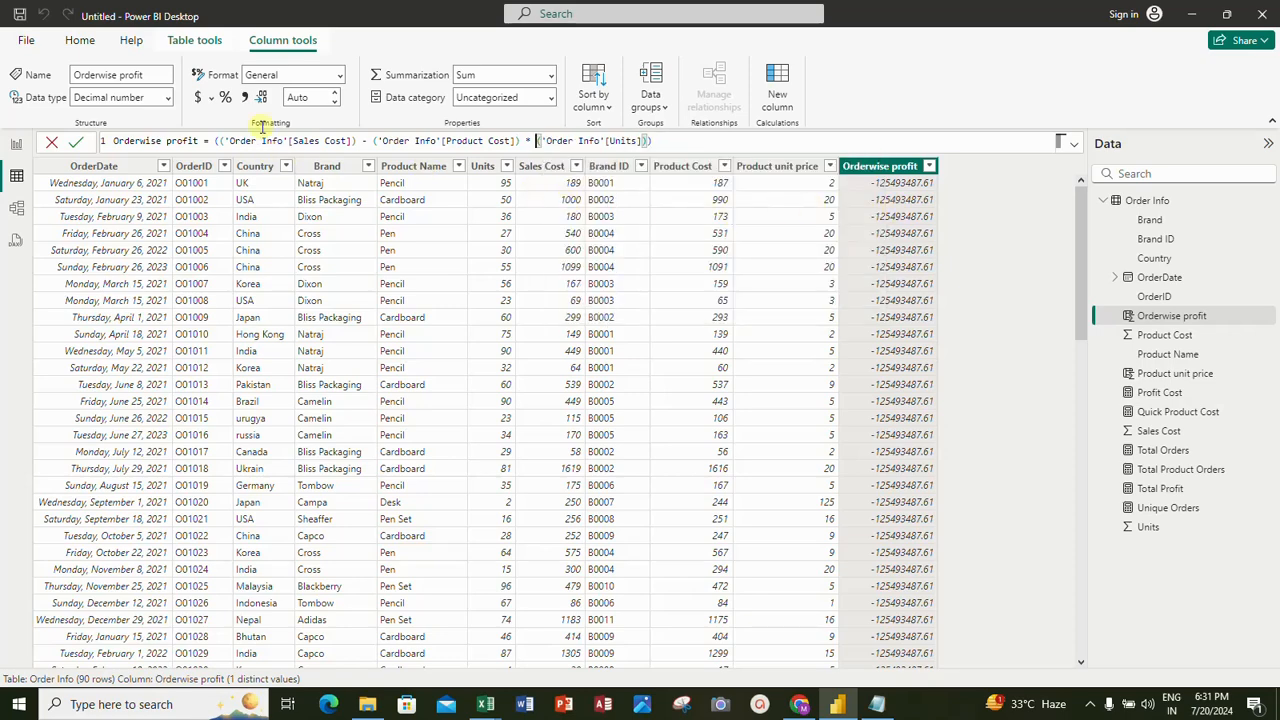
click(78, 141)
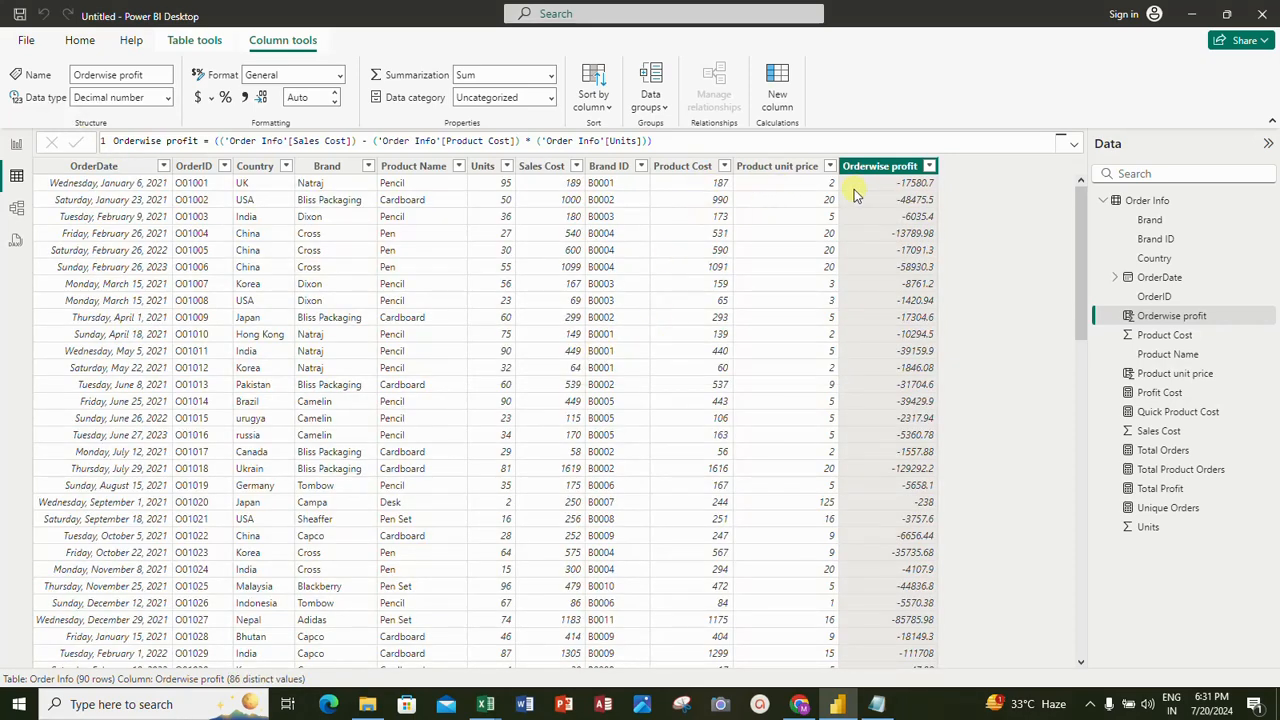
Check the row-by-row Orderwise profit values and set the column to 0 decimal places.
scroll(918, 450, down, 5)
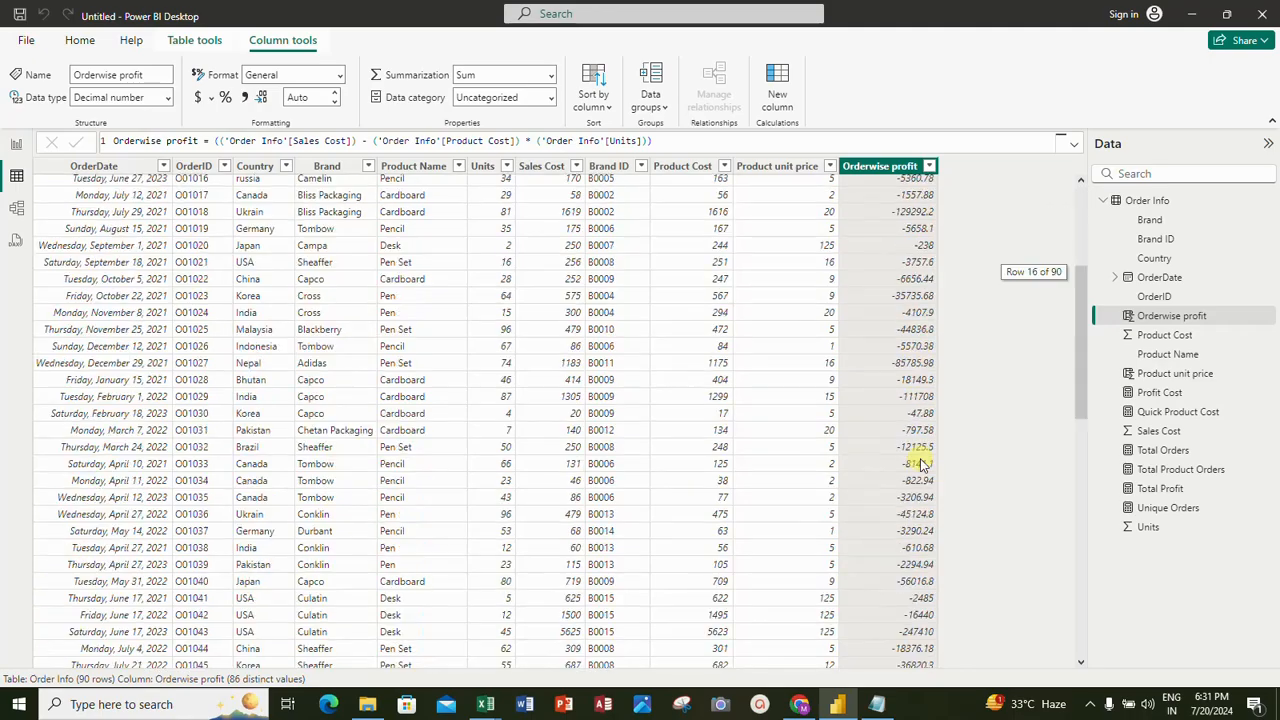
scroll(922, 462, down, 7)
scroll(930, 464, up, 12)
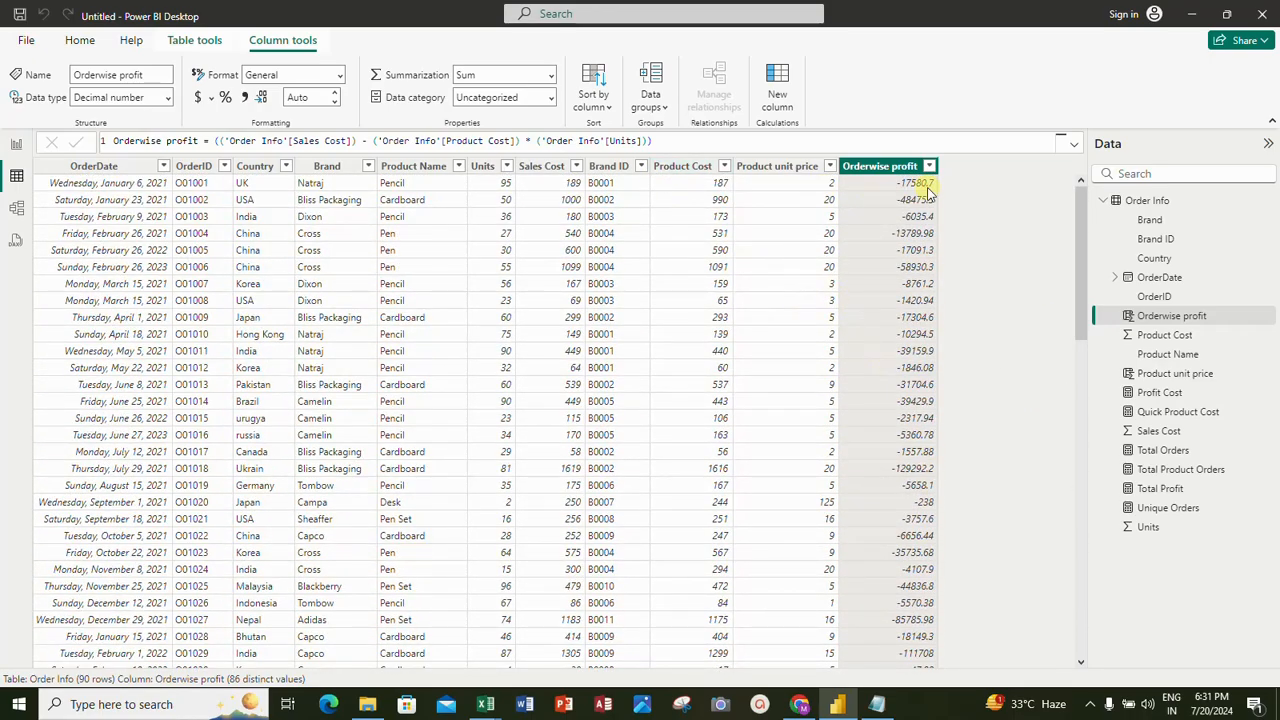
click(336, 93)
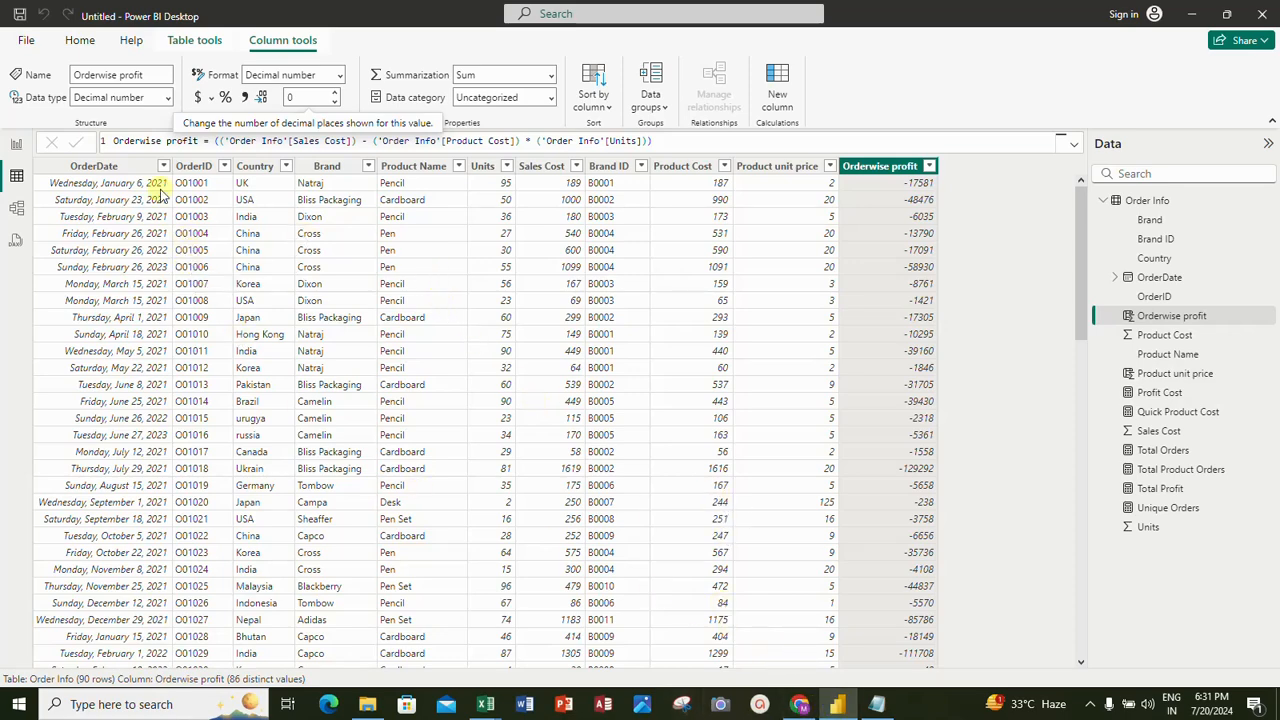
Add Country to the report's Total Orders table as its first column and enlarge the table to show several rows.
click(16, 144)
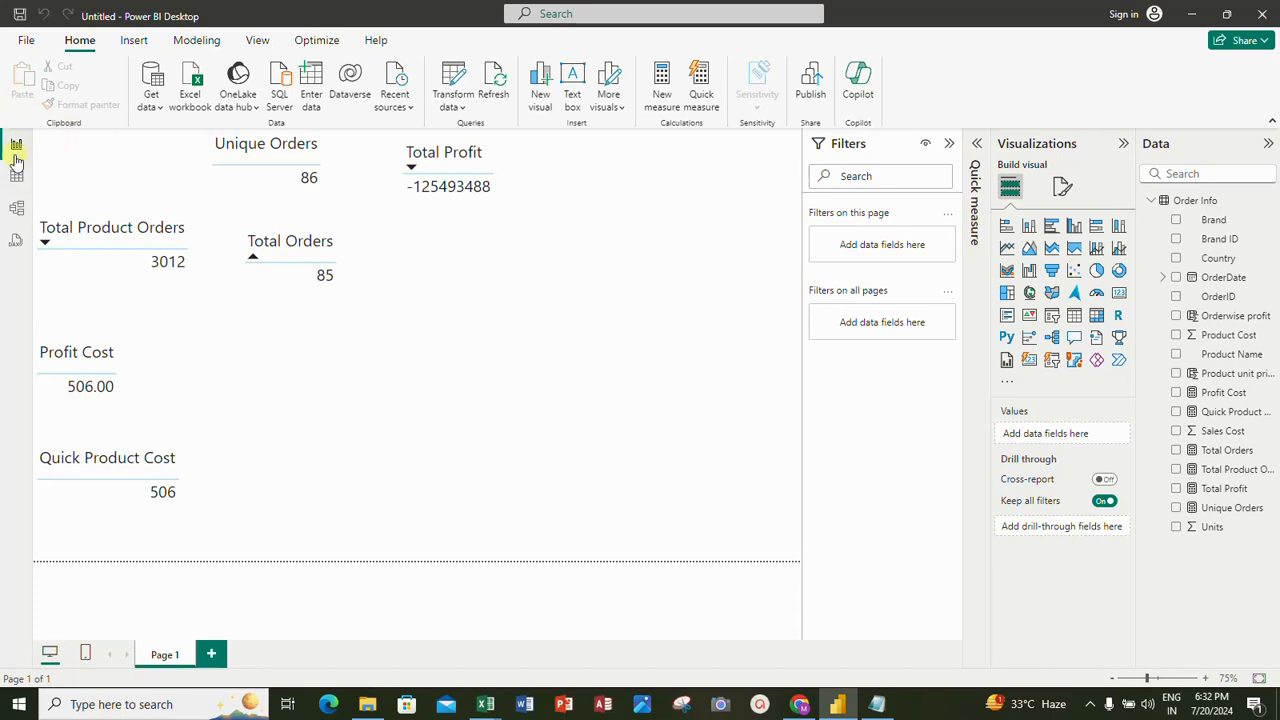
click(364, 262)
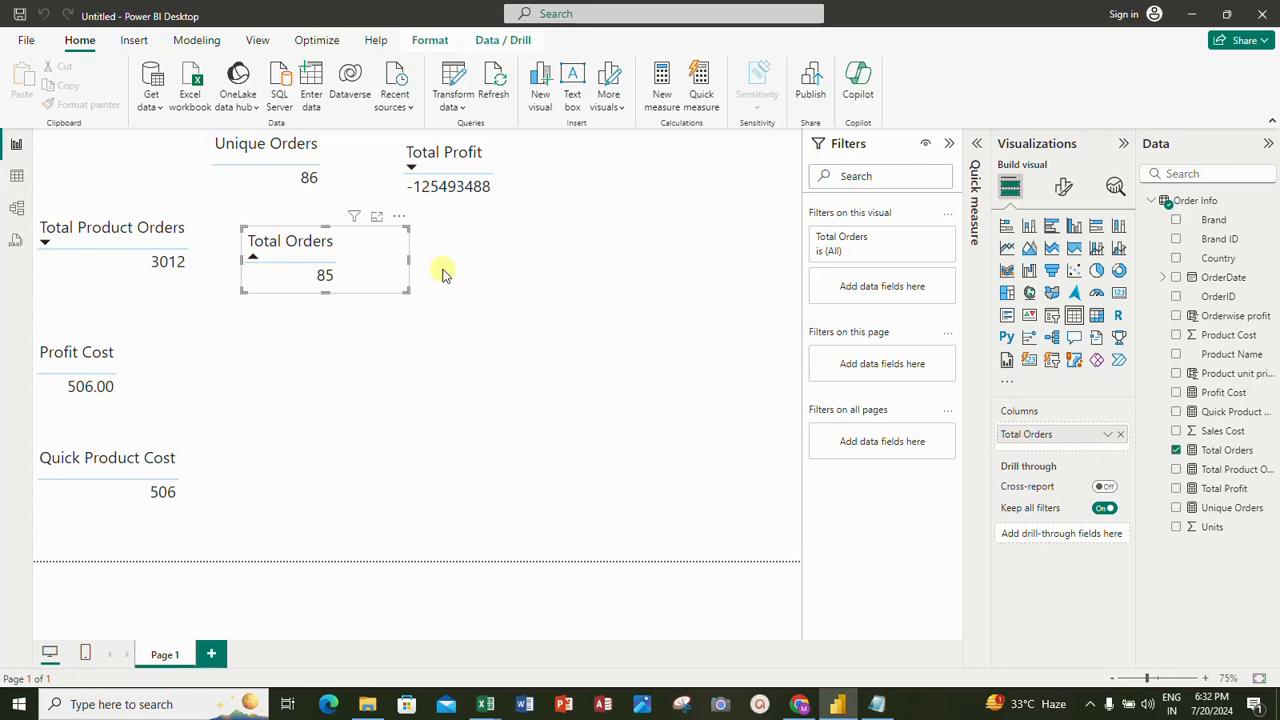
click(1176, 258)
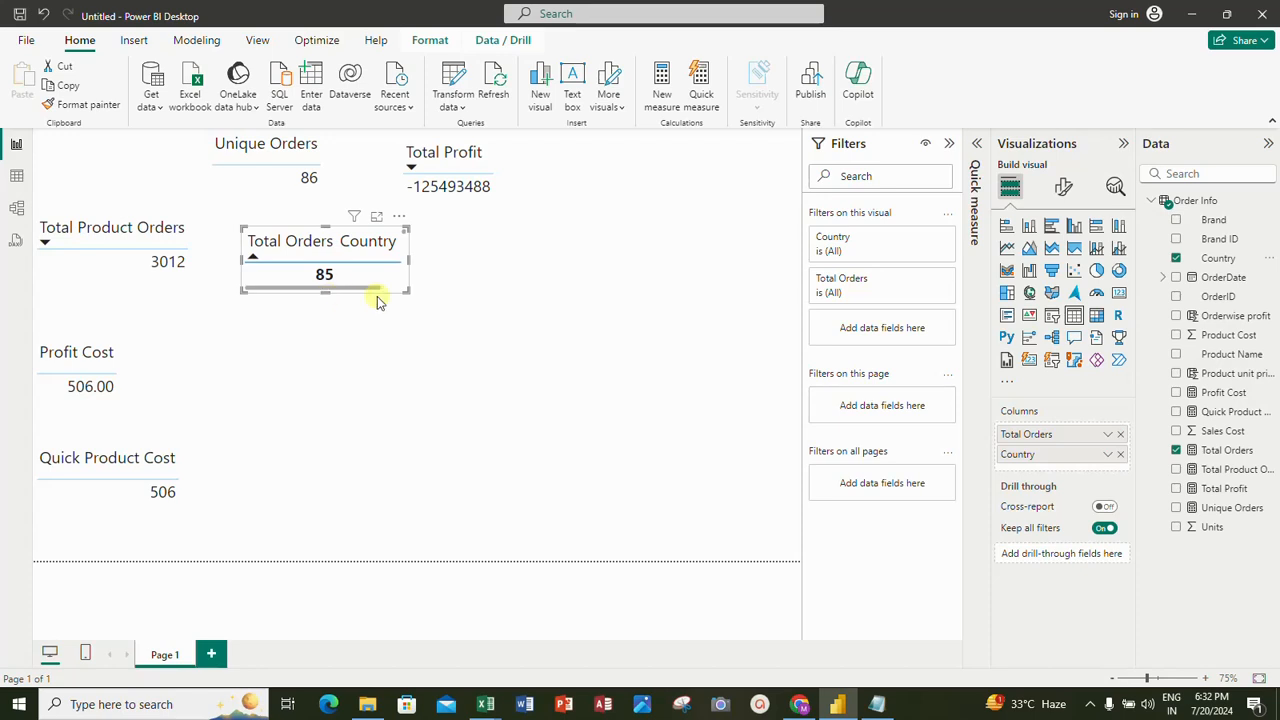
drag(407, 291, 571, 449)
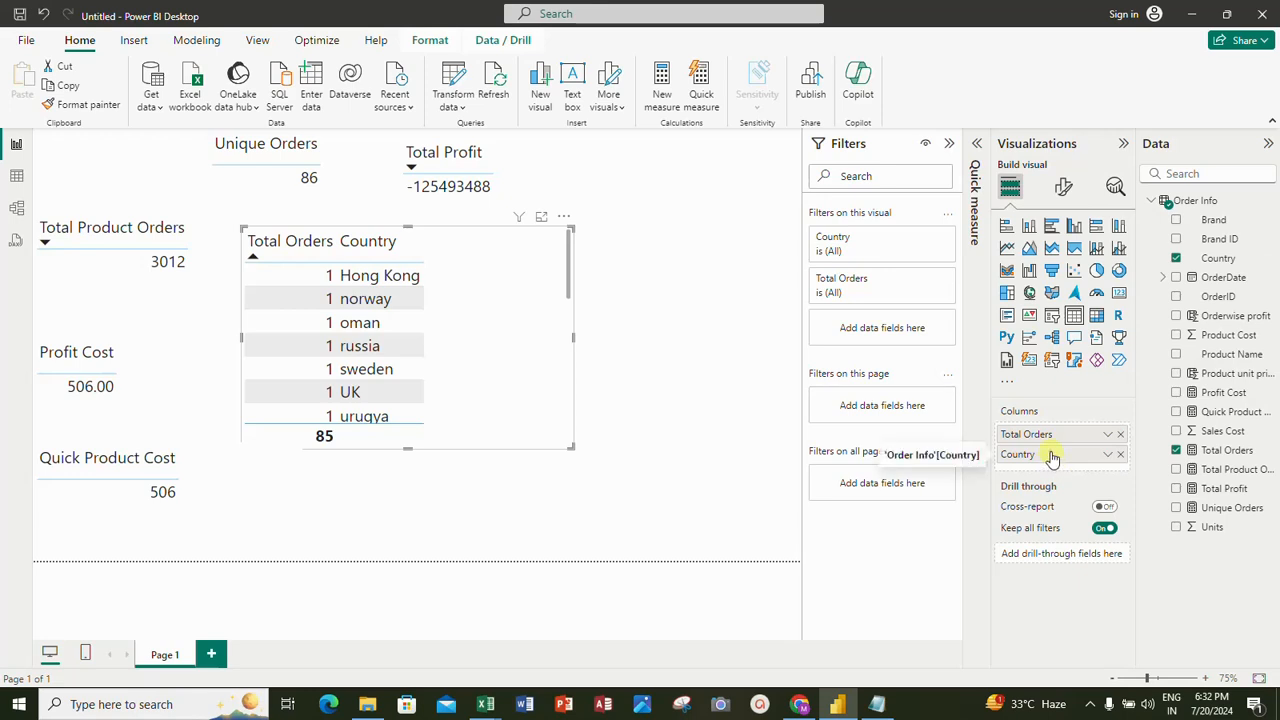
drag(1051, 452, 1042, 437)
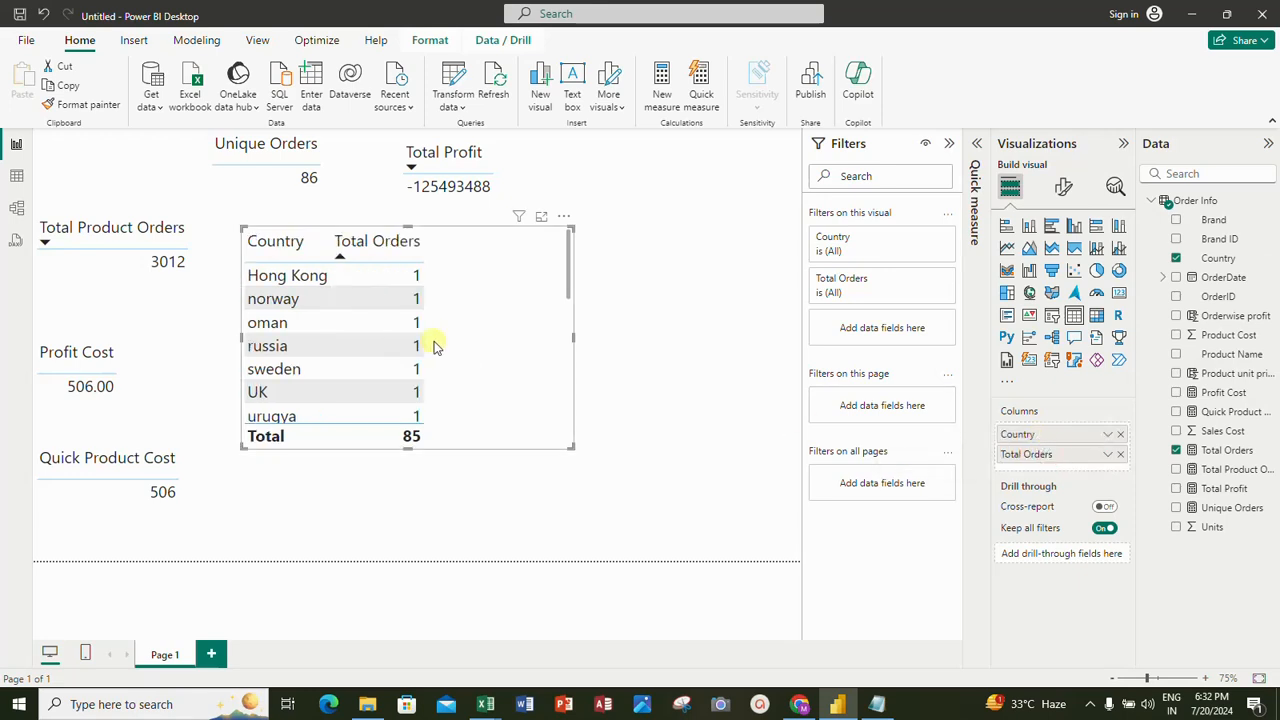
Sort the country table by Total Orders in descending order, look through its rows and make its frame slightly smaller.
click(304, 255)
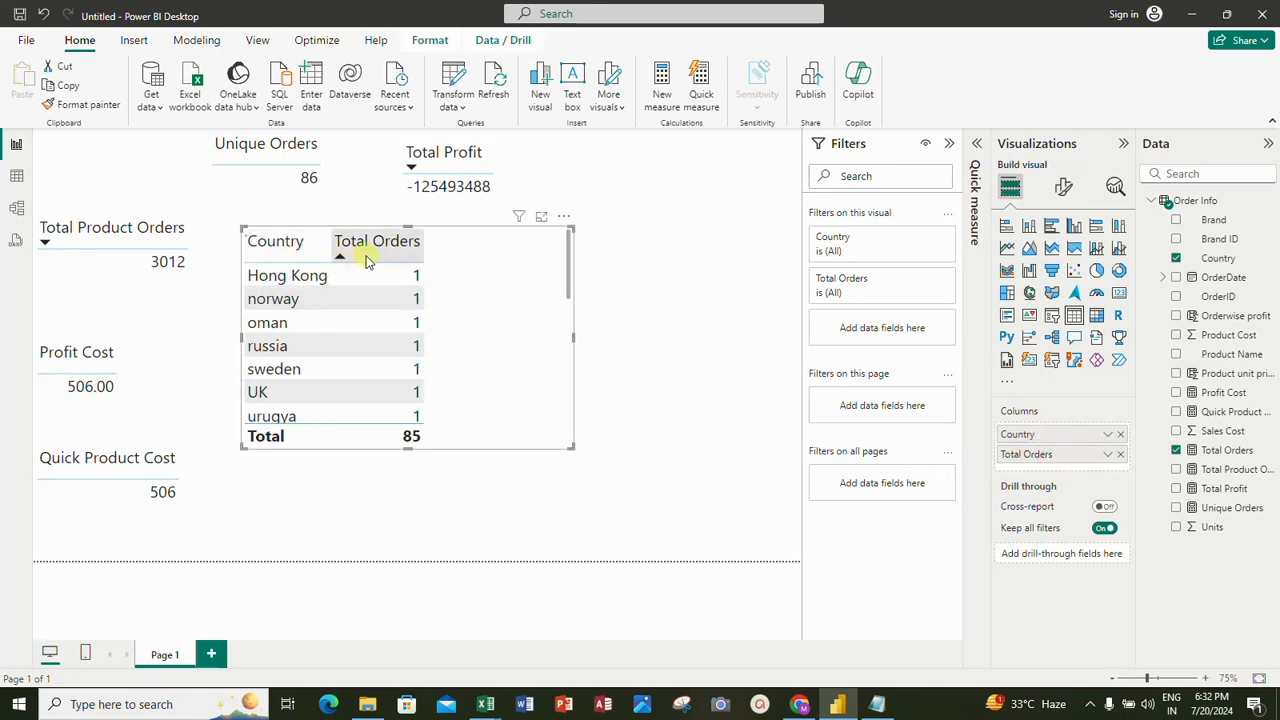
click(368, 250)
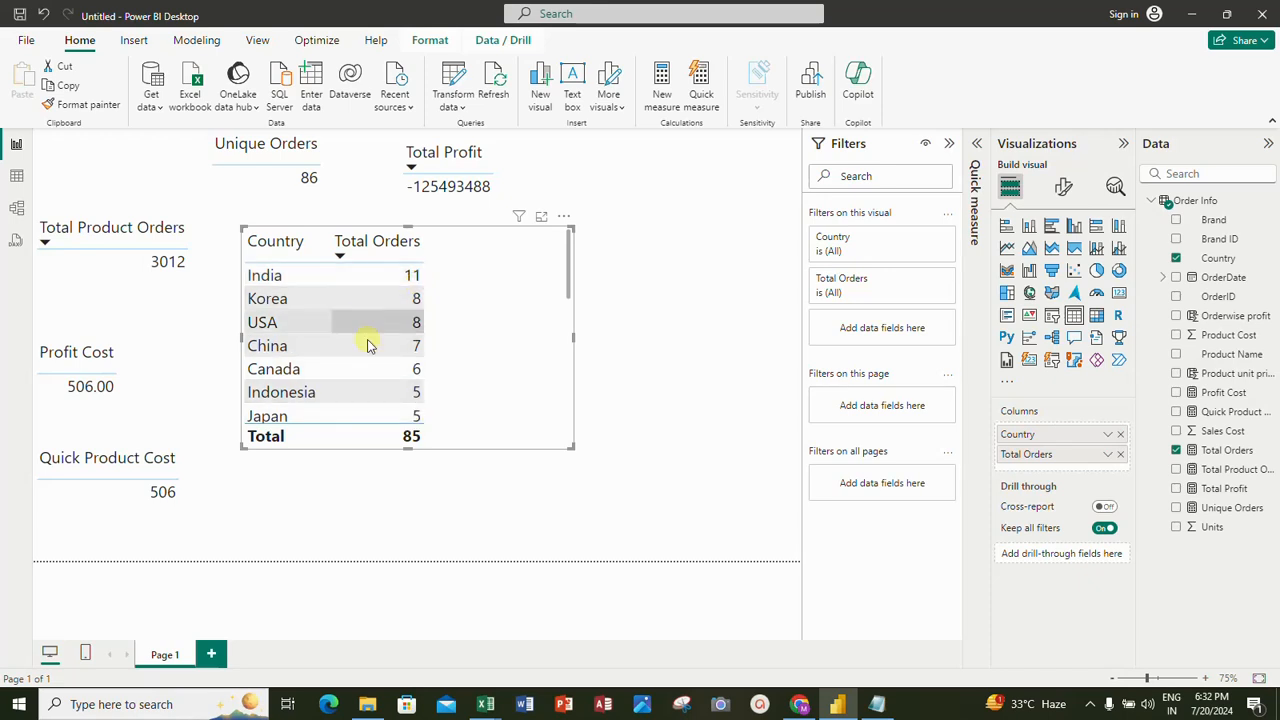
scroll(415, 392, down, 5)
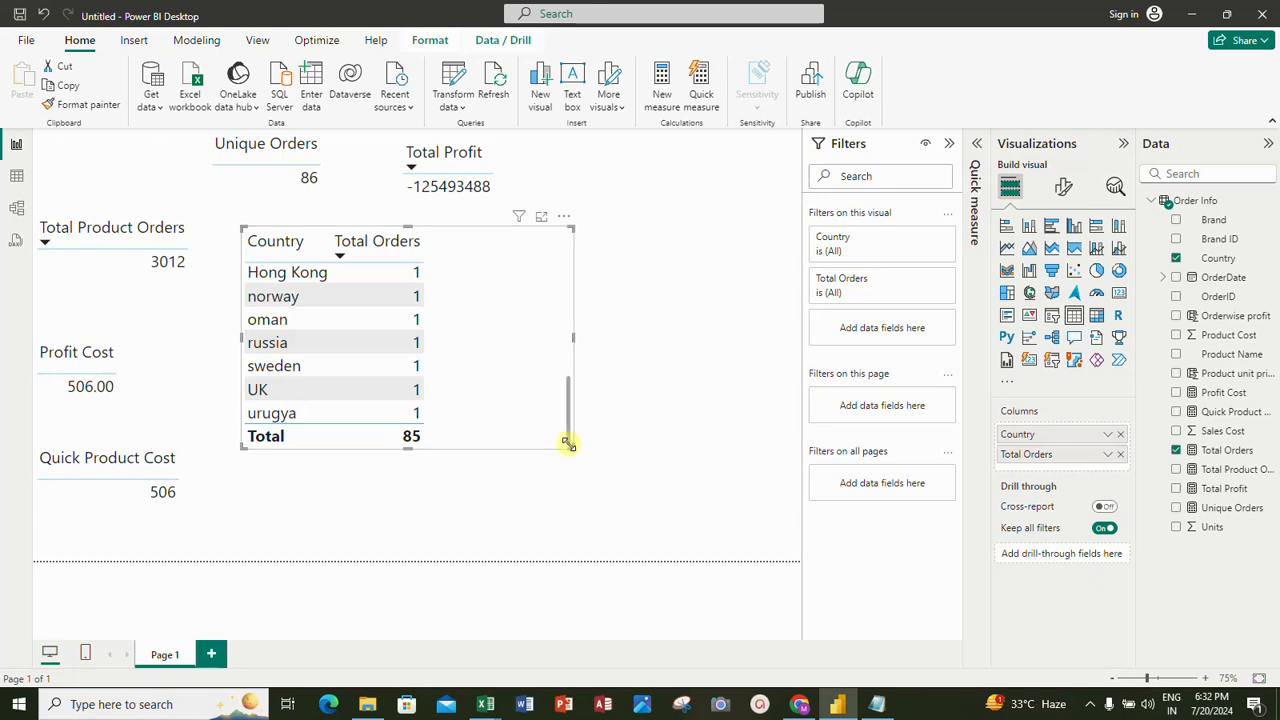
drag(567, 443, 480, 430)
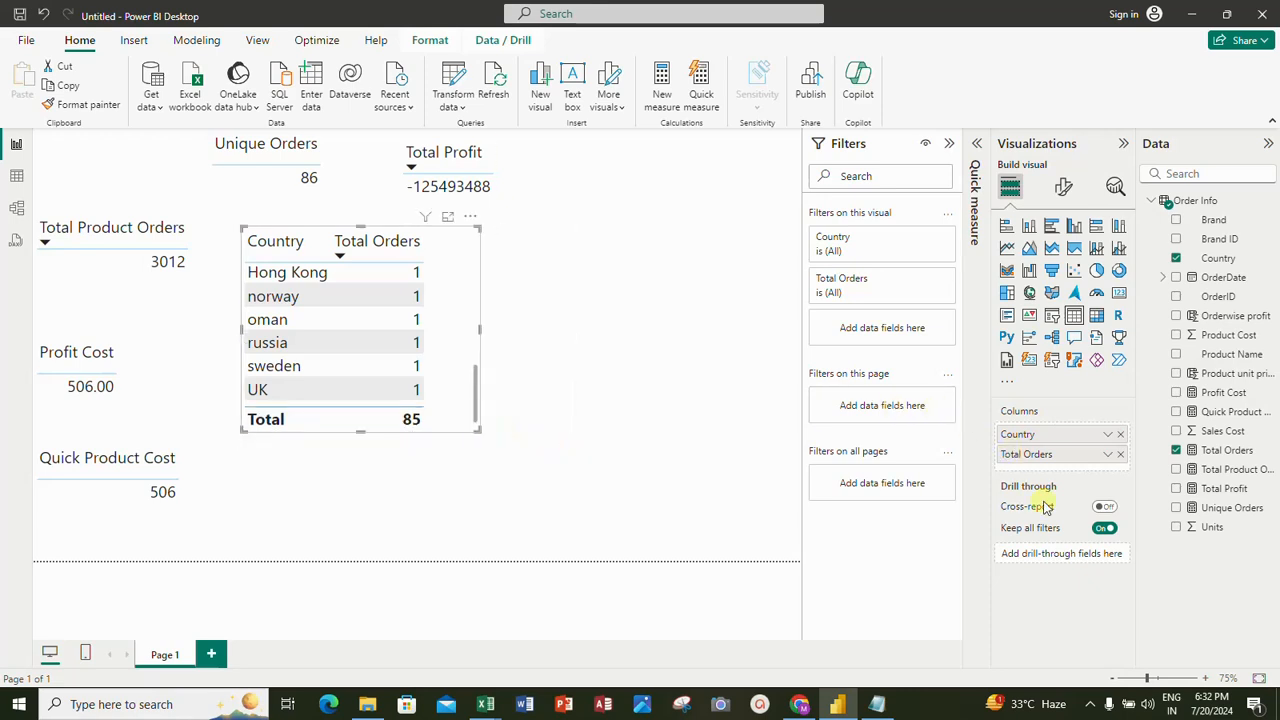
Replace the Country field with Brand in the Total Orders table.
click(1121, 434)
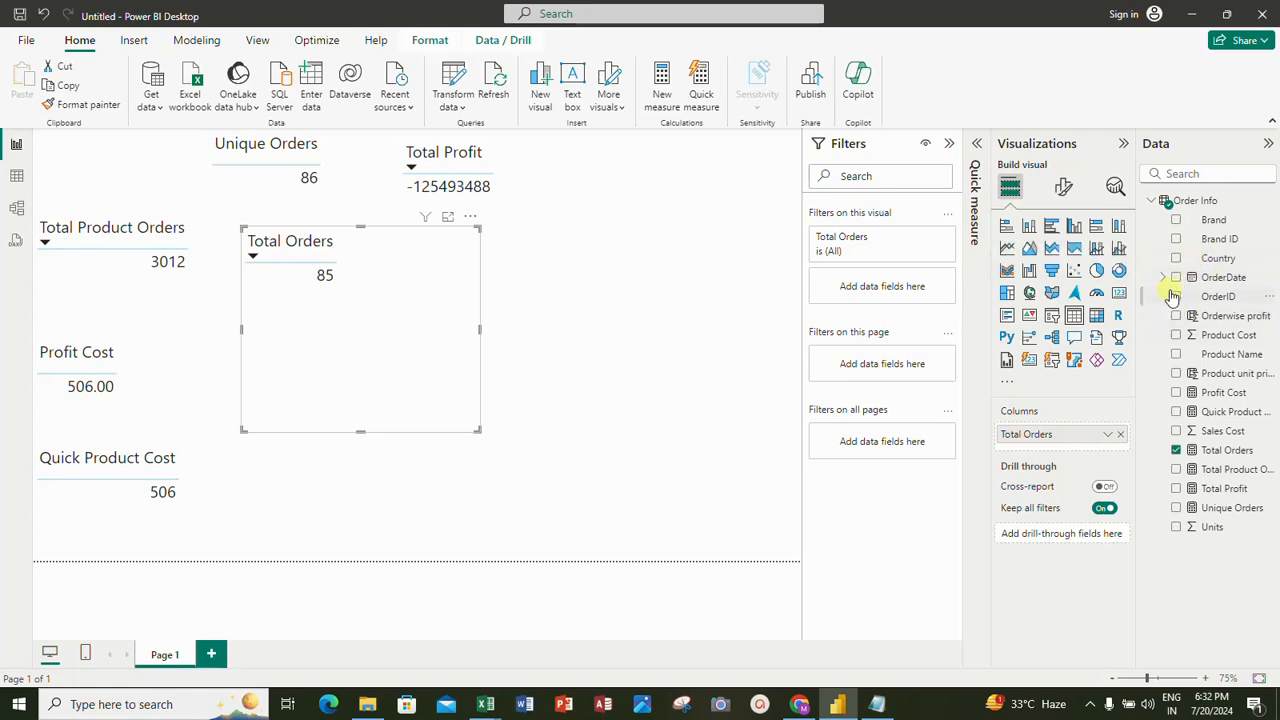
click(1176, 219)
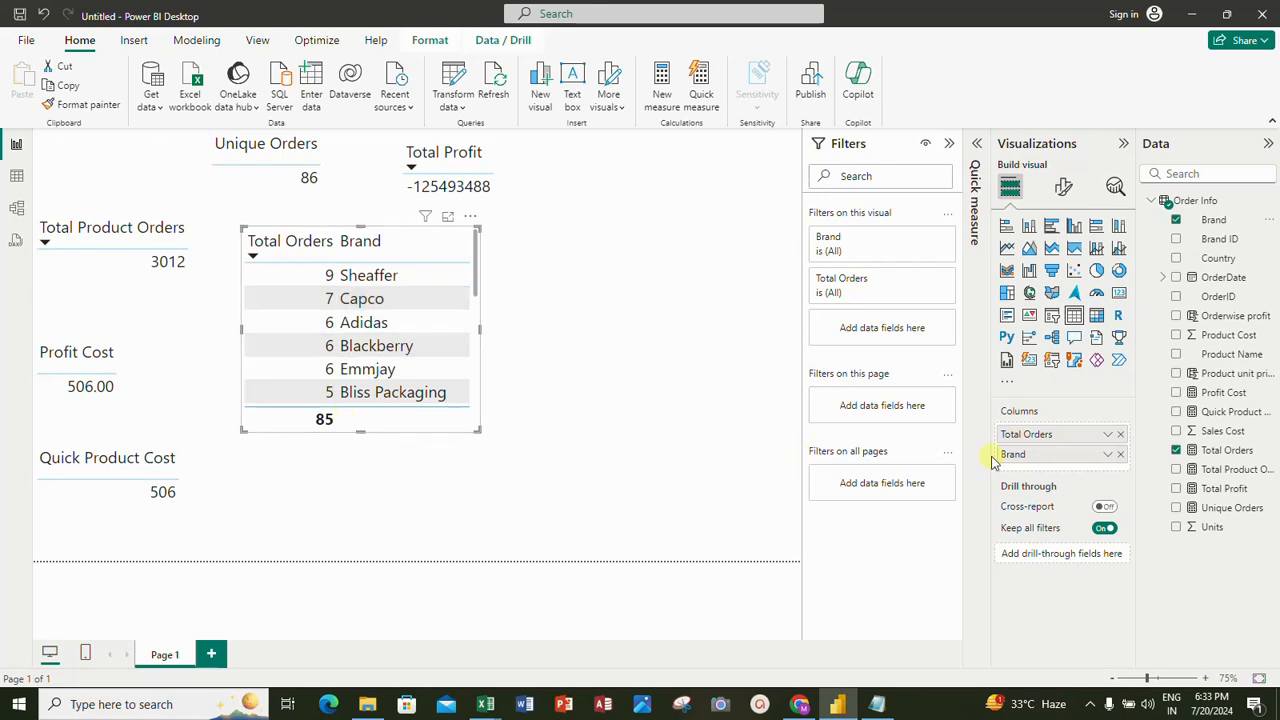
Make Brand the first column of the Total Orders table and look through its brand rows.
drag(1030, 459, 1030, 428)
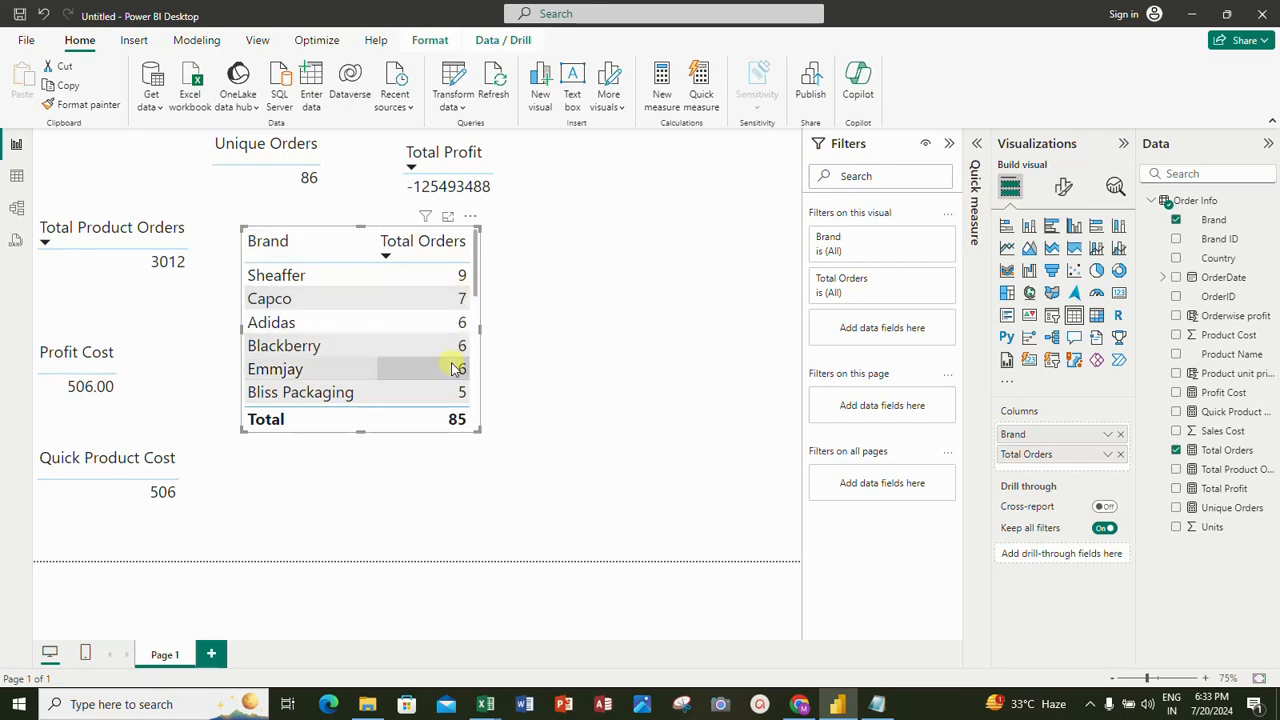
scroll(366, 385, down, 5)
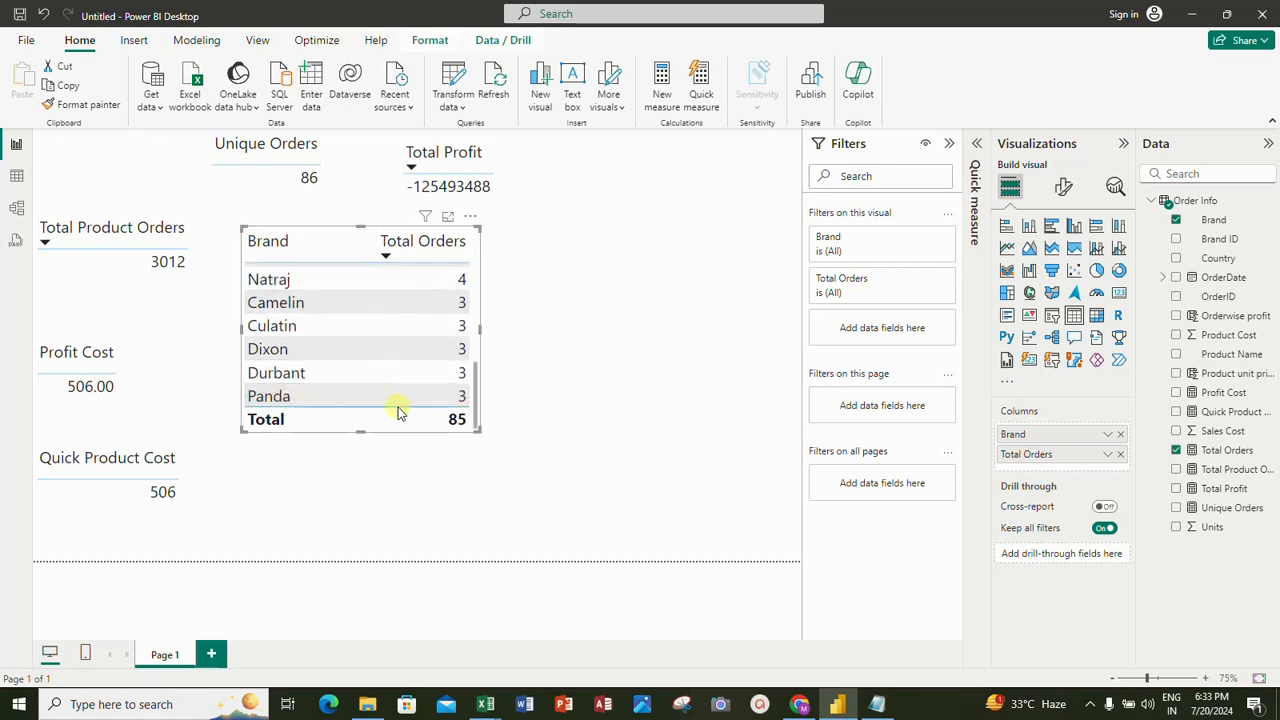
scroll(318, 366, up, 5)
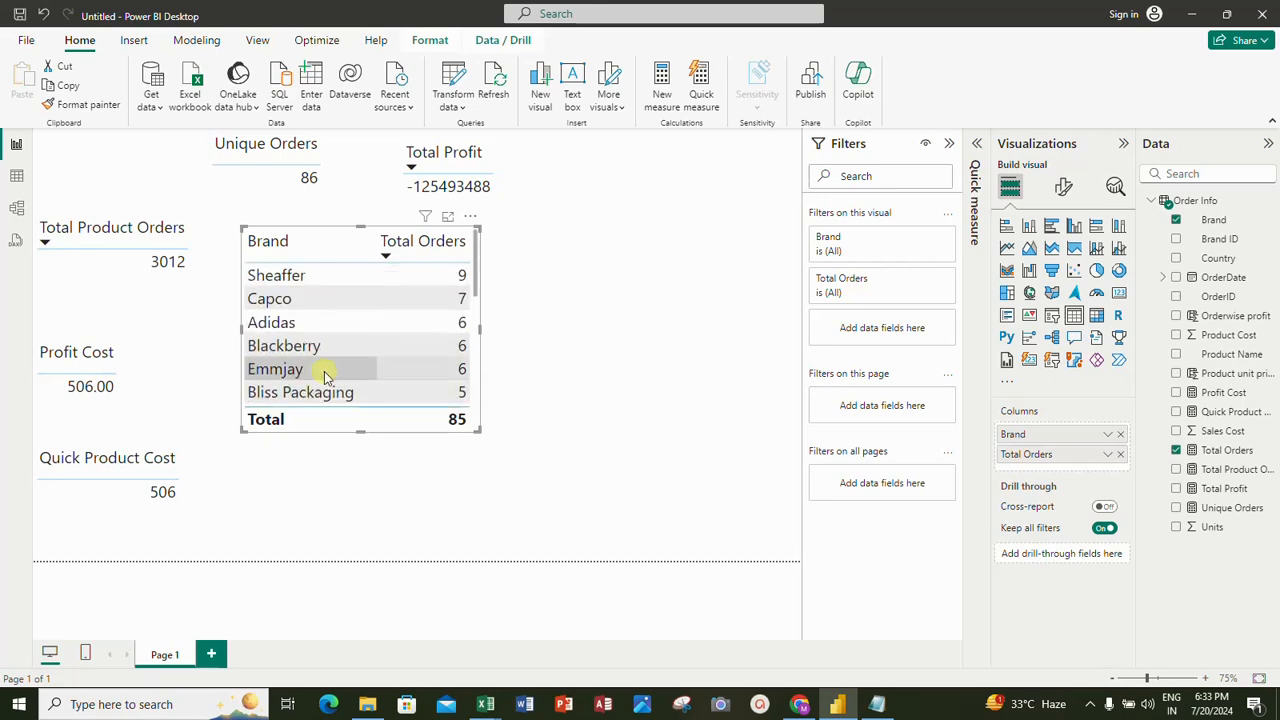
drag(481, 430, 477, 423)
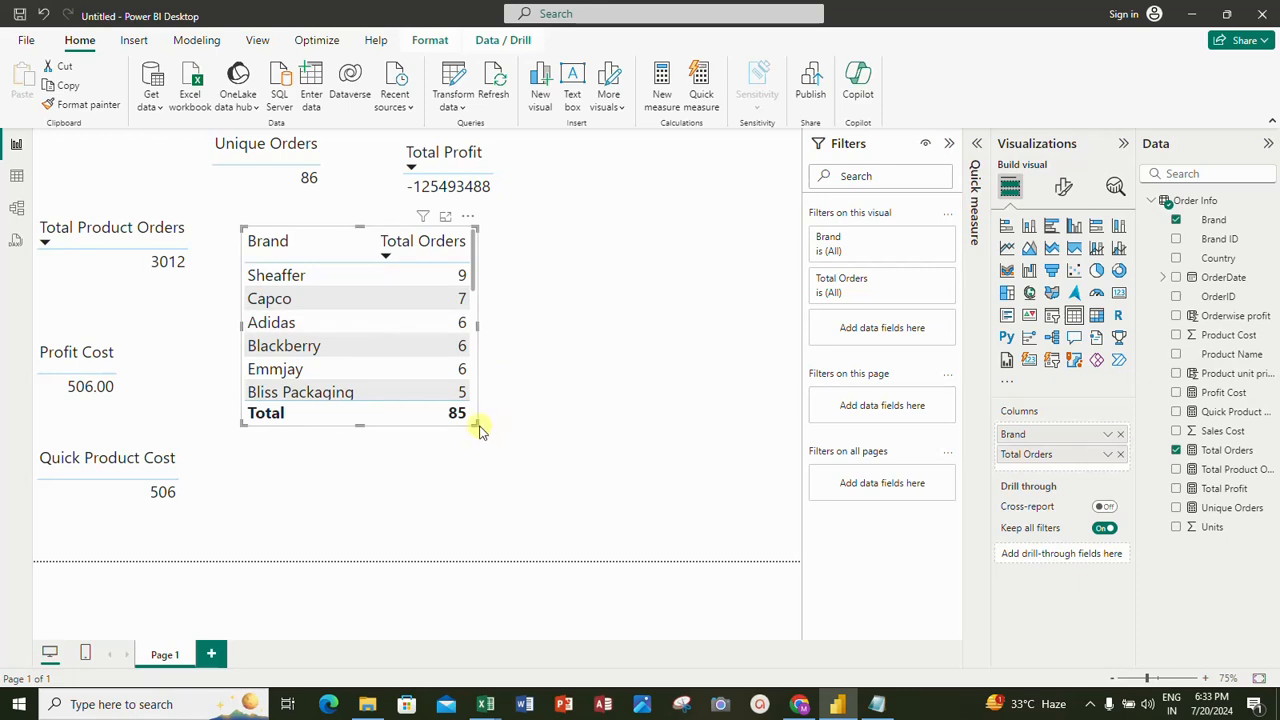
Delete the brand table from the report and add a calculated column named Orderday to the Order Info table.
key(Delete)
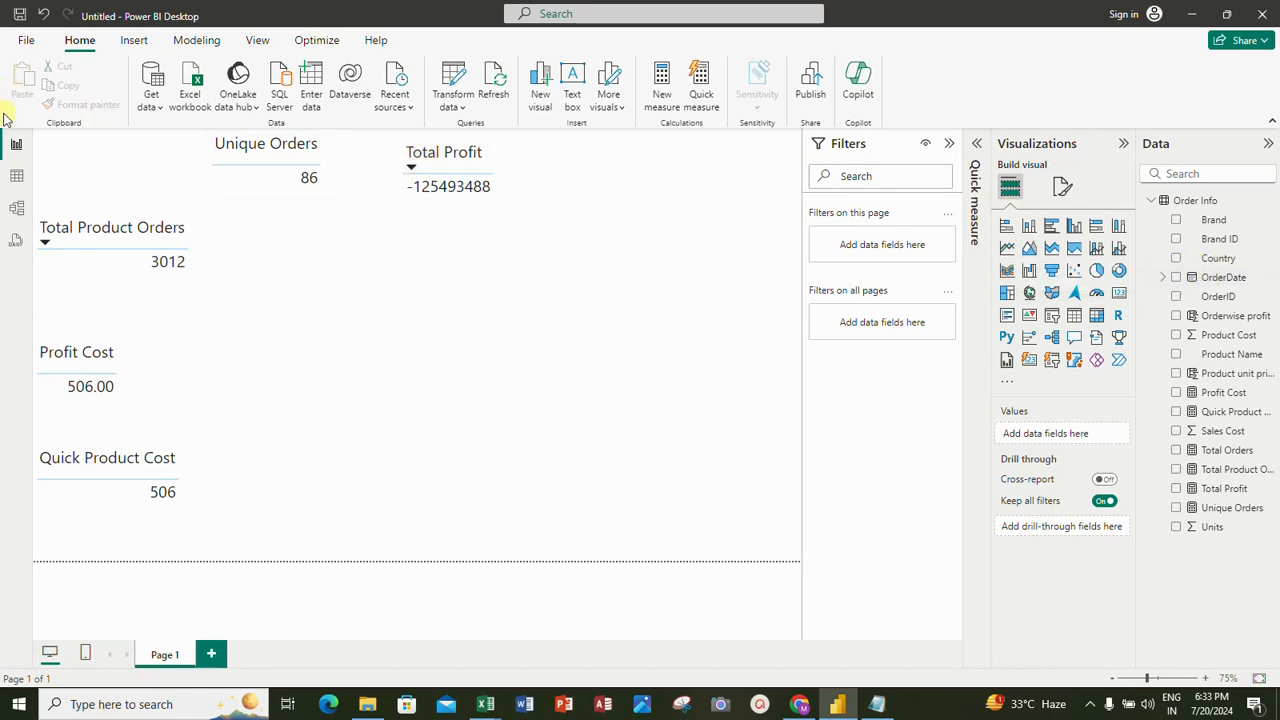
click(16, 176)
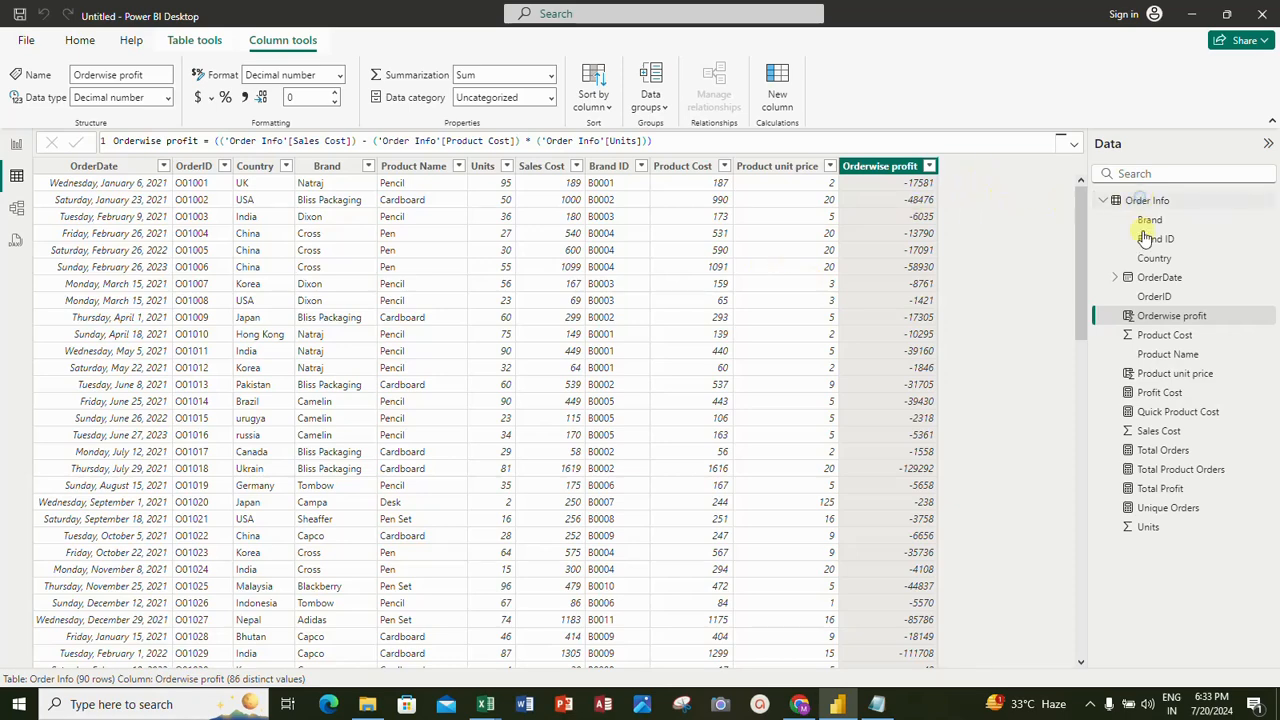
right_click(1140, 200)
click(1047, 230)
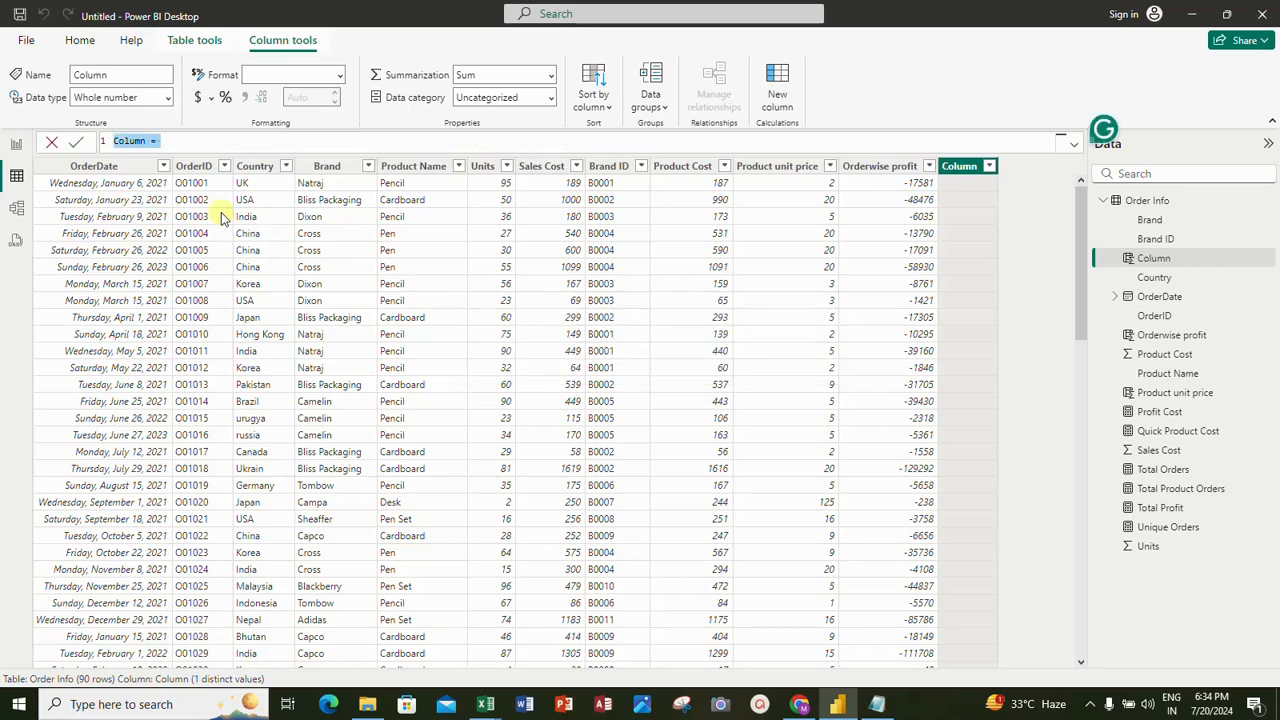
text(Orderday =)
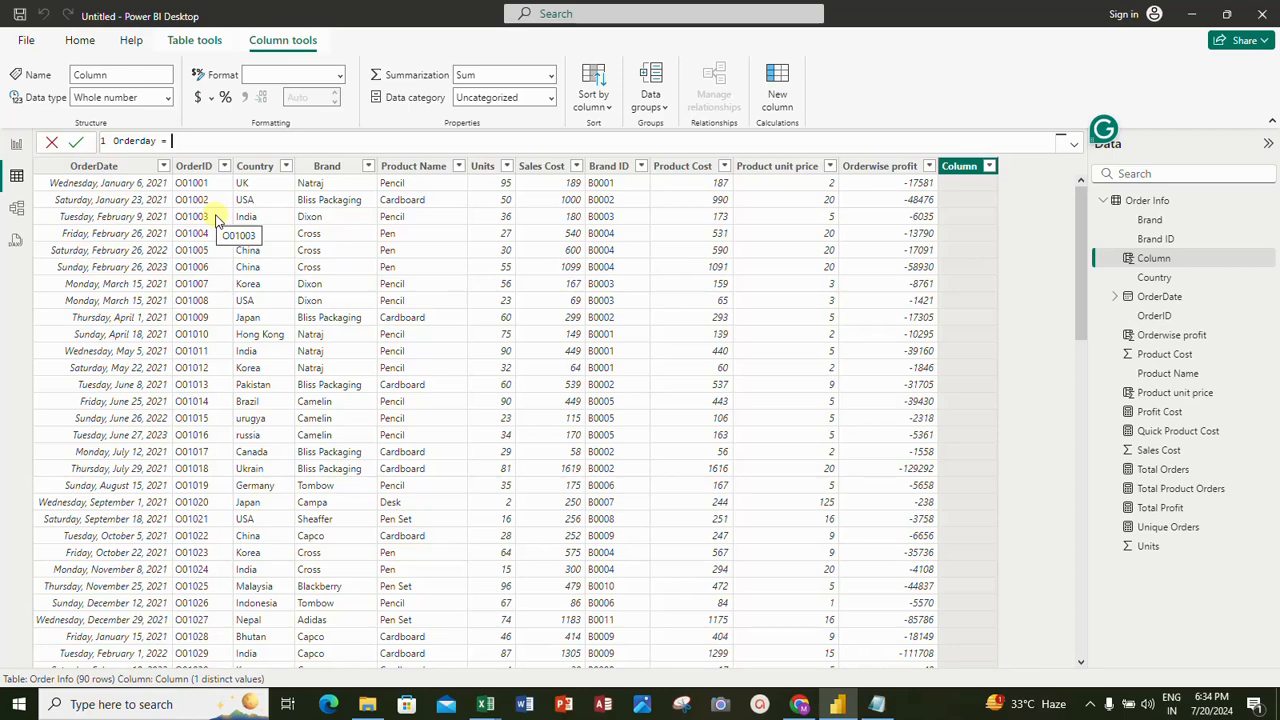
Begin the Orderday formula with the WEEKDAY function, using 'Order Info'[OrderDate] as its date.
text(wee)
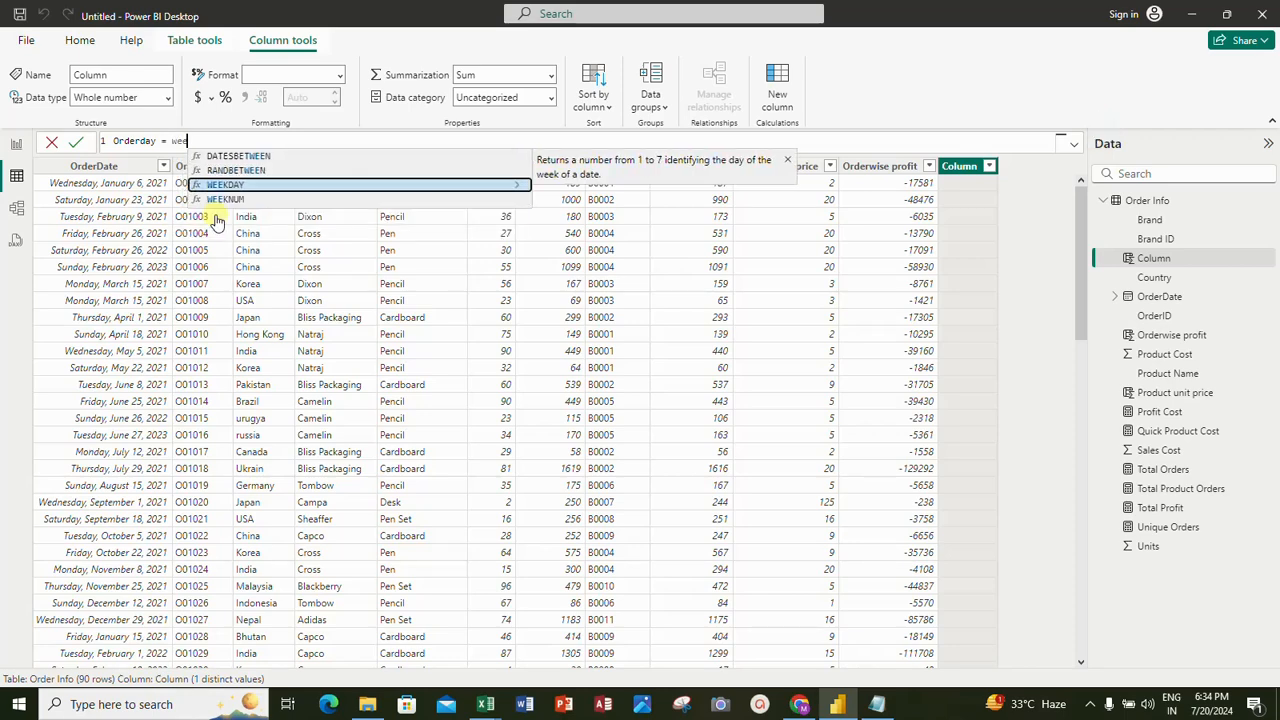
text(kday)
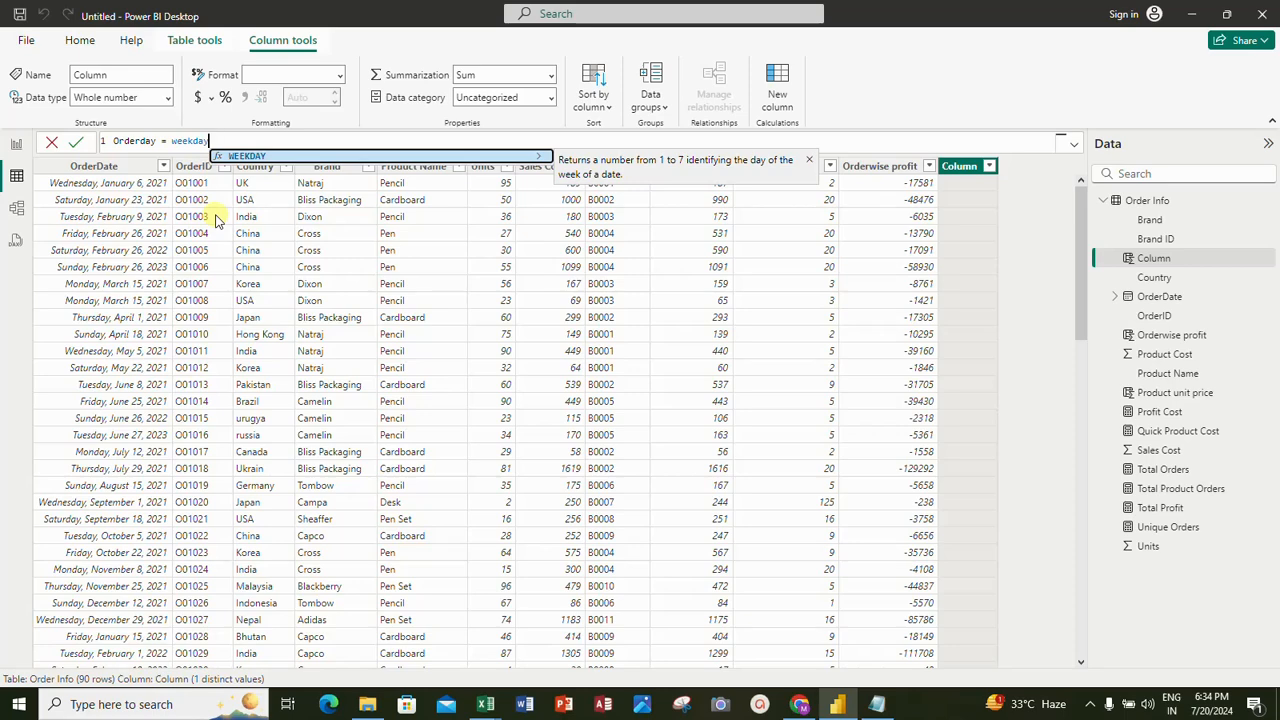
text(()
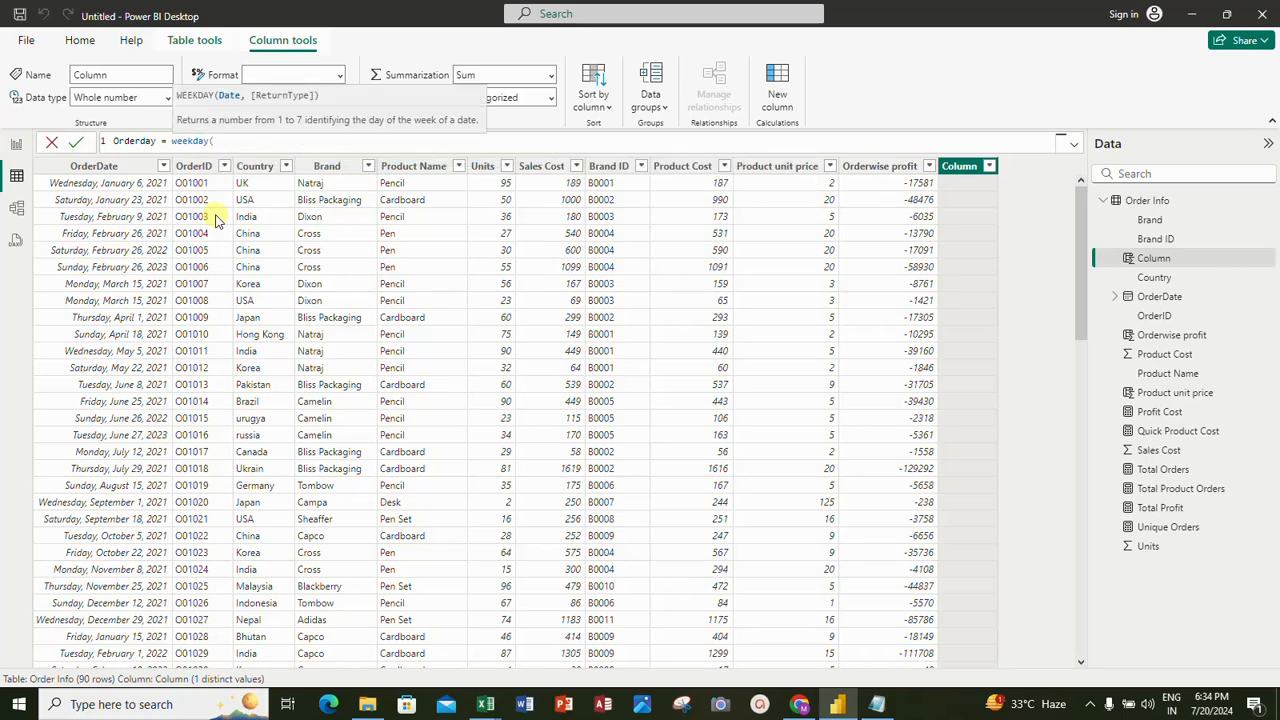
text(order)
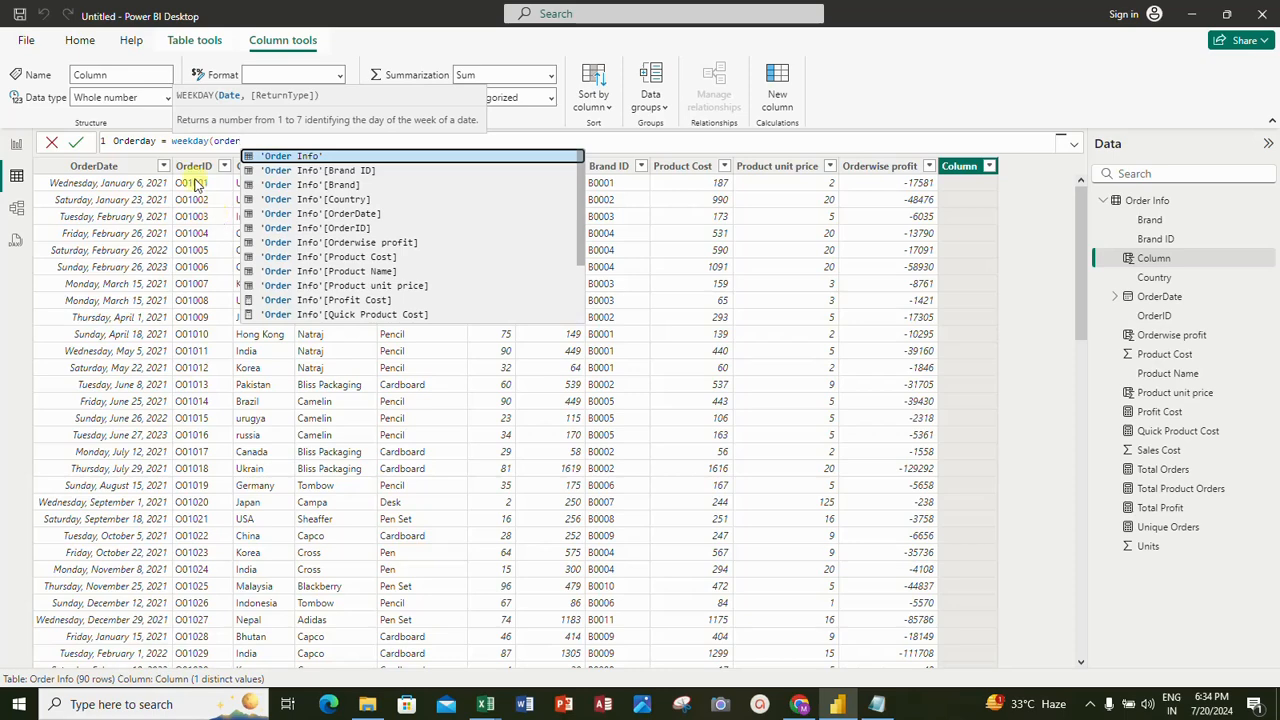
click(330, 213)
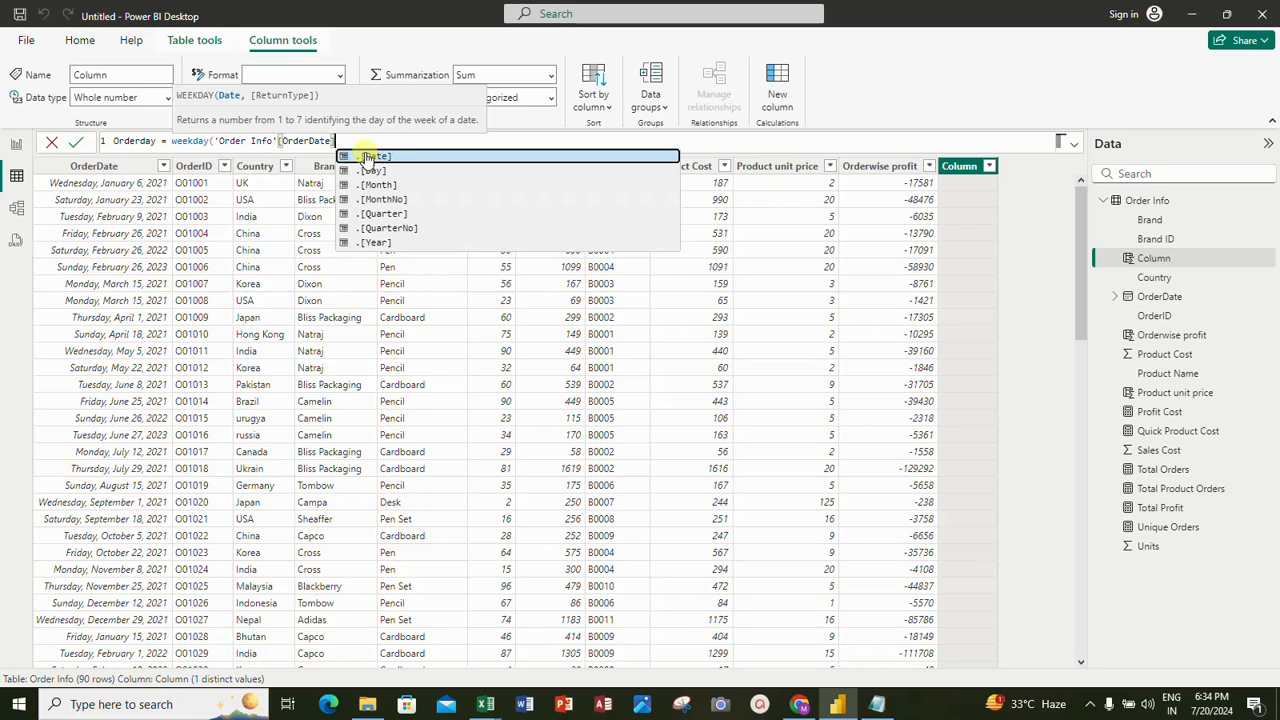
text(),)
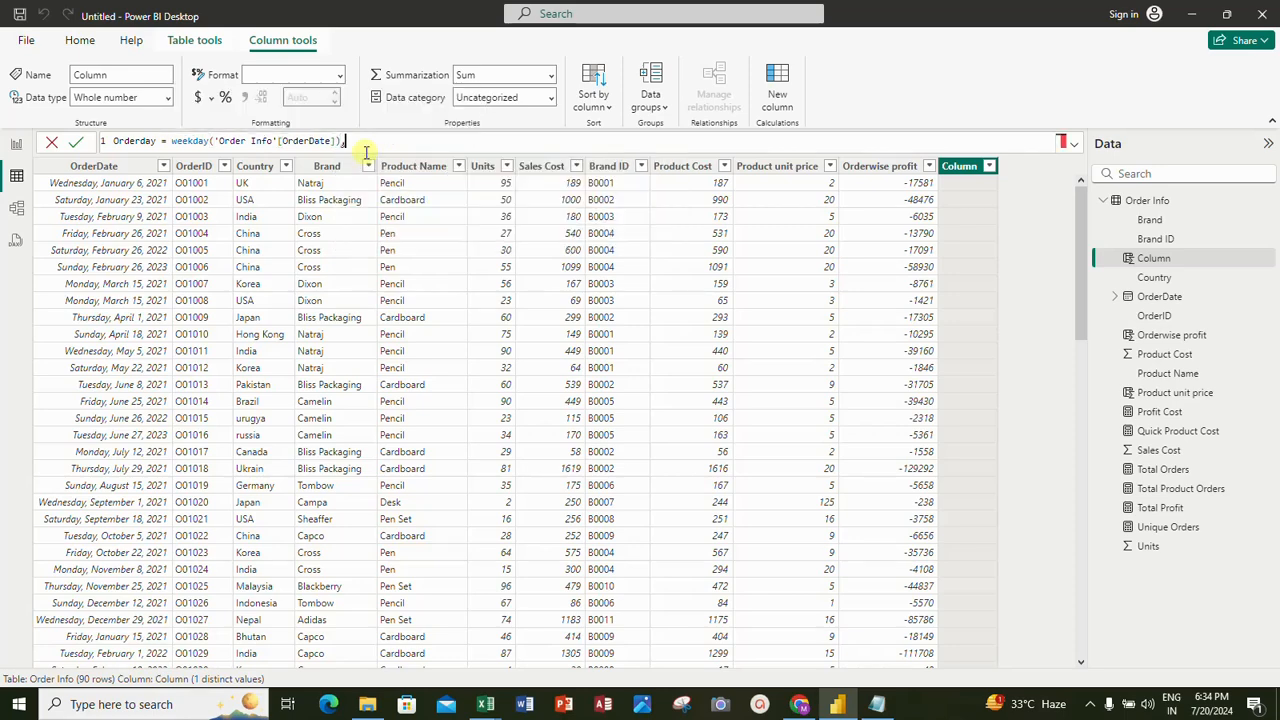
key(BackSpace)
key(BackSpace)
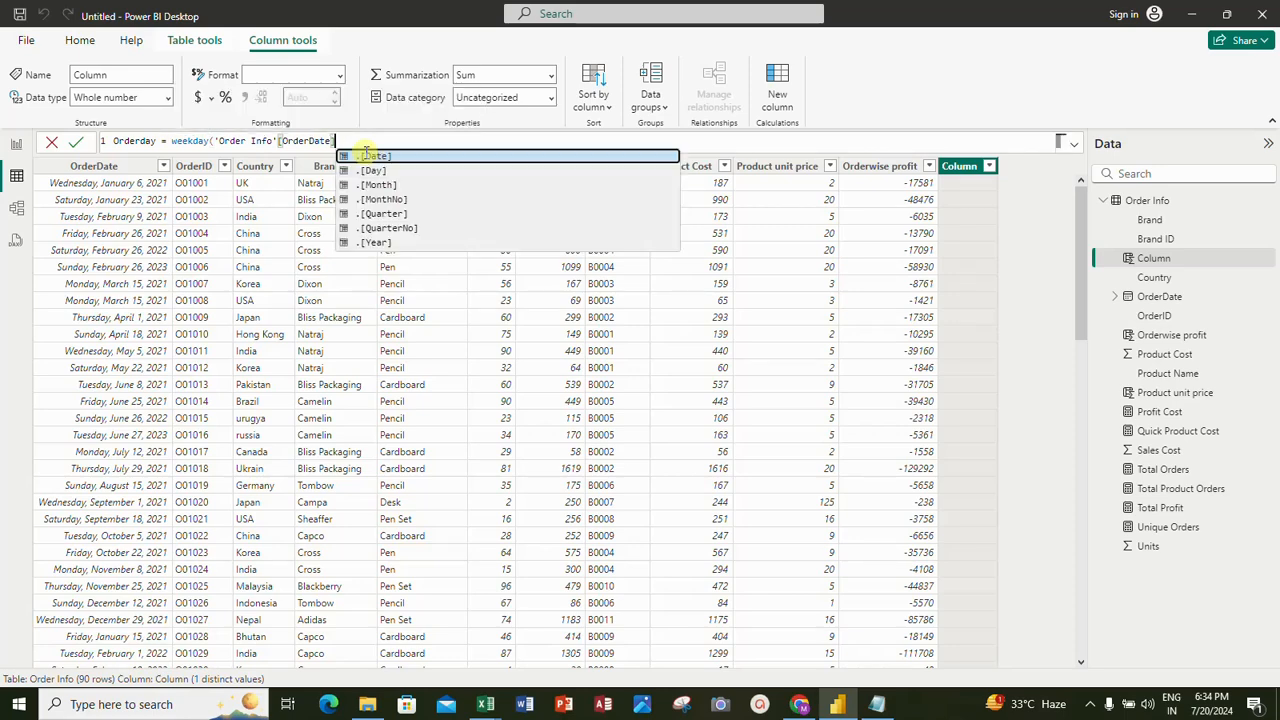
Complete the WEEKDAY formula with return type 2, so Monday=1 through Sunday=7, and commit the Orderday column.
text(,)
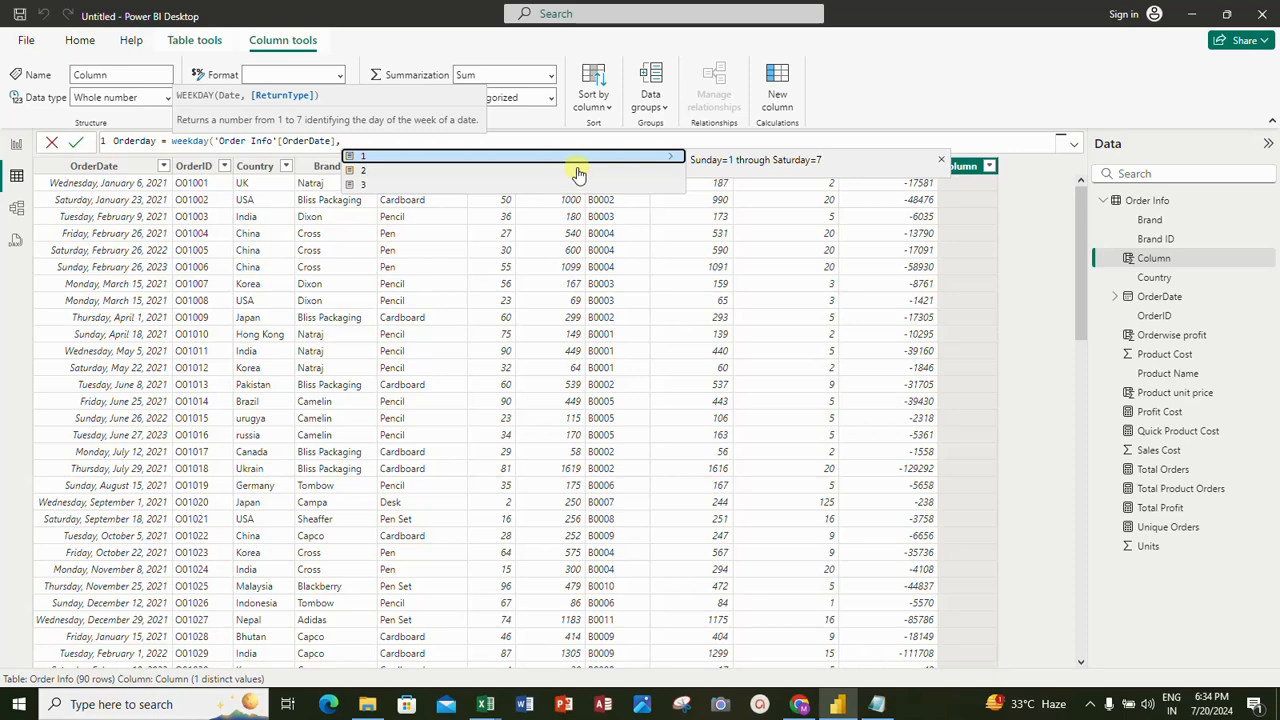
click(634, 171)
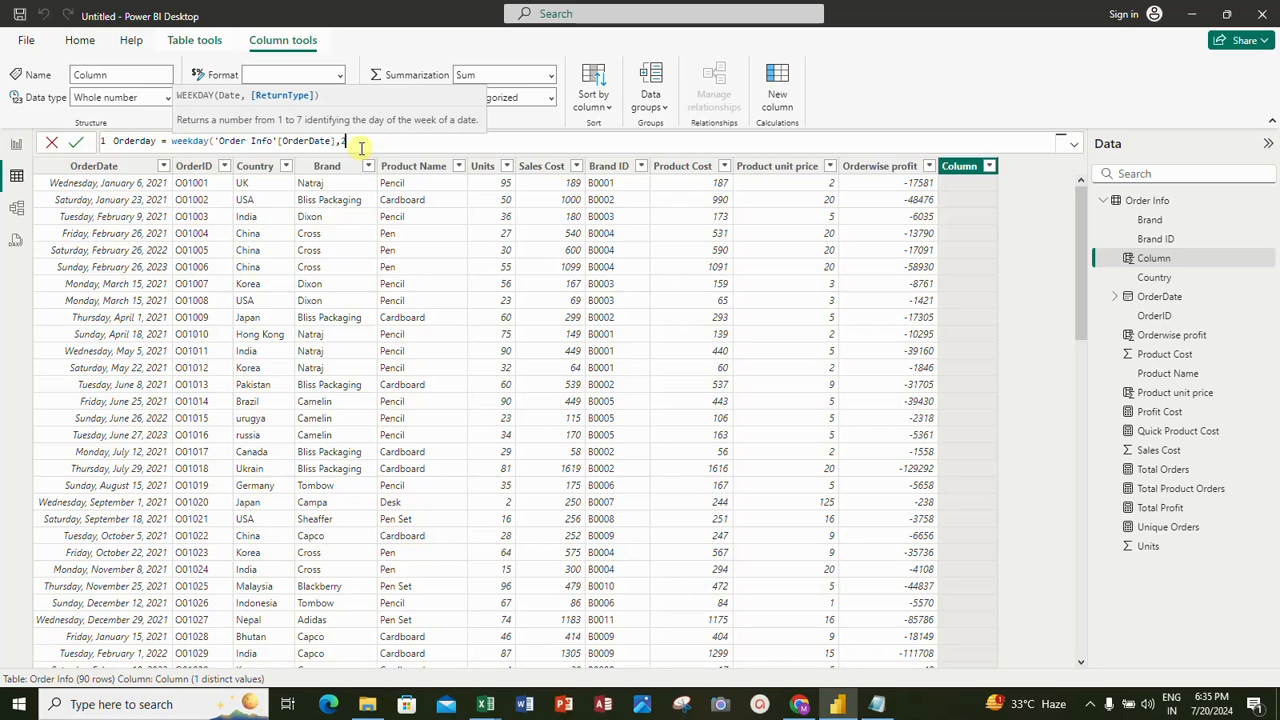
key(BackSpace)
text(2)
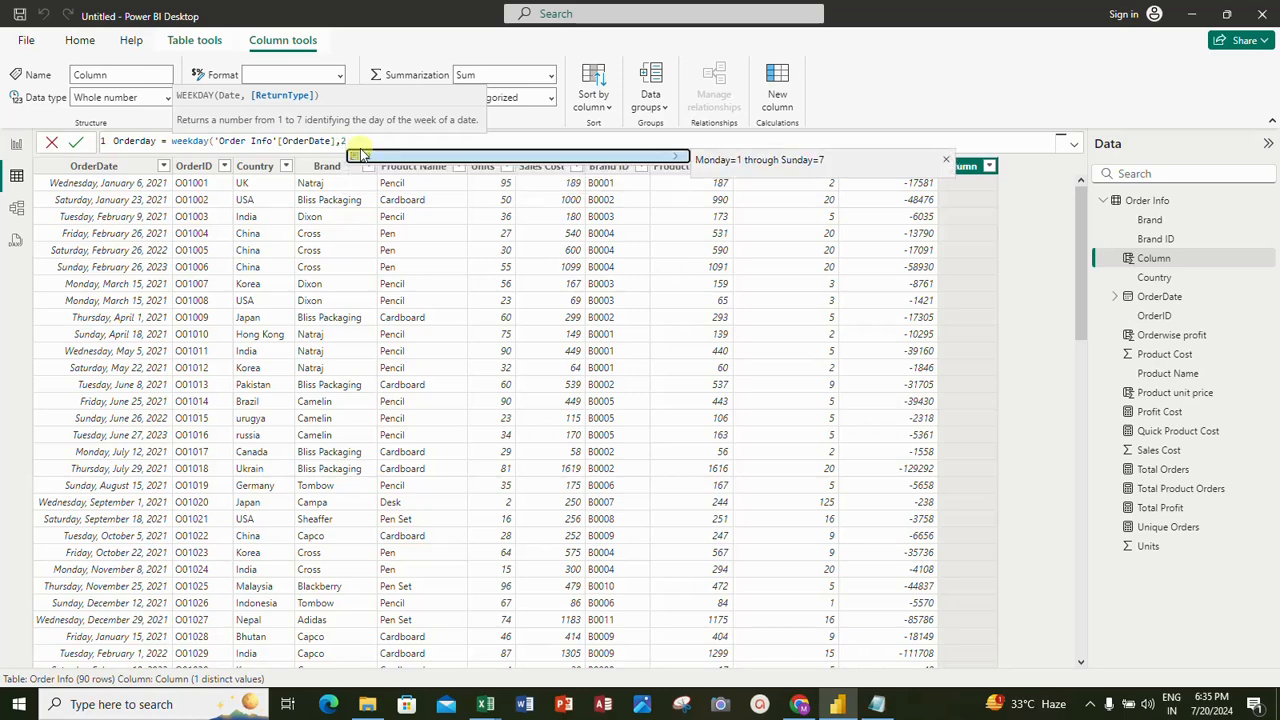
click(676, 157)
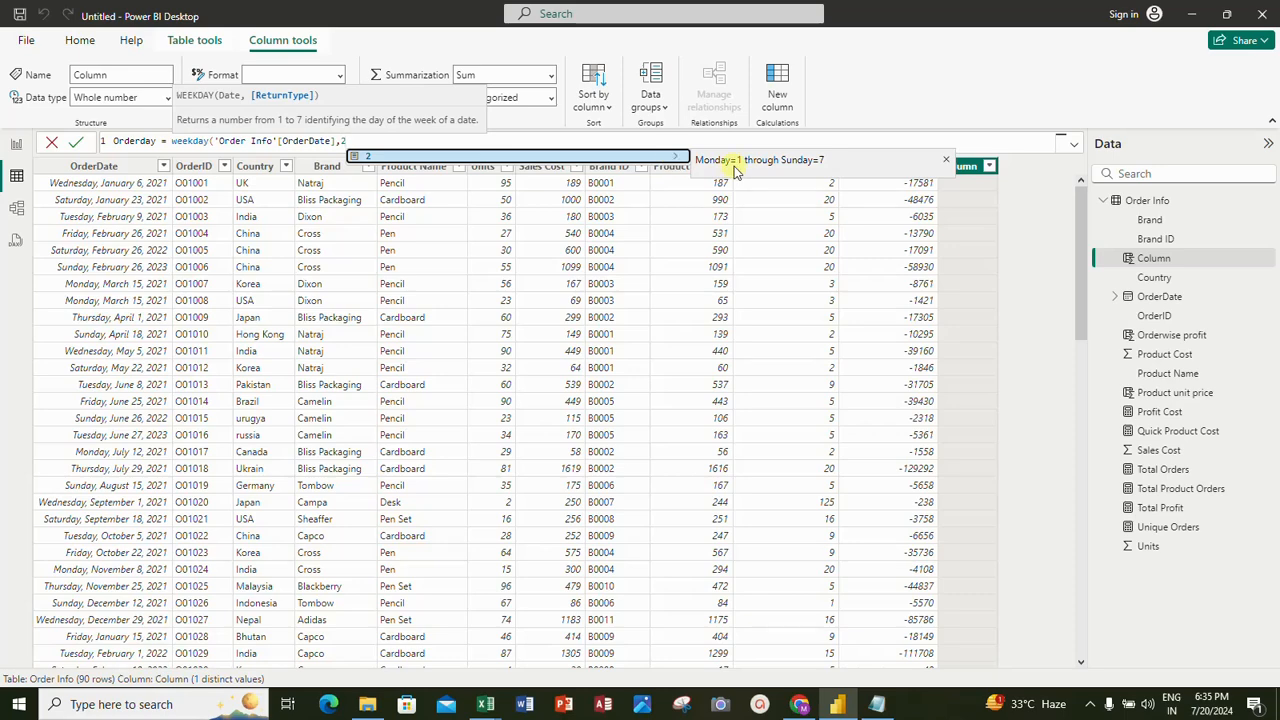
text(2)
click(921, 133)
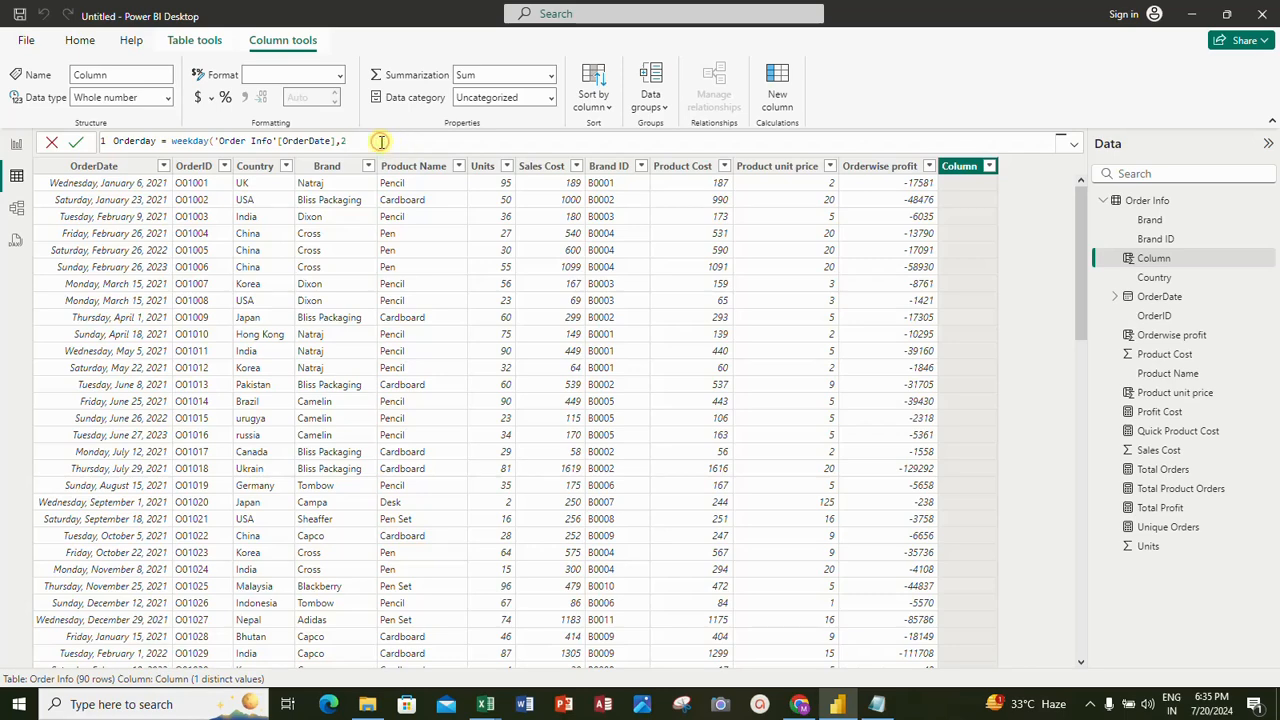
text())
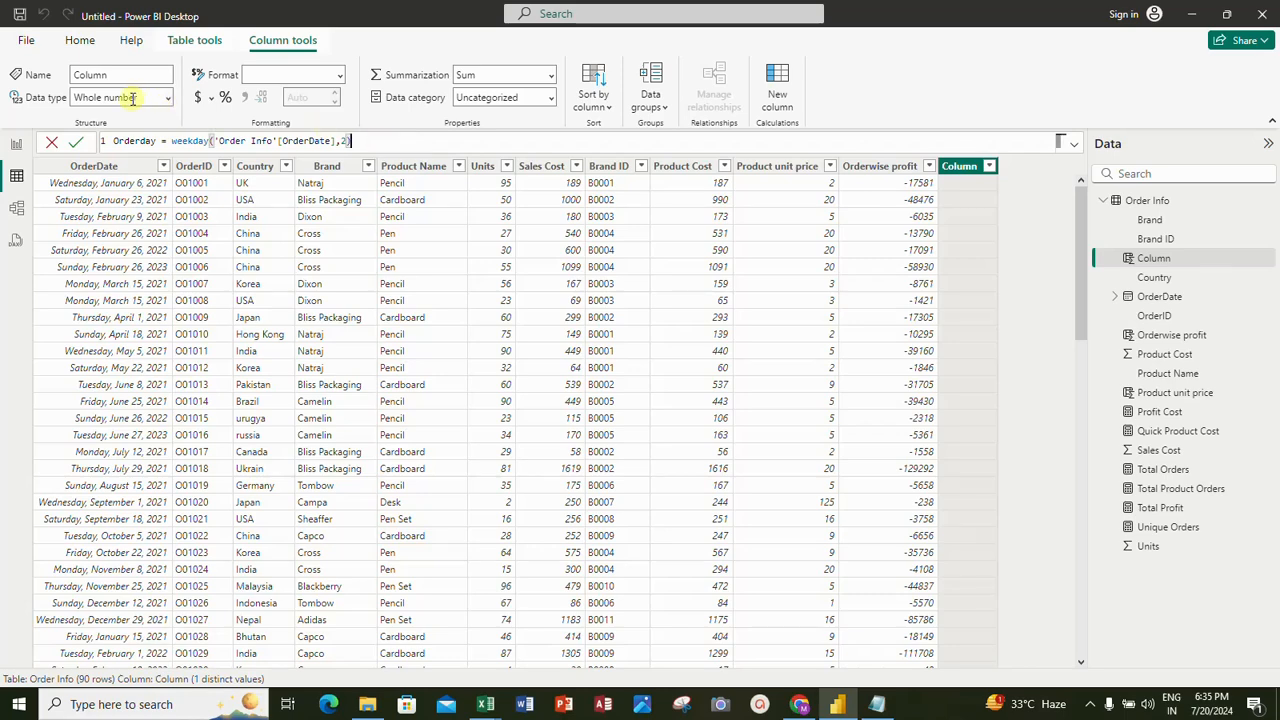
click(75, 145)
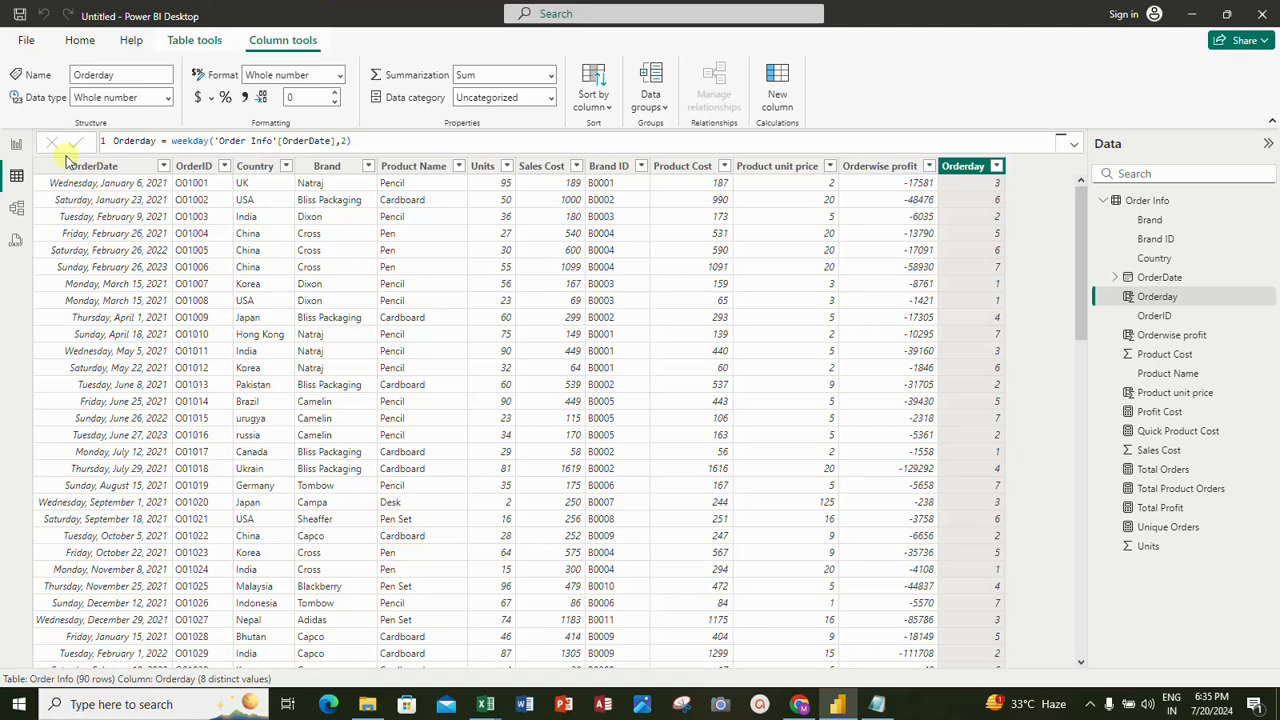
Build a stacked column chart of Total Orders by OrderDate in the report, place it below Total Profit and enlarge it.
click(16, 143)
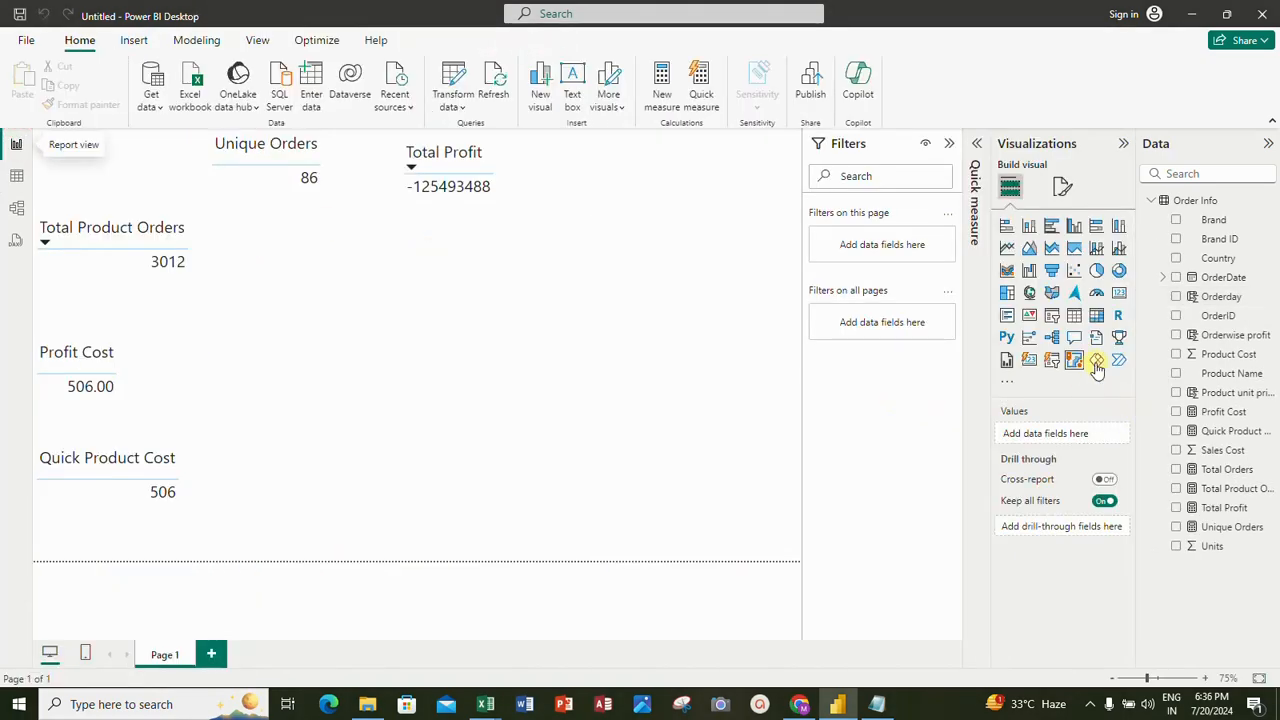
click(1177, 279)
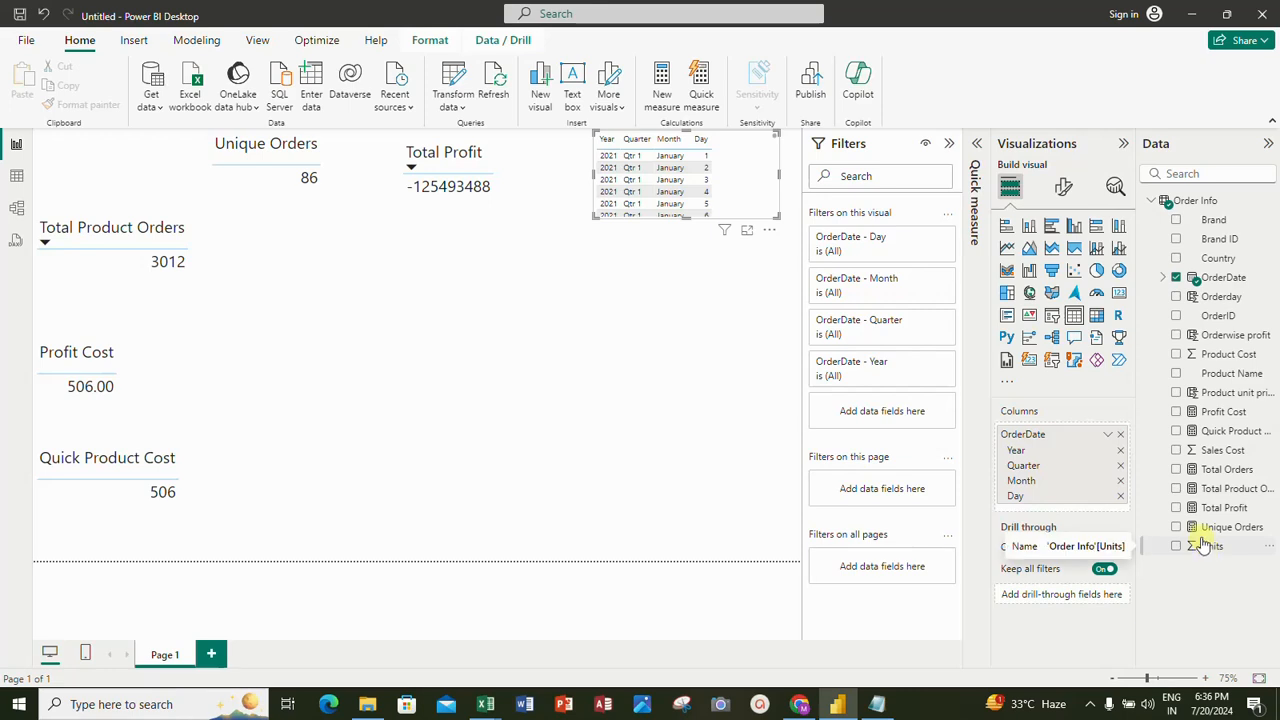
click(1177, 470)
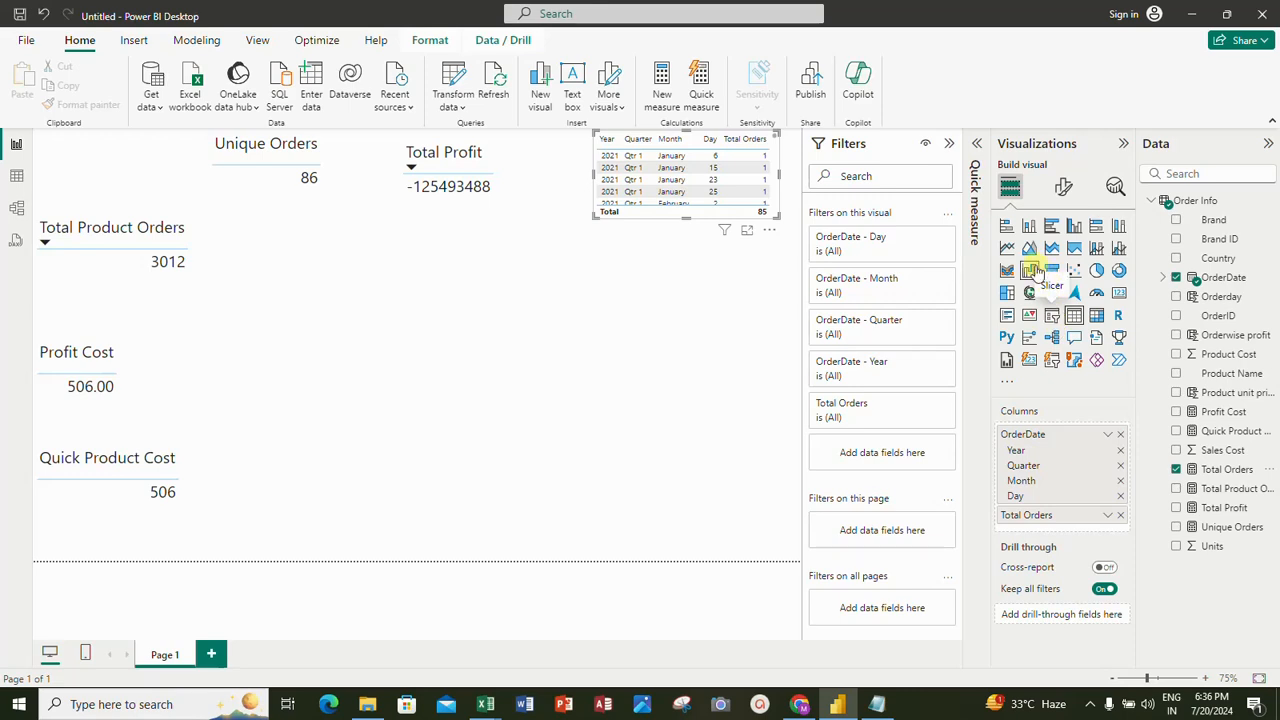
click(1028, 232)
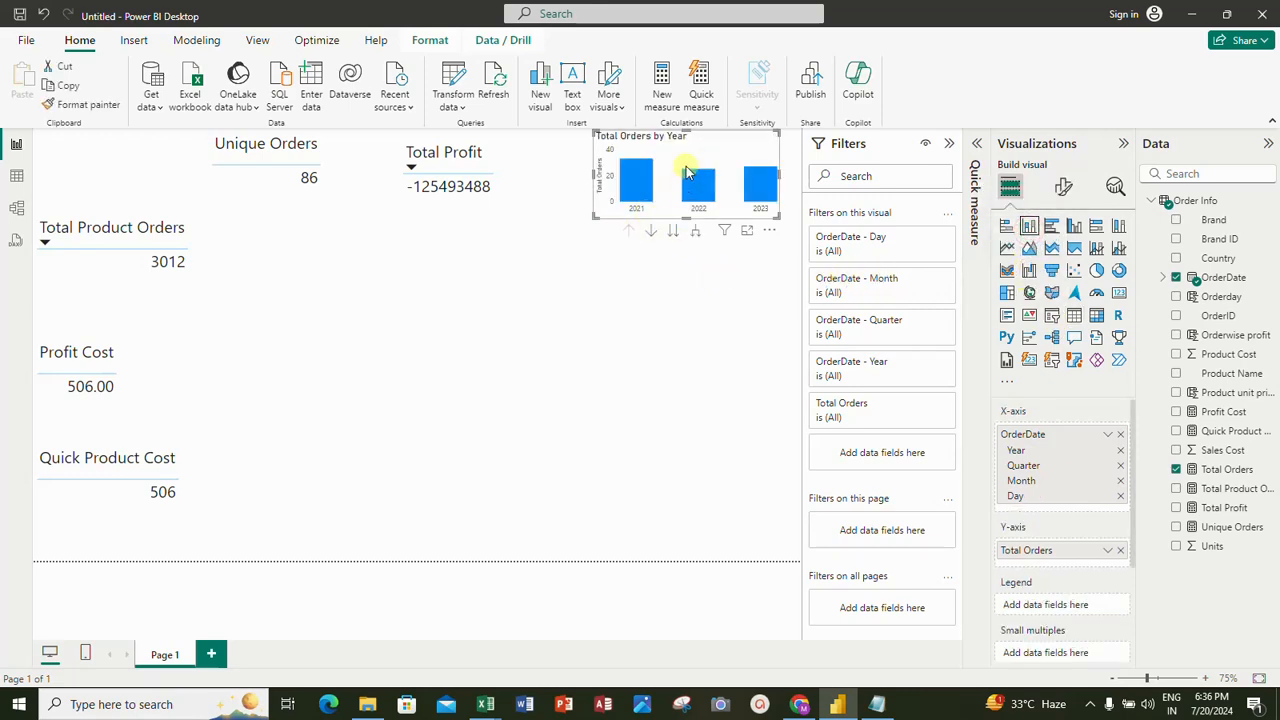
drag(675, 159, 626, 183)
drag(628, 262, 402, 278)
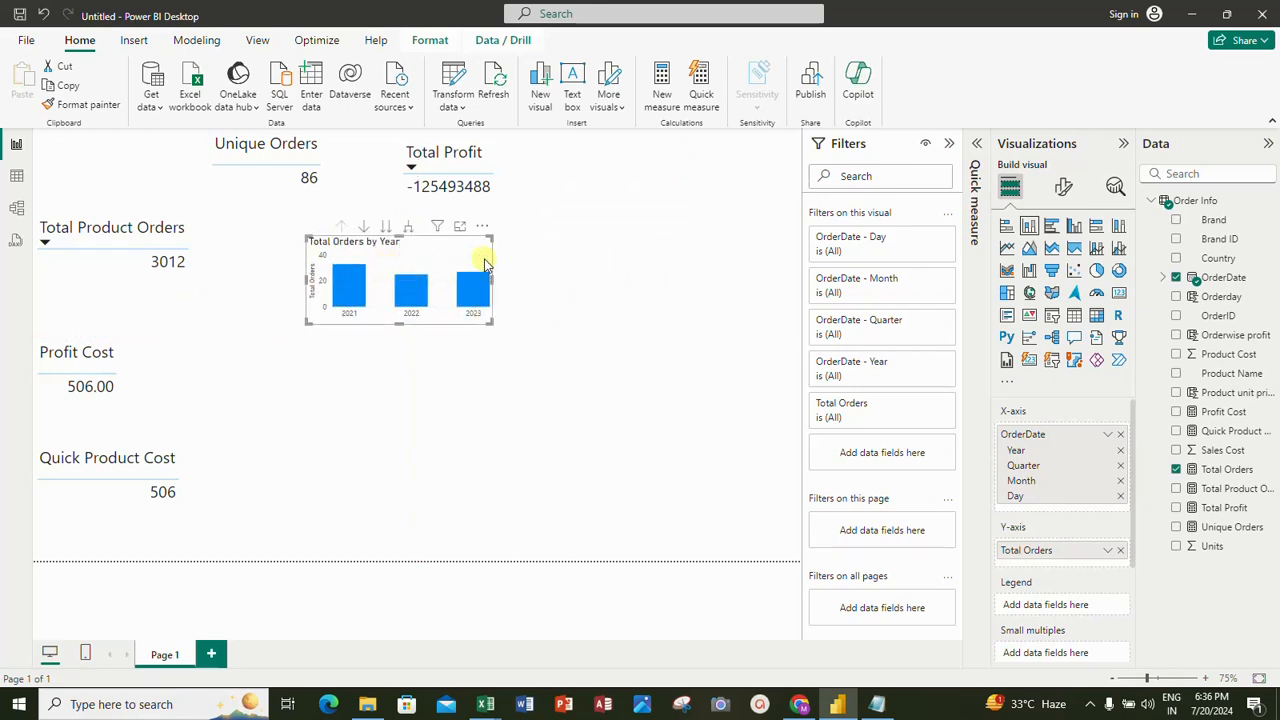
drag(492, 322, 536, 392)
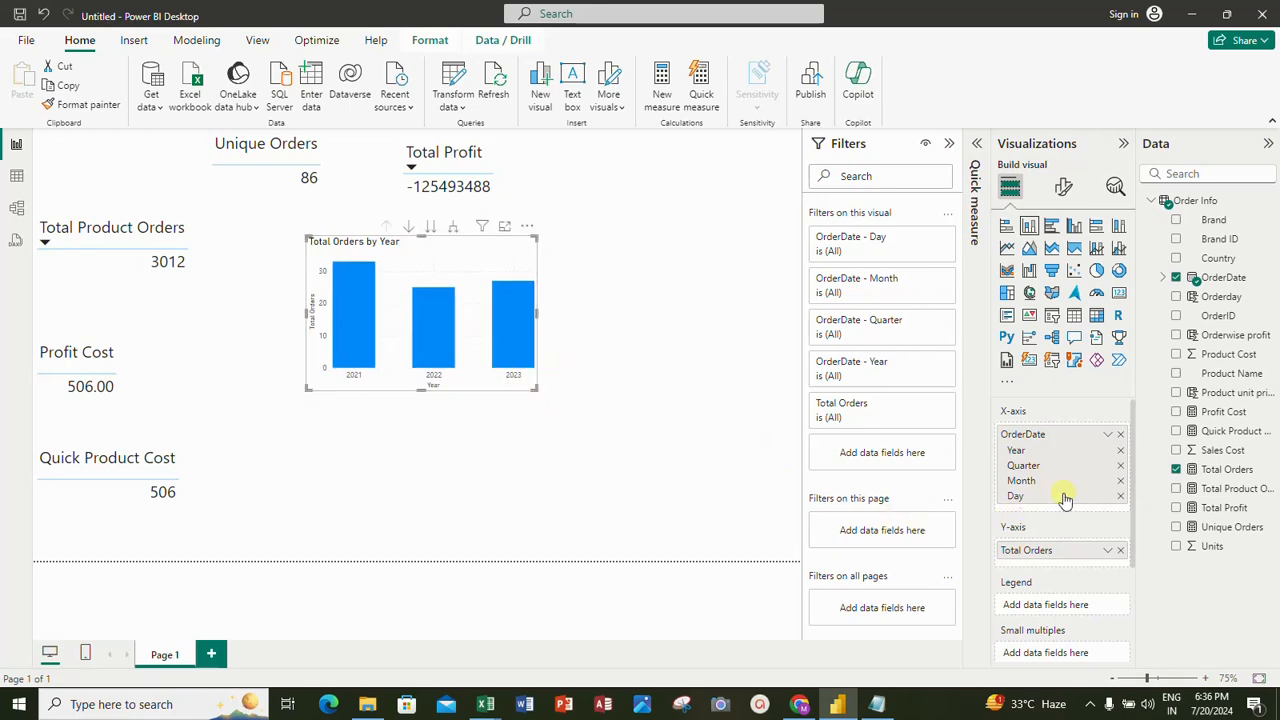
Remove Year and Quarter from the chart's date axis and place a copy of the monthly chart directly below it.
click(1120, 450)
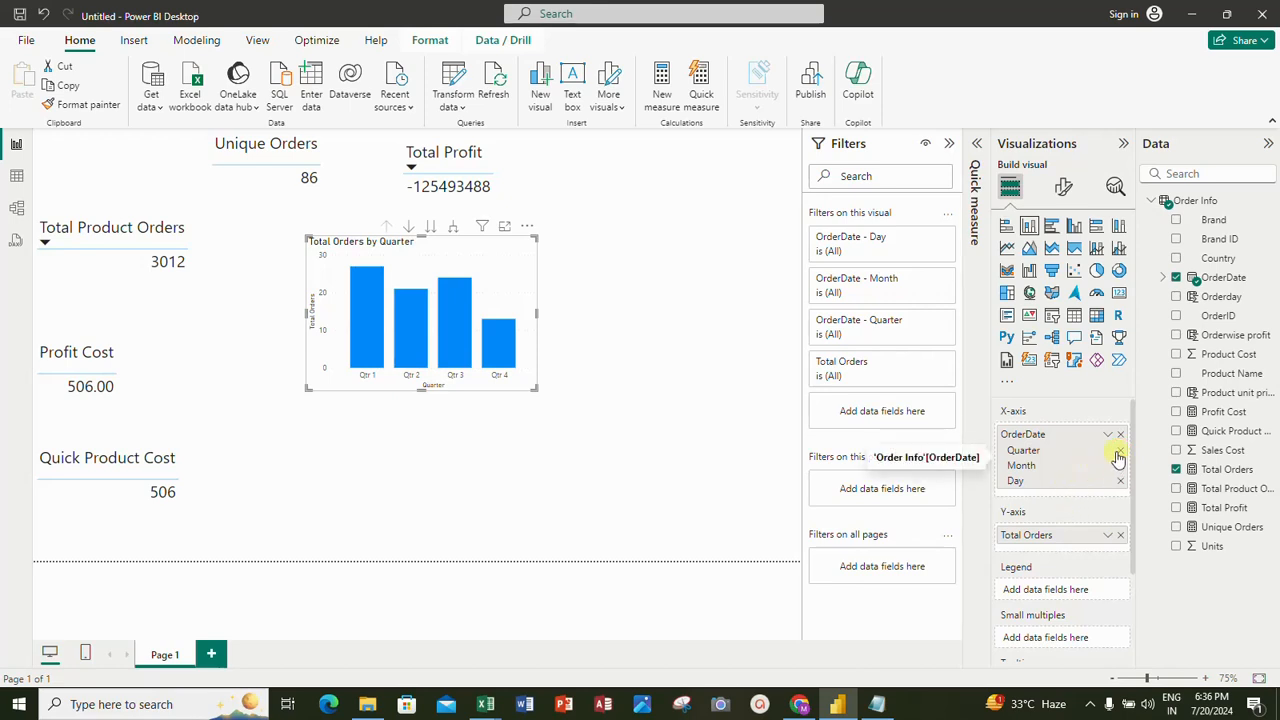
click(1120, 450)
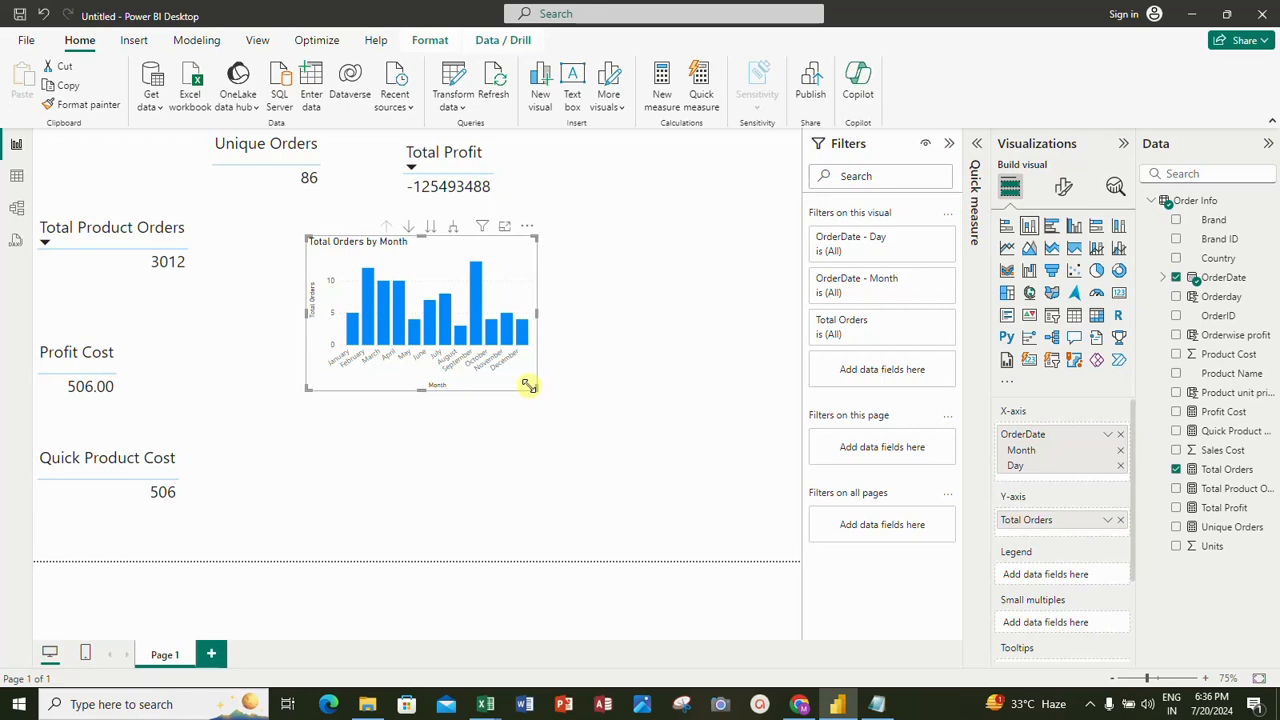
click(508, 463)
key(ctrl+v)
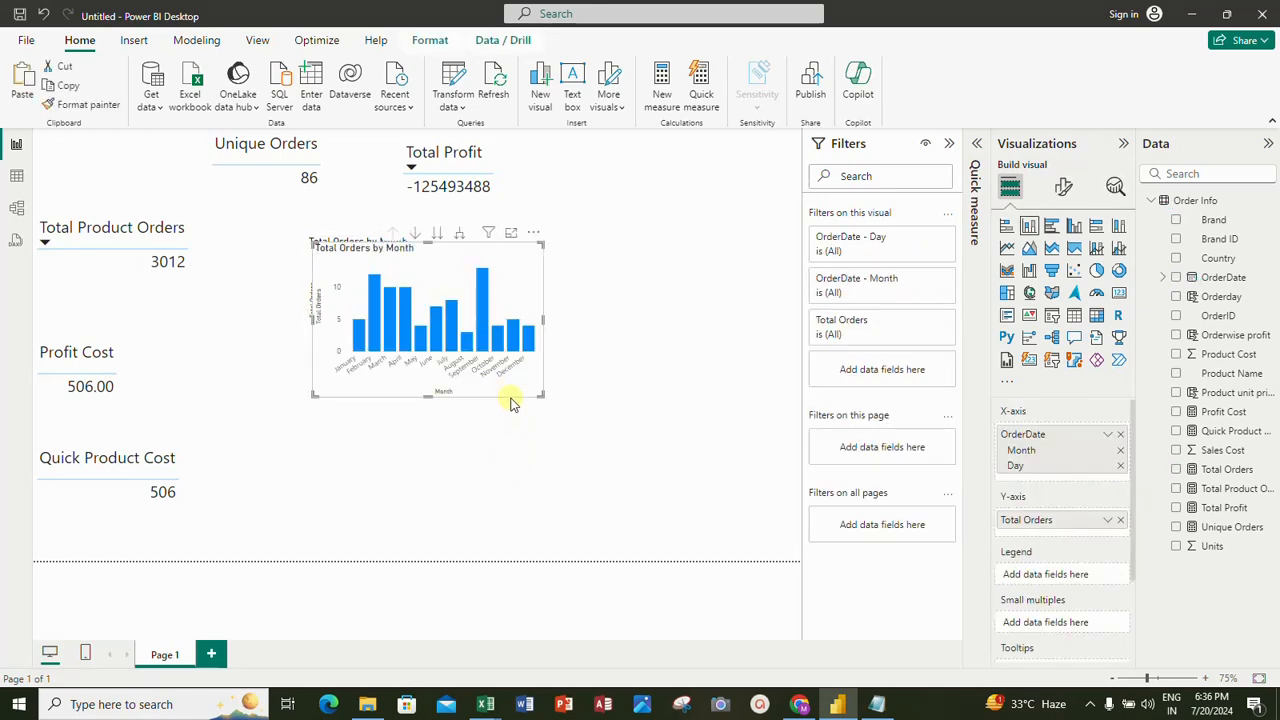
drag(516, 398, 487, 567)
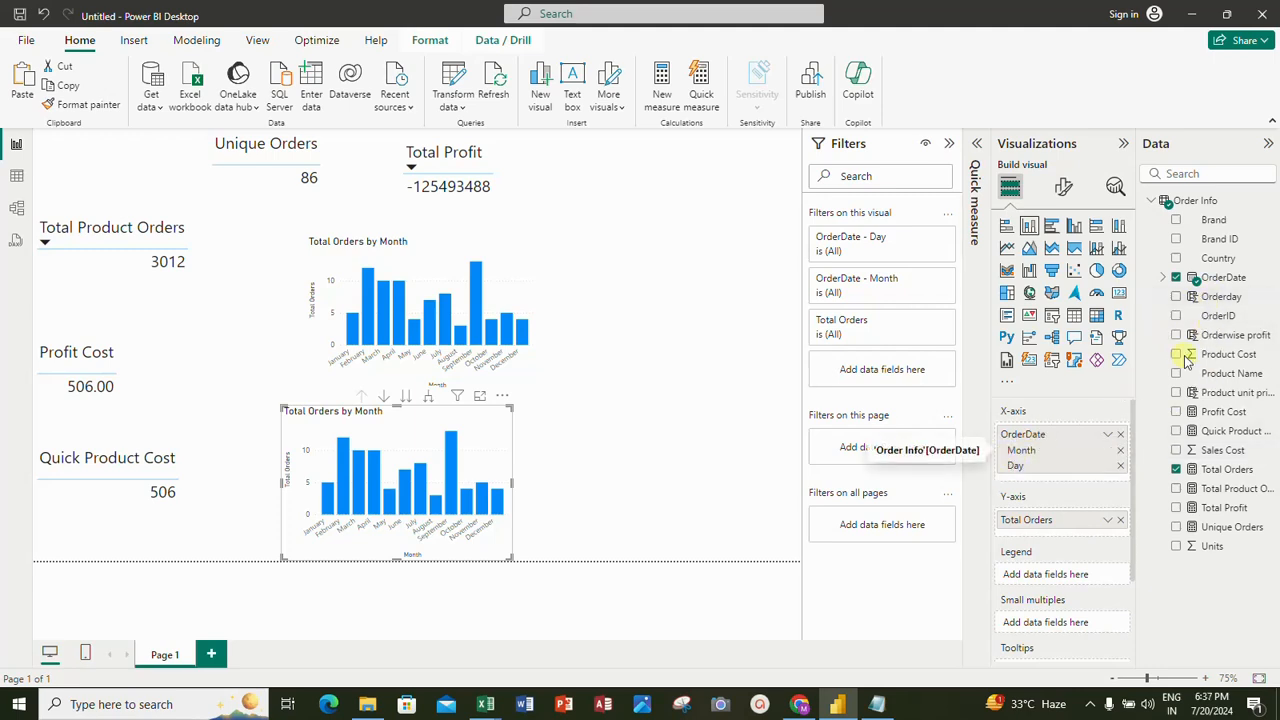
Put Orderday on the copied chart's x-axis ahead of OrderDate to plot Total Orders by weekday number.
click(1177, 297)
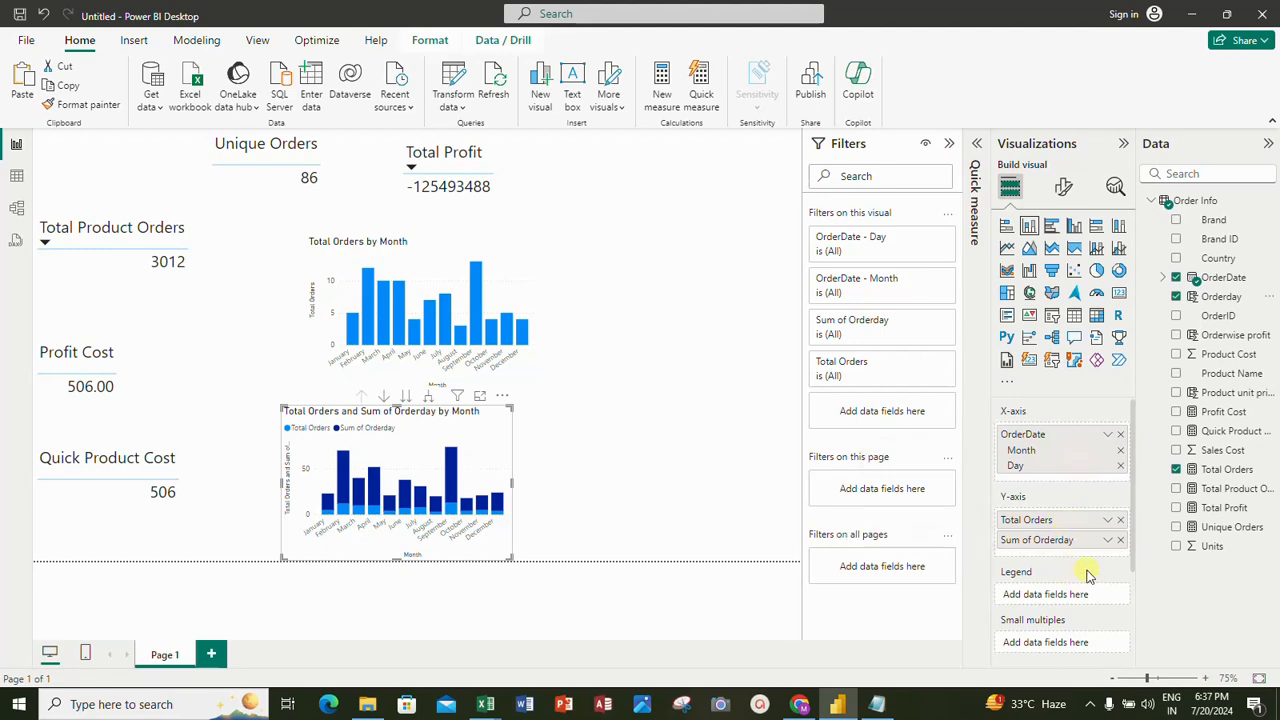
click(1120, 540)
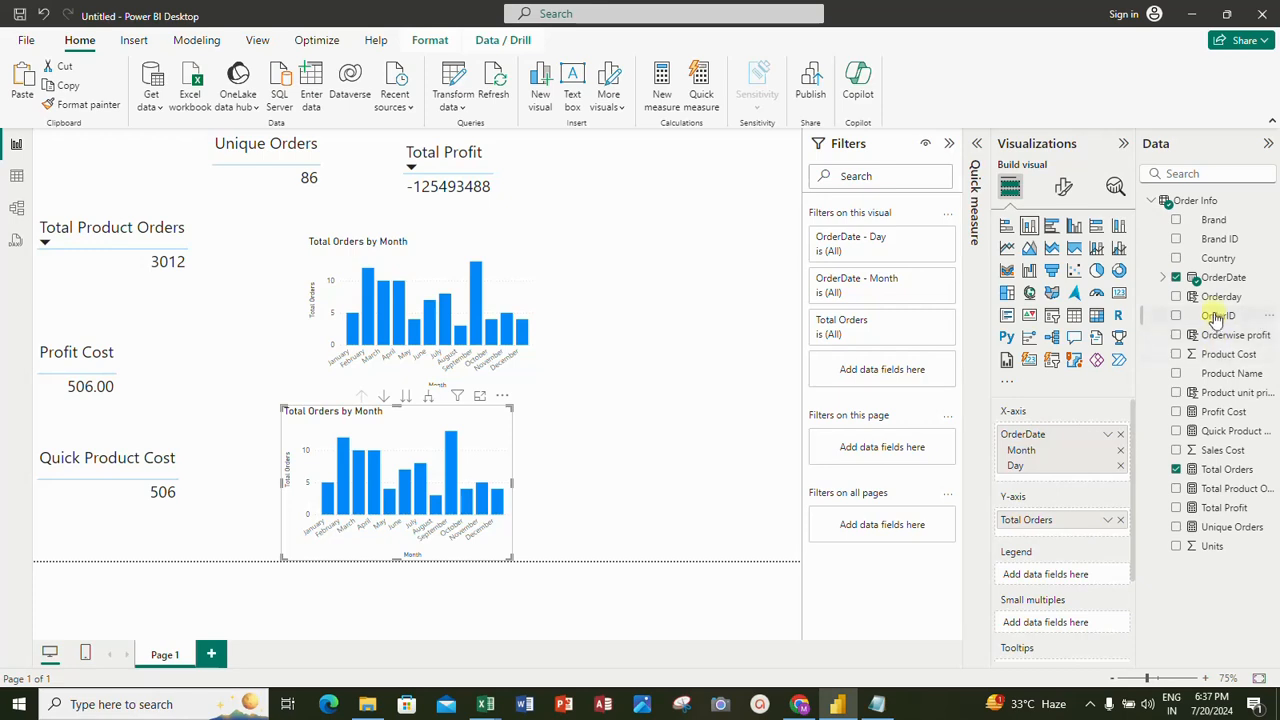
drag(1221, 296, 1080, 445)
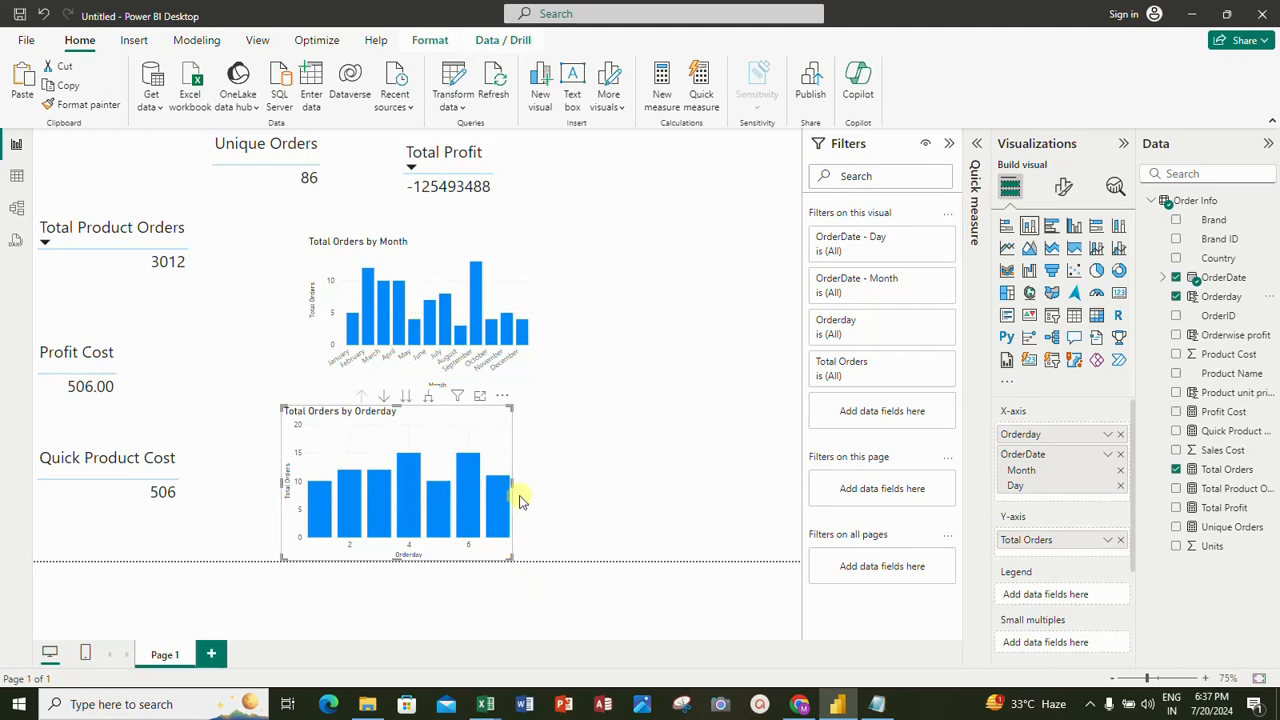
Resize the Total Orders by Orderday chart and shift it slightly toward the Quick Product Cost visual, keeping it below the monthly chart.
drag(512, 484, 564, 484)
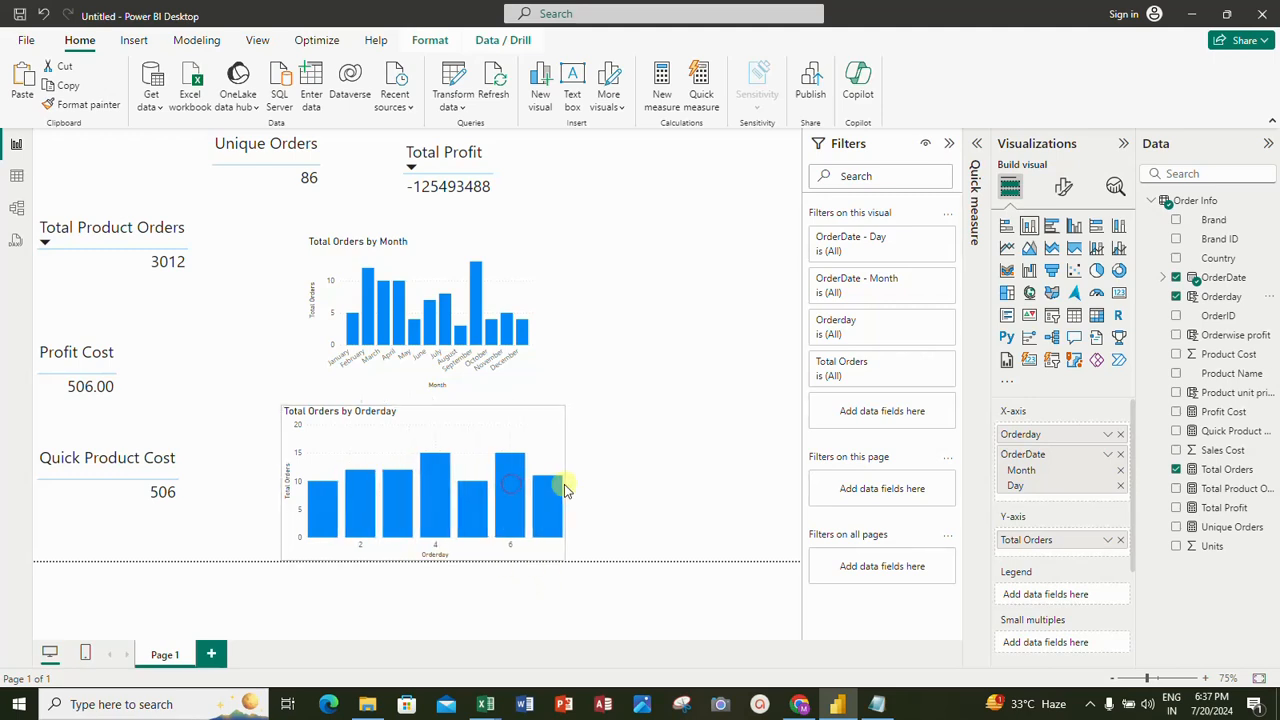
drag(502, 428, 474, 428)
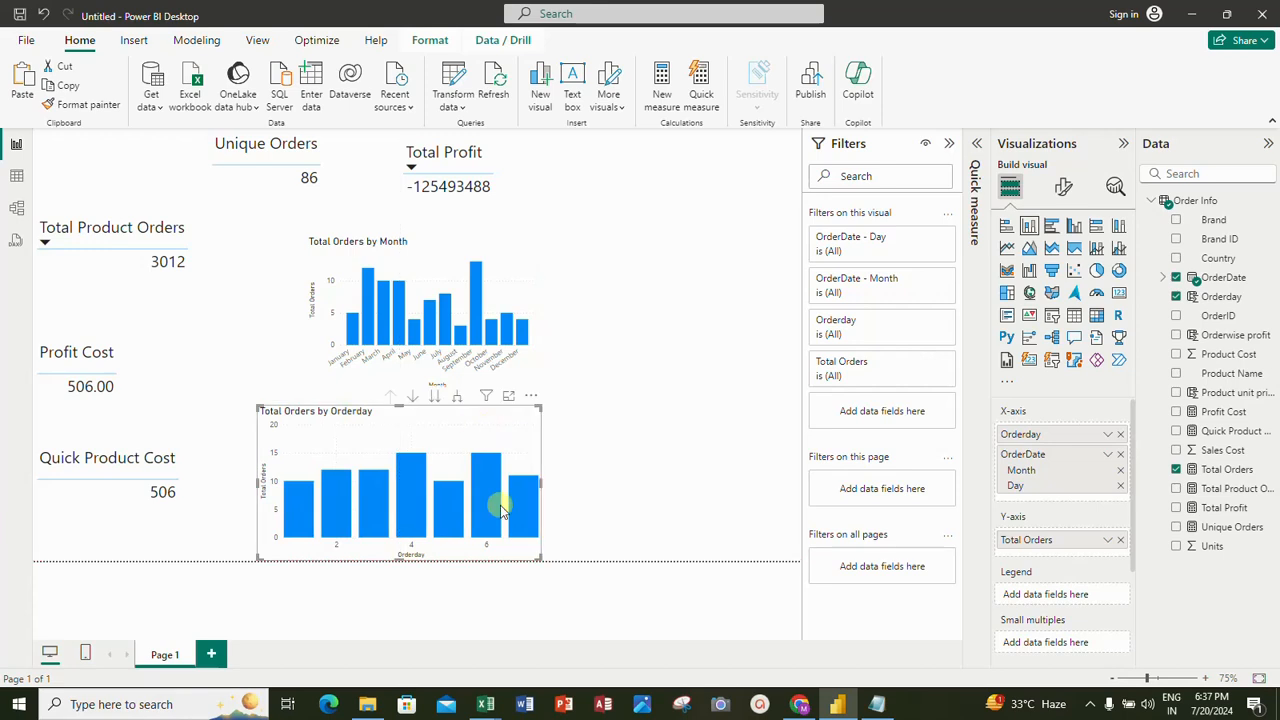
drag(531, 559, 511, 531)
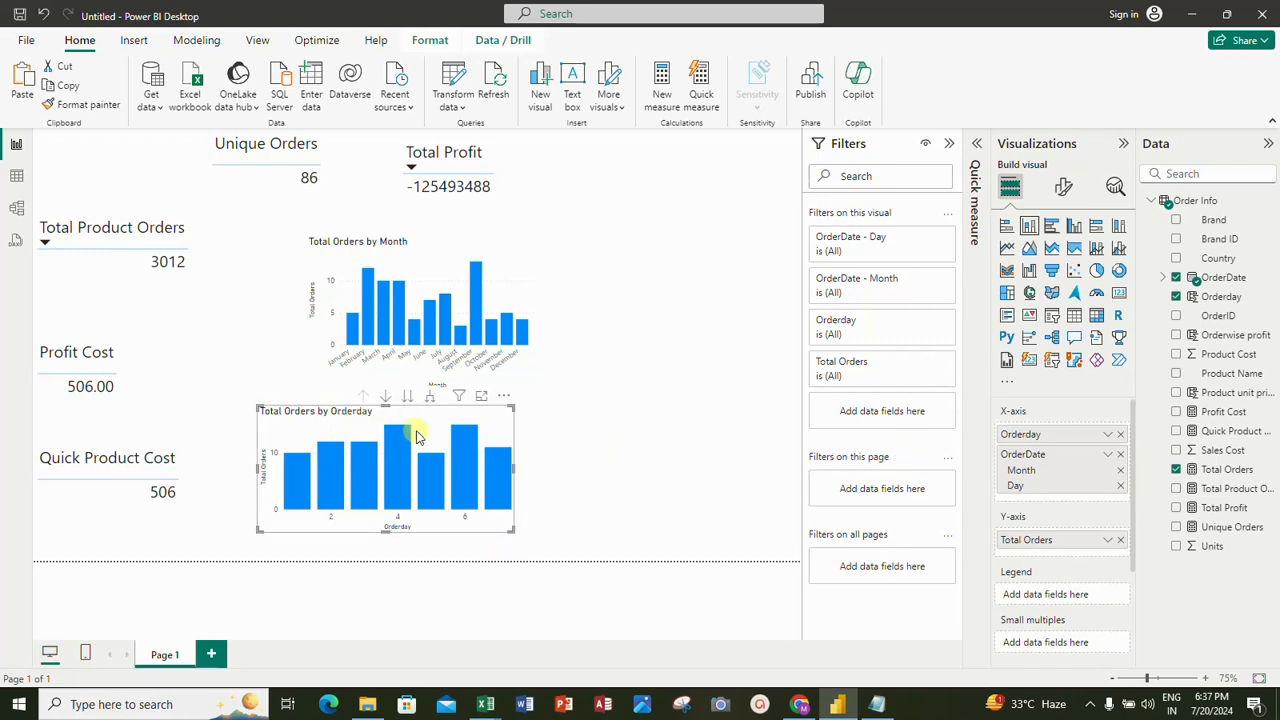
Turn on data labels for the Total Orders by Orderday chart and widen it.
click(1062, 188)
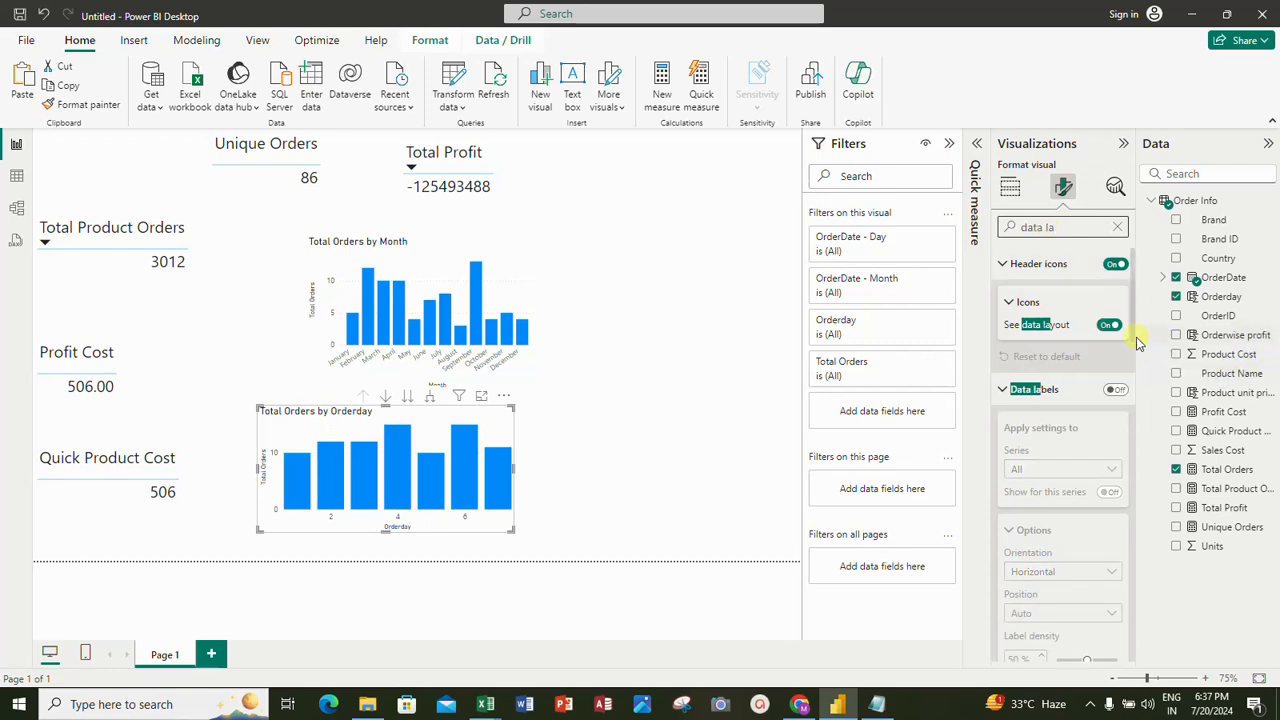
click(1115, 390)
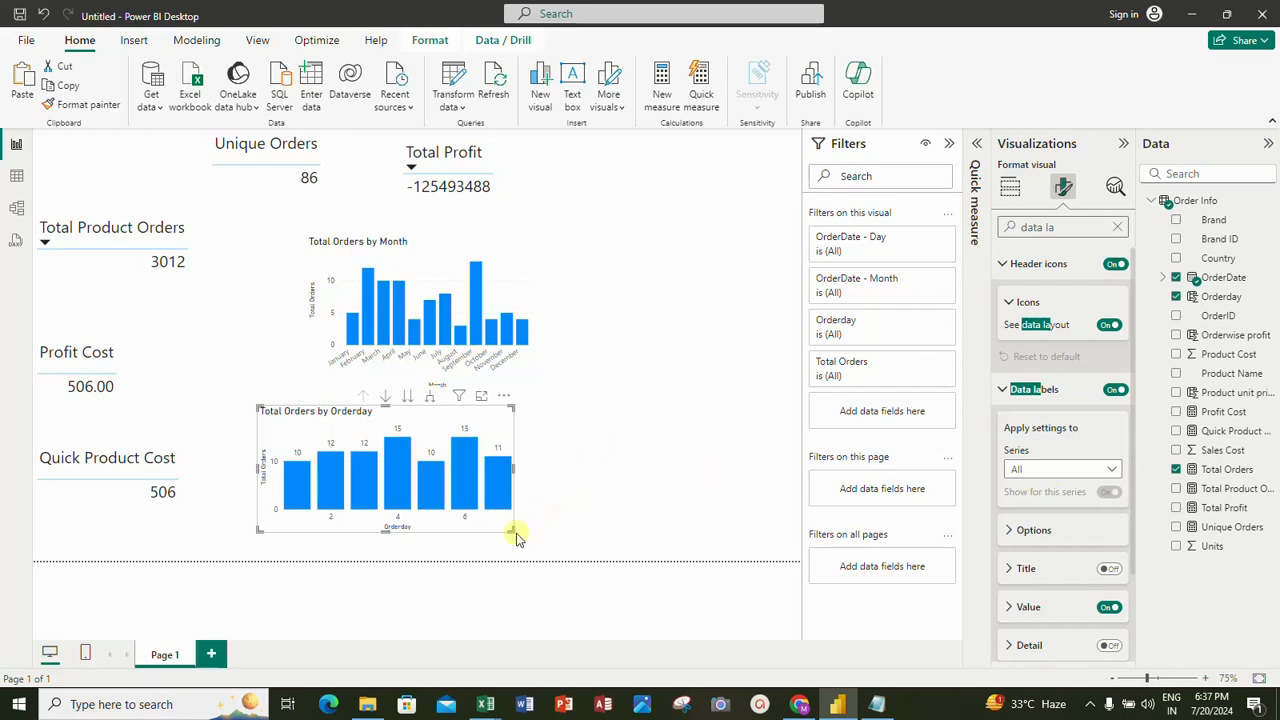
drag(508, 530, 602, 530)
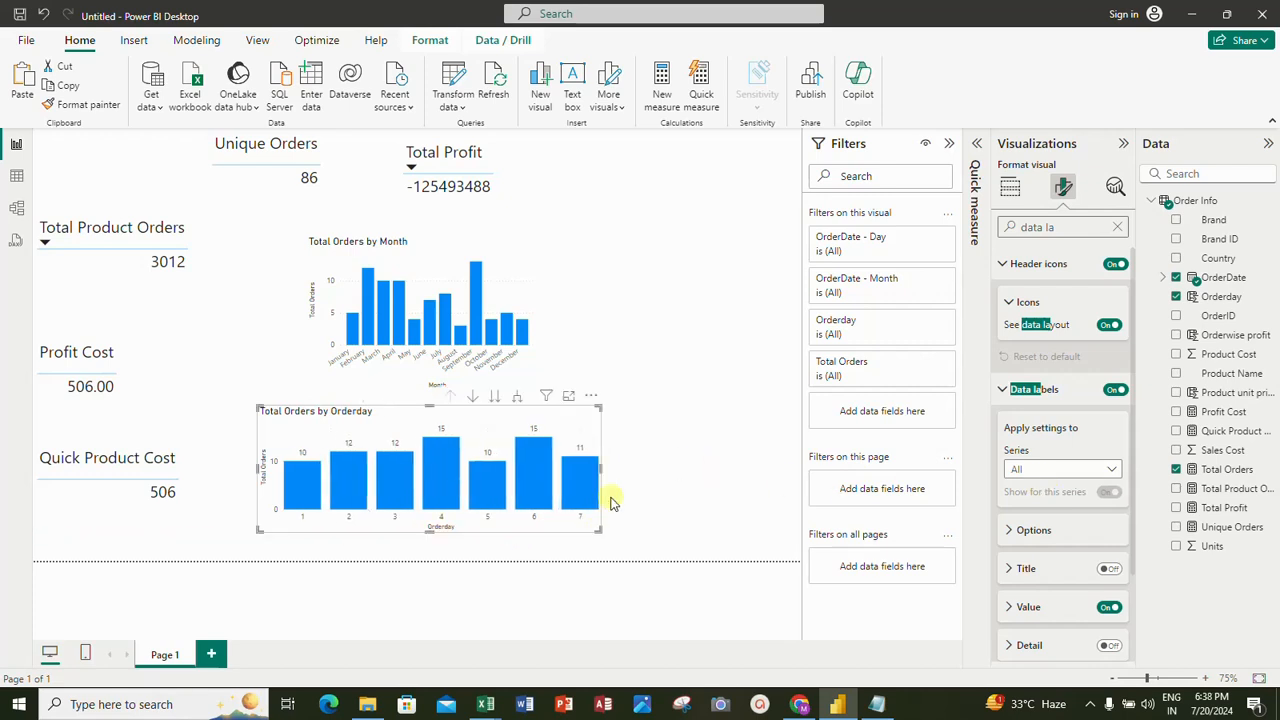
click(706, 458)
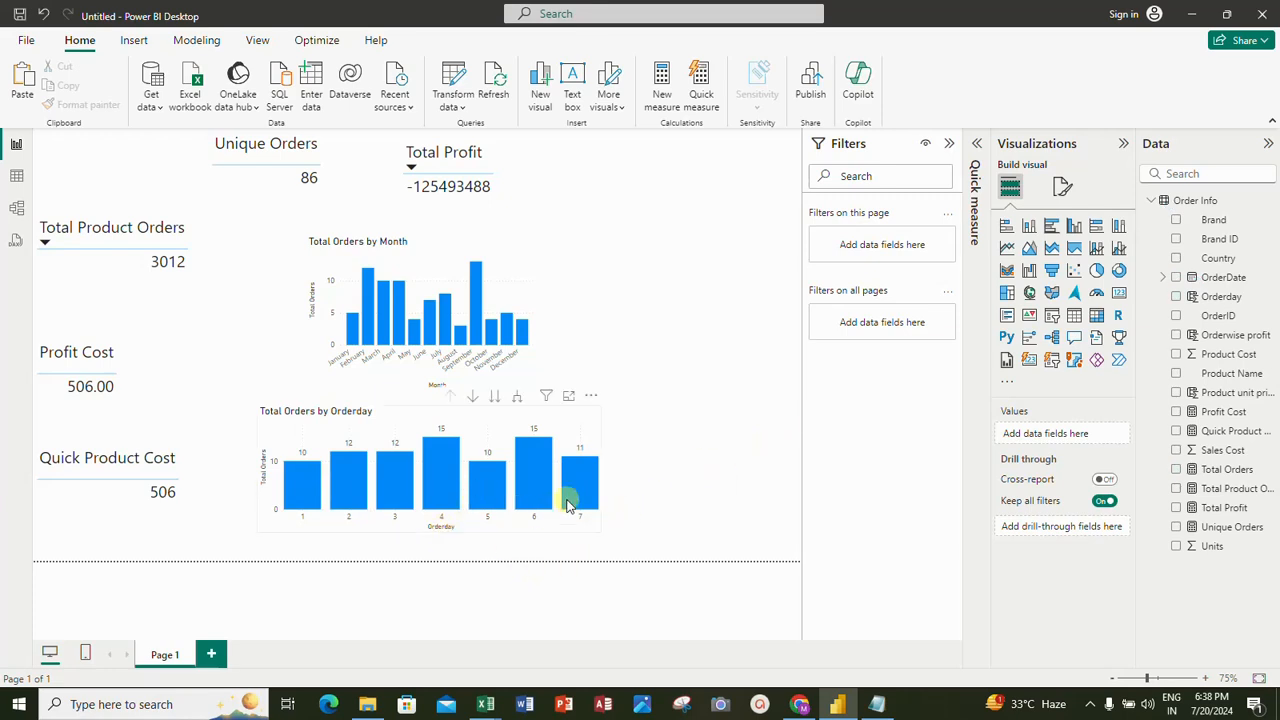
Filter the Orderday chart to February only, using basic filtering on its OrderDate month.
click(622, 505)
click(592, 470)
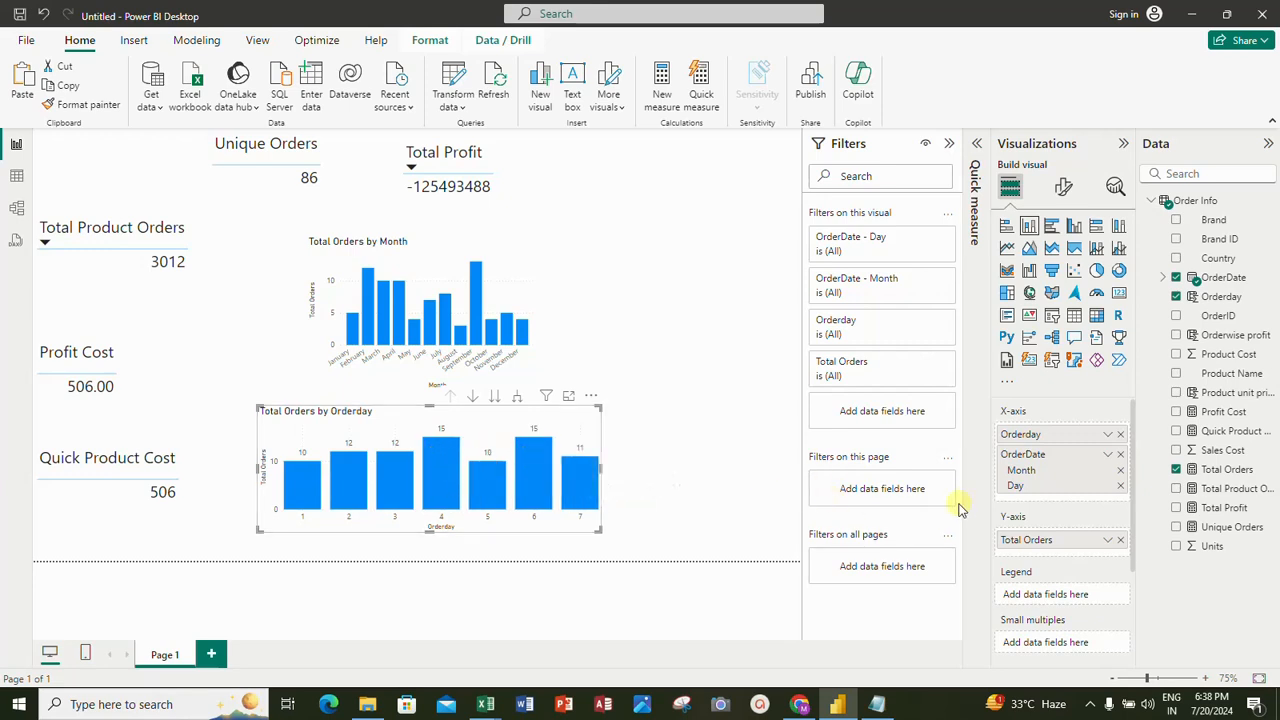
click(858, 288)
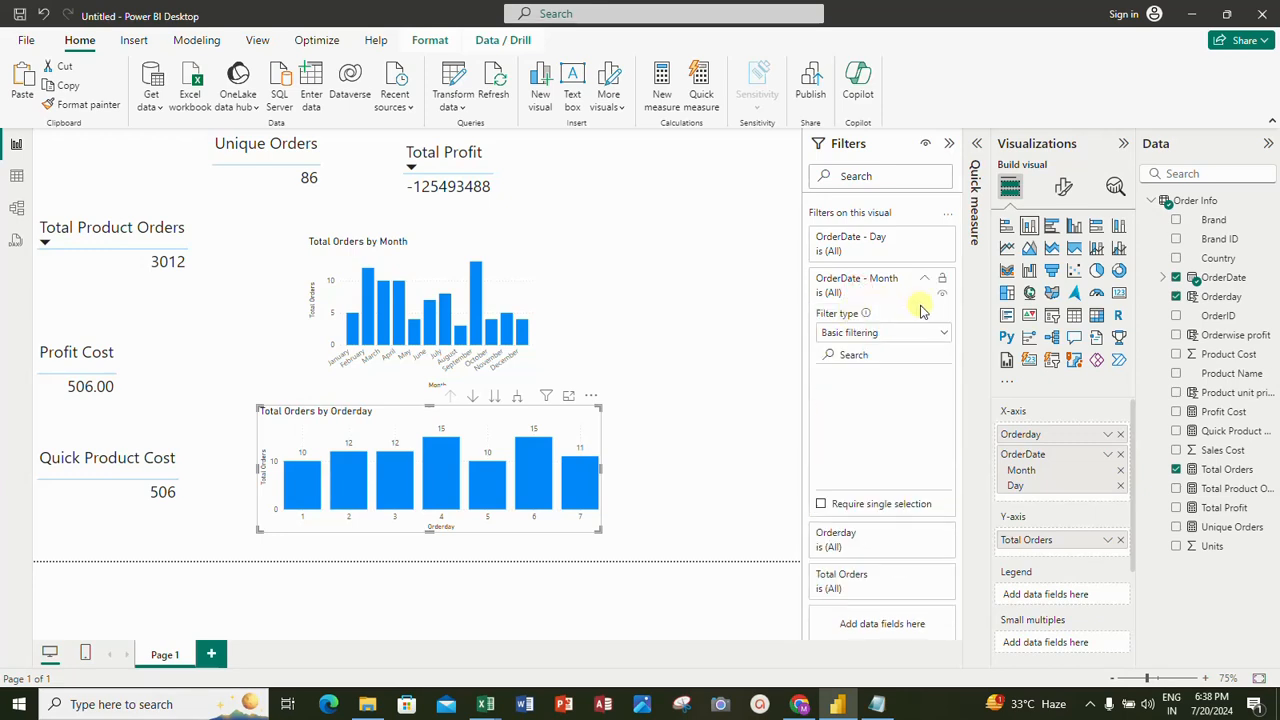
click(827, 431)
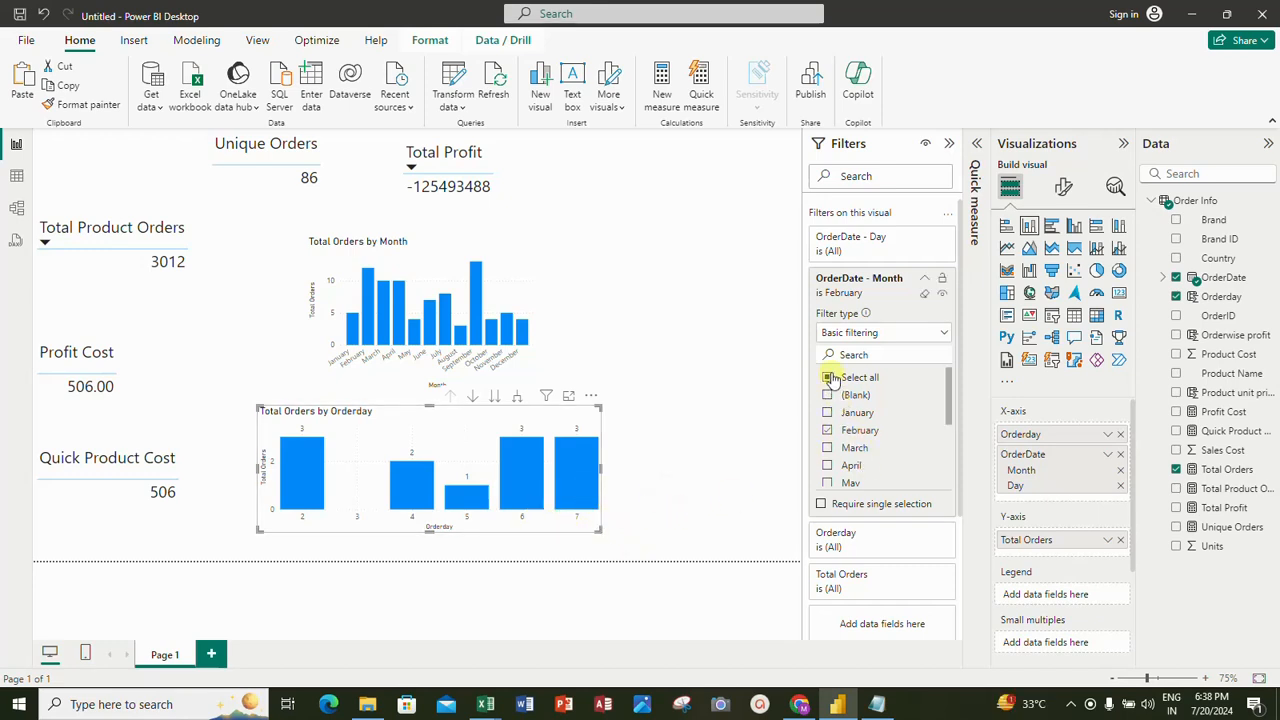
click(945, 334)
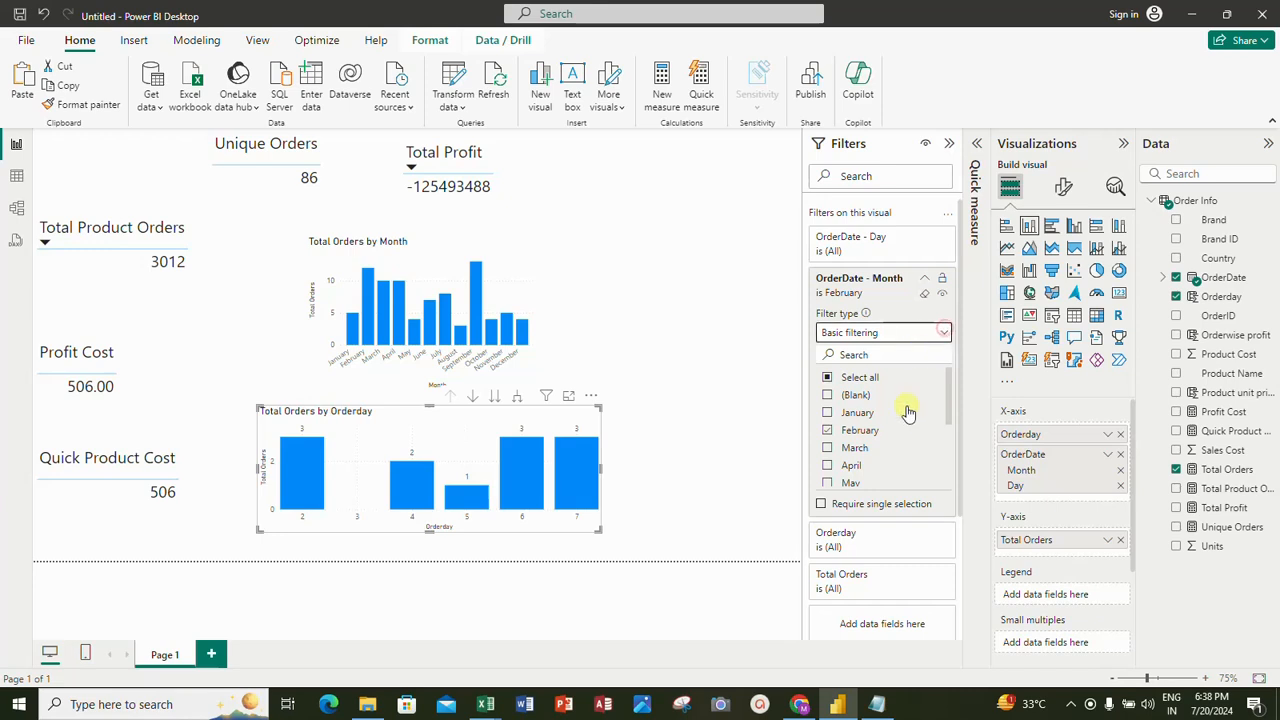
click(757, 262)
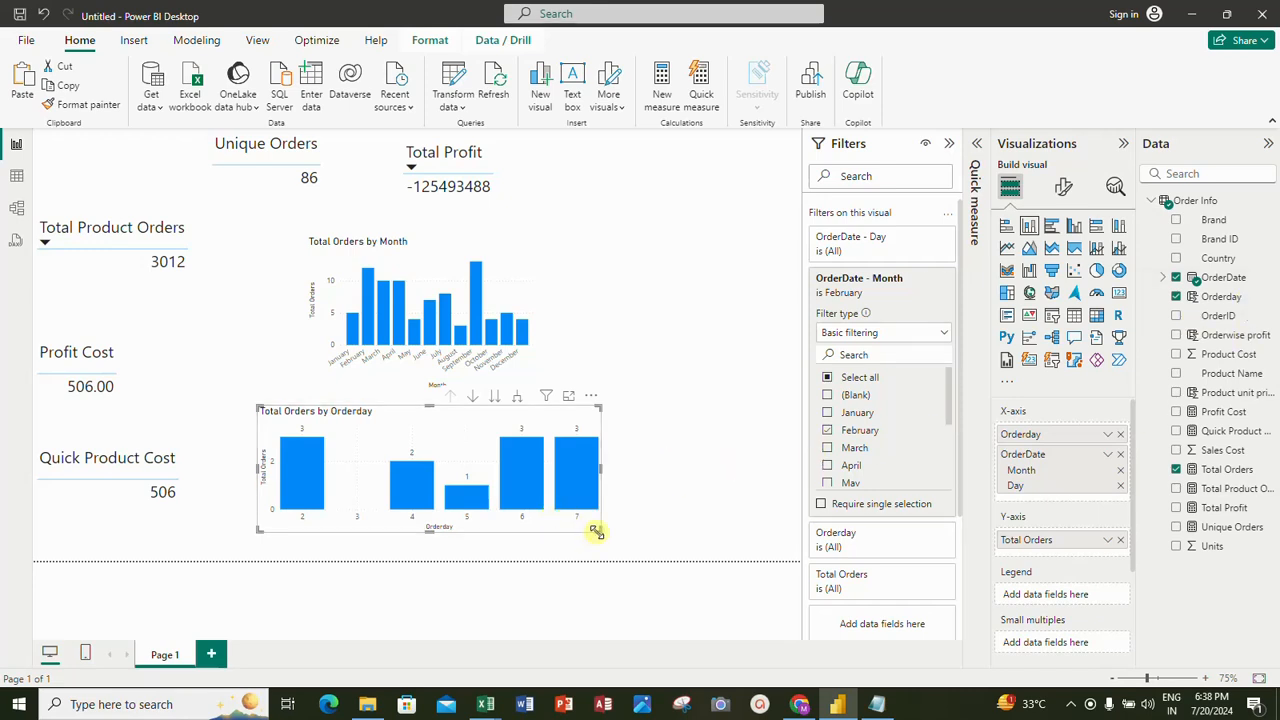
Shrink the Orderday chart and include all months again in its OrderDate month filter.
drag(600, 527, 462, 516)
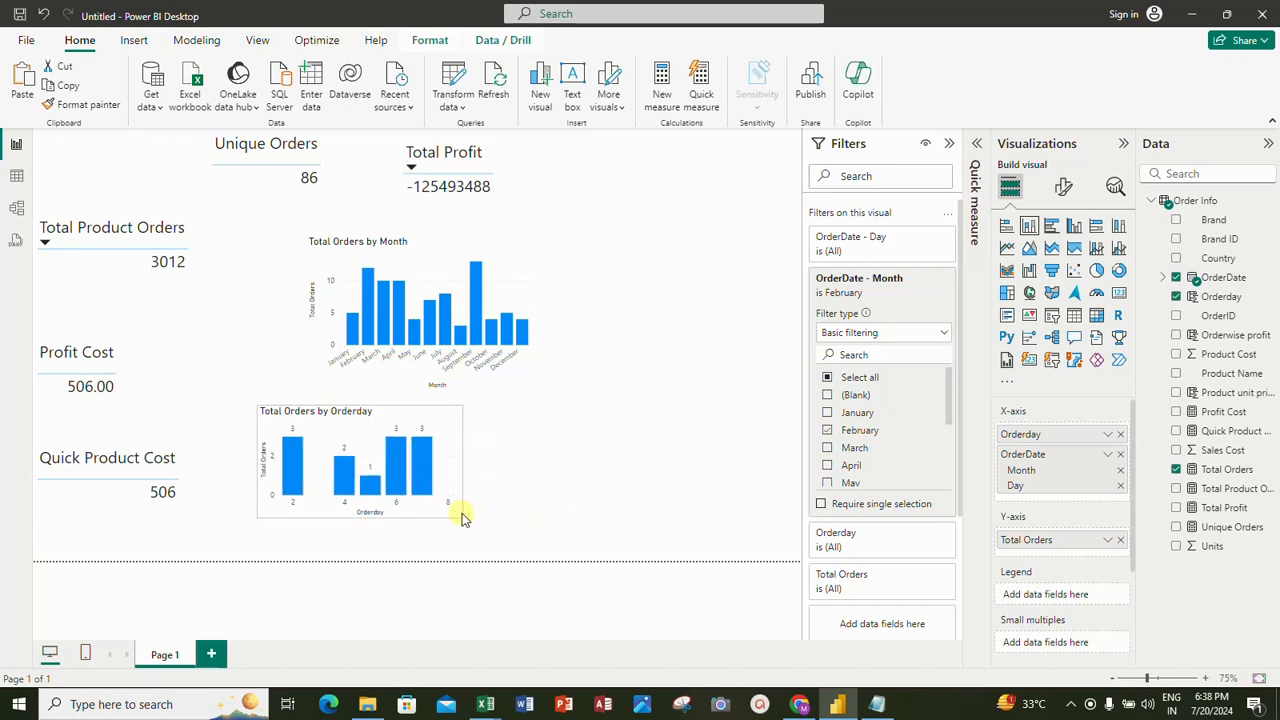
click(828, 380)
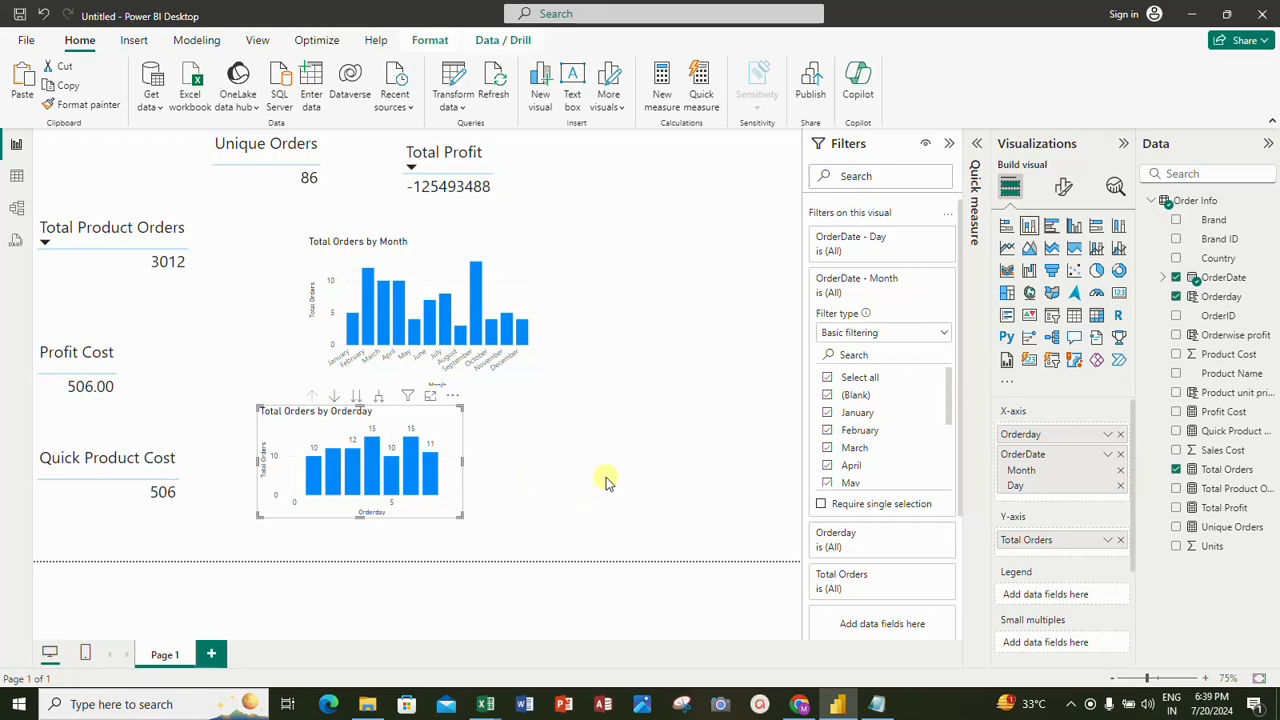
click(640, 420)
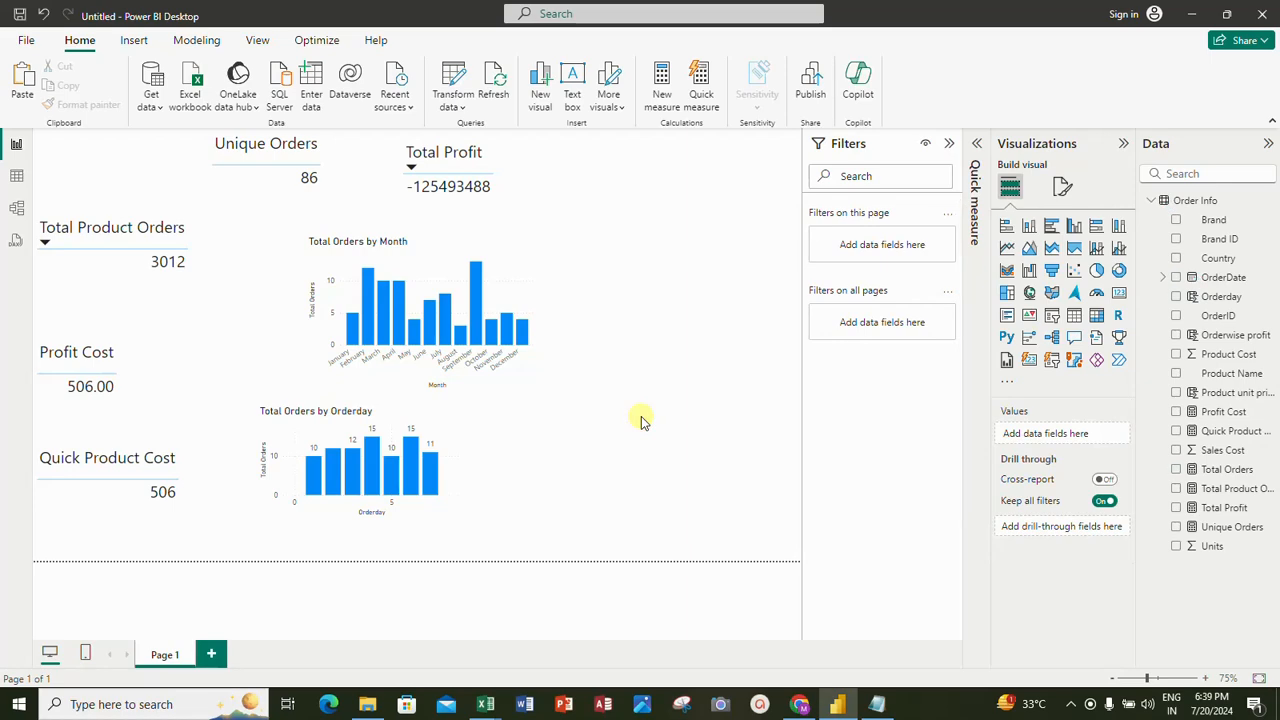
In the Order Info table's data view, add a calculated column named Orderstatus and begin an IF formula that tests 'Order Info'[Units].
click(18, 175)
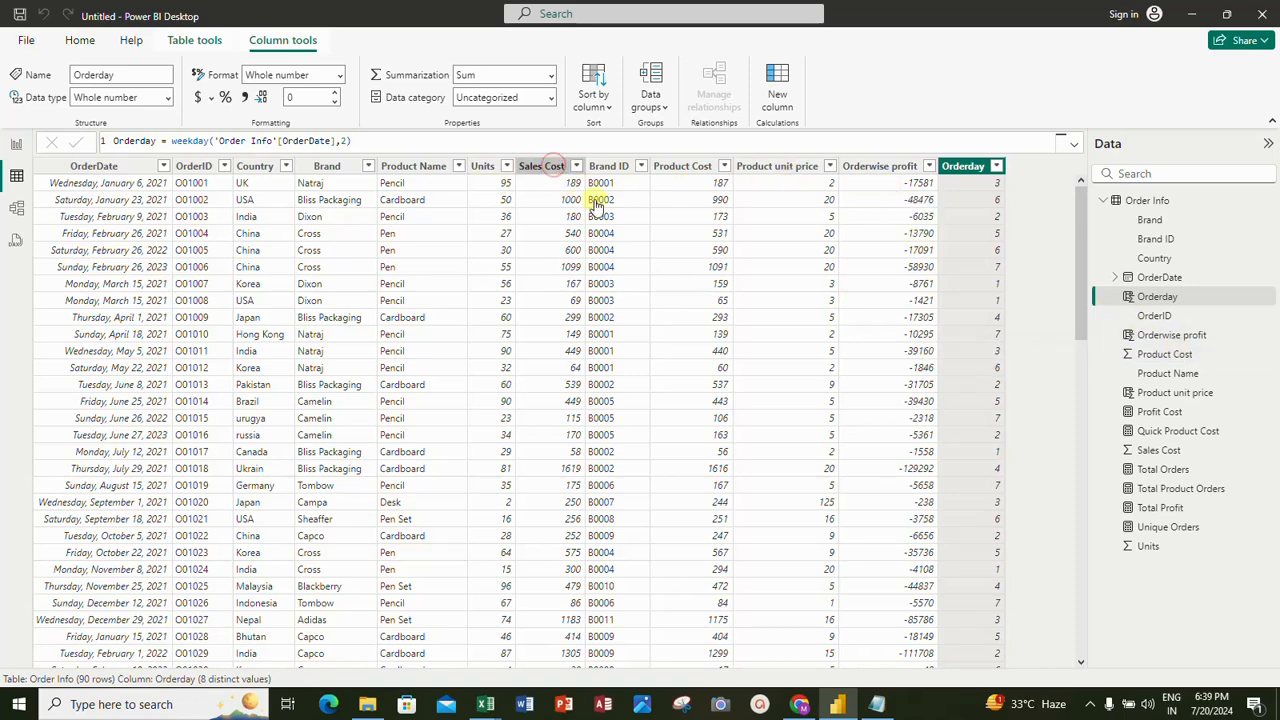
click(552, 166)
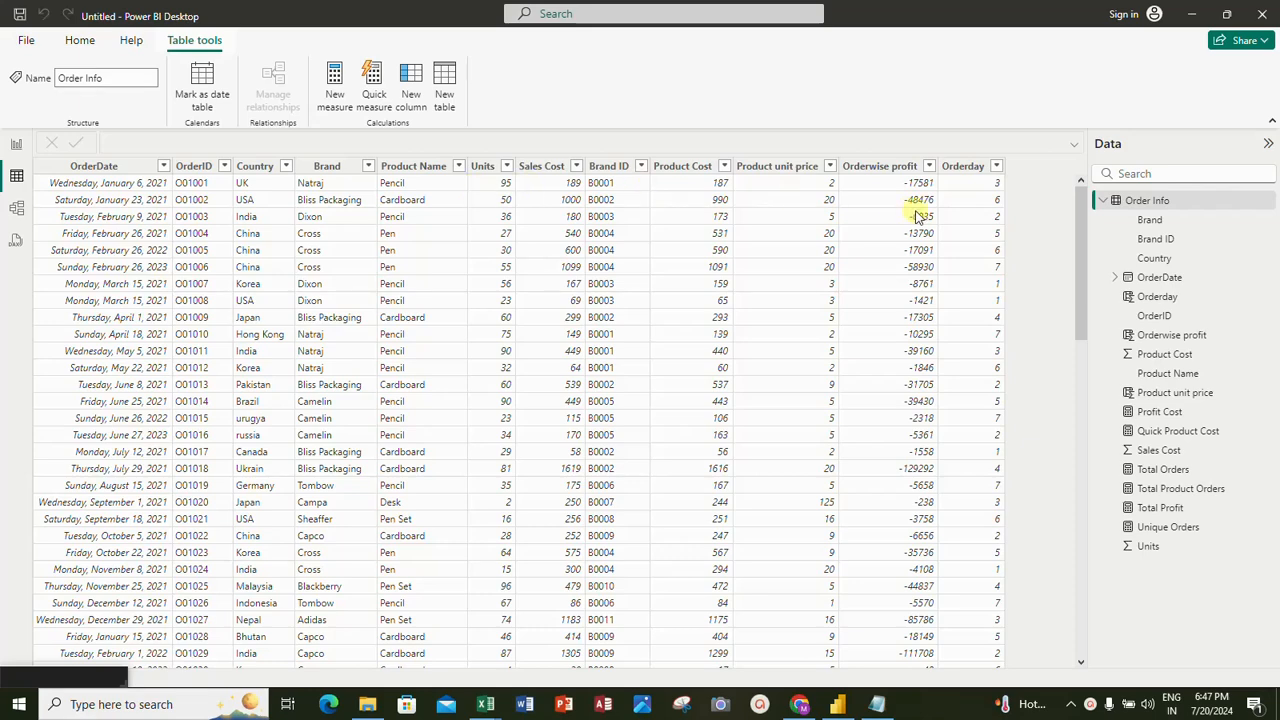
right_click(1150, 201)
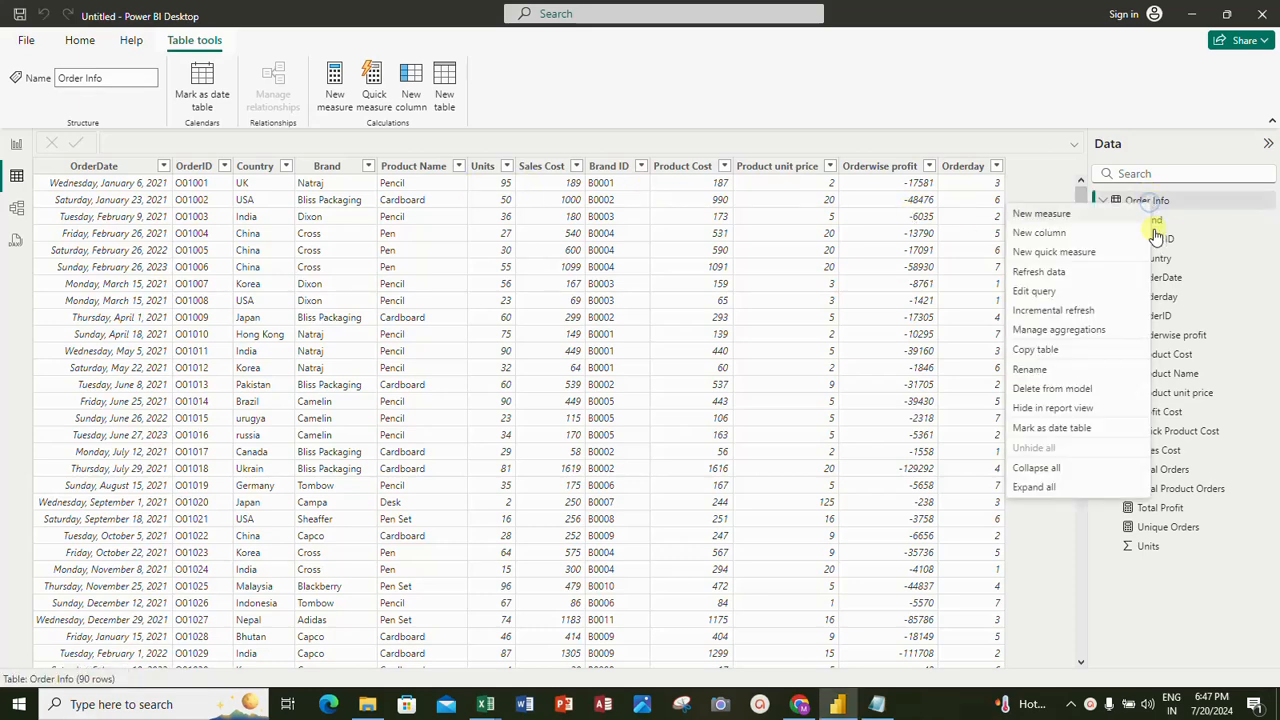
click(1055, 237)
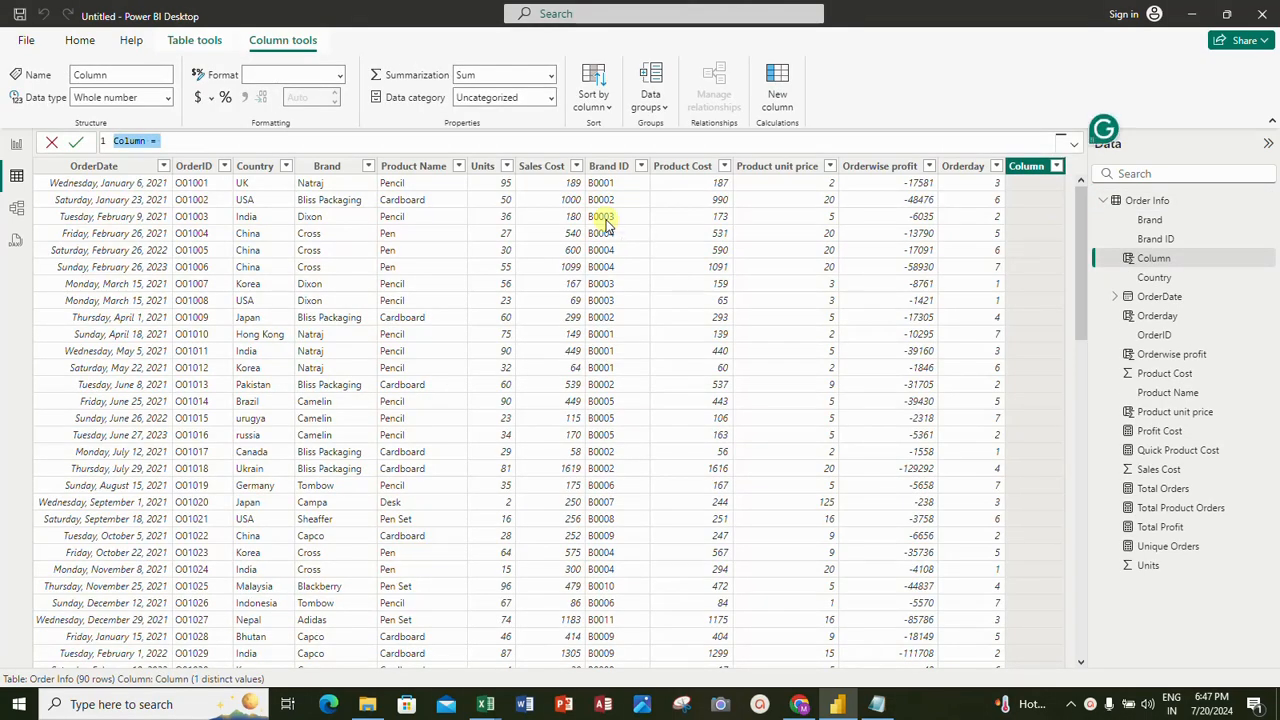
text(Orders)
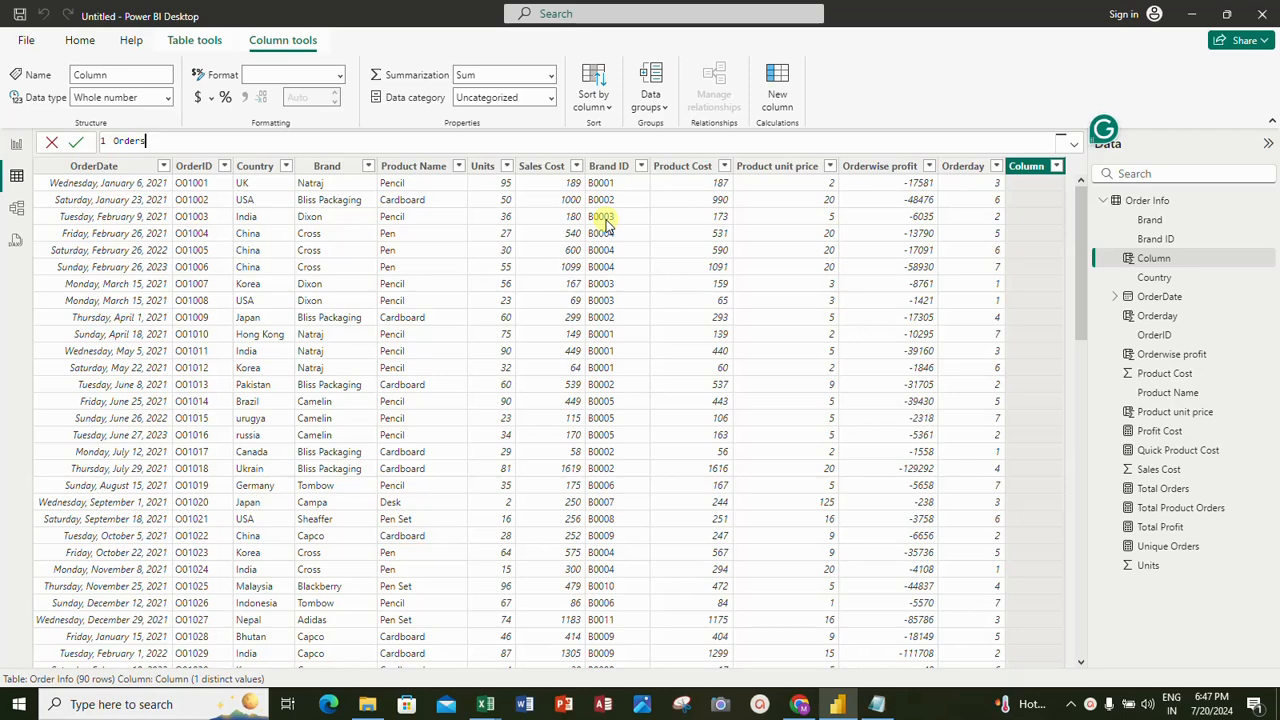
text(tatus = if)
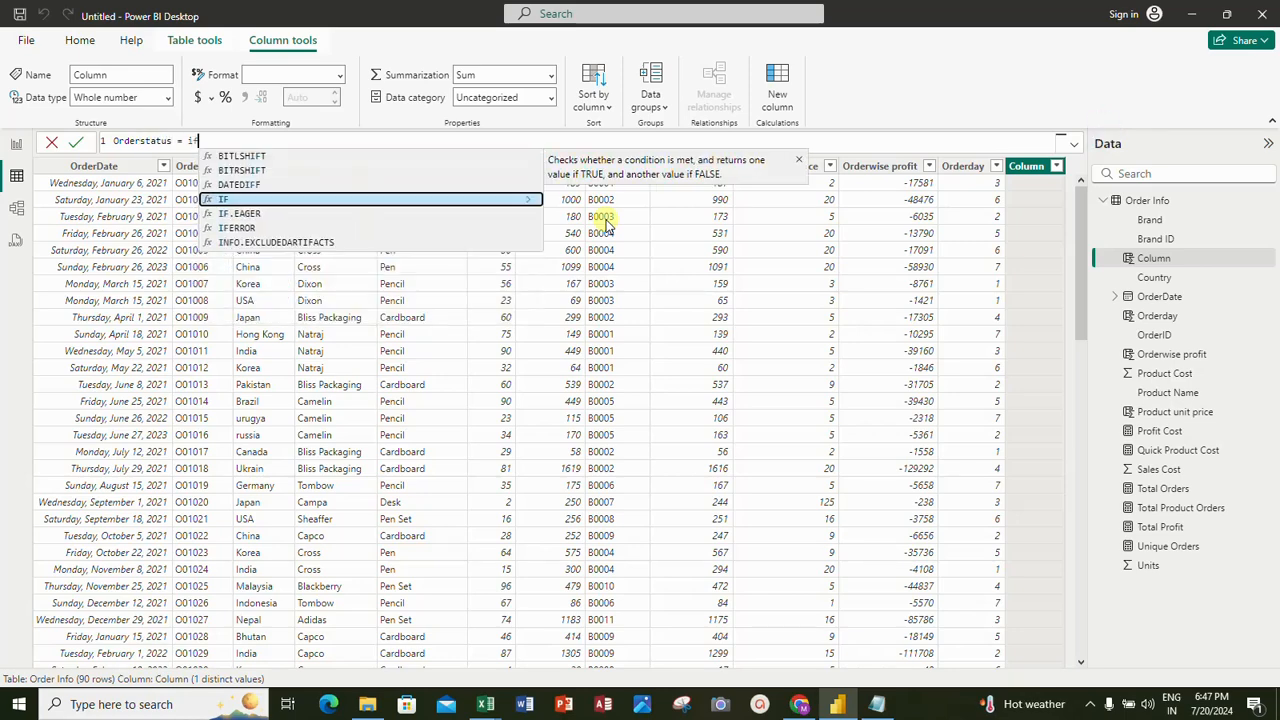
text(()
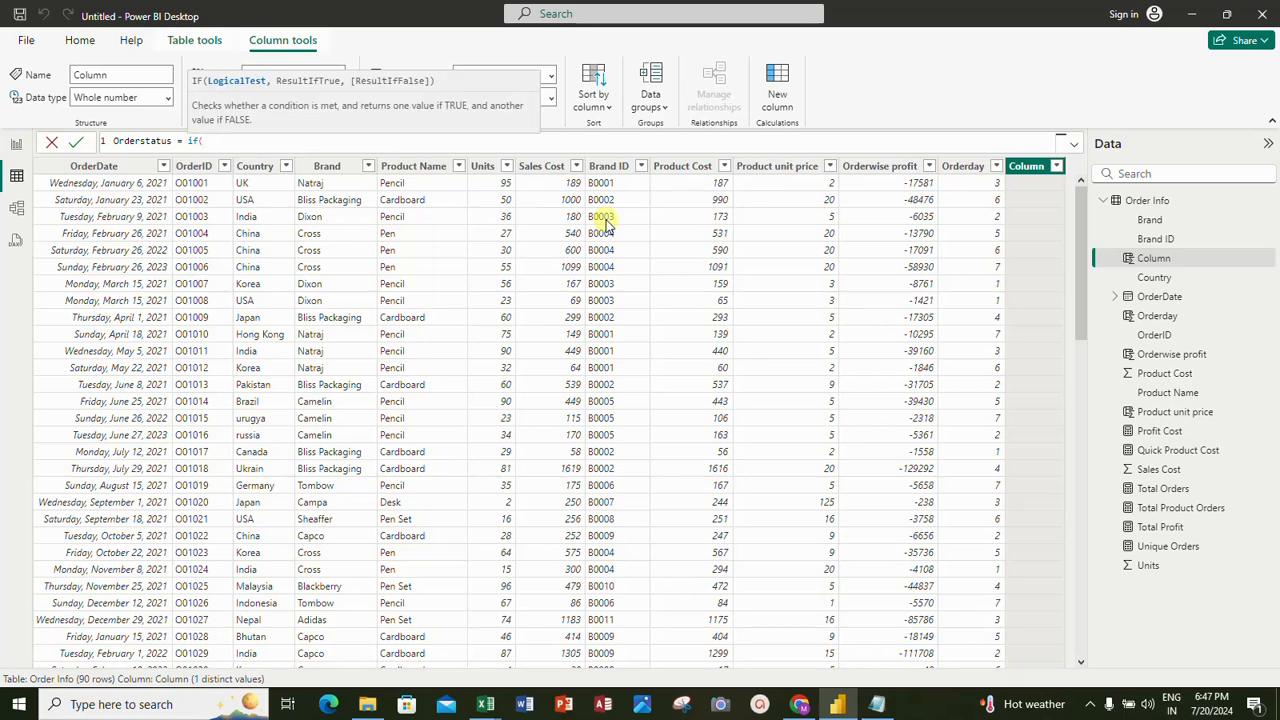
text(unit)
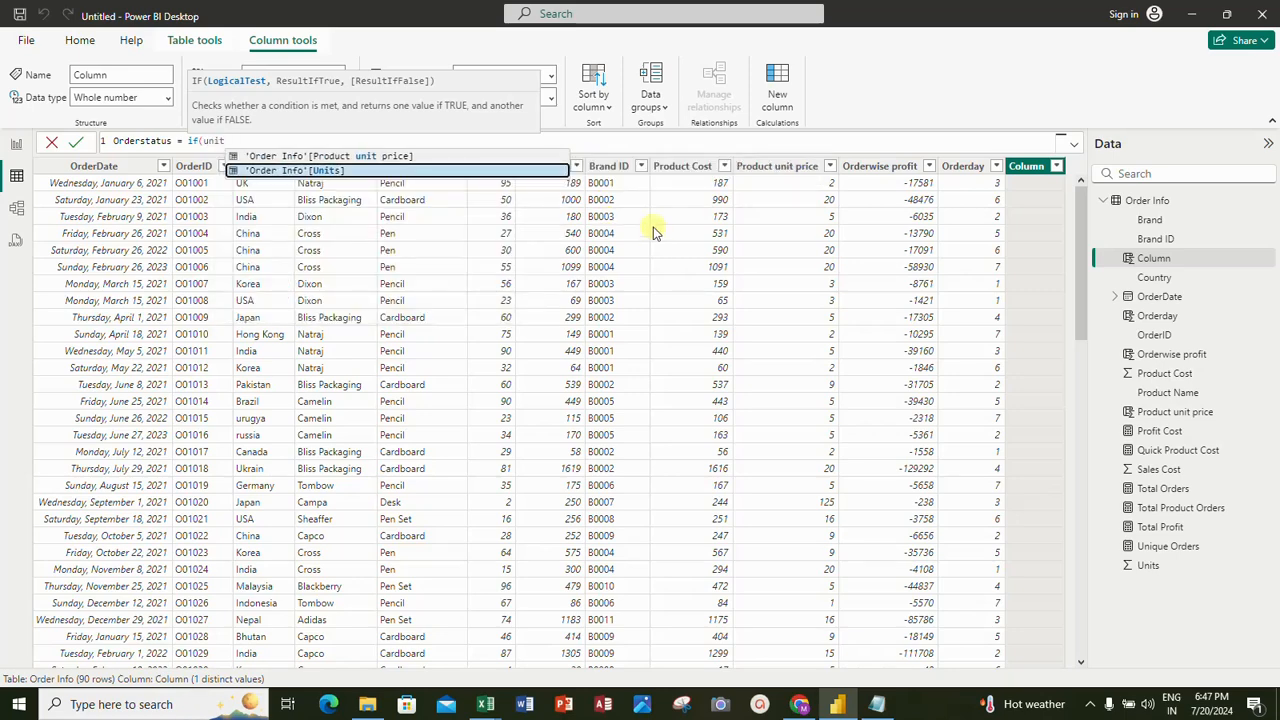
click(295, 172)
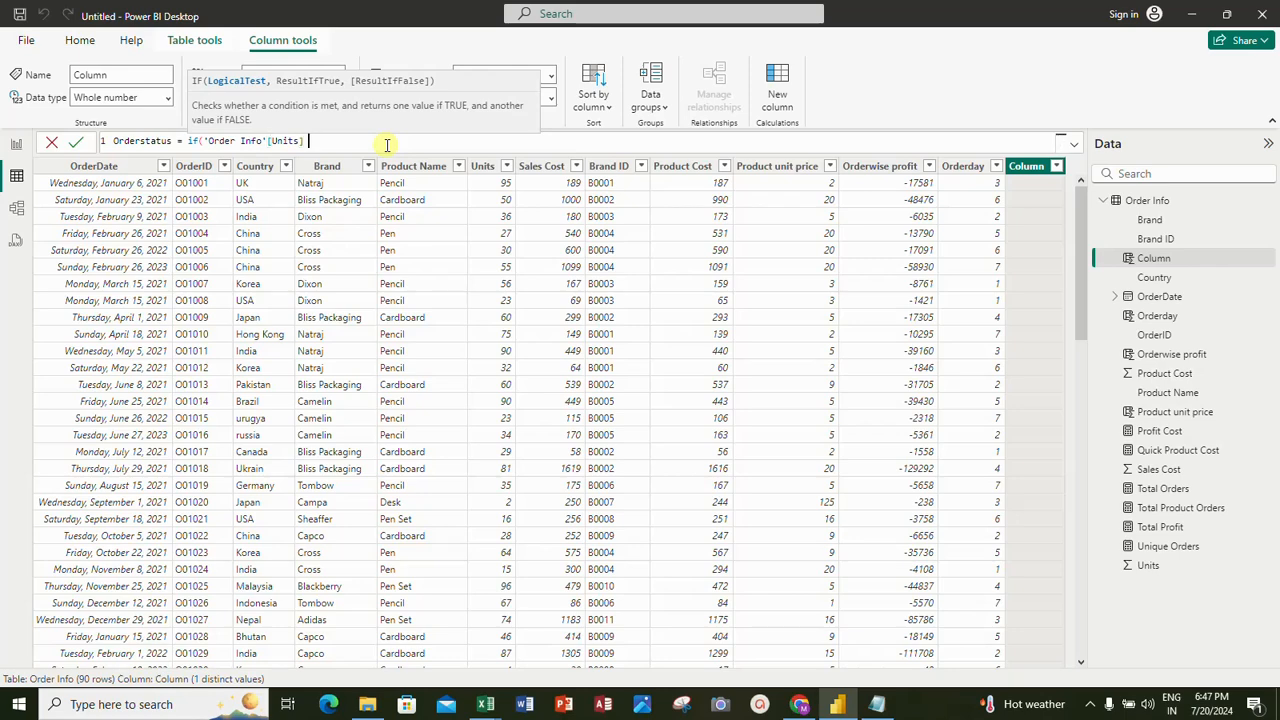
Complete the IF formula to return "Less Order" when Units is < 50 and "Large Order" otherwise, and commit the Orderstatus column.
text(<)
text( 50)
text(, )
text(")
text(Less C)
text(rder)
text(", )
text("Le)
text(rge)
text( Order)
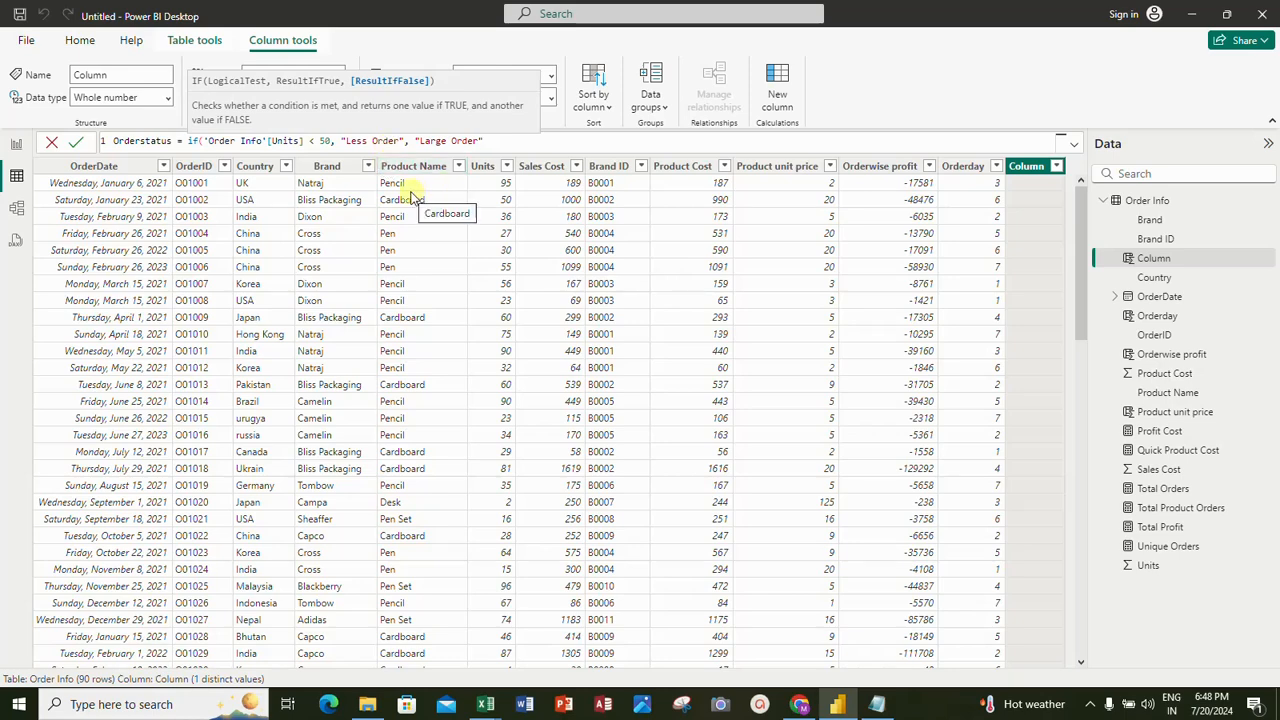
click(78, 143)
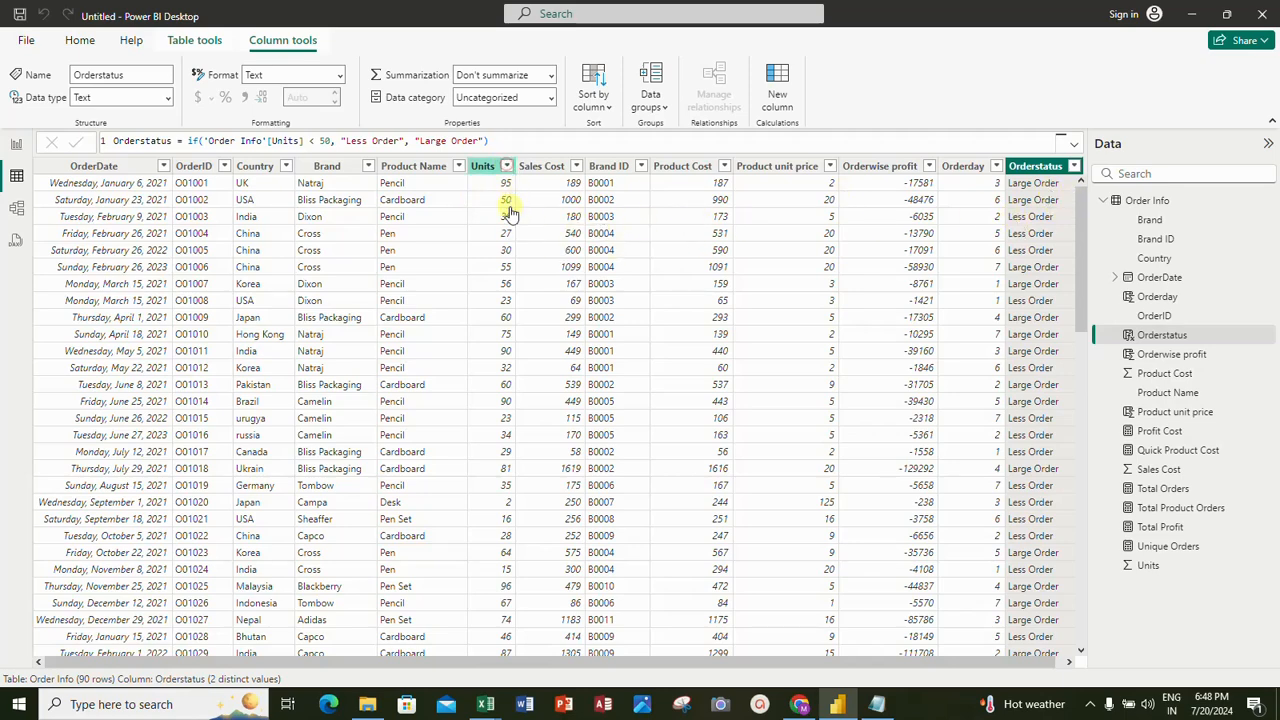
Filter the Units column to only the values 60, 62, 64, 66 and 67 to check their Orderstatus.
click(483, 166)
click(507, 166)
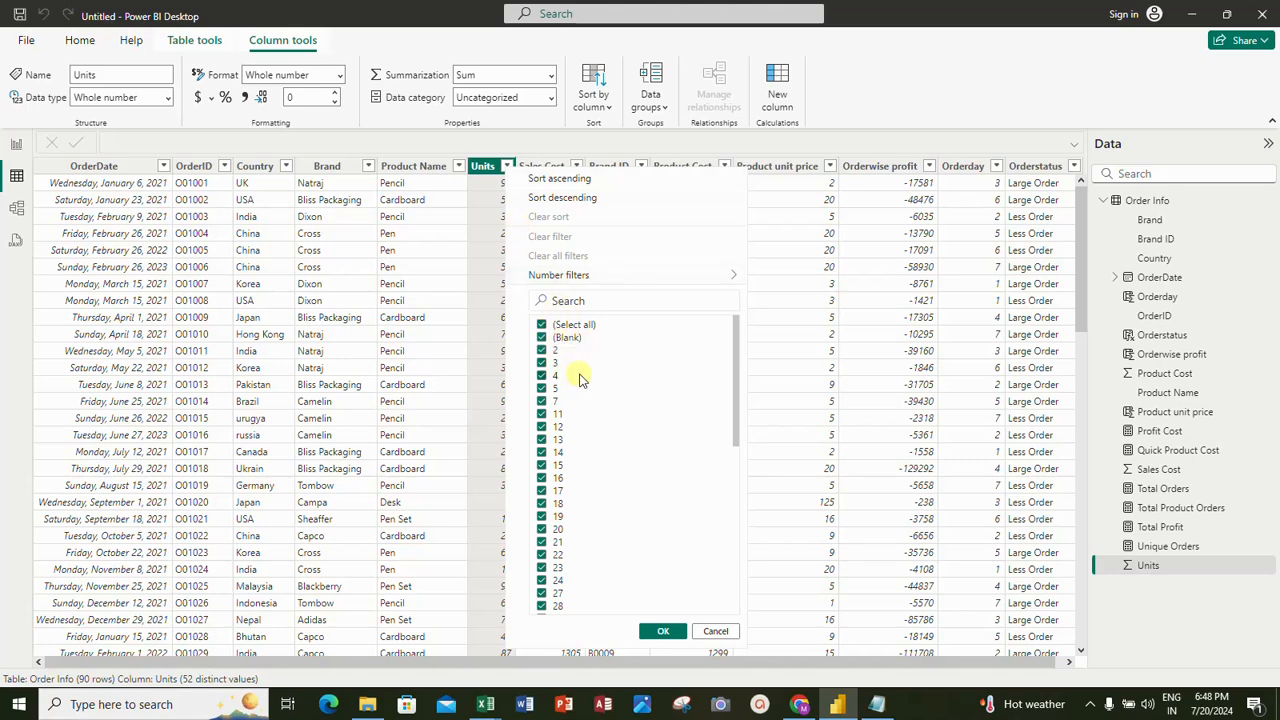
scroll(589, 383, down, 3)
scroll(591, 385, up, 3)
click(541, 324)
scroll(615, 395, down, 10)
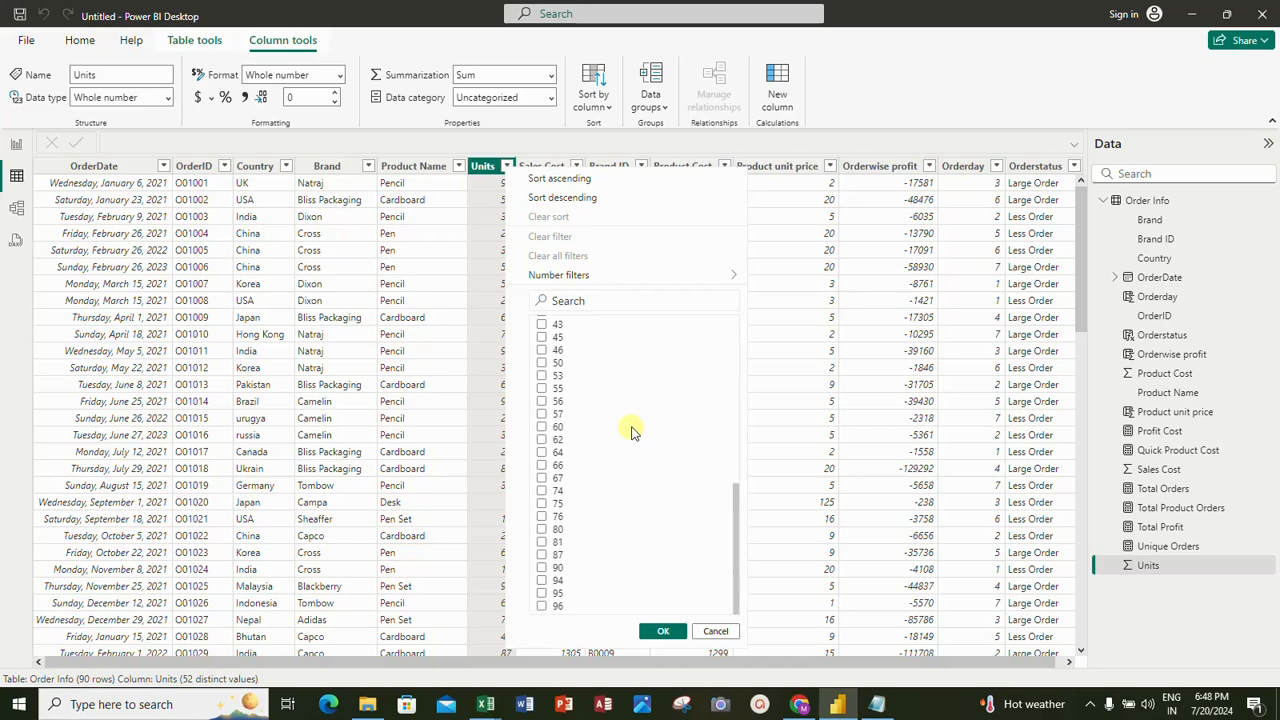
click(541, 427)
click(541, 440)
click(541, 453)
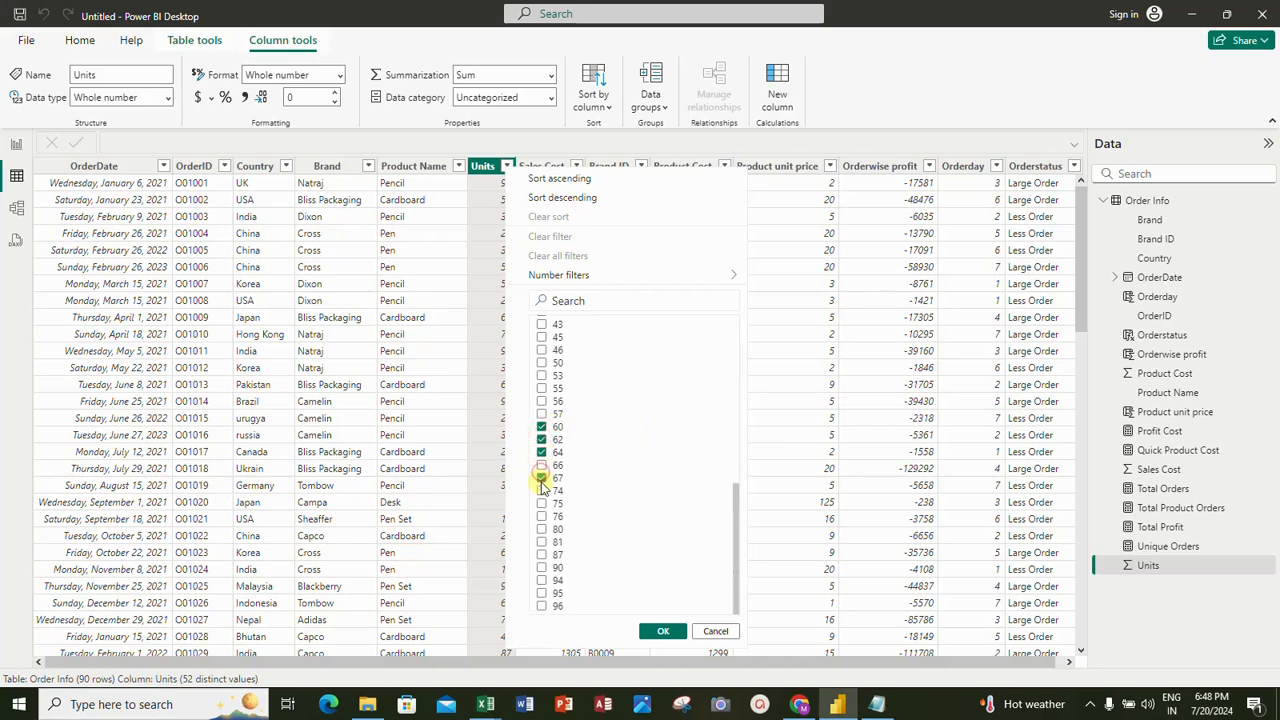
click(541, 478)
click(541, 465)
click(655, 631)
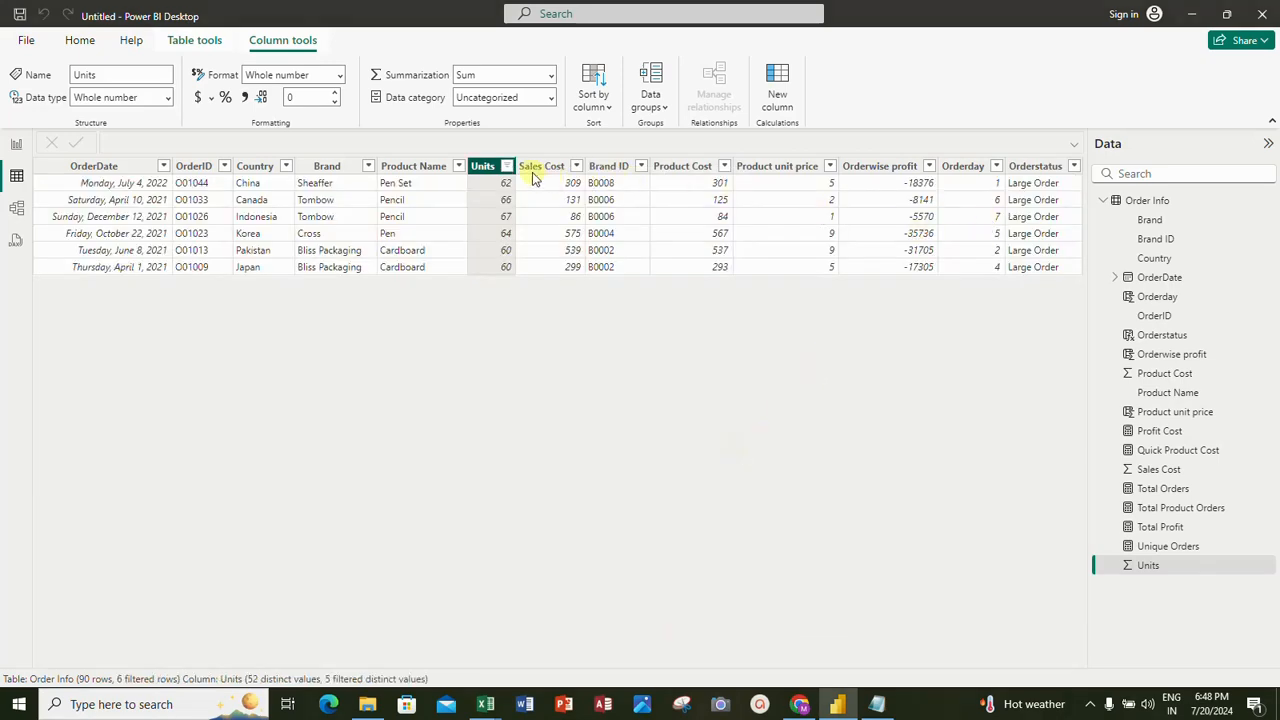
Reselect all values in the Units filter to show every row of the table again.
click(508, 167)
click(540, 334)
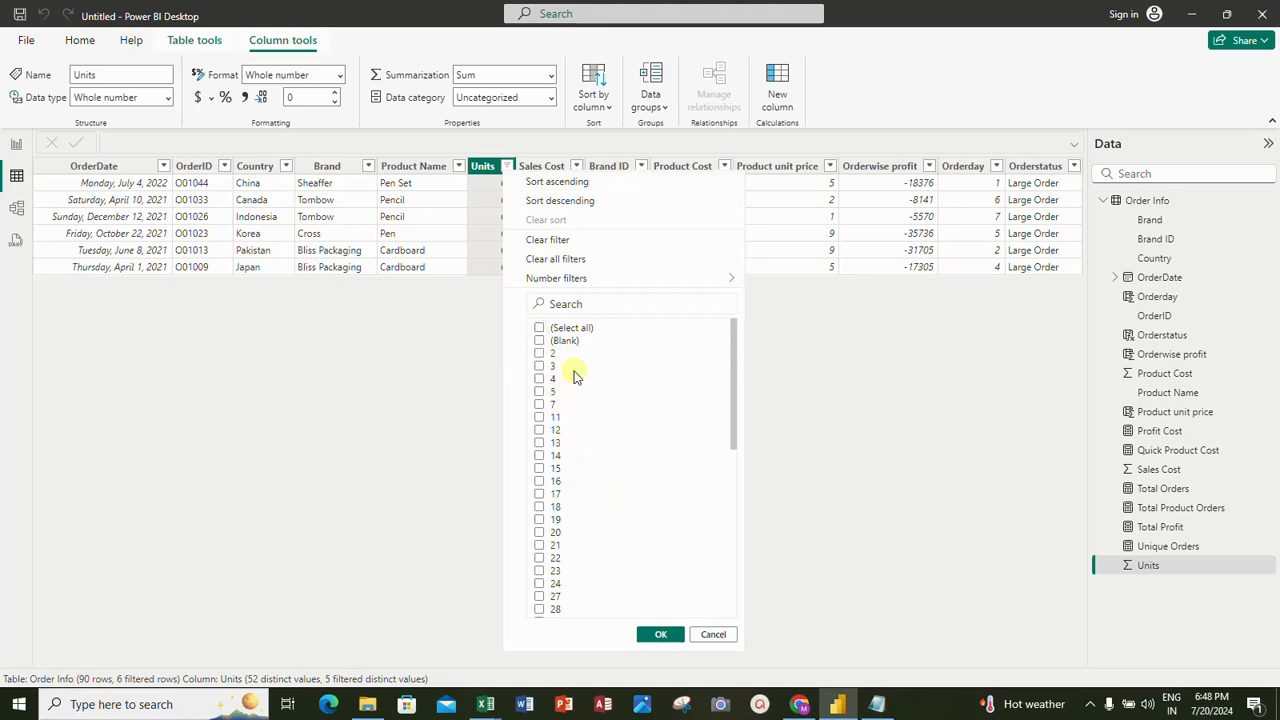
click(543, 341)
click(540, 329)
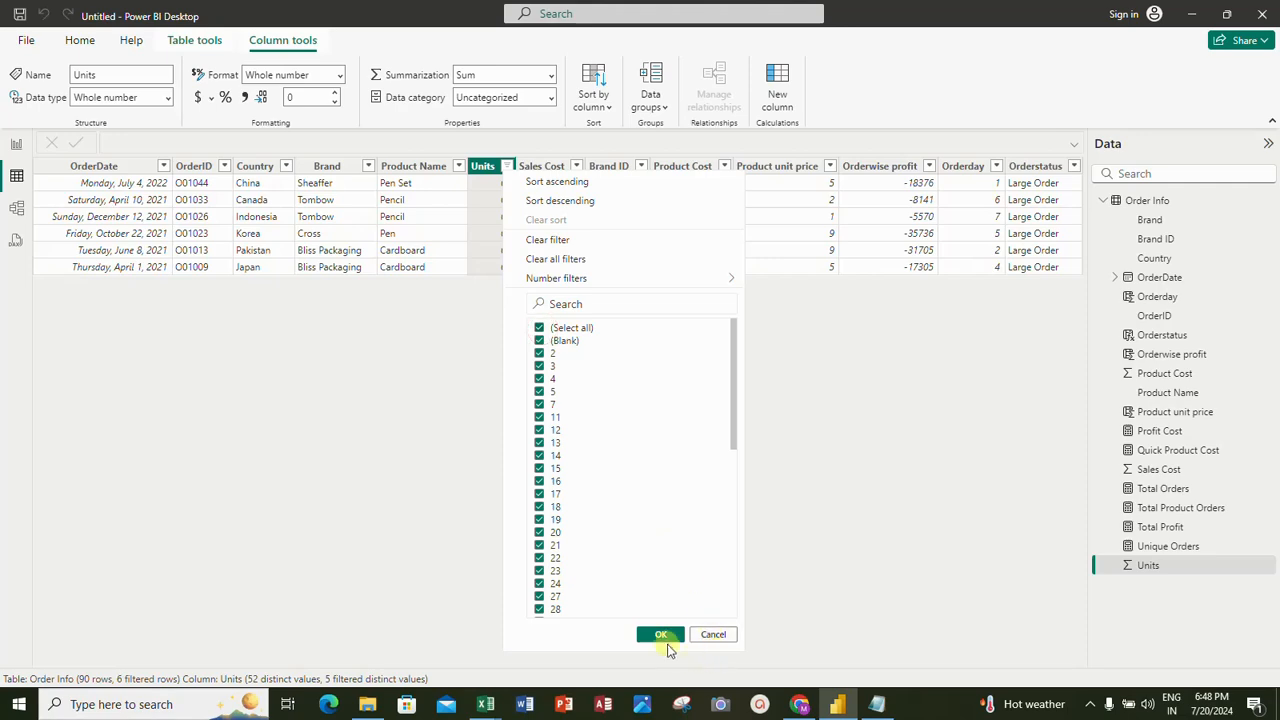
click(661, 636)
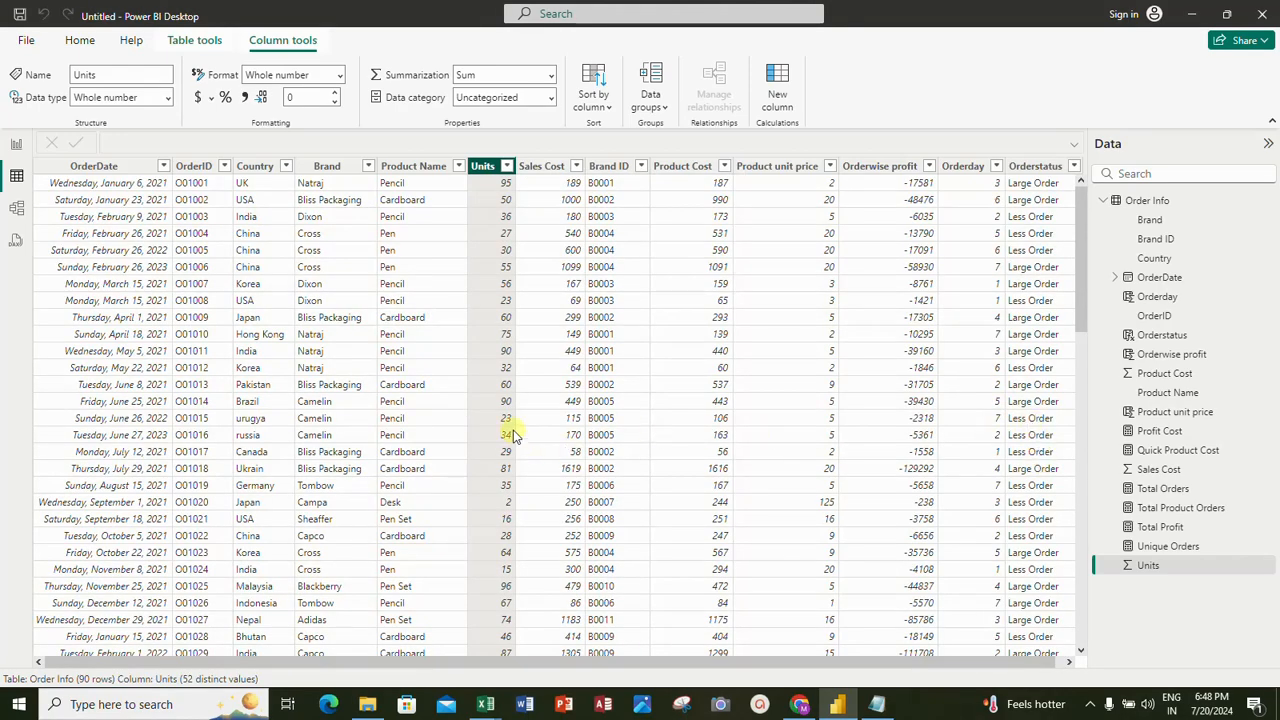
Compare the Orderstatus labels with the Units values down the table and return to the report page.
scroll(1044, 545, down, 11)
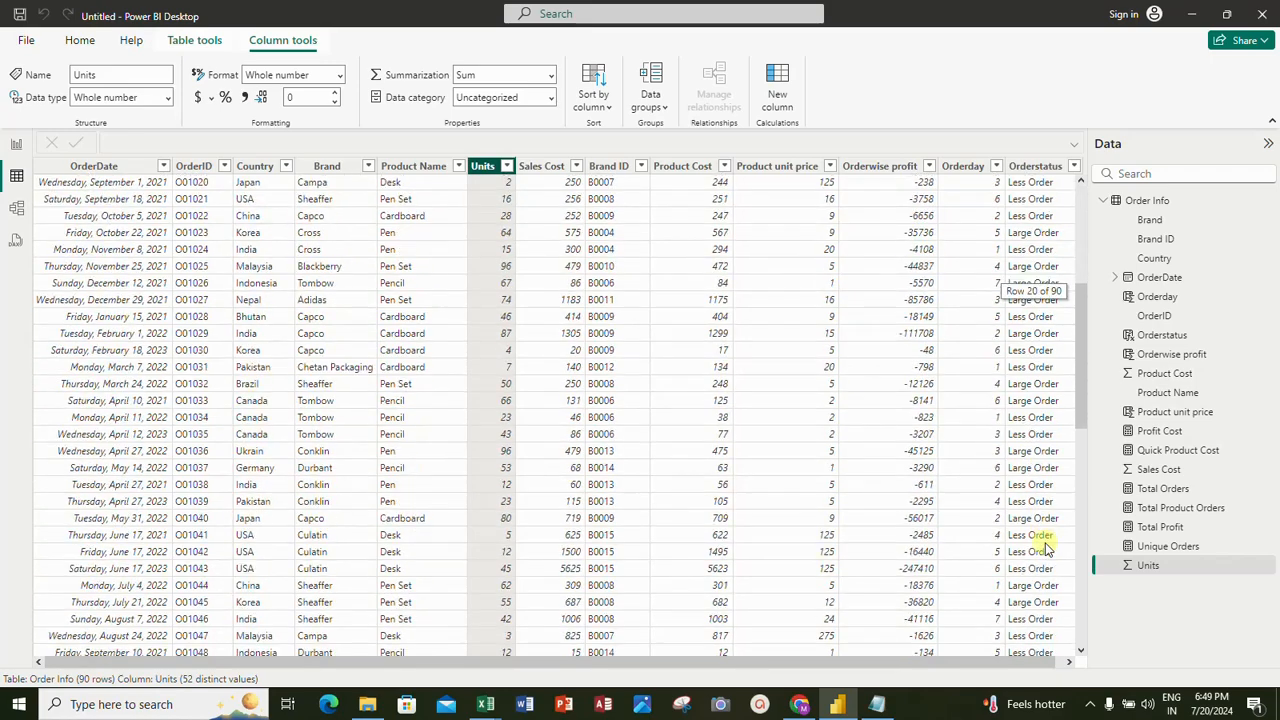
scroll(1044, 548, up, 11)
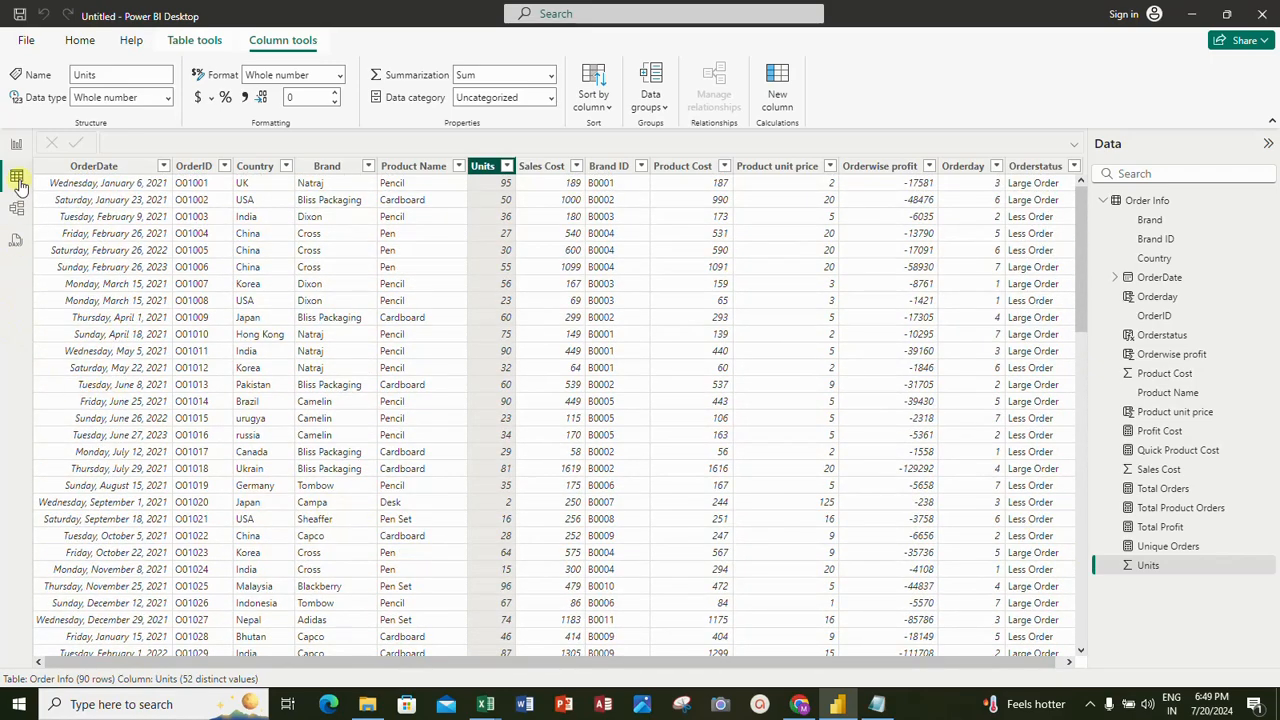
click(16, 144)
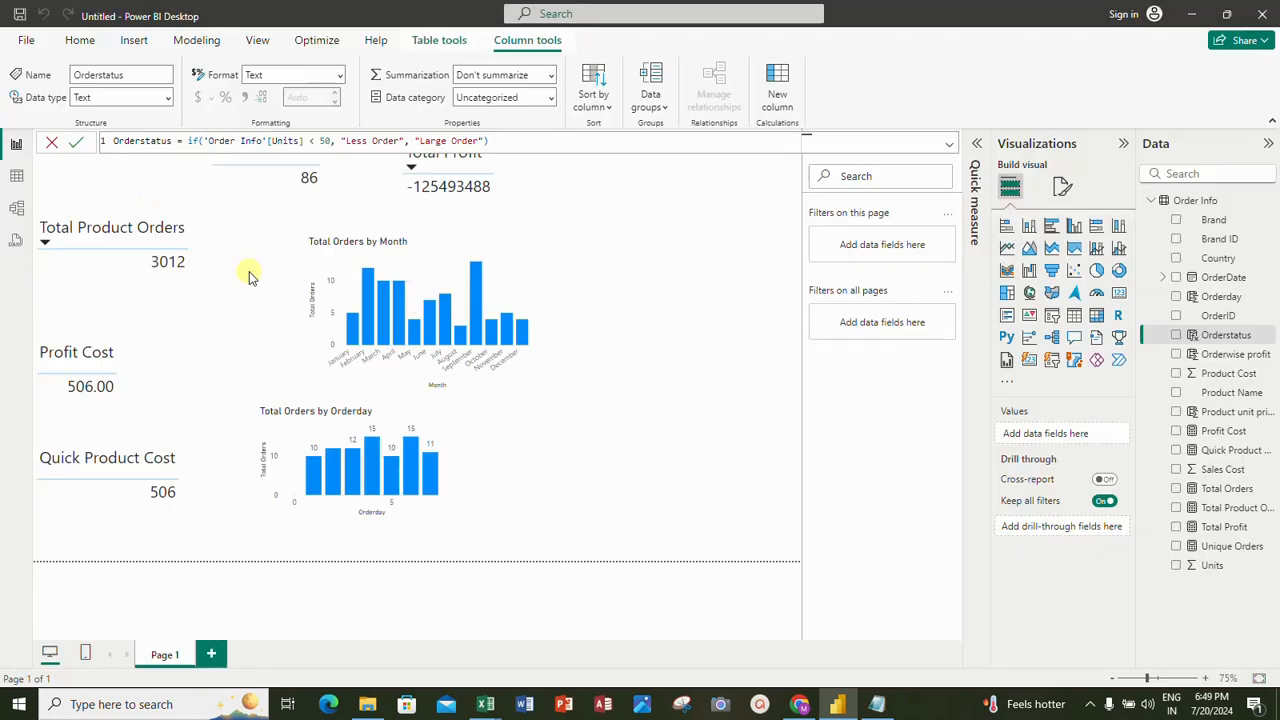